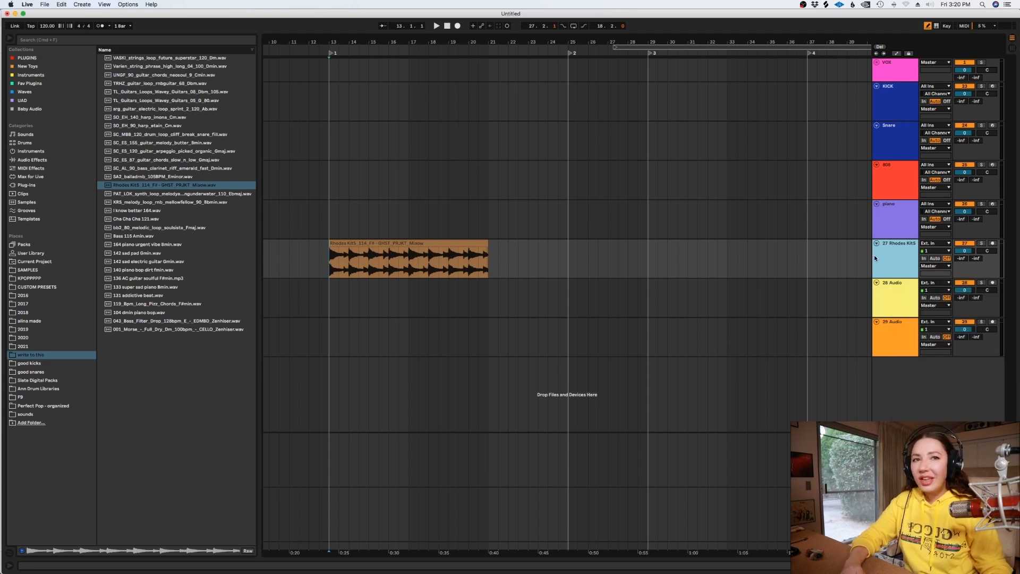
# Colour the Rhodes audio track purple and apply that track colour to its loop clip
pyautogui.rightClick(884, 263)
pyautogui.click(988, 351)
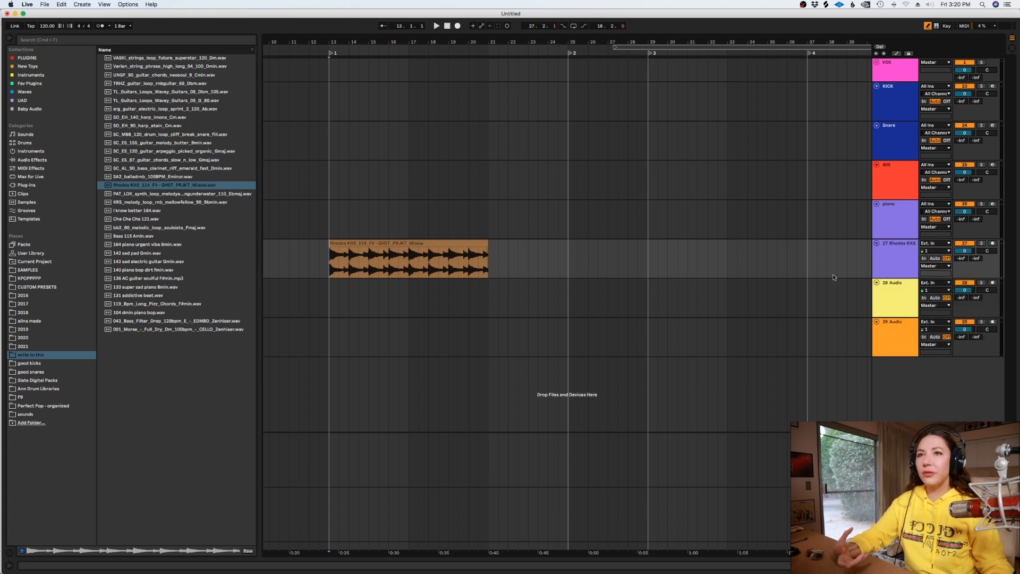
pyautogui.click(488, 259)
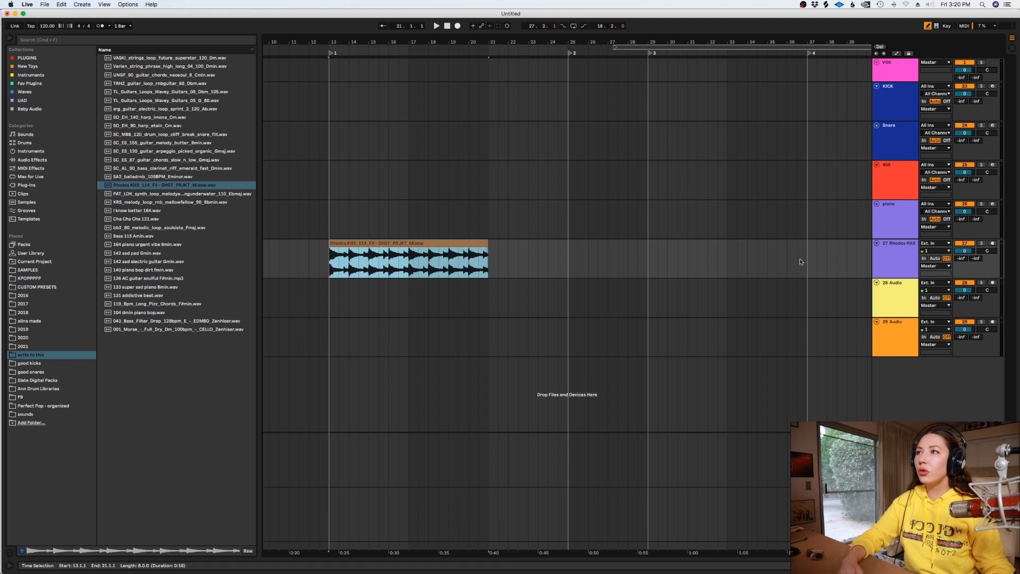
pyautogui.rightClick(906, 264)
pyautogui.click(938, 447)
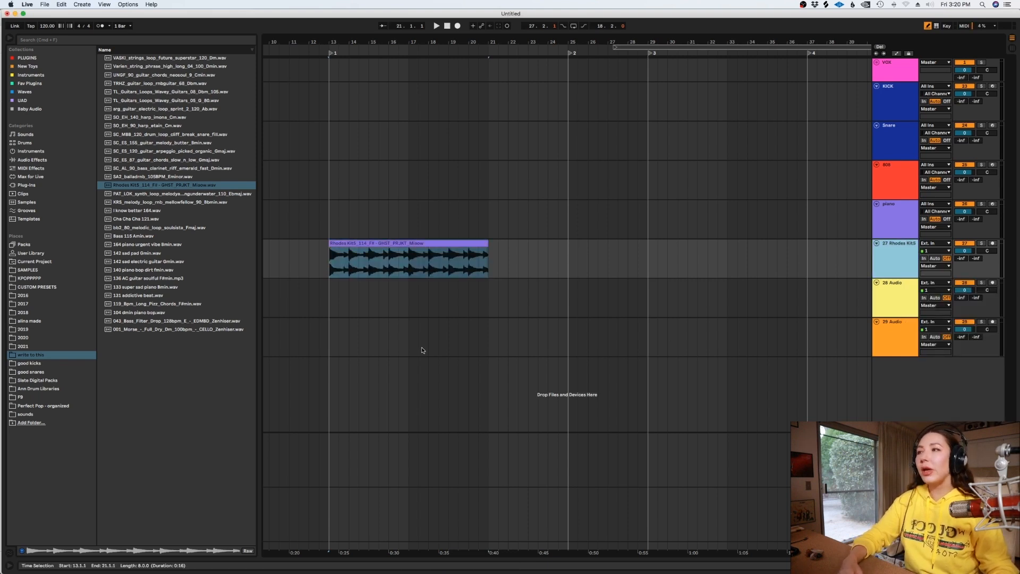
# Duplicate the Rhodes loop clip directly after the original and move locator 2 to the start of the copy at bar 21
pyautogui.doubleClick(329, 270)
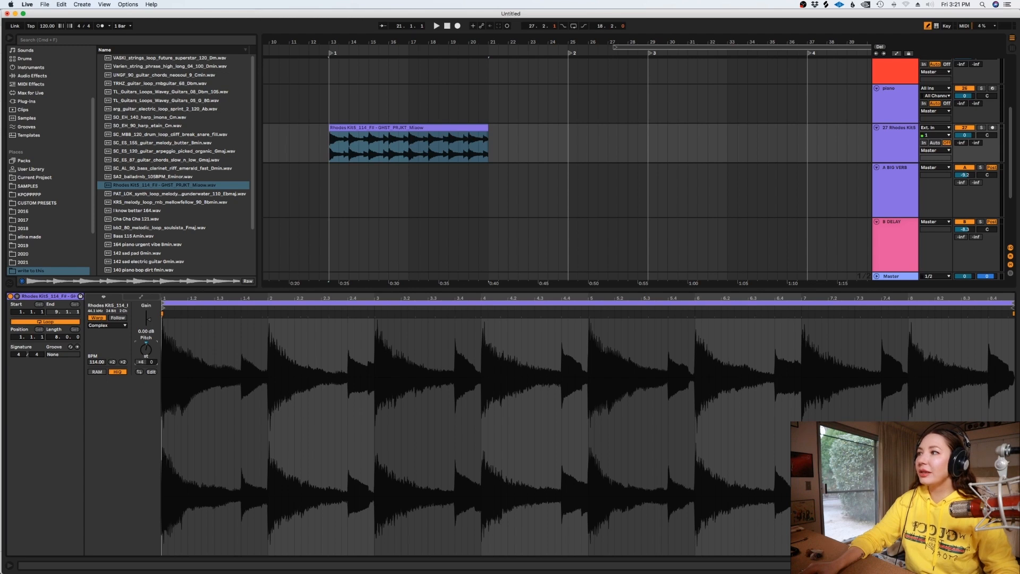
pyautogui.hotkey('shift', 'Tab')
pyautogui.click(379, 207)
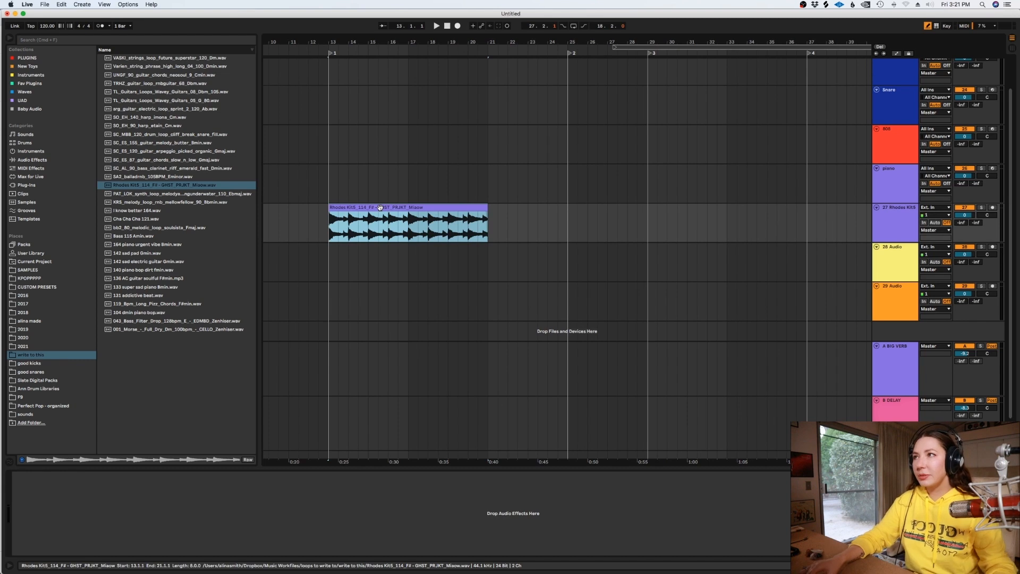
pyautogui.press('super+d')
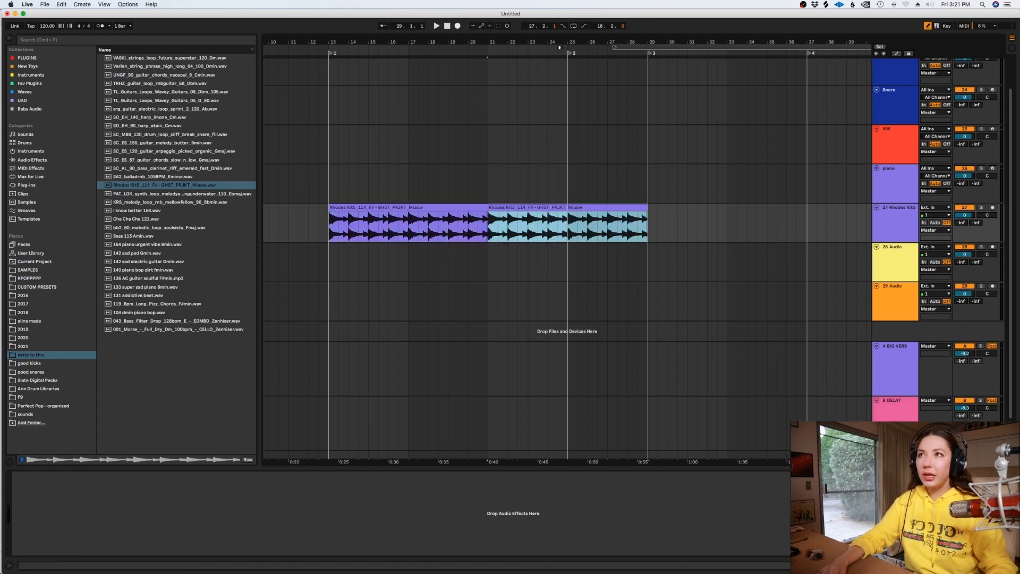
pyautogui.moveTo(568, 54); pyautogui.dragTo(489, 53)
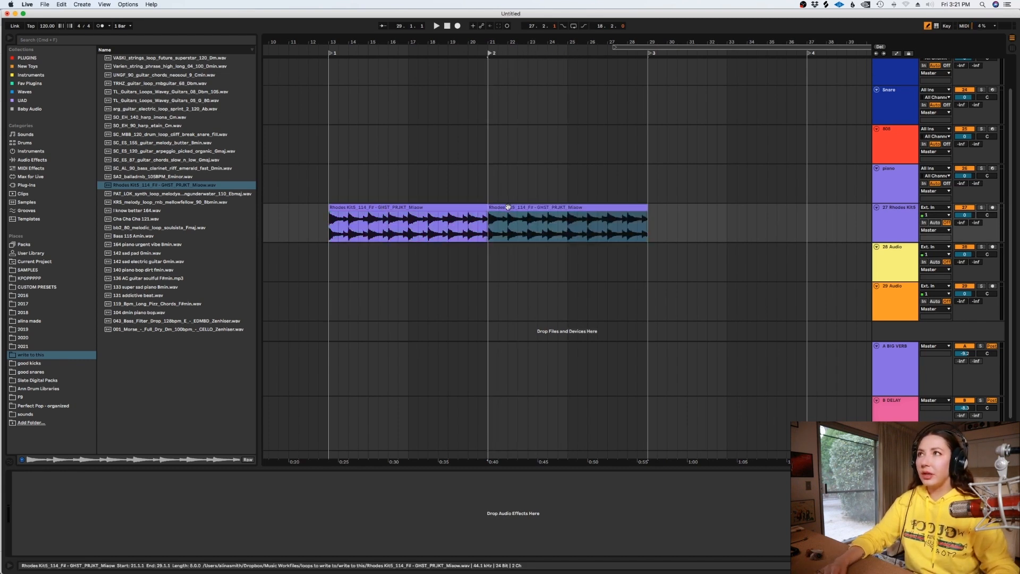
# Listen to the start of the duplicated Rhodes loop, playing from bar 13
pyautogui.moveTo(650, 178); pyautogui.dragTo(328, 212)
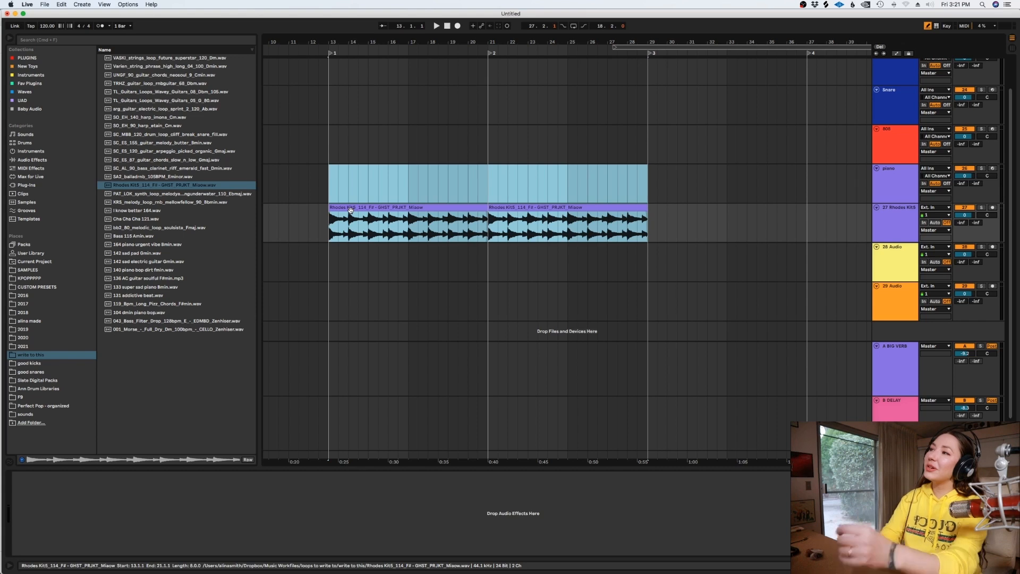
pyautogui.click(388, 232)
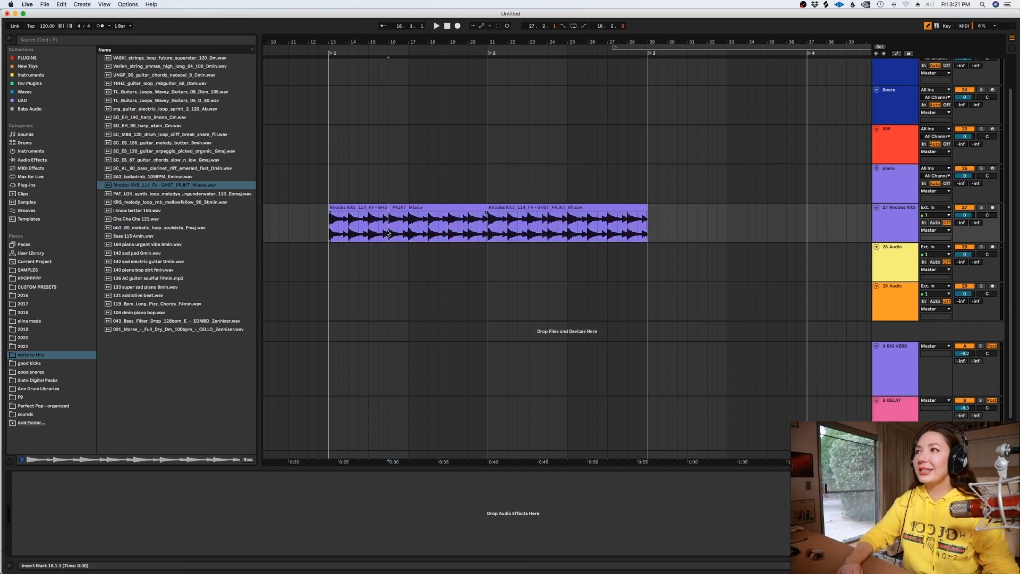
pyautogui.click(346, 207)
pyautogui.click(330, 200)
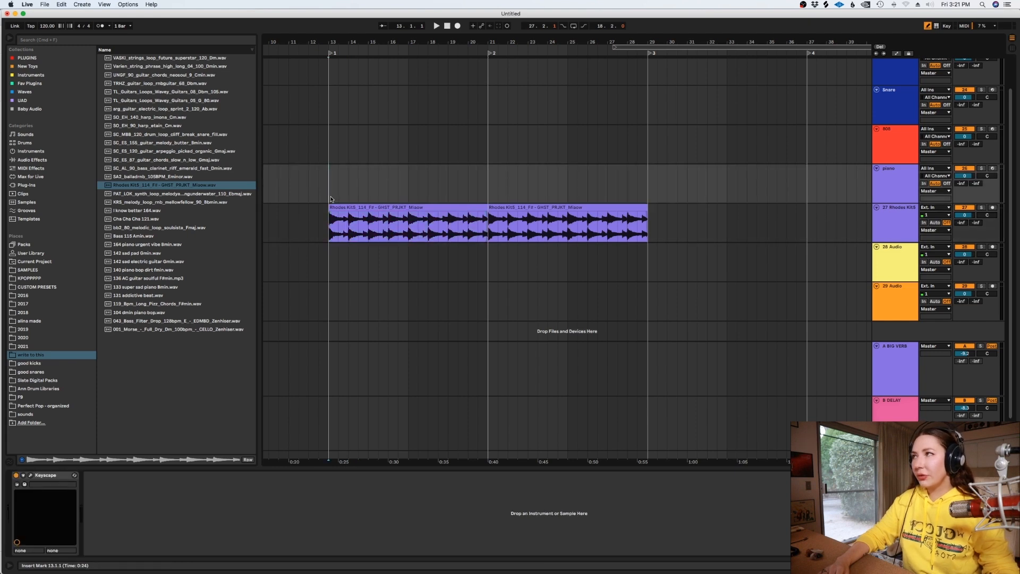
pyautogui.press('space')
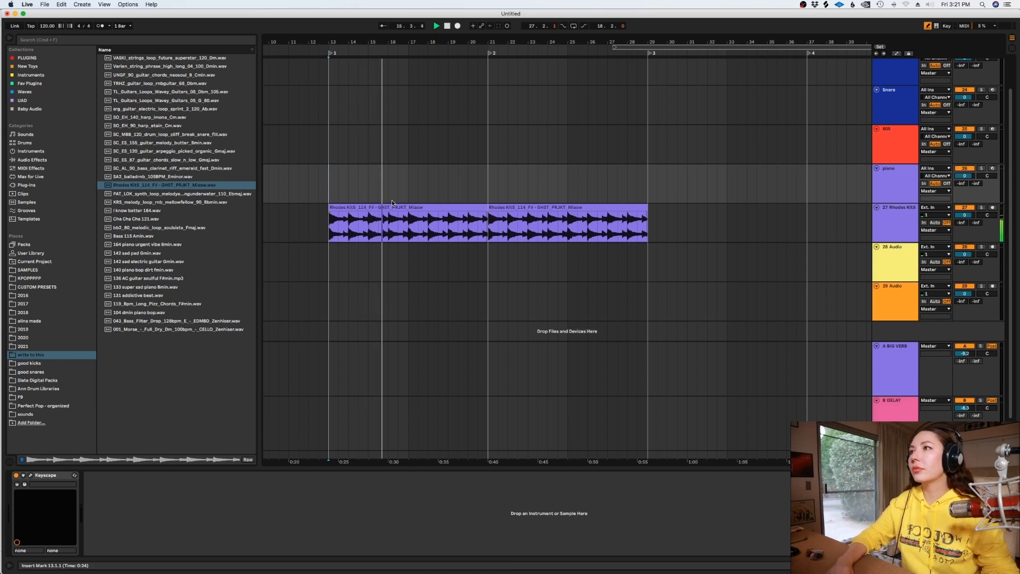
pyautogui.press('space')
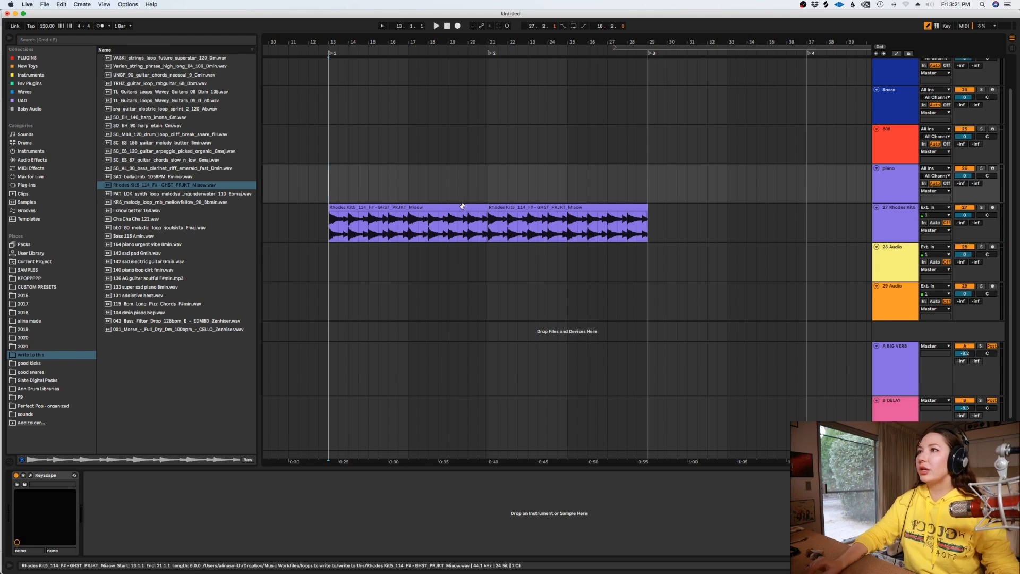
# Raise the project tempo to 122 BPM and play the Rhodes loop from bar 13 at the new speed
pyautogui.click(503, 208)
pyautogui.press('Right')
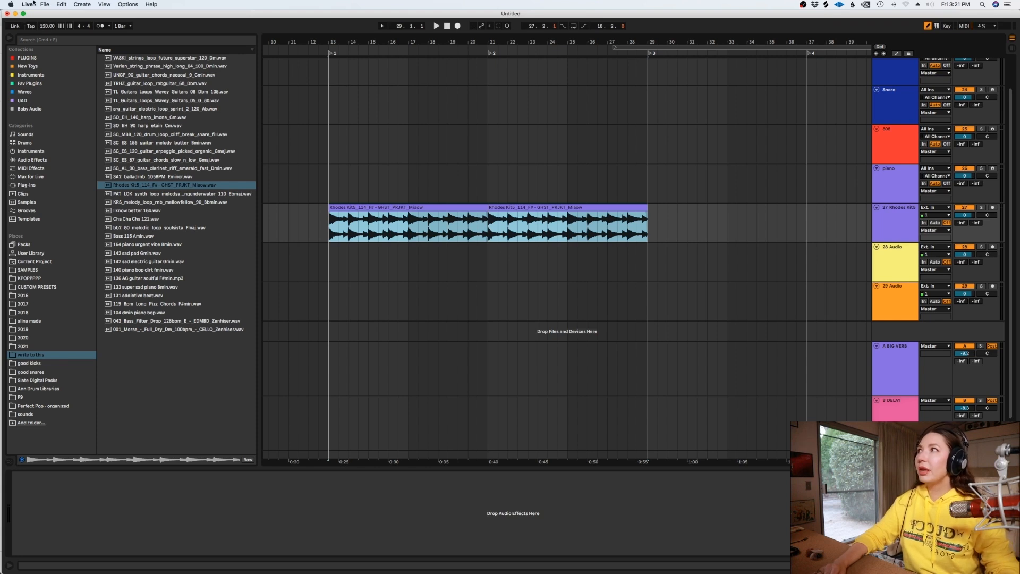
pyautogui.click(387, 186)
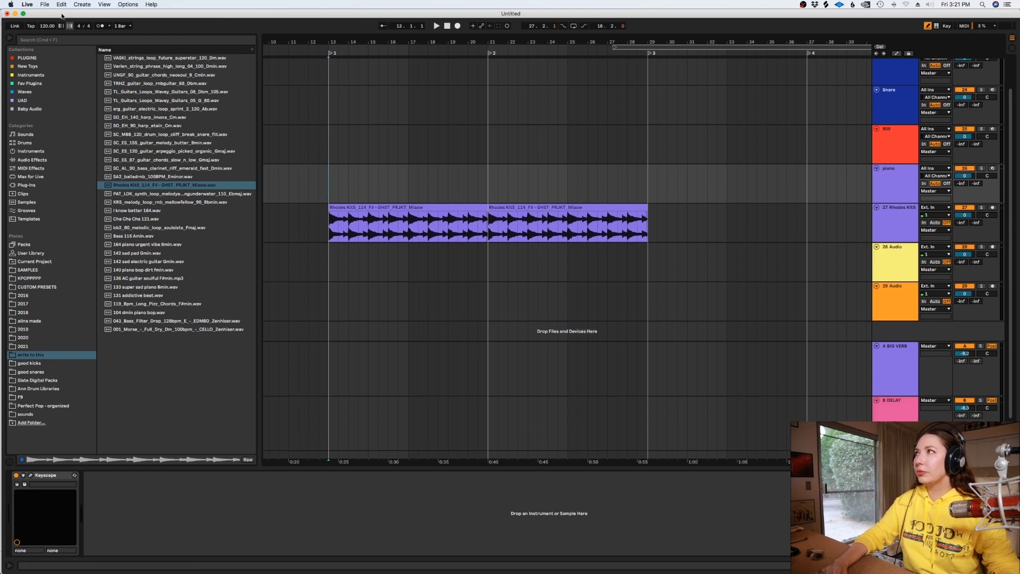
pyautogui.scroll(2, 50, 25)
pyautogui.press('space')
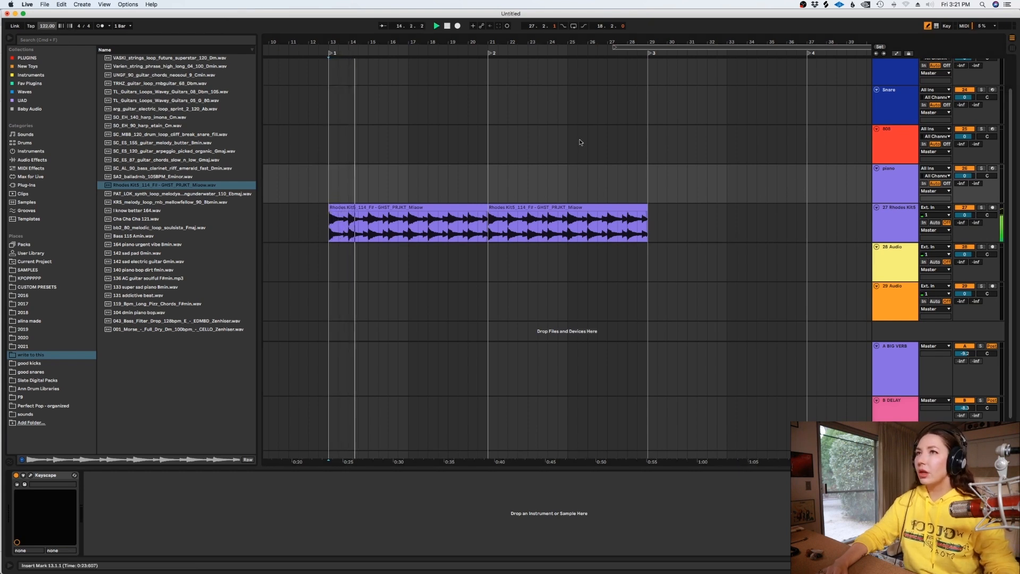
pyautogui.click(593, 158)
pyautogui.press('space')
pyautogui.scroll(1, 593, 159)
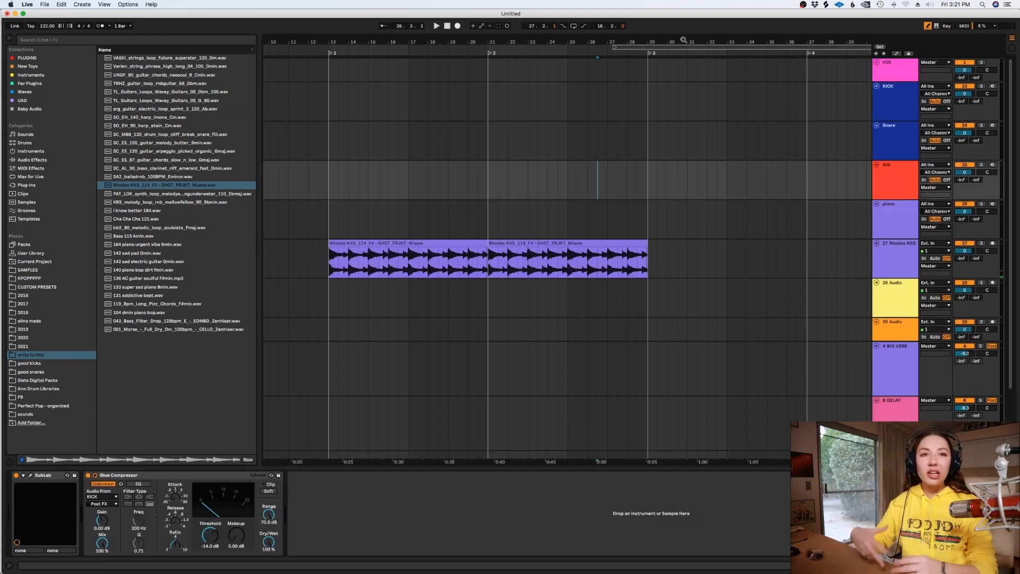
# Arm the Snare track for recording and audition its derpey 808 snare sample
pyautogui.click(432, 119)
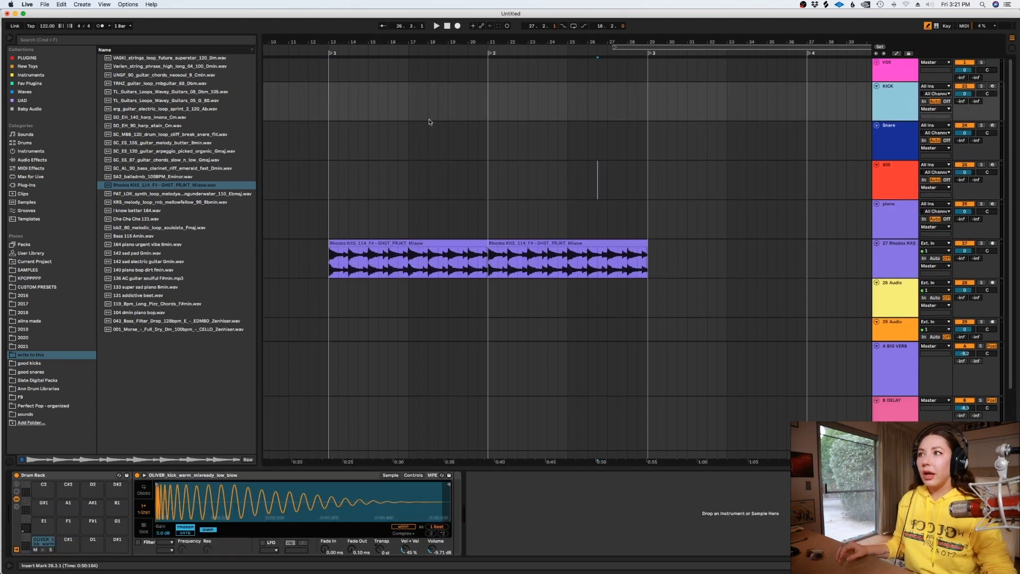
pyautogui.click(327, 115)
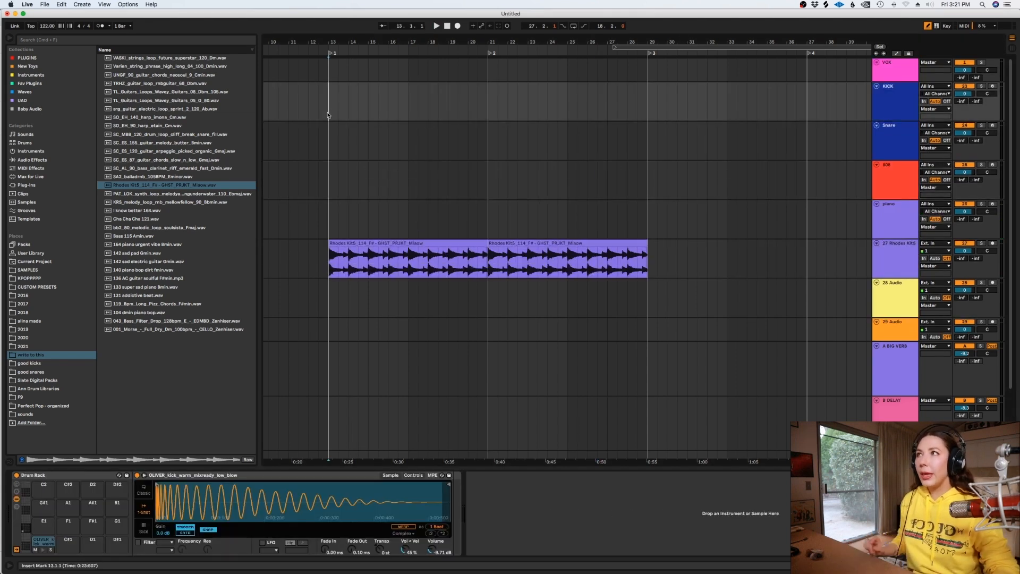
pyautogui.click(901, 138)
pyautogui.click(991, 126)
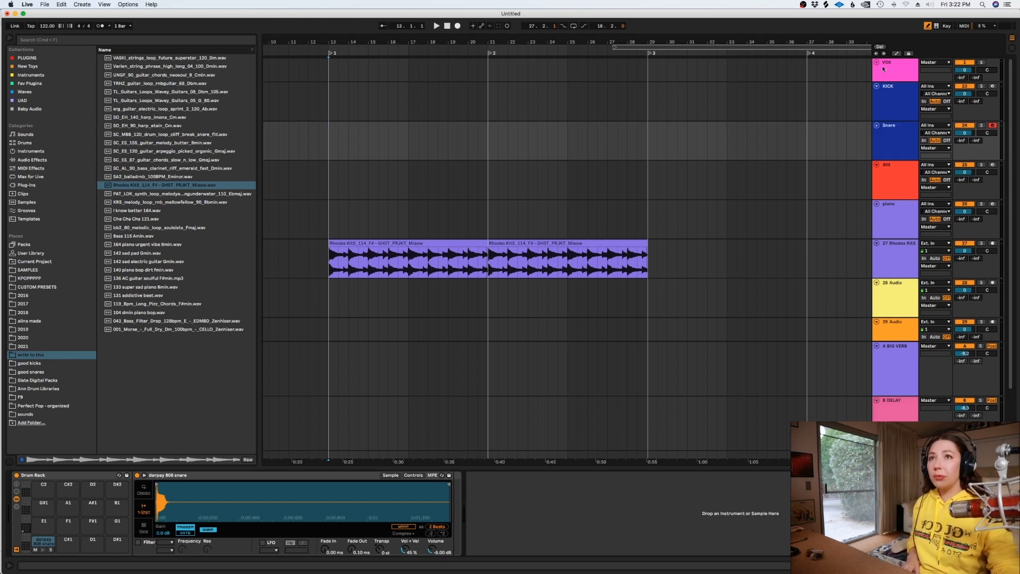
pyautogui.click(120, 487)
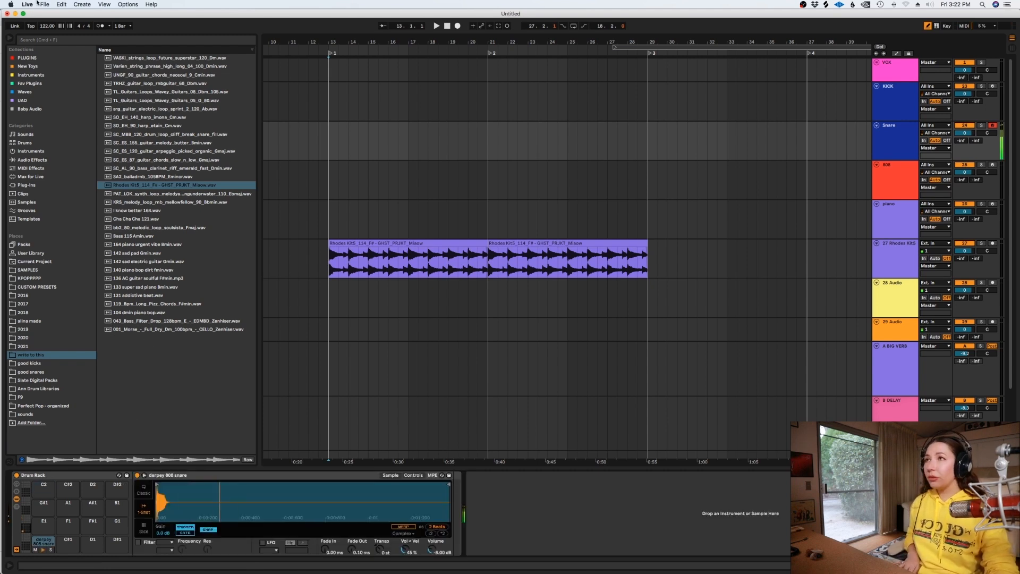
# Turn on the metronome and record a two-hit snare pattern on the Snare track, starting from bar 11
pyautogui.click(125, 4)
pyautogui.click(489, 103)
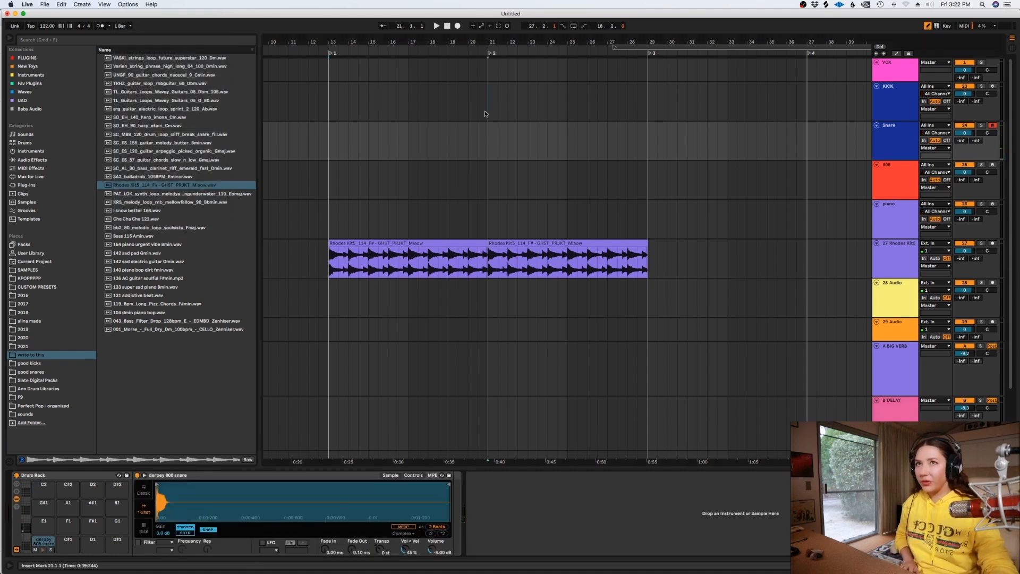
pyautogui.click(489, 104)
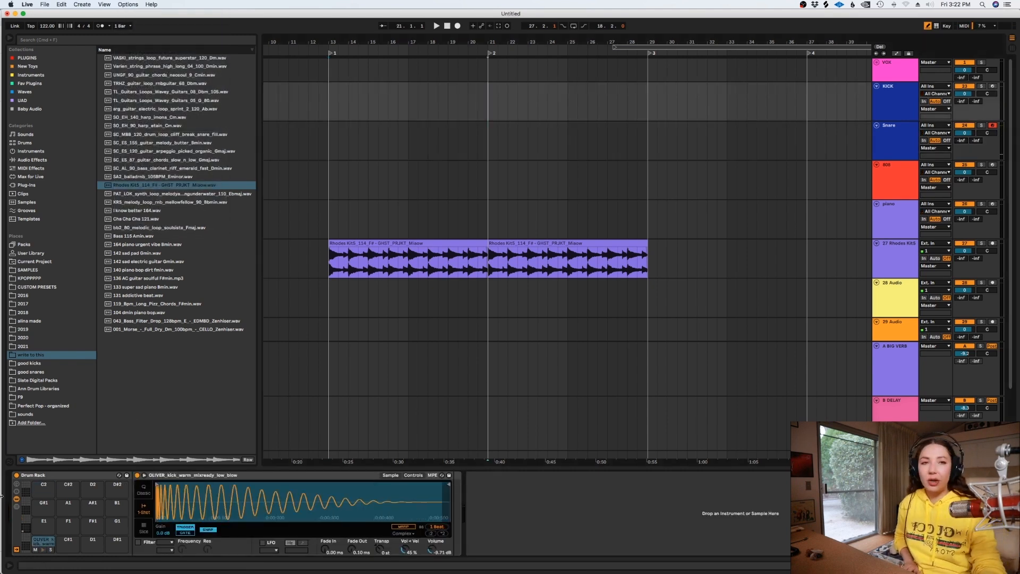
pyautogui.click(289, 139)
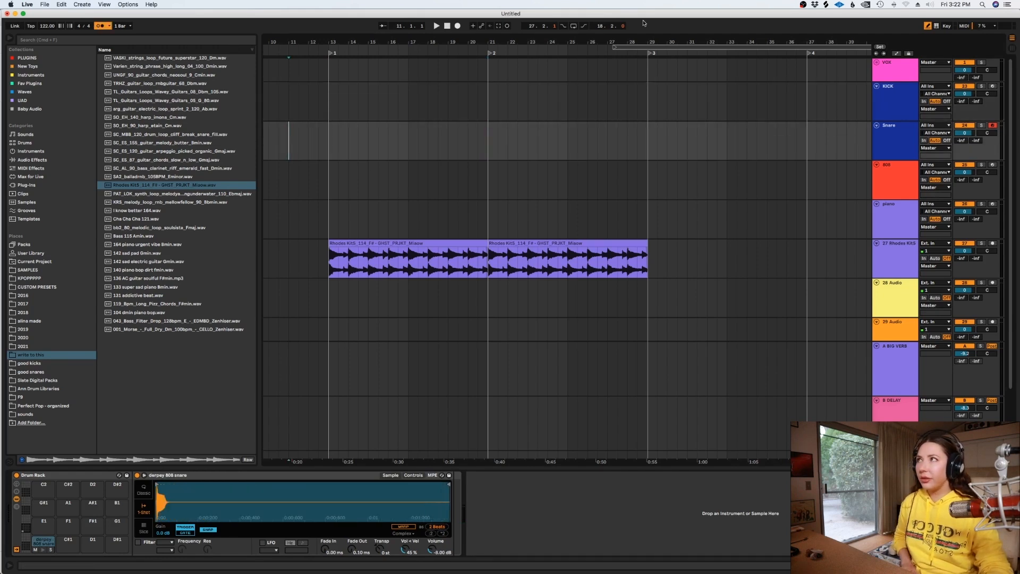
pyautogui.click(457, 25)
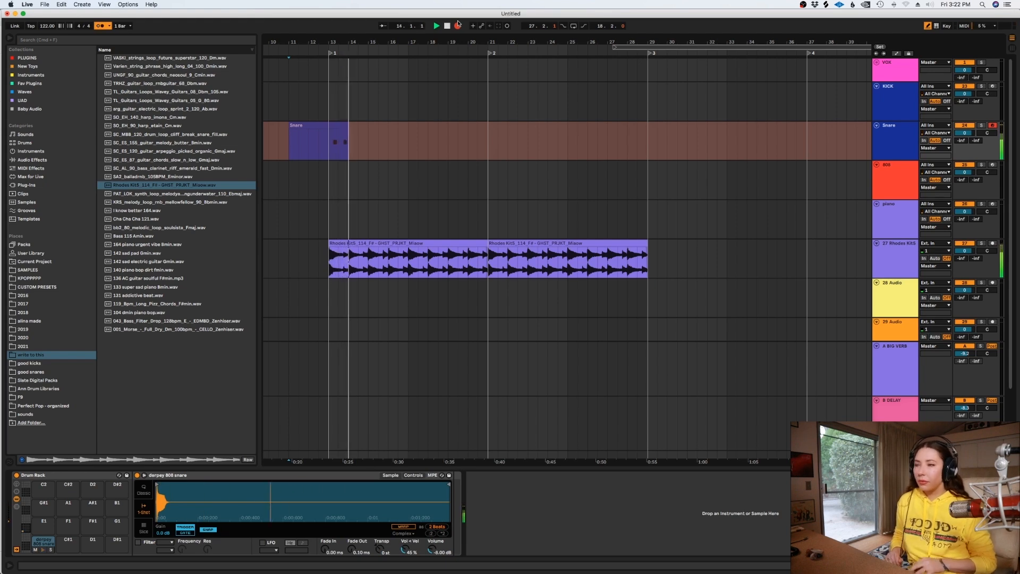
pyautogui.press('space')
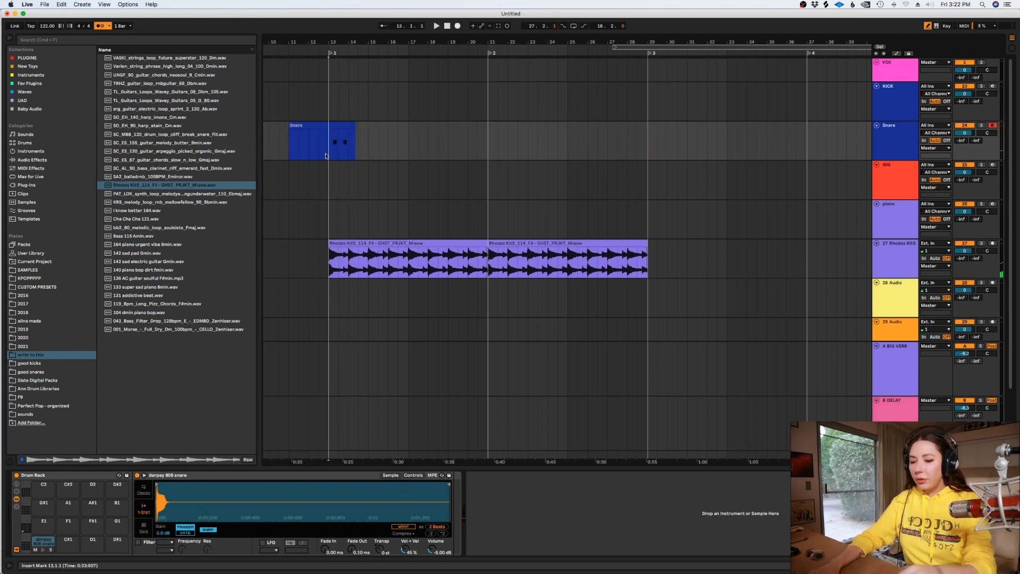
# Trim the recorded snare clip to one bar, from bar 13 to bar 14, by removing the parts before and after
pyautogui.press('+')
pyautogui.press('+')
pyautogui.press('super+e')
pyautogui.click(320, 124)
pyautogui.press('Delete')
pyautogui.moveTo(417, 140); pyautogui.dragTo(379, 142)
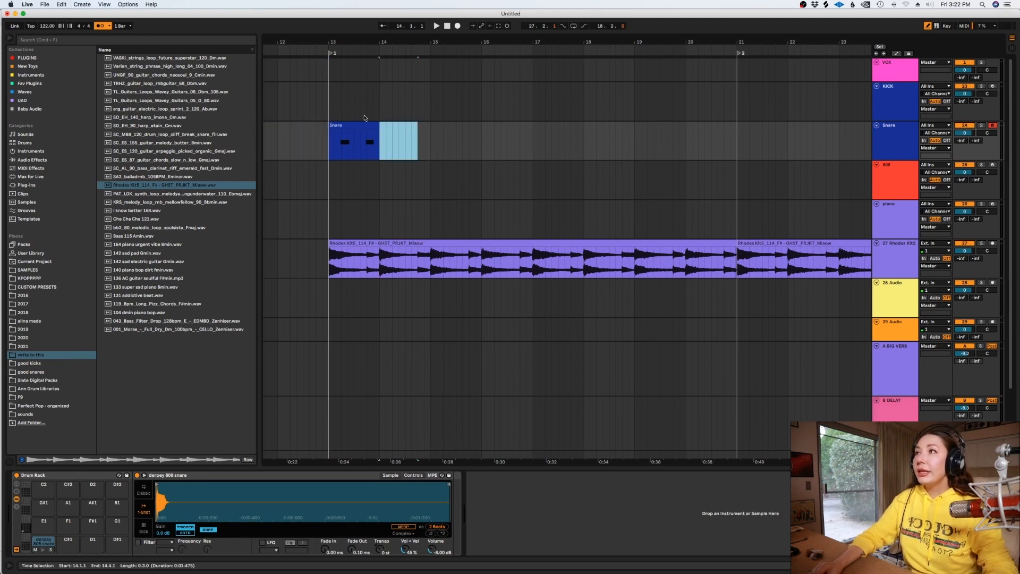
pyautogui.click(364, 126)
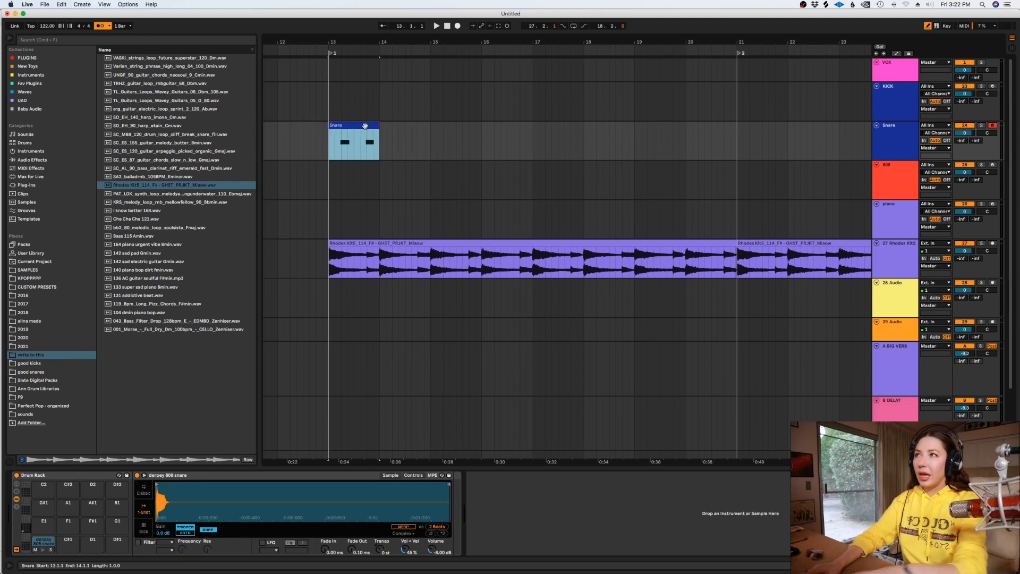
# Check the notes in the one-bar snare clip and duplicate it seven times to fill bars 13 to 21
pyautogui.doubleClick(364, 125)
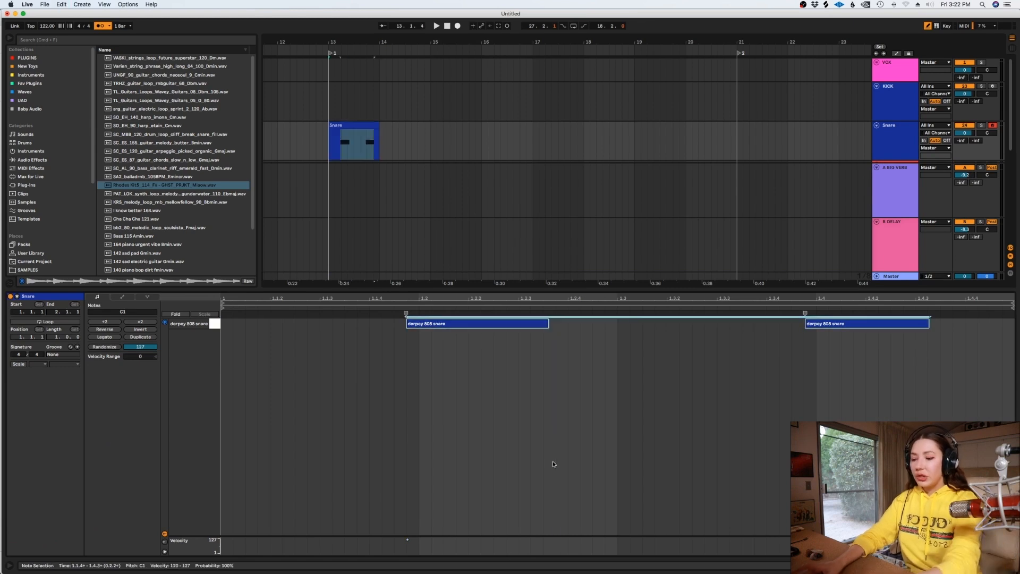
pyautogui.hotkey('shift', 'Tab')
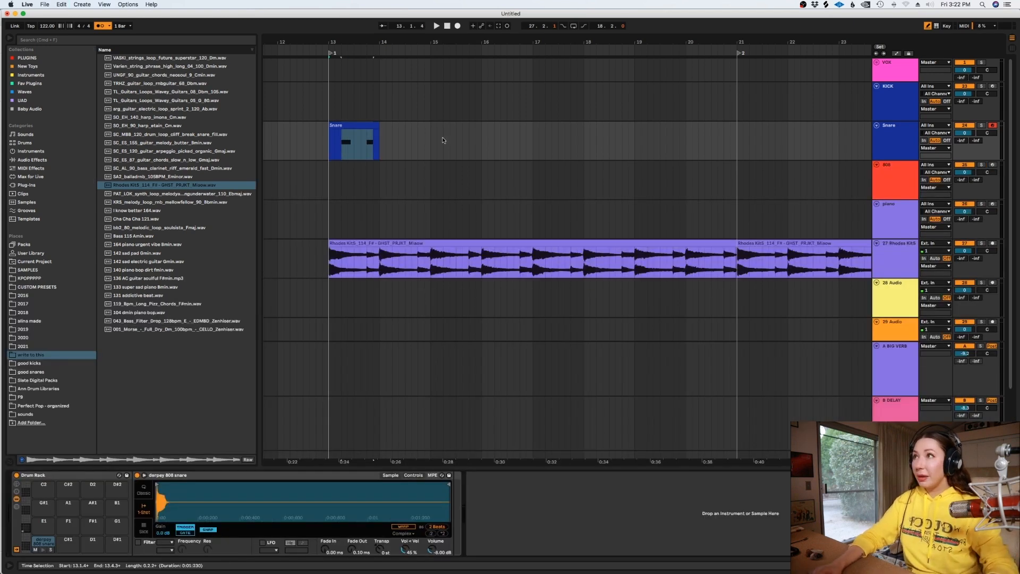
pyautogui.click(367, 128)
pyautogui.press('super+d')
pyautogui.press('super+d')
pyautogui.press('super+d')
pyautogui.press('super+d')
pyautogui.press('super+d')
pyautogui.press('super+d')
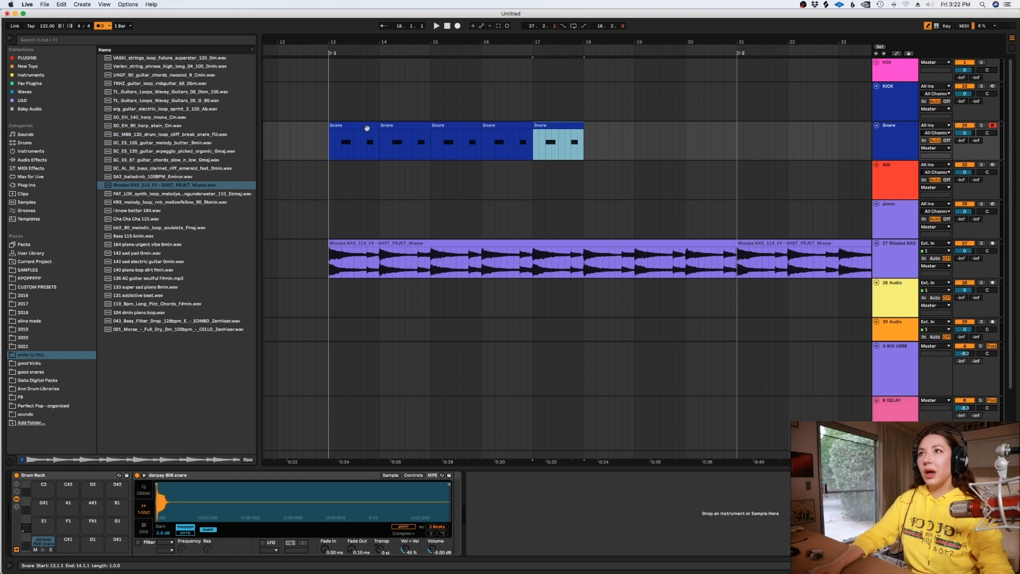
pyautogui.press('super+d')
pyautogui.click(486, 197)
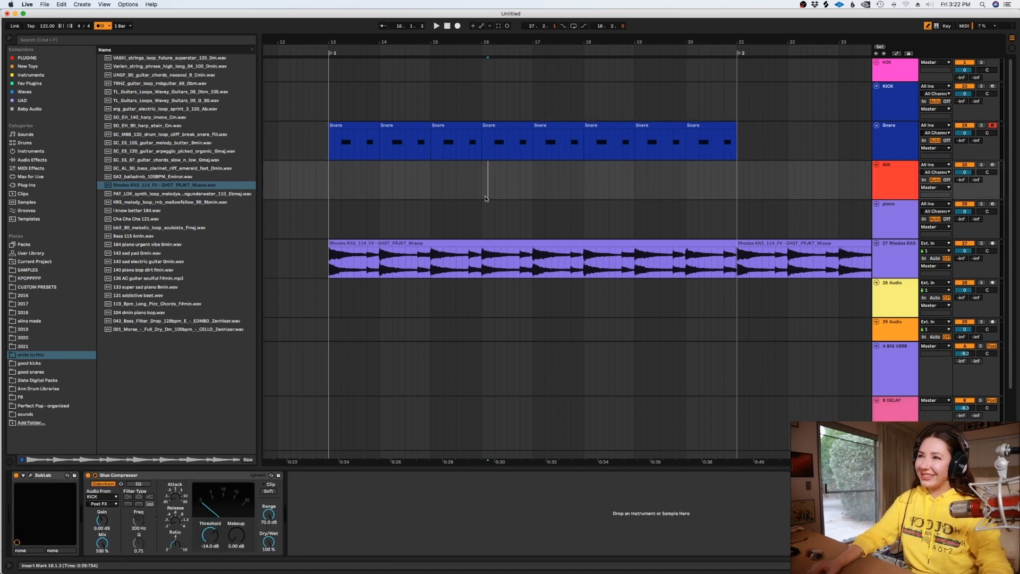
# Set the grid to 1/2, arm the KICK track and record a four-hit kick pattern over the Rhodes loop, starting before bar 13
pyautogui.rightClick(749, 99)
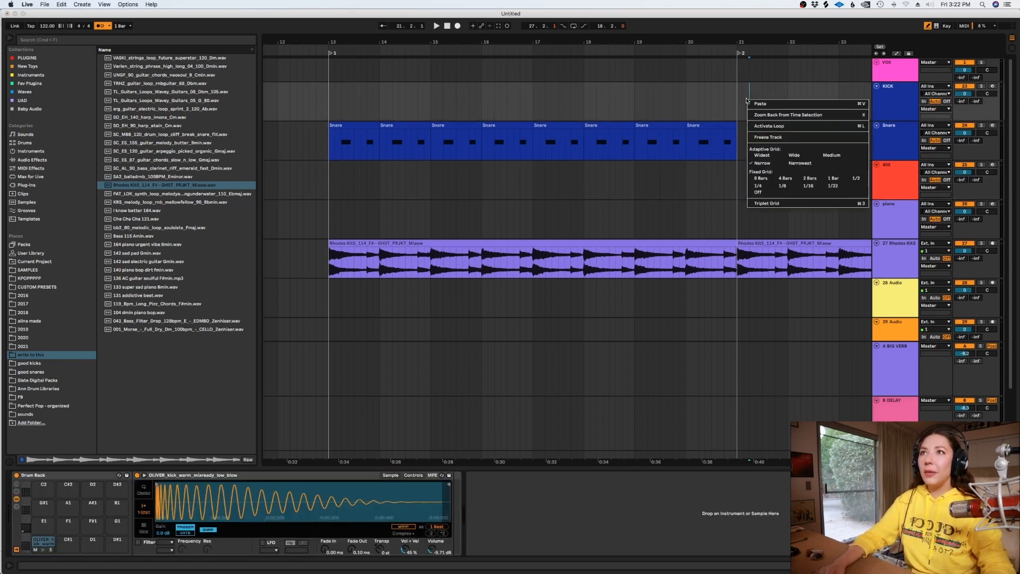
pyautogui.click(857, 177)
pyautogui.click(881, 111)
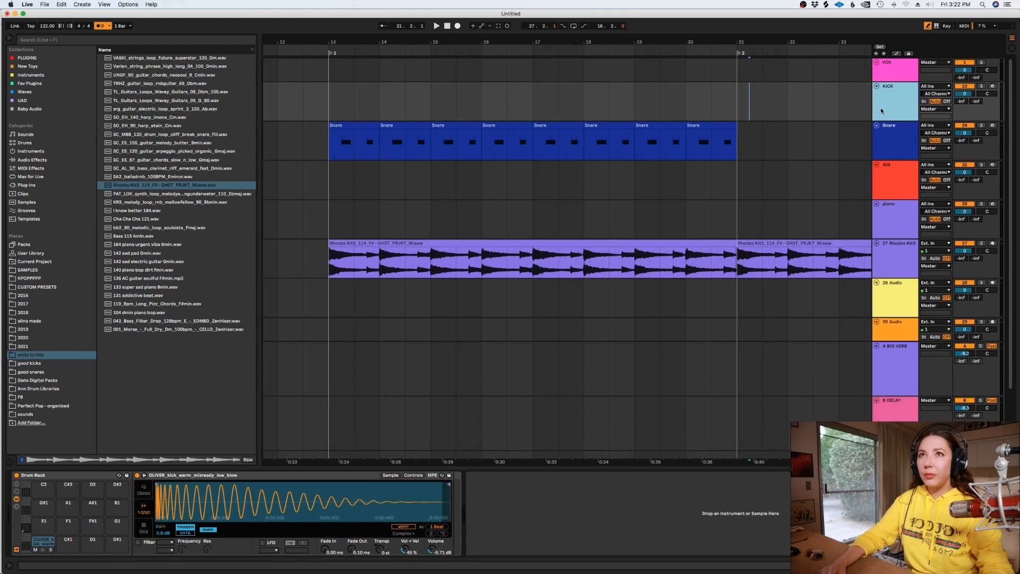
pyautogui.click(991, 85)
pyautogui.click(278, 97)
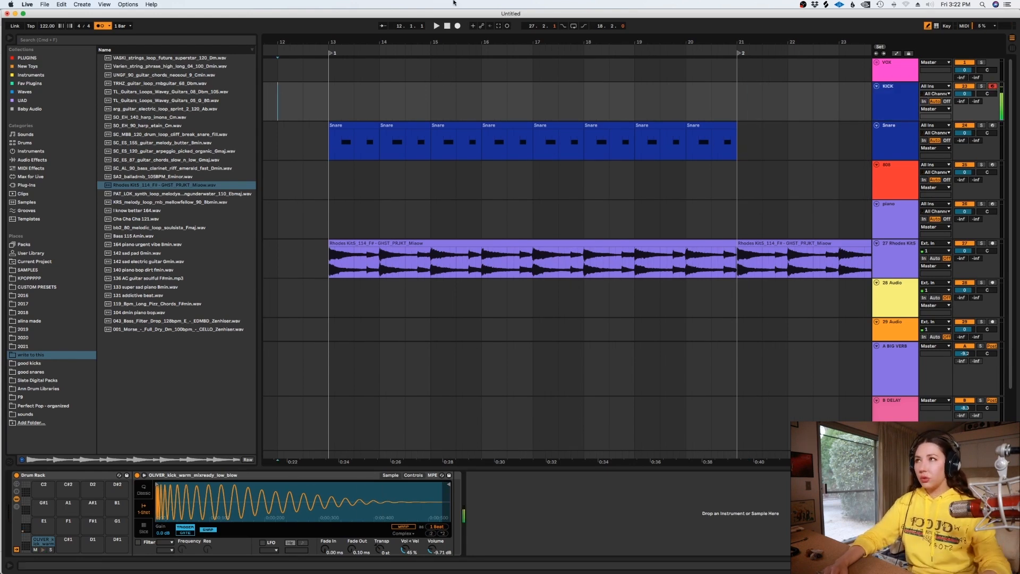
pyautogui.click(458, 26)
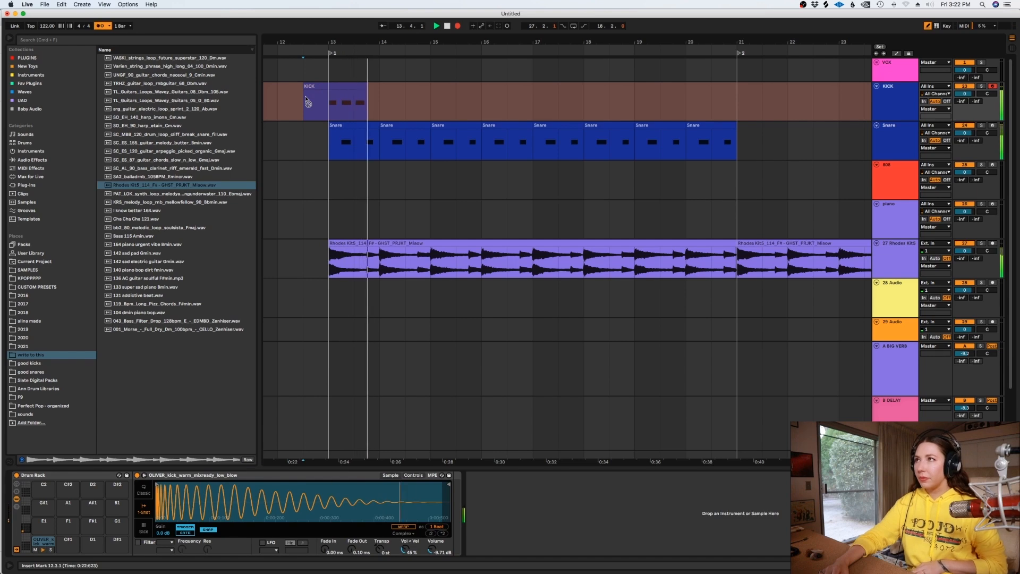
pyautogui.press('space')
# Quantize all the recorded kick notes and move the last kick a sixteenth earlier, onto beat 4
pyautogui.doubleClick(327, 93)
pyautogui.click(549, 371)
pyautogui.press('super+a')
pyautogui.press('super+u')
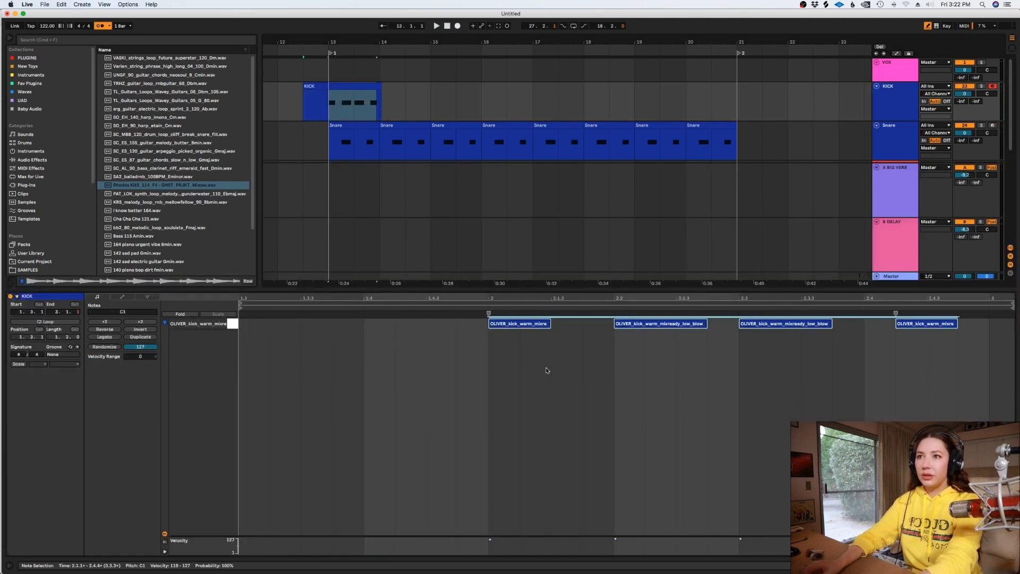
pyautogui.click(864, 390)
pyautogui.press('b')
pyautogui.moveTo(917, 324); pyautogui.dragTo(900, 331)
# Trim the recorded kick clip to one bar, from bar 13 to bar 14
pyautogui.hotkey('shift', 'Tab')
pyautogui.click(379, 105)
pyautogui.moveTo(328, 106); pyautogui.dragTo(295, 98)
pyautogui.press('Delete')
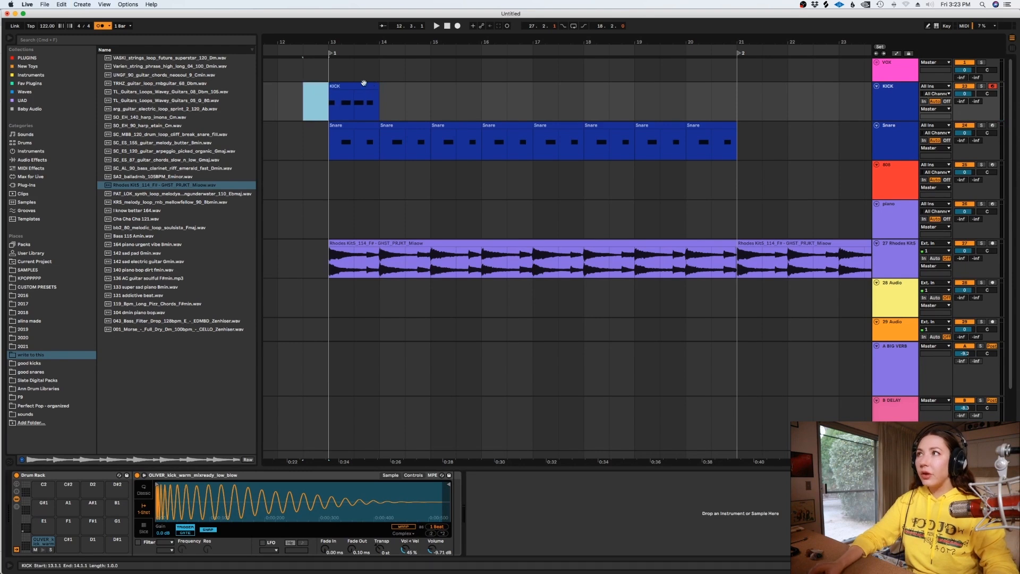
# Duplicate the one-bar kick clip seven times to fill bars 13 to 21
pyautogui.click(364, 84)
pyautogui.press('super+d')
pyautogui.press('super+d')
pyautogui.press('super+d')
pyautogui.press('super+d')
pyautogui.press('super+d')
pyautogui.press('super+d')
pyautogui.press('super+d')
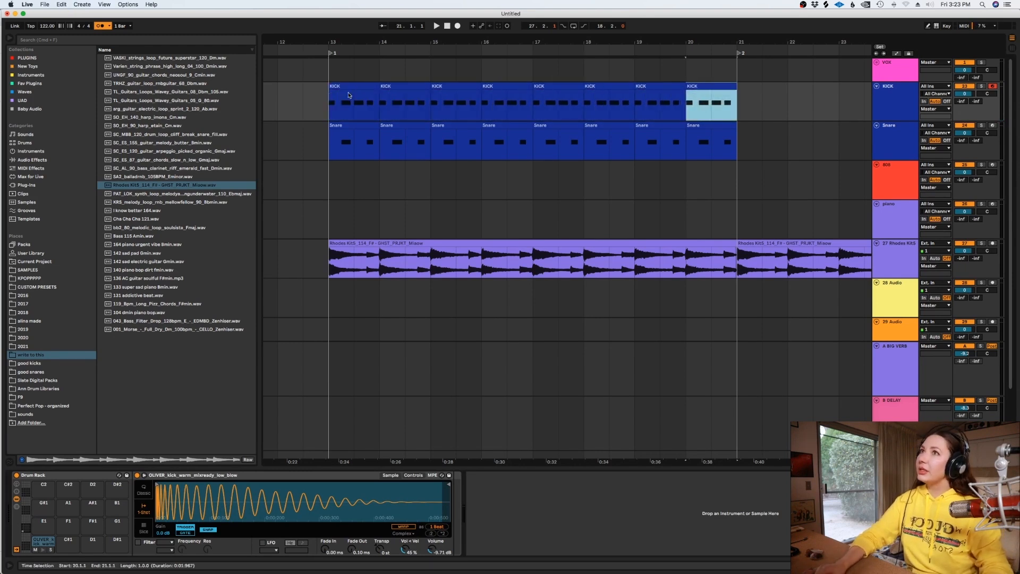
# Play the beat from bar 13, lower the KICK track volume to -3.2 dB and disarm the track
pyautogui.click(329, 103)
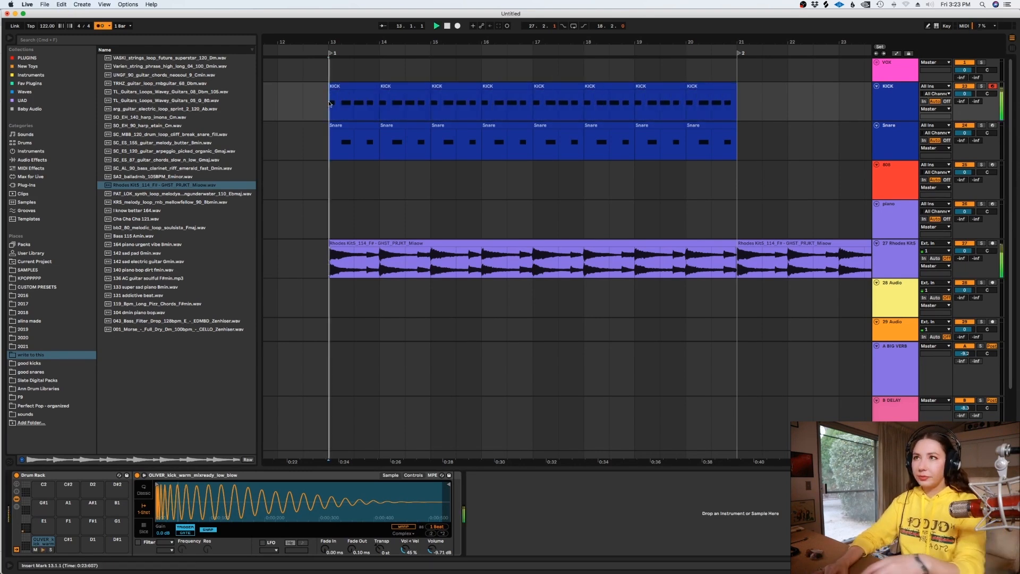
pyautogui.moveTo(964, 93); pyautogui.dragTo(964, 104)
pyautogui.click(993, 87)
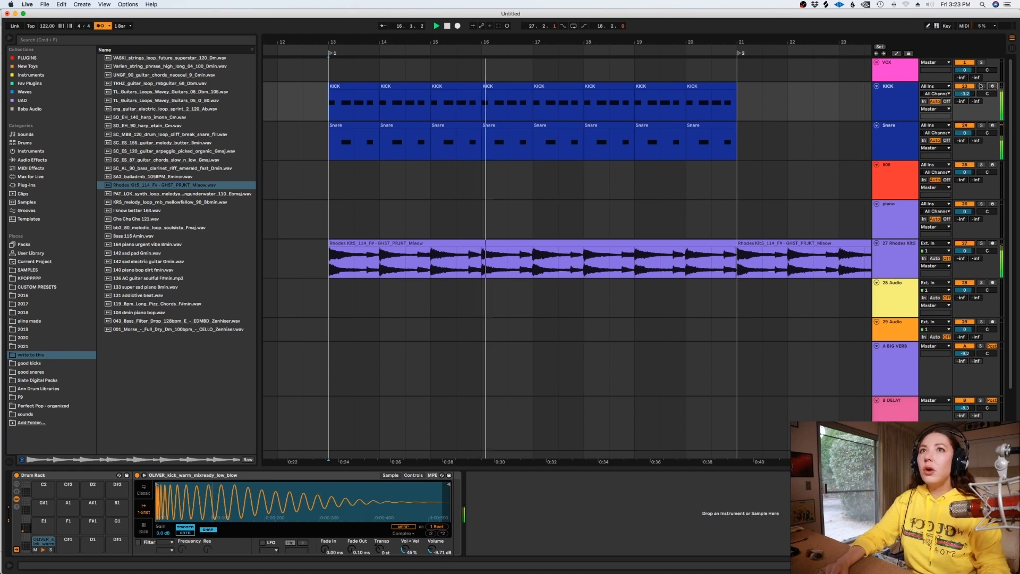
# Listen to the beat from bar 13 and check the sounds loaded on the KICK and Snare tracks
pyautogui.click(634, 180)
pyautogui.click(333, 185)
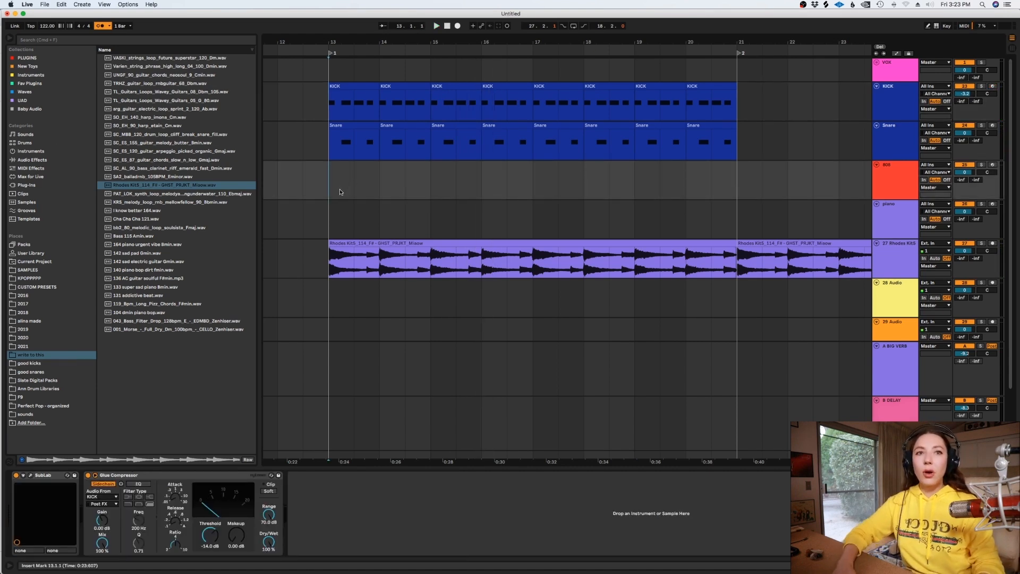
pyautogui.press('space')
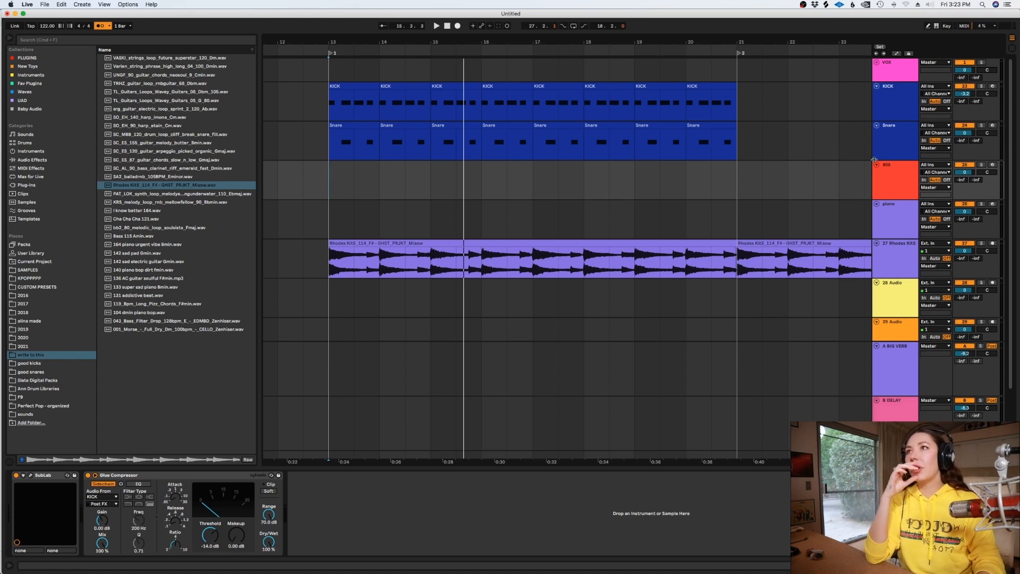
pyautogui.click(902, 143)
pyautogui.click(895, 106)
pyautogui.click(895, 128)
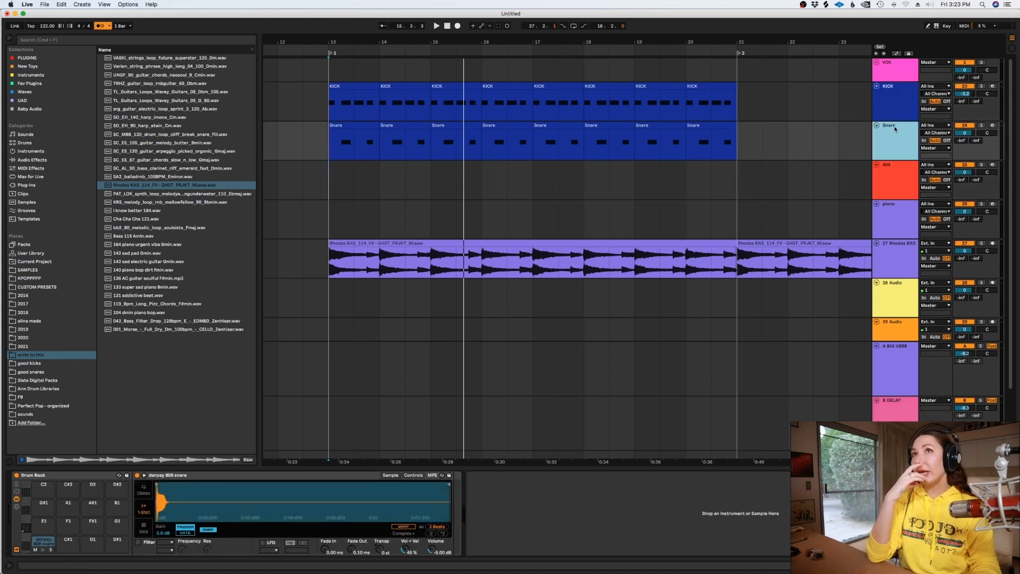
# Switch to Splice and filter the library's drum samples by "oliver"
pyautogui.click(826, 4)
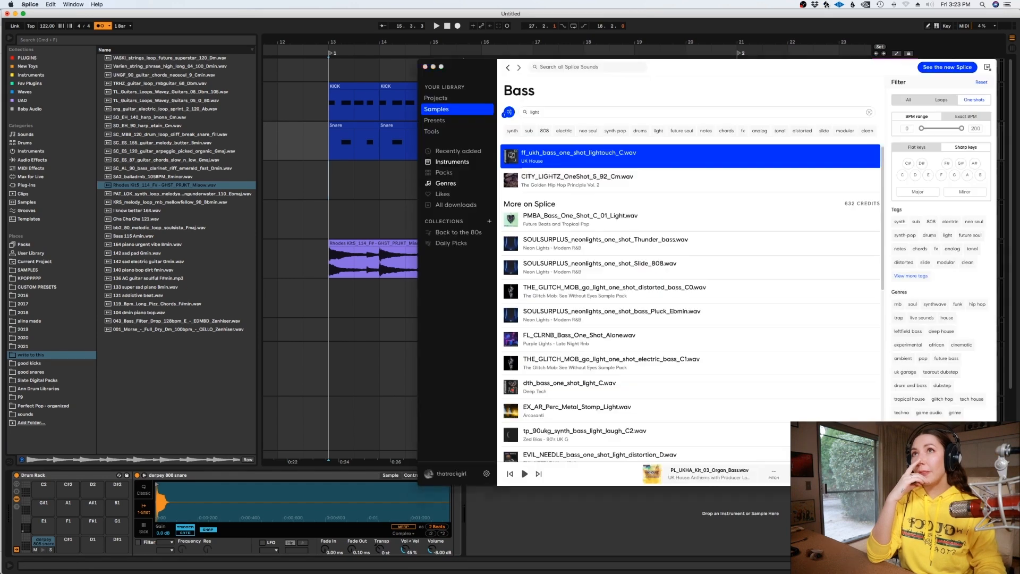
pyautogui.click(451, 162)
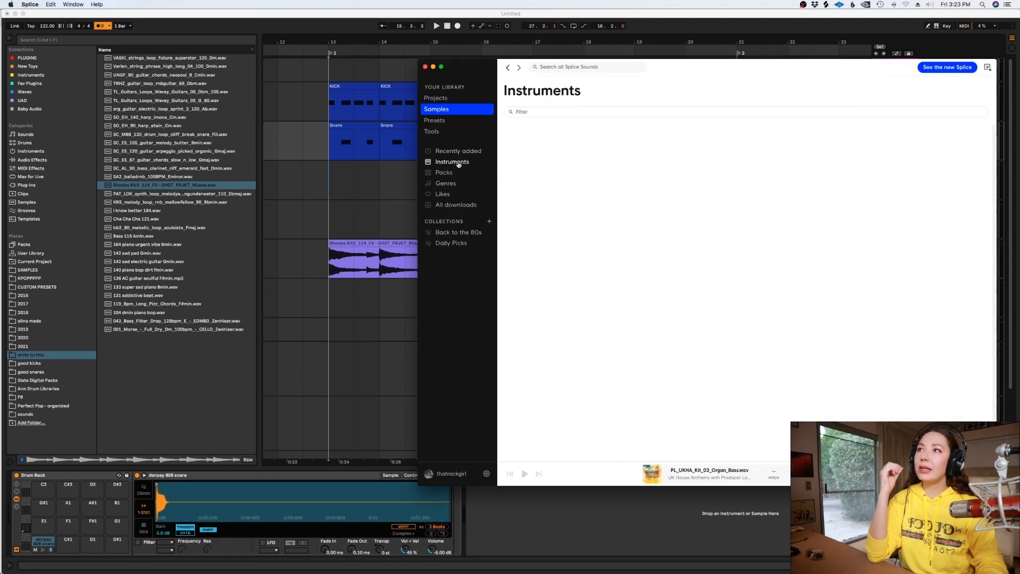
pyautogui.click(537, 137)
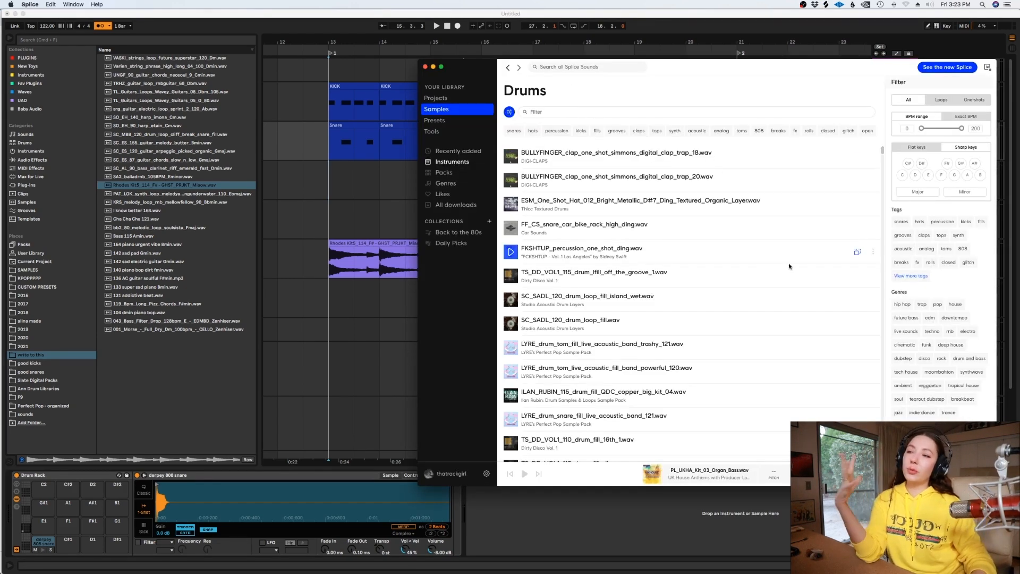
pyautogui.scroll(-3, 648, 282)
pyautogui.scroll(3, 648, 283)
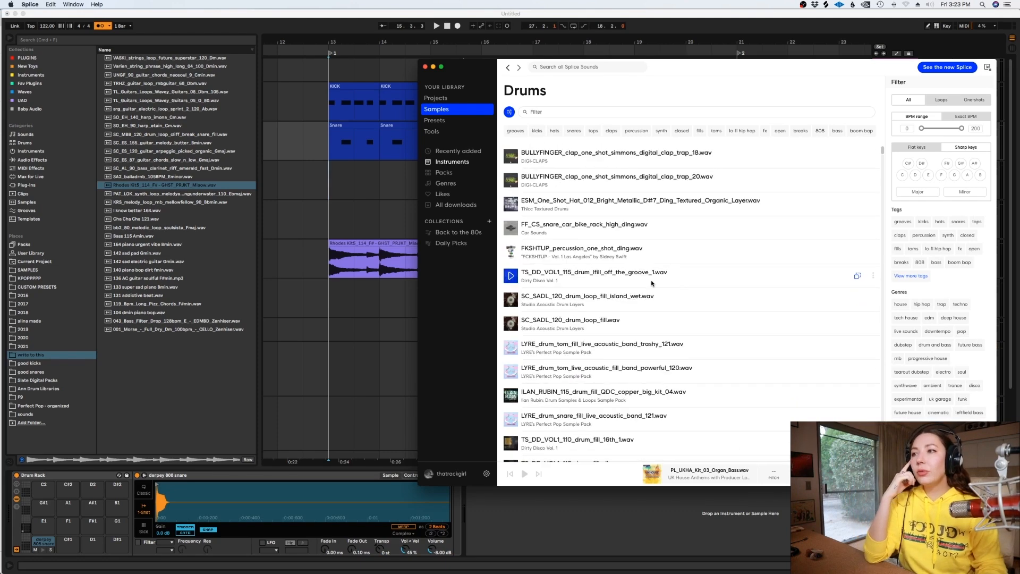
pyautogui.click(541, 112)
pyautogui.write('oliver')
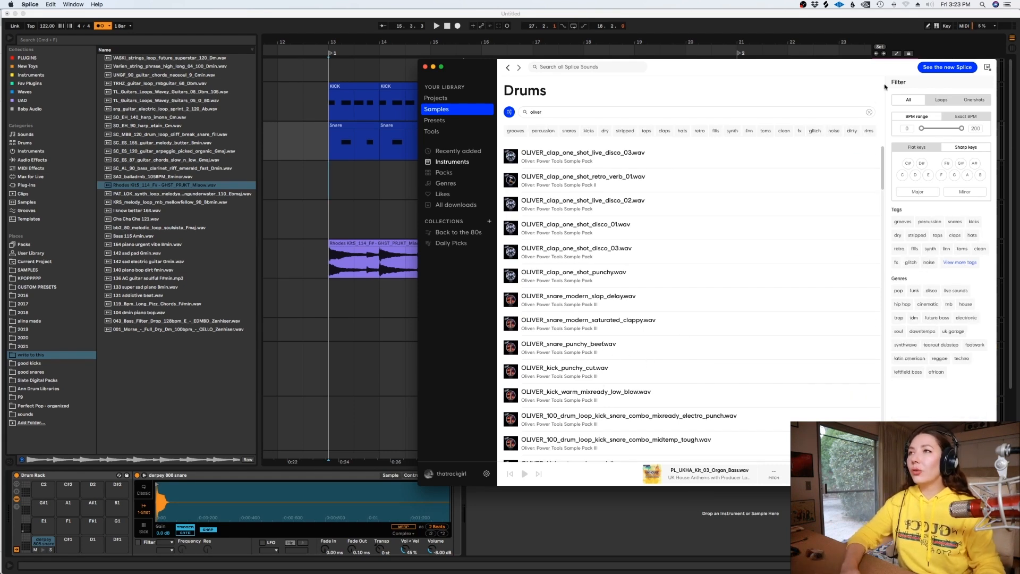
# Browse the Oliver drum samples, move the Splice window aside and audition OLIVER_clap_one_shot_live_disco_03.wav
pyautogui.scroll(-20, 712, 232)
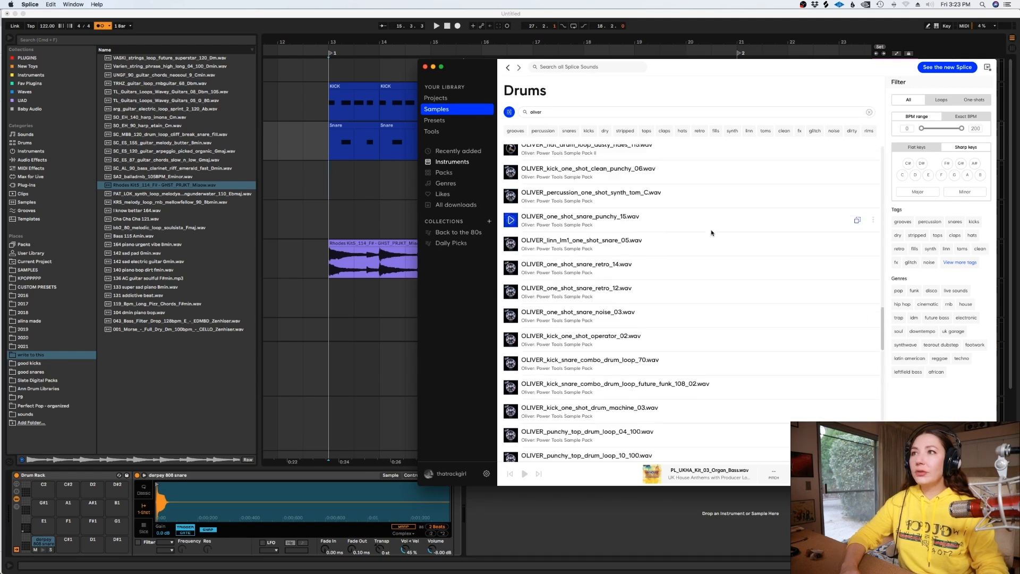
pyautogui.scroll(20, 712, 232)
pyautogui.moveTo(670, 67); pyautogui.dragTo(777, 113)
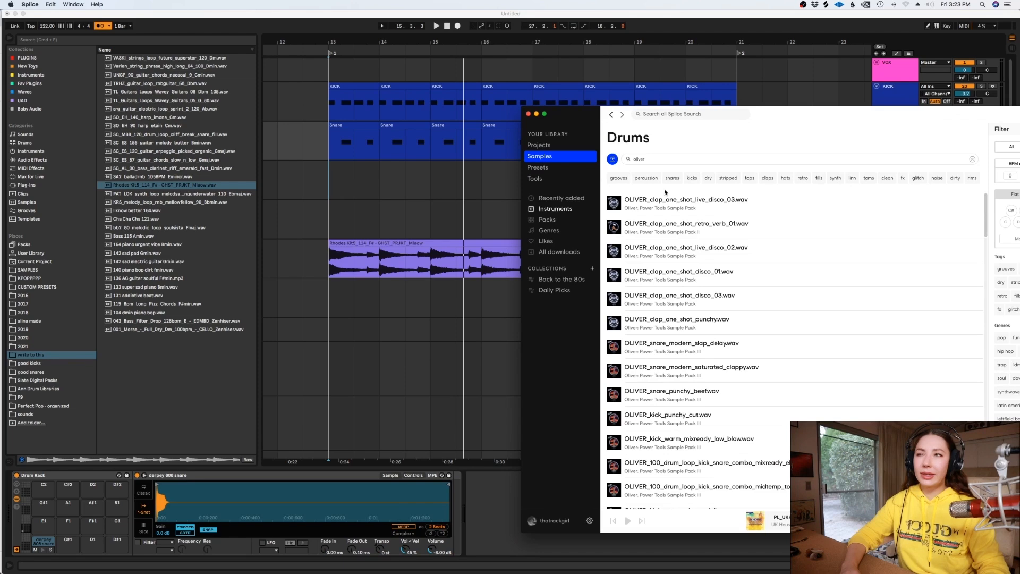
pyautogui.click(613, 204)
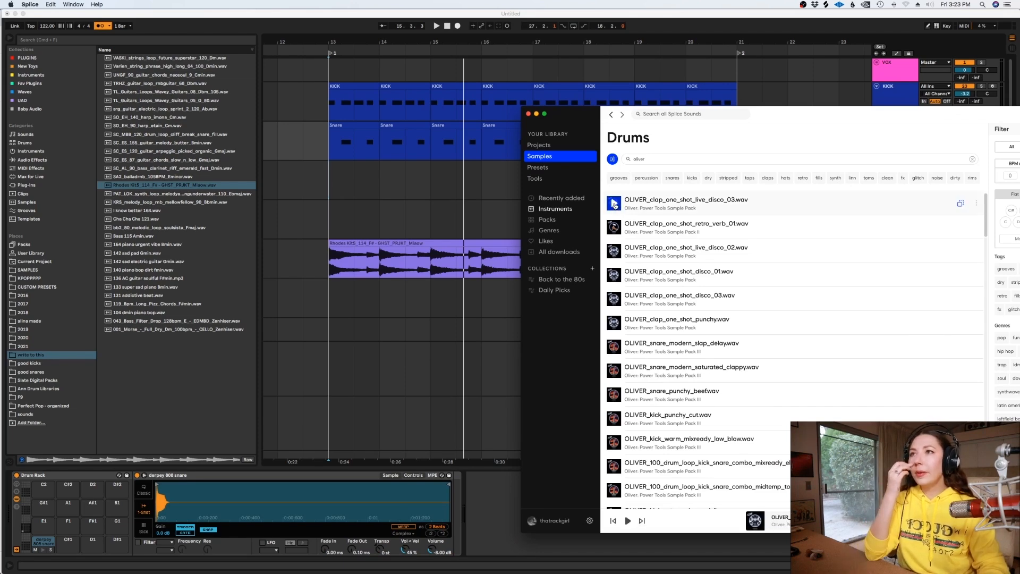
pyautogui.click(907, 91)
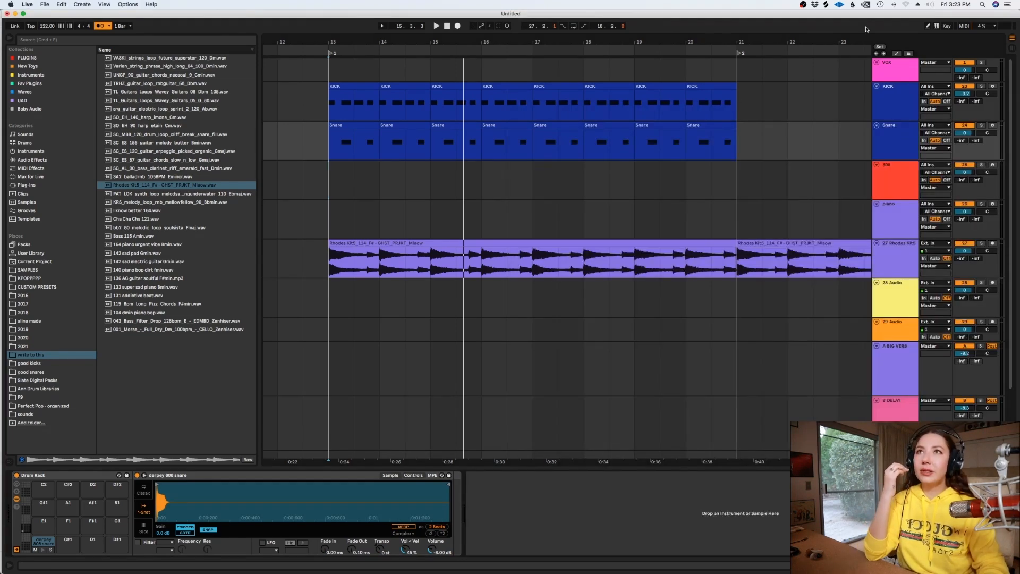
pyautogui.click(815, 4)
pyautogui.click(826, 4)
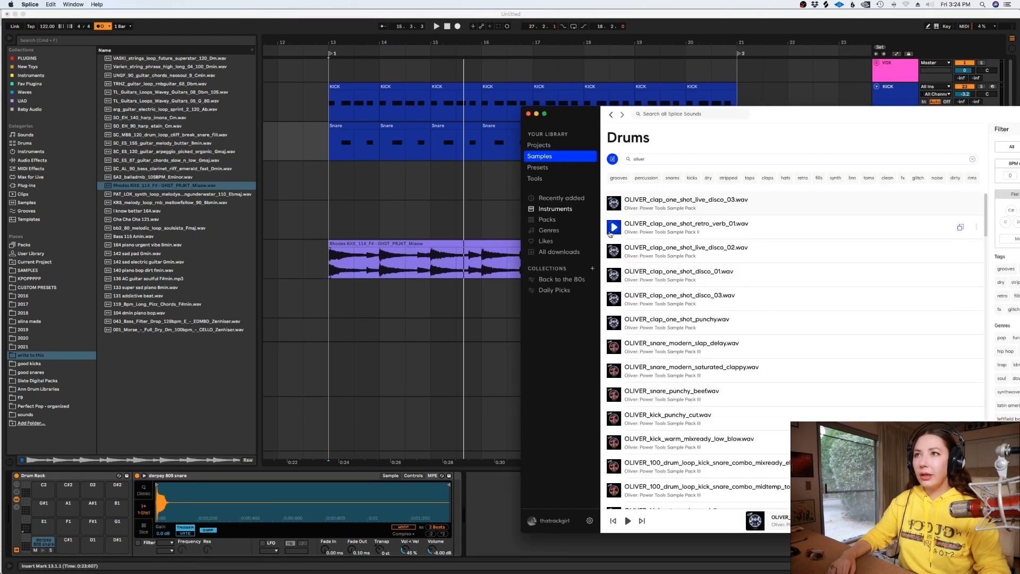
# Audition OLIVER_clap_one_shot_live_disco_02.wav and load it into the Snare drum rack in place of the derpey 808 snare
pyautogui.click(615, 251)
pyautogui.moveTo(638, 250); pyautogui.dragTo(231, 506)
pyautogui.click(470, 503)
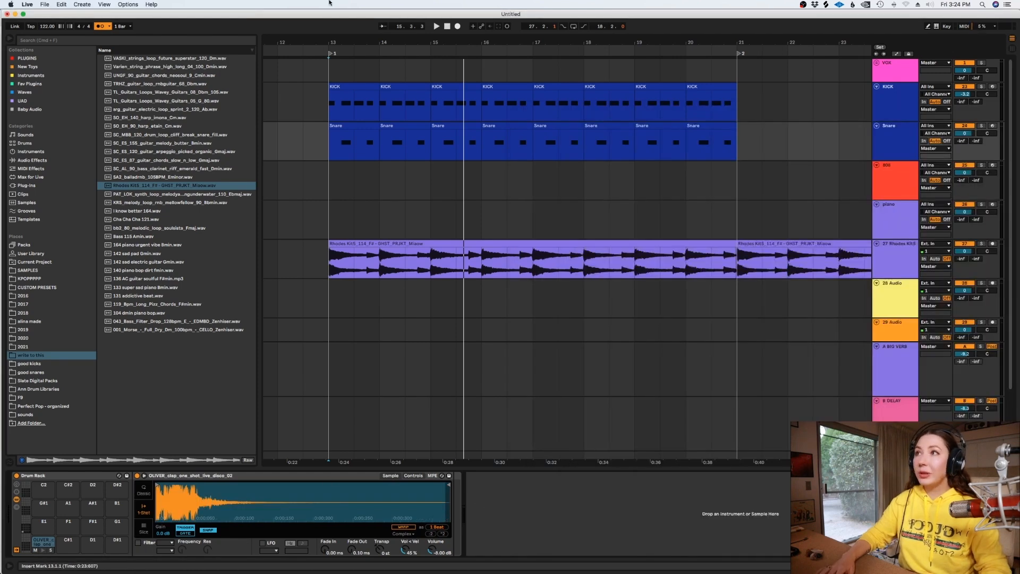
# Play the beat with the new clap from bar 13 and set the arrangement grid to 1/16
pyautogui.click(327, 150)
pyautogui.press('space')
pyautogui.rightClick(331, 151)
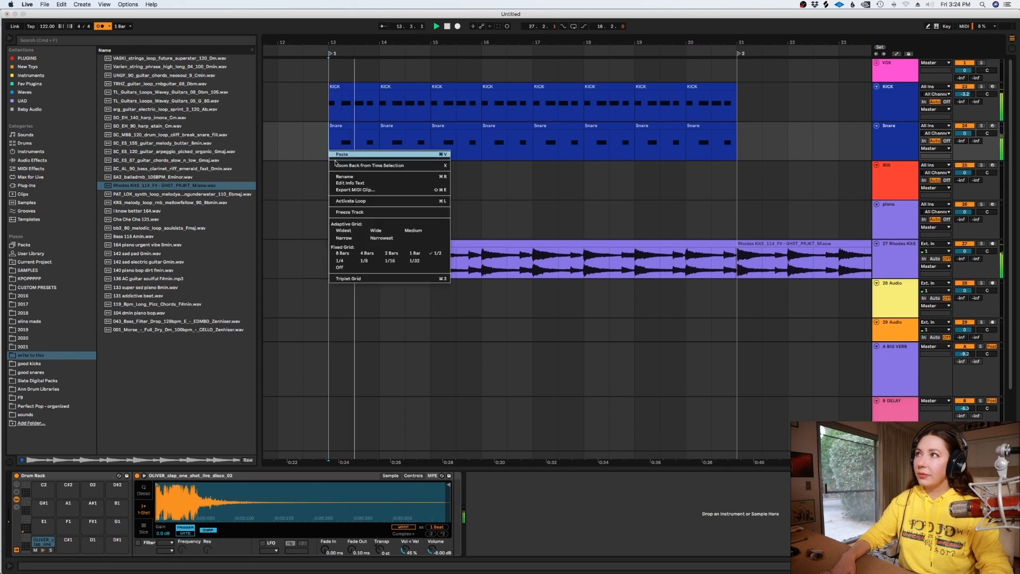
pyautogui.click(390, 261)
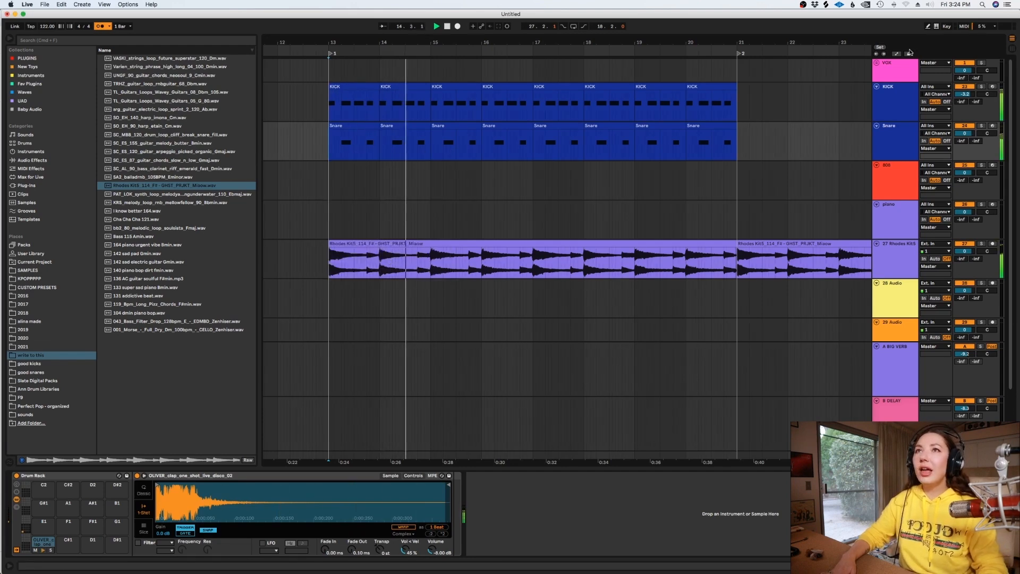
# Check the kick sample and audition more Oliver one-shot claps in Splice
pyautogui.click(886, 85)
pyautogui.click(825, 5)
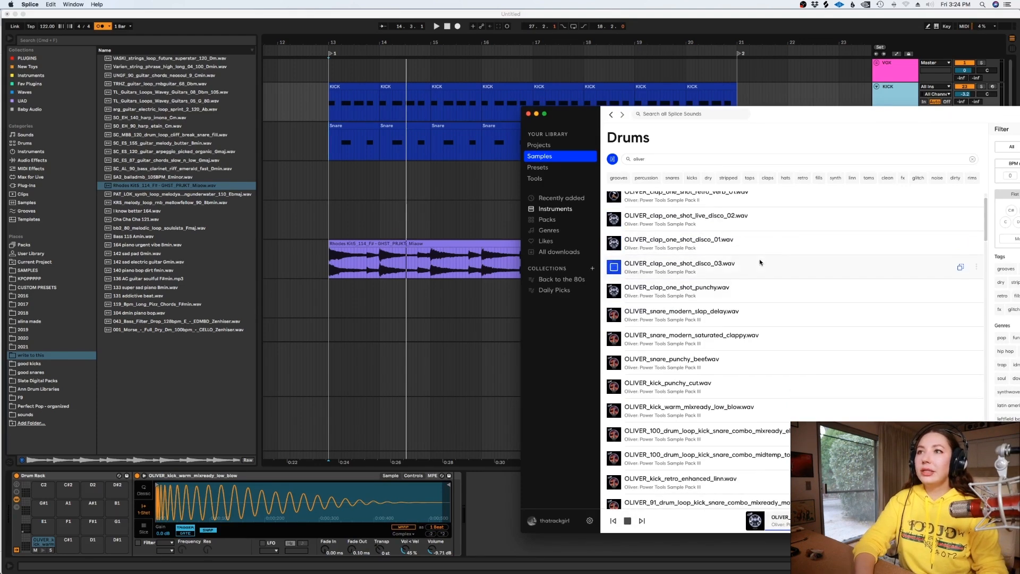
pyautogui.scroll(-1, 616, 260)
pyautogui.click(614, 275)
pyautogui.click(451, 200)
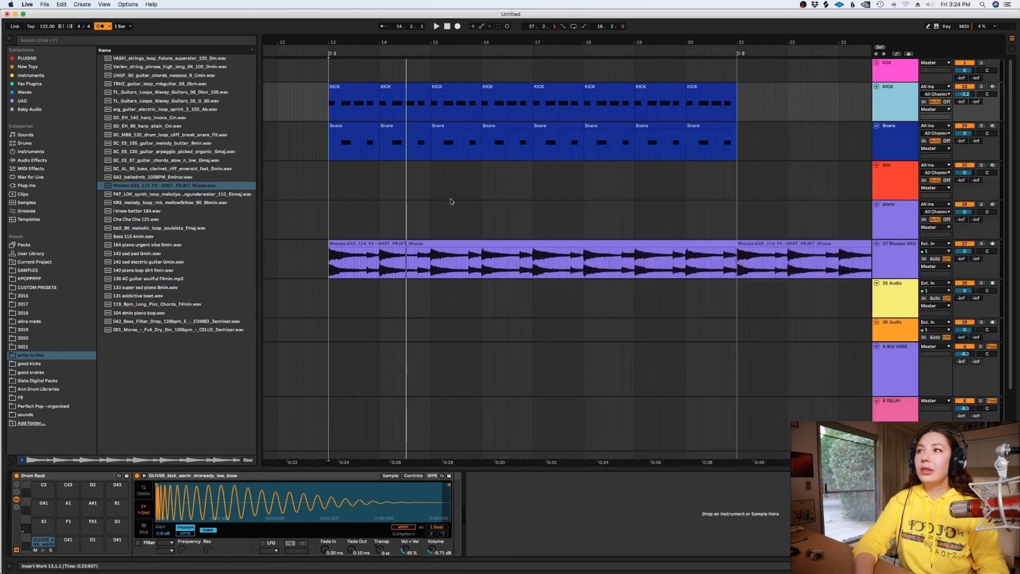
# Duplicate the Snare track and load Splice's OLIVER_clap_one_shot_punchy.wav into the copy's drum rack
pyautogui.click(889, 127)
pyautogui.press('super+d')
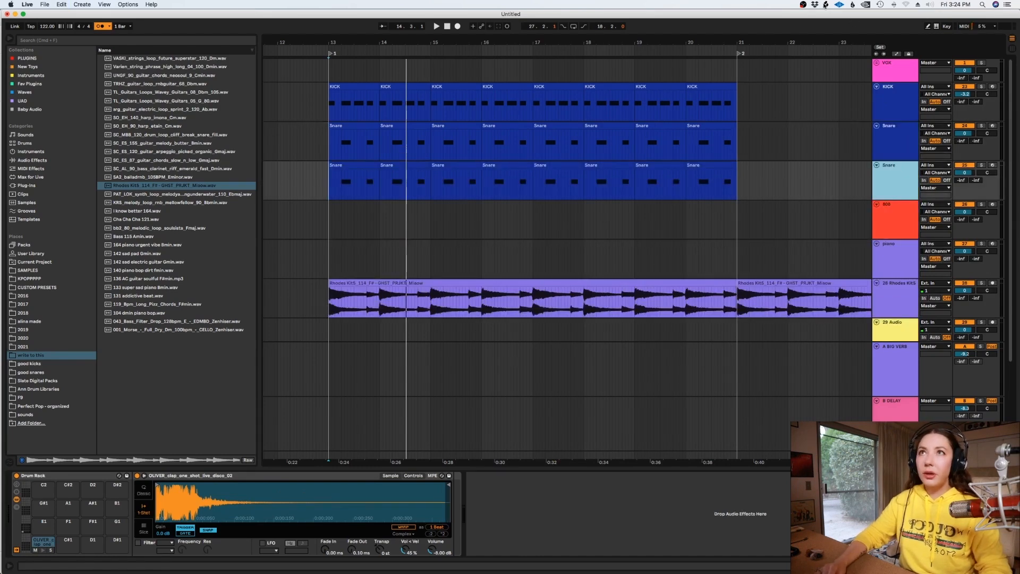
pyautogui.click(825, 6)
pyautogui.moveTo(632, 277); pyautogui.dragTo(340, 494)
# Cut the first clap hit out of bars 13 and 14 on the duplicated Snare track
pyautogui.click(357, 198)
pyautogui.moveTo(357, 197); pyautogui.dragTo(314, 197)
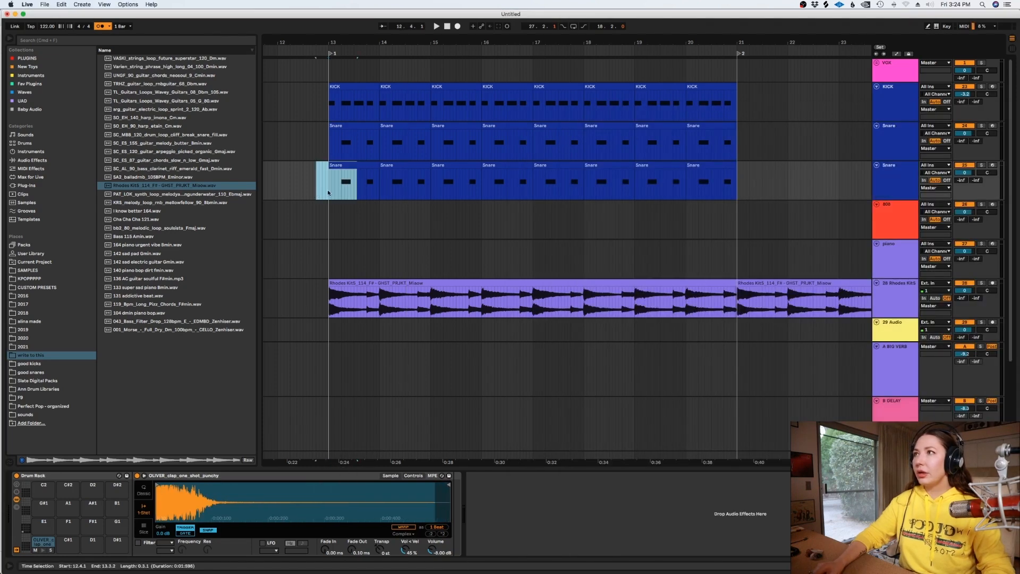
pyautogui.press('Delete')
pyautogui.moveTo(392, 186); pyautogui.dragTo(412, 196)
pyautogui.press('Delete')
# Play from bar 13 and lower the duplicated Snare track's volume to -8.2 dB
pyautogui.click(331, 180)
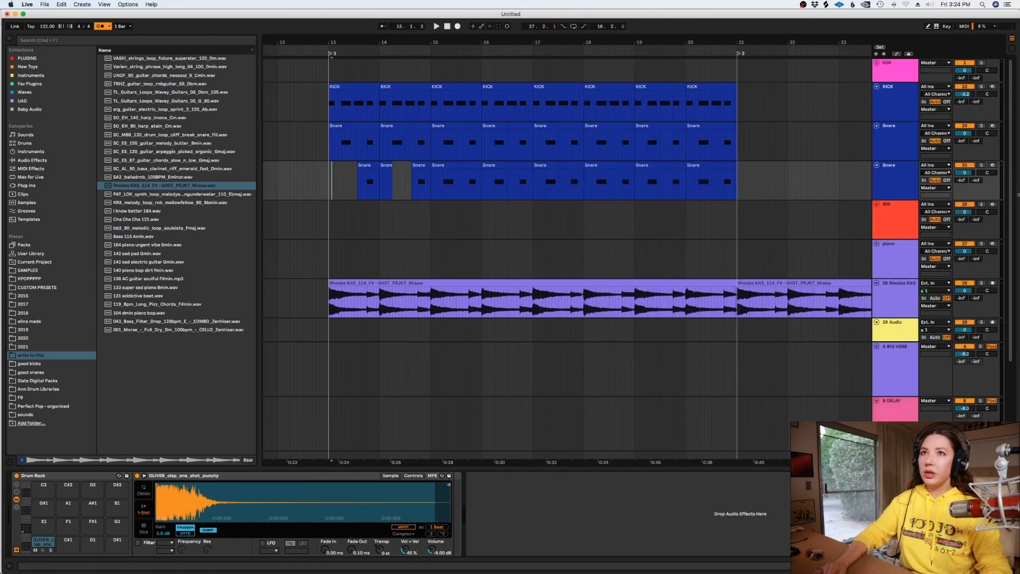
pyautogui.press('space')
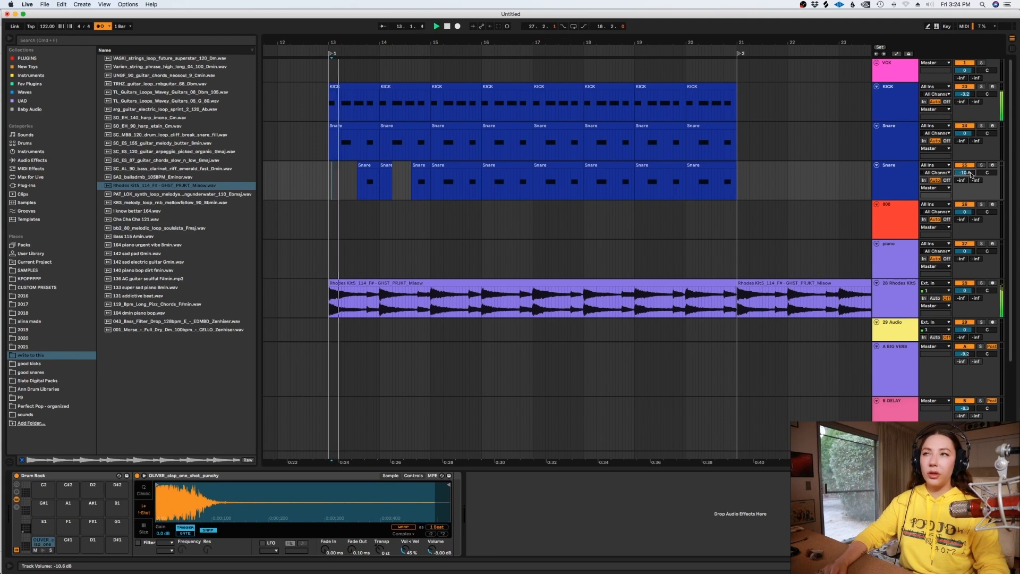
pyautogui.moveTo(971, 176); pyautogui.dragTo(970, 170)
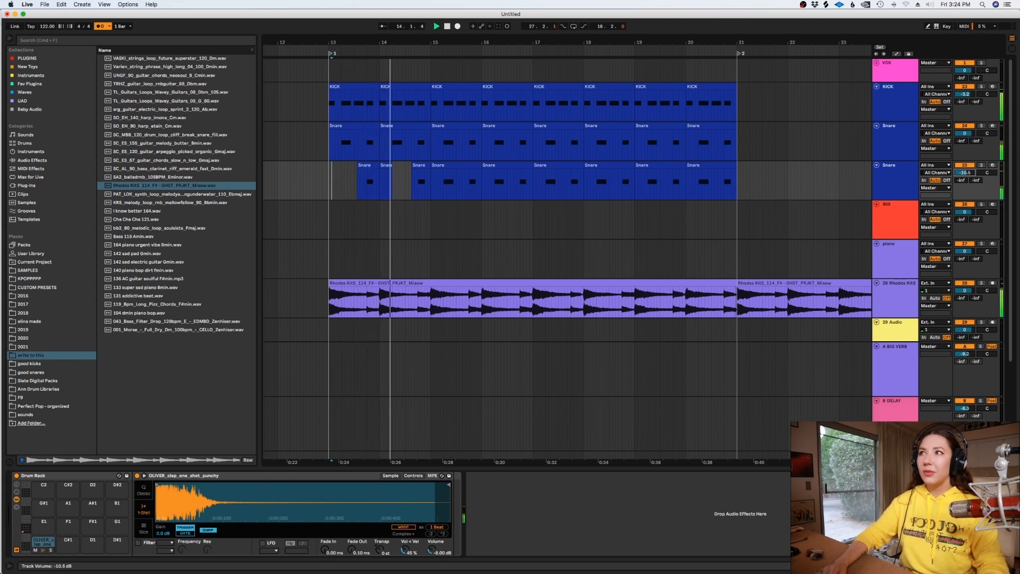
pyautogui.press('space')
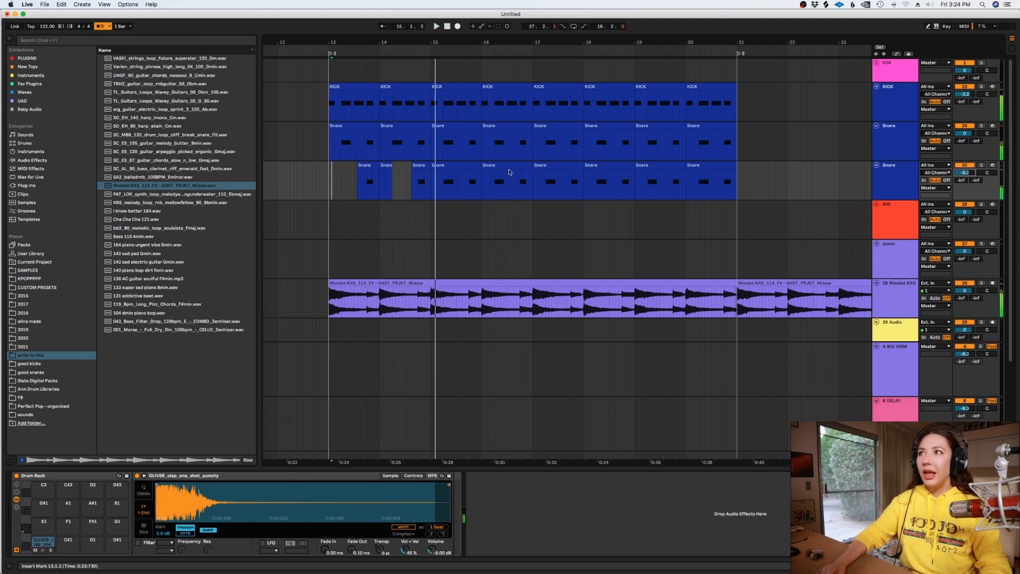
# Delete the clips after bar 15 on the duplicated Snare track
pyautogui.moveTo(435, 180); pyautogui.dragTo(752, 175)
pyautogui.click(518, 165)
pyautogui.press('Delete')
pyautogui.click(550, 165)
pyautogui.press('Delete')
# Set the grid to 1 bar and consolidate bars 13 to 15 of the duplicated Snare track into one clip
pyautogui.rightClick(499, 190)
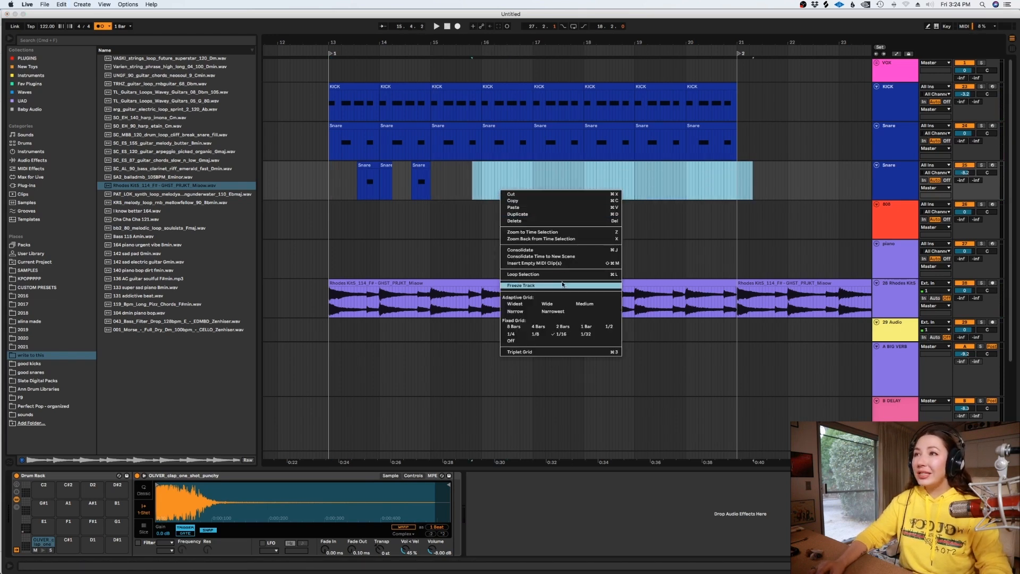
pyautogui.click(587, 327)
pyautogui.moveTo(417, 182); pyautogui.dragTo(329, 184)
pyautogui.press('super+j')
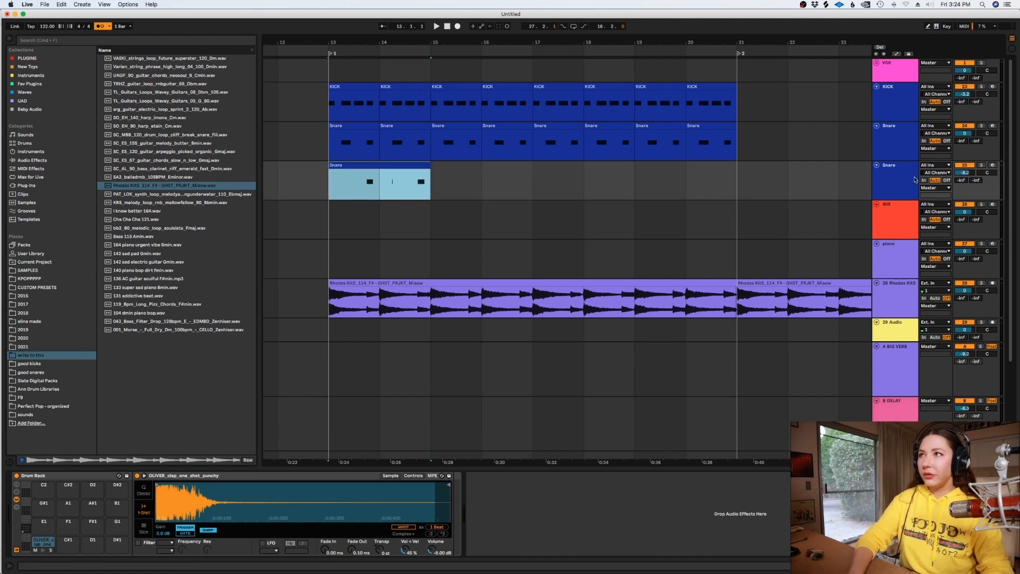
# Play from bar 13 and delete the stray short note in bar 14 of the duplicated Snare track
pyautogui.click(909, 179)
pyautogui.click(905, 152)
pyautogui.click(899, 180)
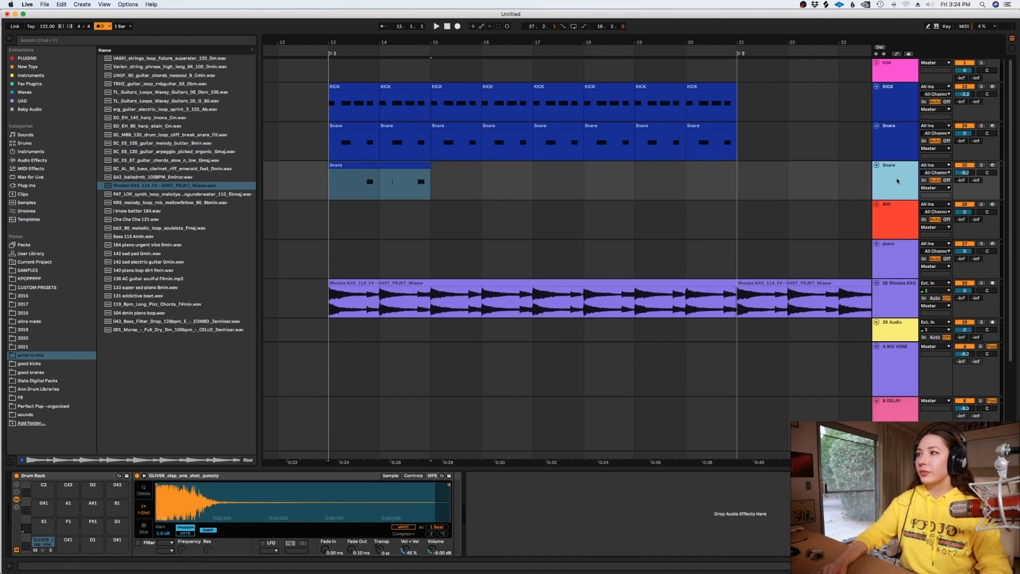
pyautogui.click(346, 181)
pyautogui.press('space')
pyautogui.click(392, 187)
pyautogui.moveTo(393, 187); pyautogui.dragTo(397, 187)
pyautogui.press('Delete')
# Duplicate the two-bar clip on the duplicated Snare track three times to fill the track up to bar 21
pyautogui.click(407, 165)
pyautogui.keyDown('shift'); pyautogui.click(348, 165); pyautogui.keyUp('shift')
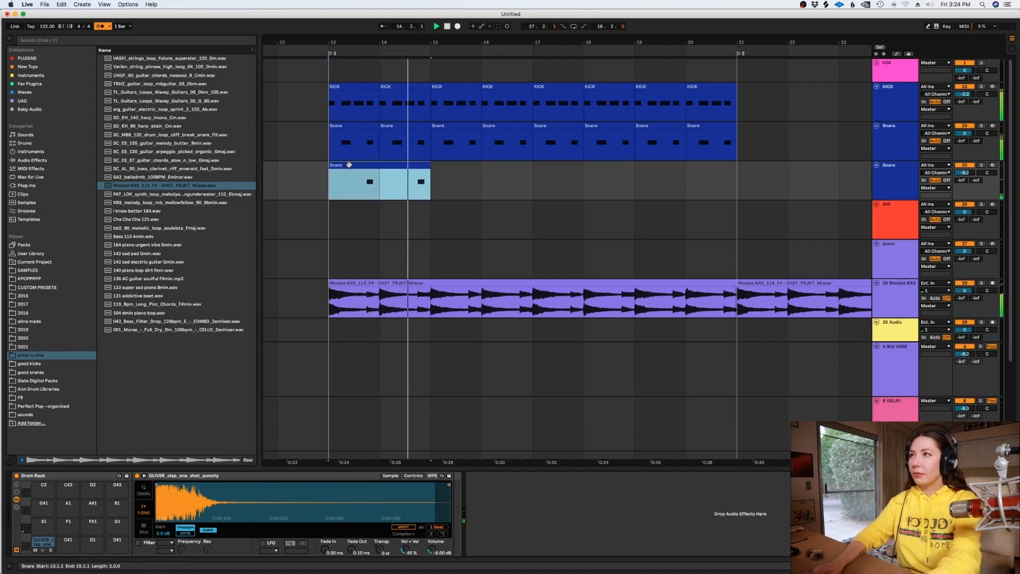
pyautogui.press('super+d')
pyautogui.press('super+d')
pyautogui.press('super+d')
pyautogui.press('space')
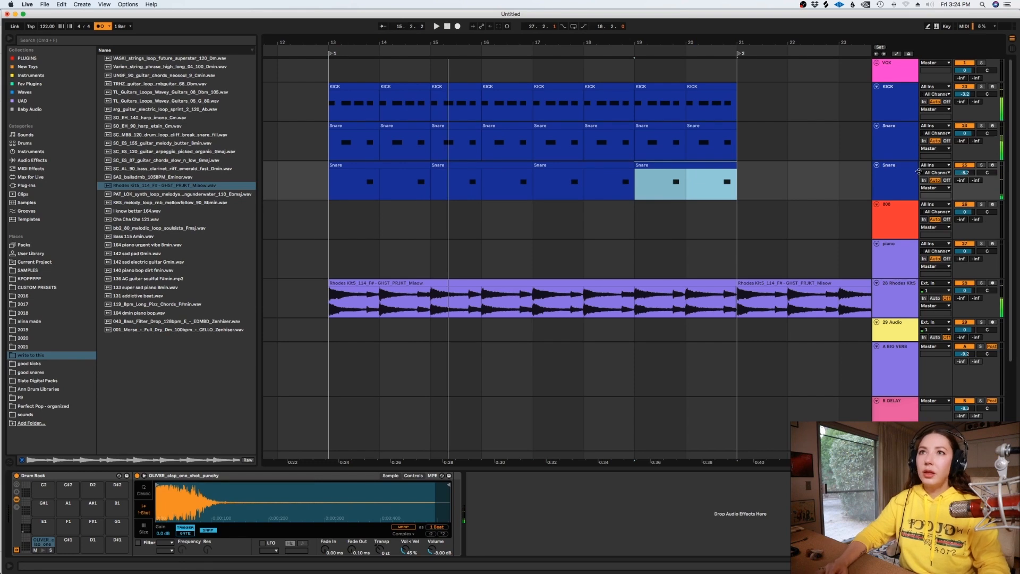
# Replace the sample in the KICK track's Drum Rack with OLIVER_kick_punchy_cut.wav from the Splice library
pyautogui.click(892, 110)
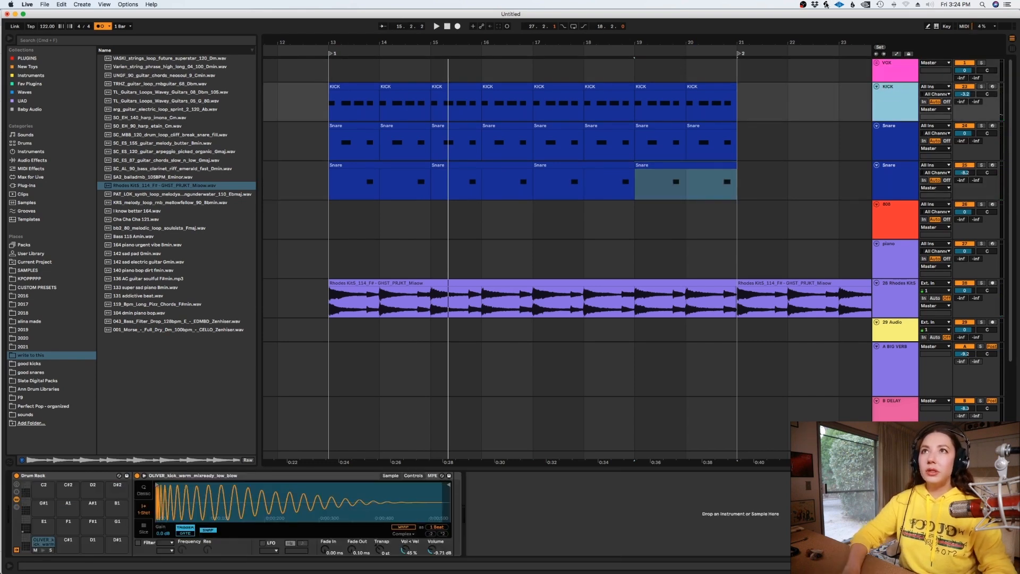
pyautogui.click(838, 4)
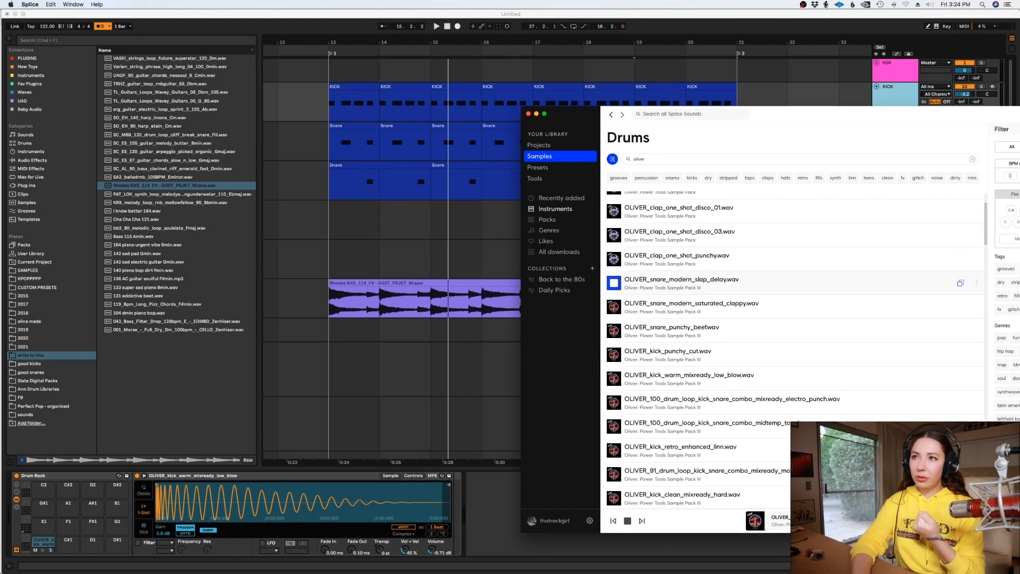
pyautogui.scroll(-3, 651, 305)
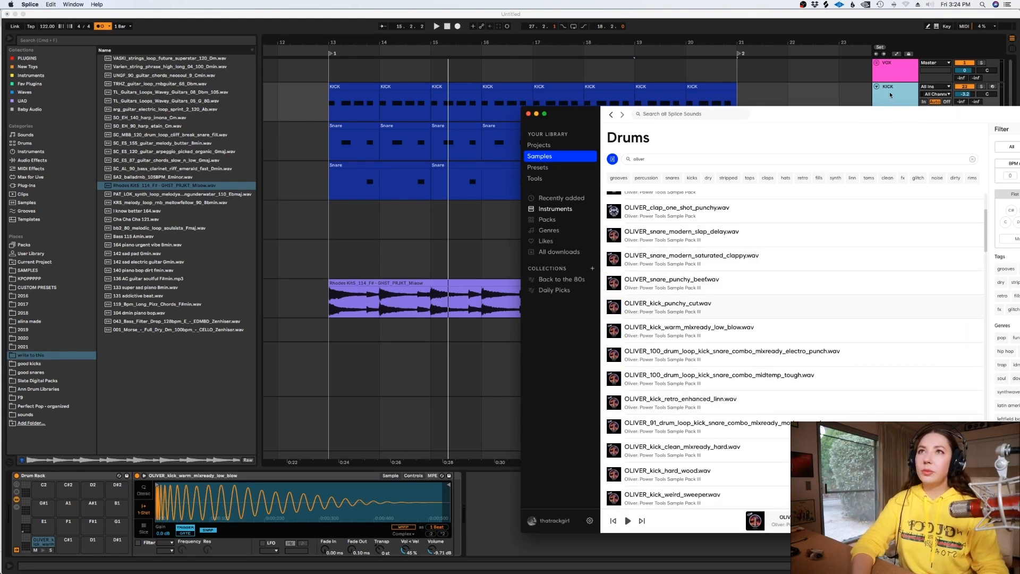
pyautogui.click(890, 94)
pyautogui.click(825, 5)
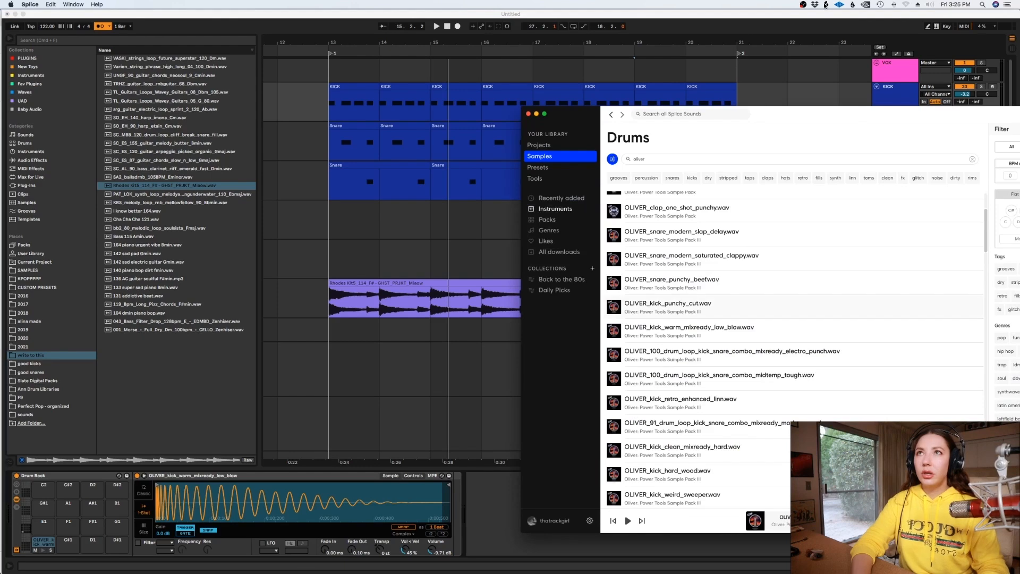
pyautogui.moveTo(612, 315); pyautogui.dragTo(271, 499)
pyautogui.click(493, 512)
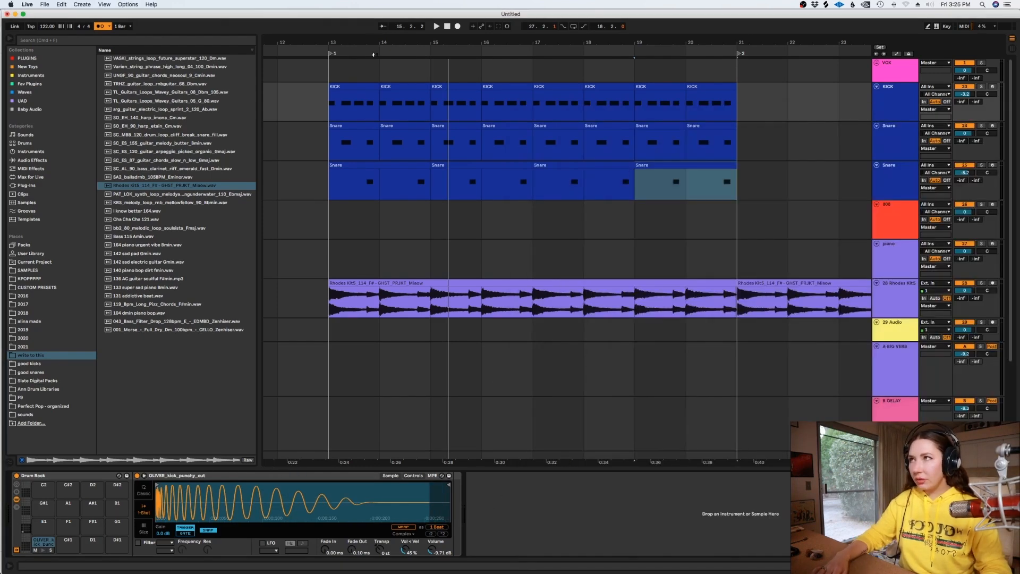
# Play from bar 13 and raise the KICK track's volume to -1.8 dB
pyautogui.click(329, 110)
pyautogui.press('space')
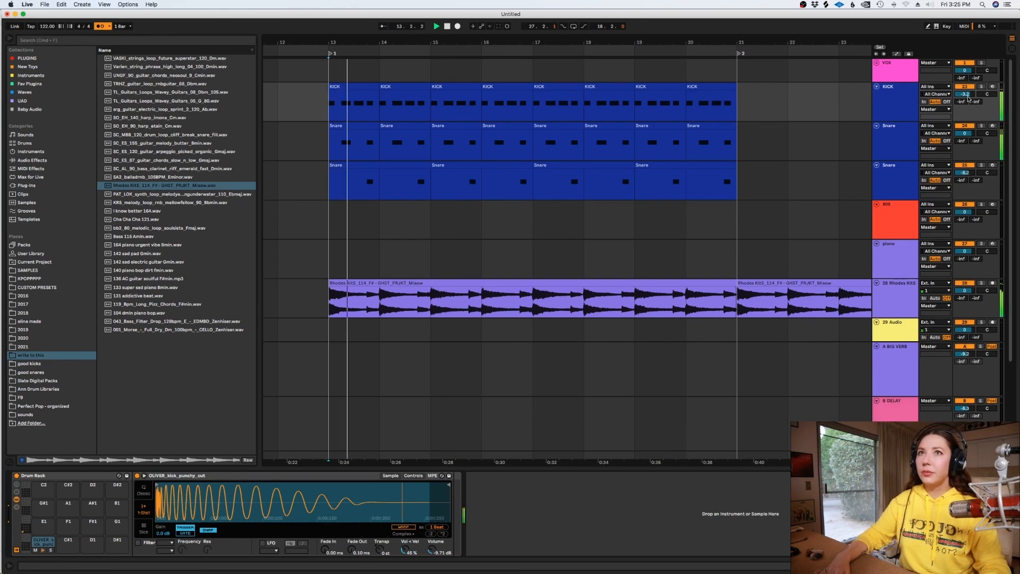
pyautogui.moveTo(967, 95); pyautogui.dragTo(966, 91)
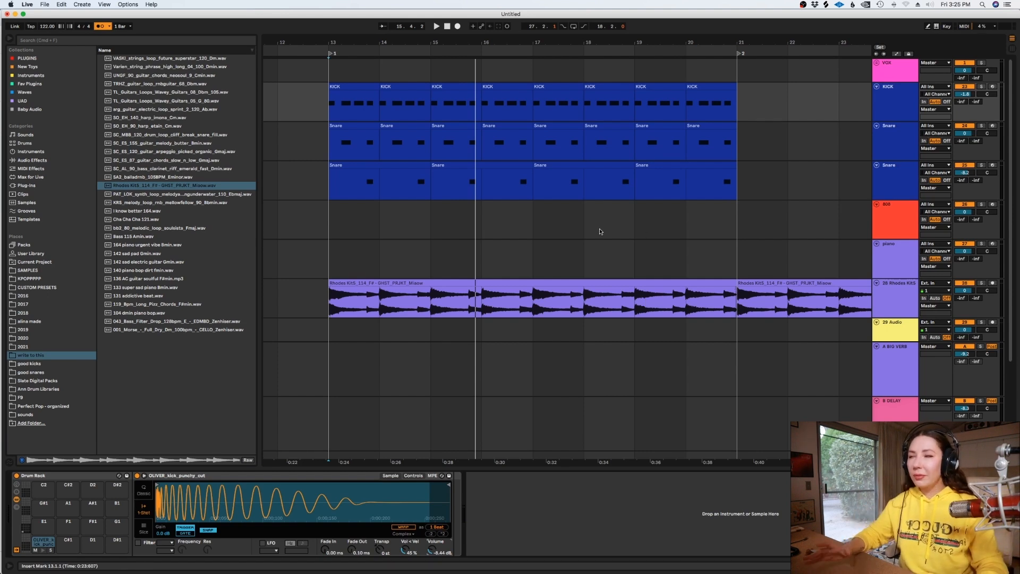
# Move the Rhodes audio track up so it sits directly below the duplicated Snare track
pyautogui.click(356, 111)
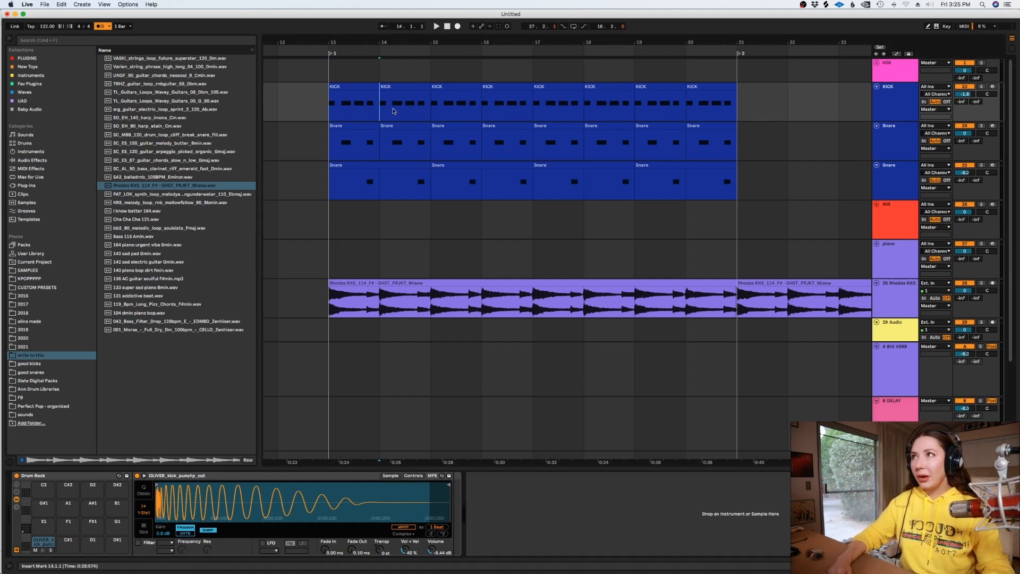
pyautogui.click(424, 184)
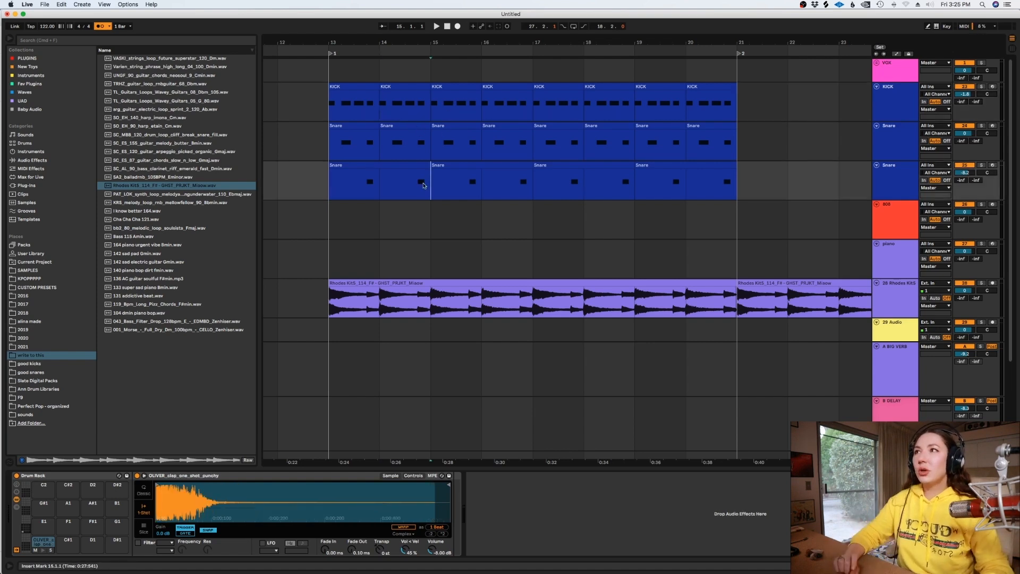
pyautogui.press('-')
pyautogui.press('super+alt+l')
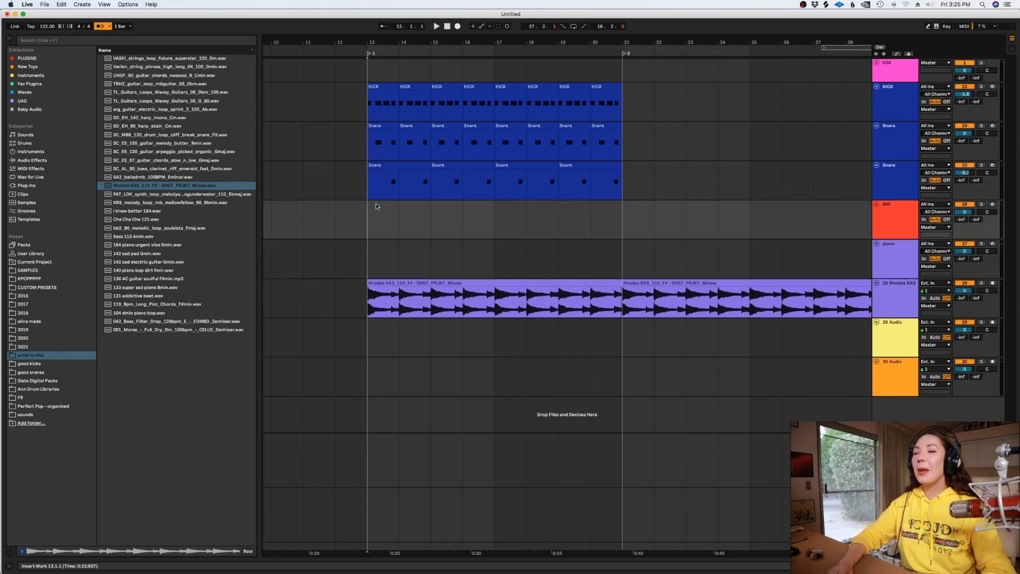
pyautogui.click(400, 277)
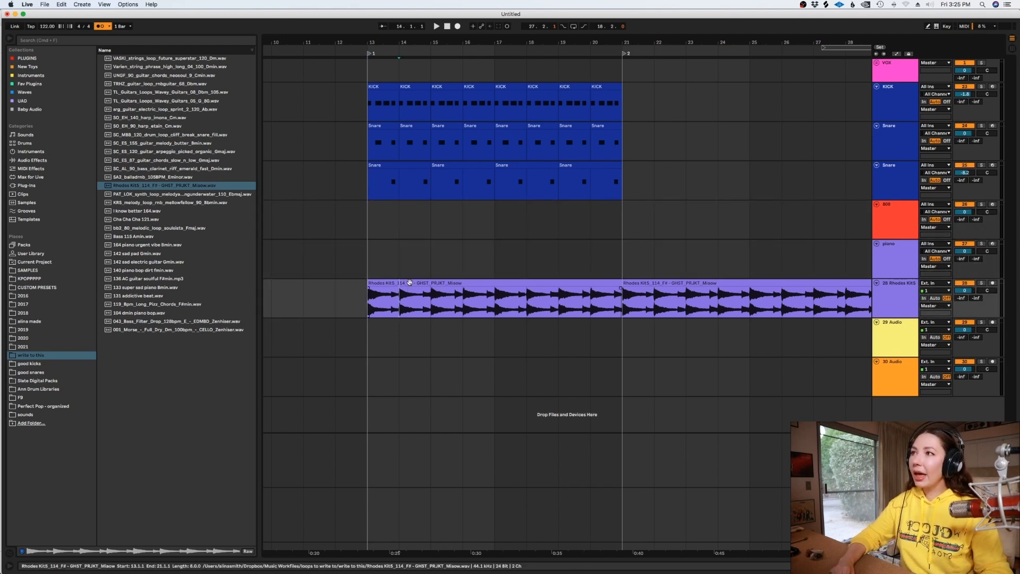
pyautogui.click(403, 289)
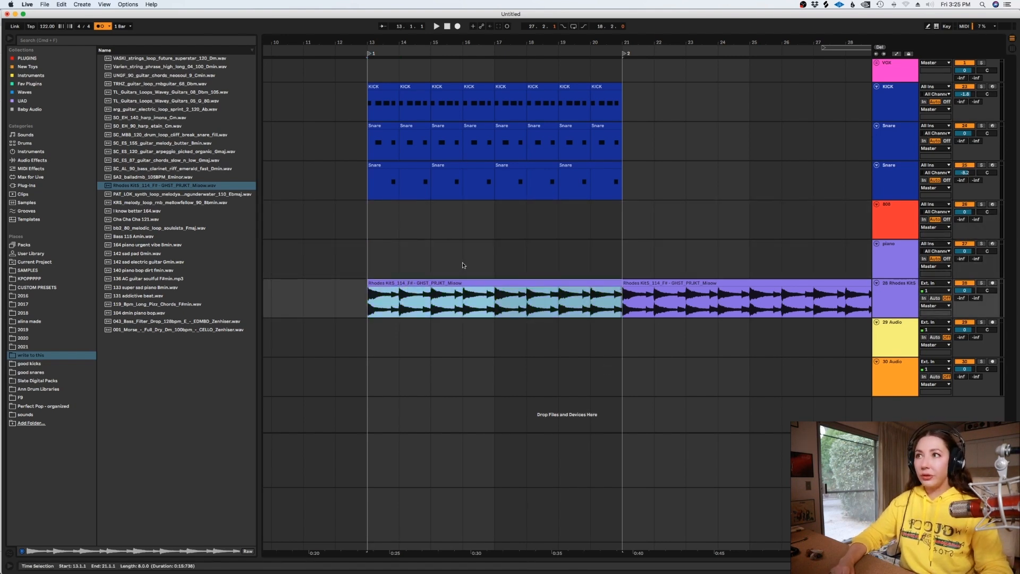
pyautogui.moveTo(895, 290); pyautogui.dragTo(900, 205)
pyautogui.click(622, 215)
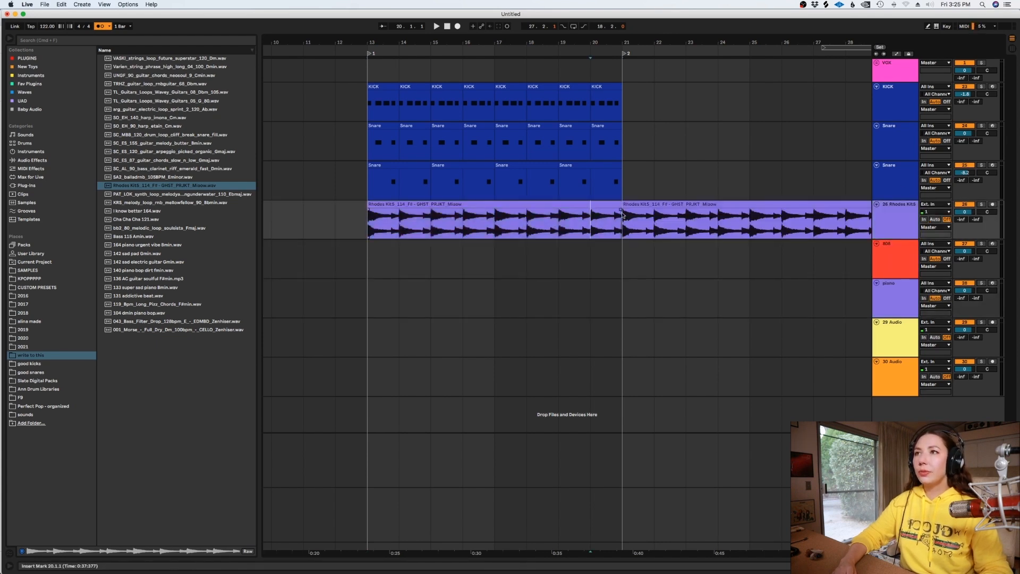
# Convert the harmony of the Rhodes clip in bars 13 to 21 to a new MIDI track and enlarge that track's height
pyautogui.click(463, 204)
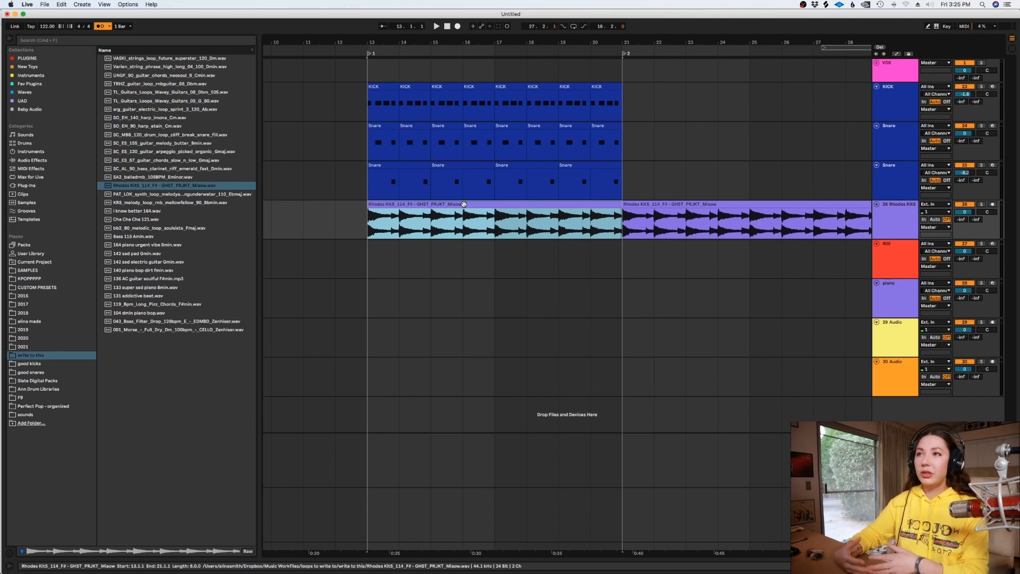
pyautogui.rightClick(464, 204)
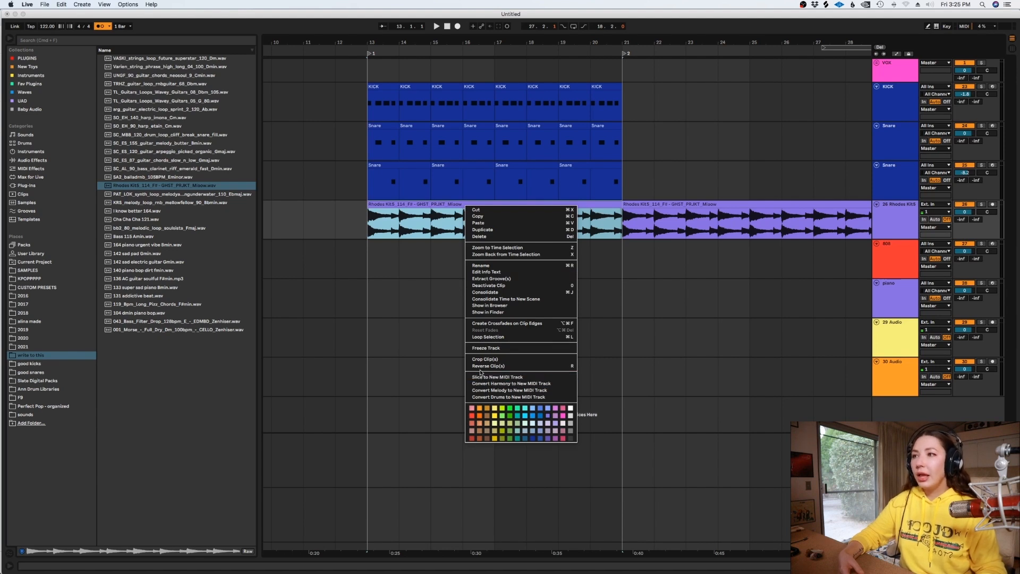
pyautogui.click(486, 397)
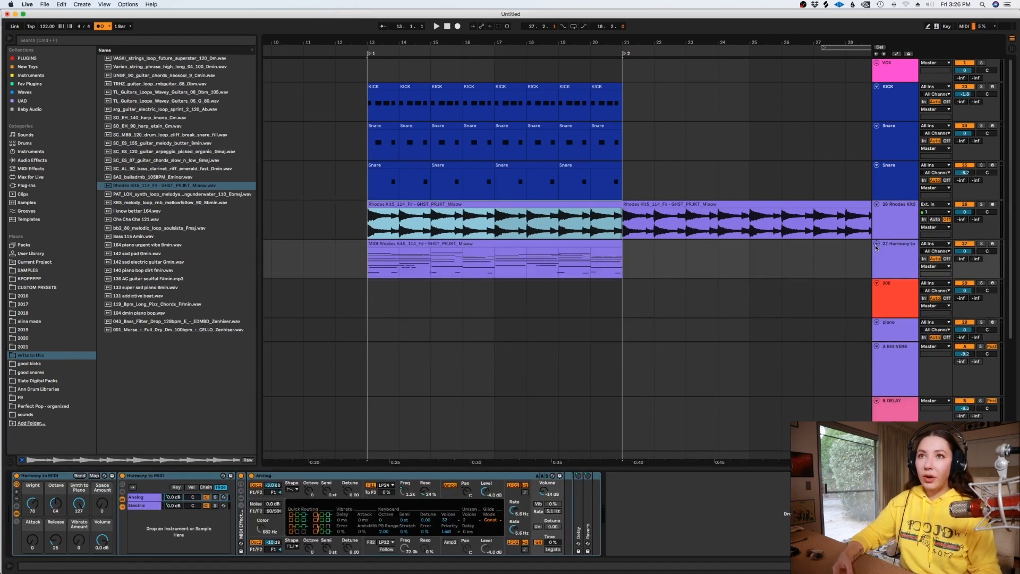
pyautogui.moveTo(890, 276); pyautogui.dragTo(890, 315)
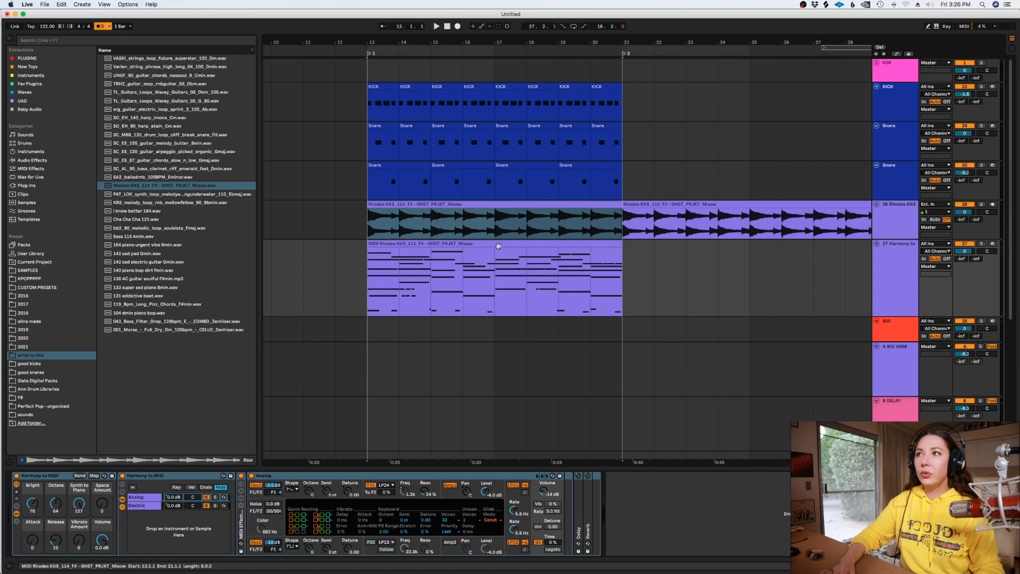
# Solo the converted harmony track, play it from bar 13 and open its MIDI clip in an enlarged note editor
pyautogui.press('Down')
pyautogui.click(980, 243)
pyautogui.press('space')
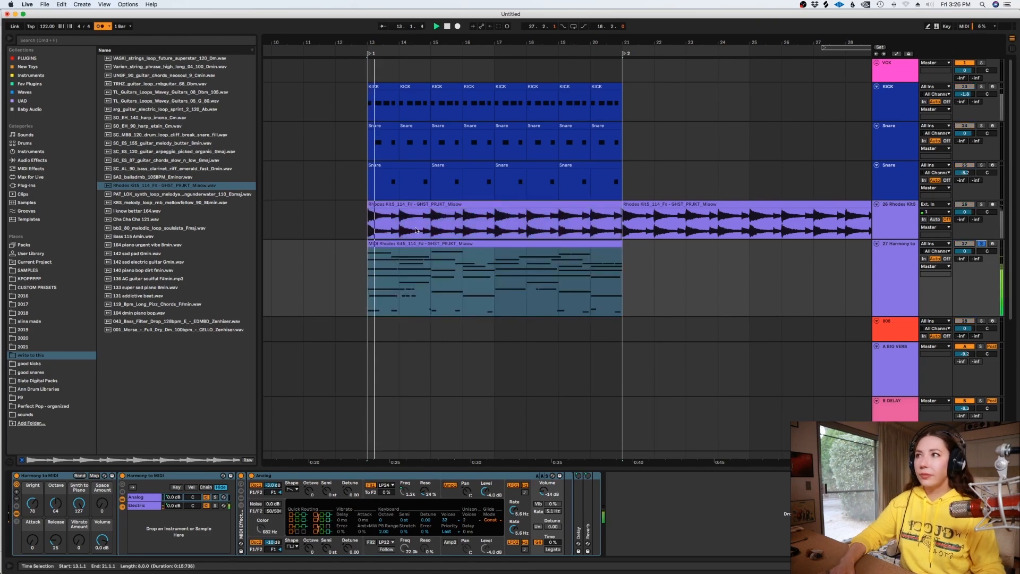
pyautogui.doubleClick(428, 245)
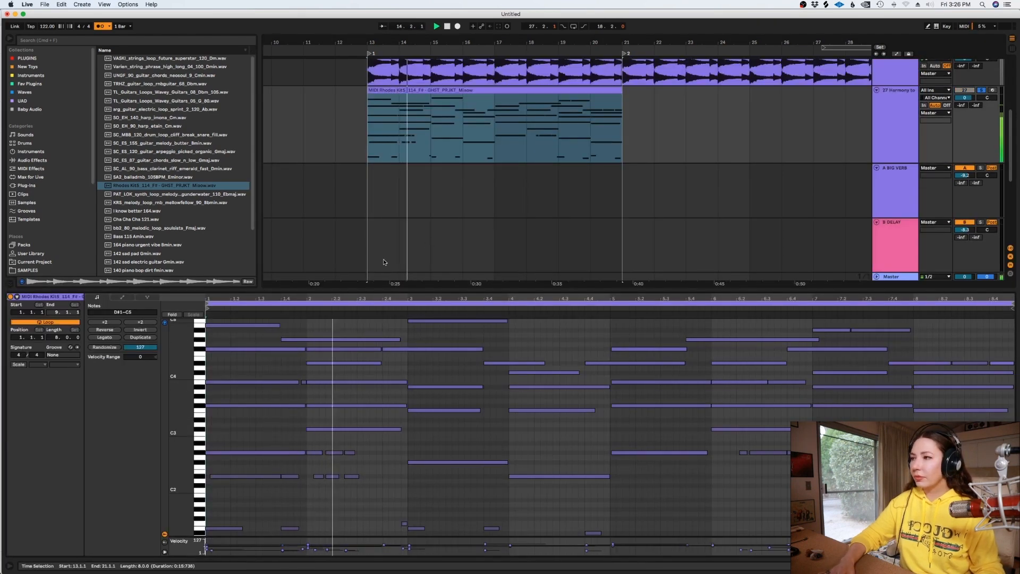
pyautogui.moveTo(396, 288); pyautogui.dragTo(412, 222)
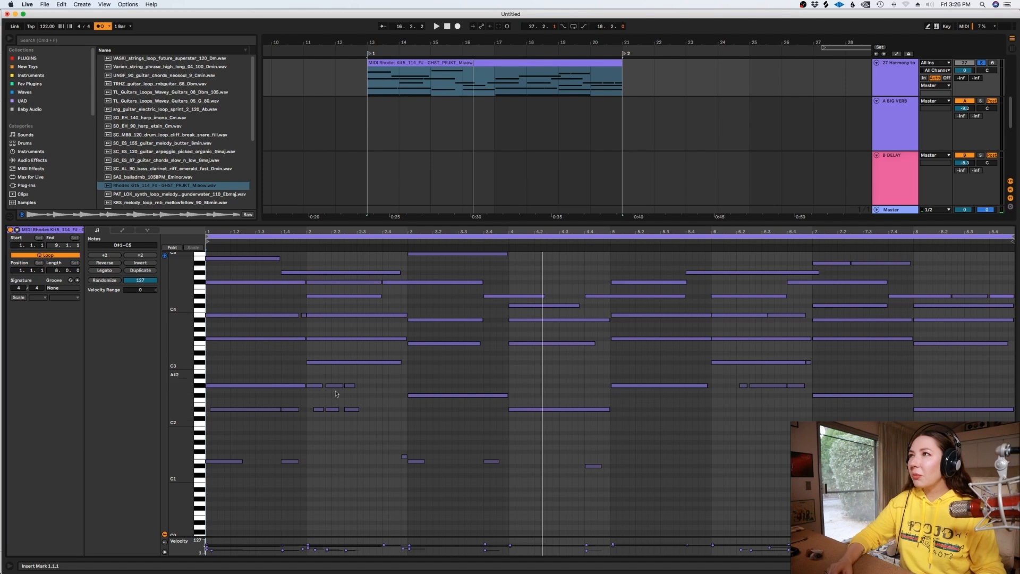
# Audition the first bar's low notes and transpose the two E1 notes up one octave
pyautogui.moveTo(373, 433); pyautogui.dragTo(247, 336)
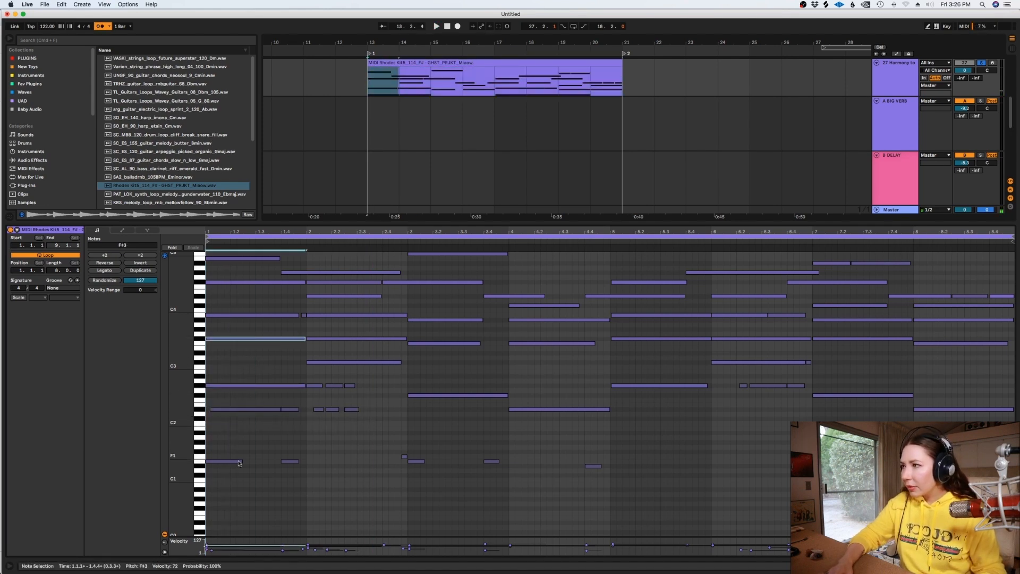
pyautogui.moveTo(239, 475); pyautogui.dragTo(216, 434)
pyautogui.moveTo(298, 488); pyautogui.dragTo(207, 417)
pyautogui.press('space')
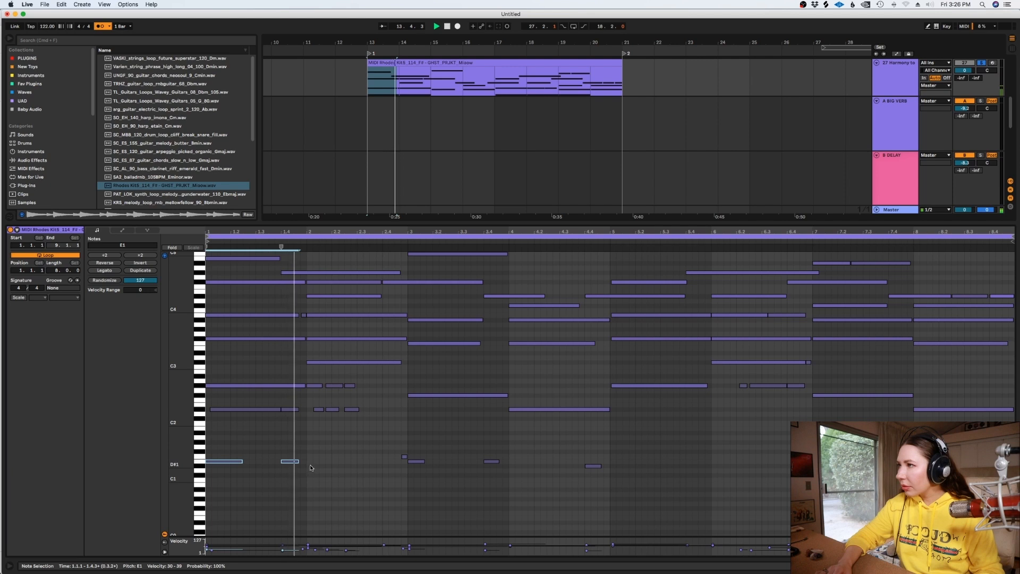
pyautogui.click(297, 472)
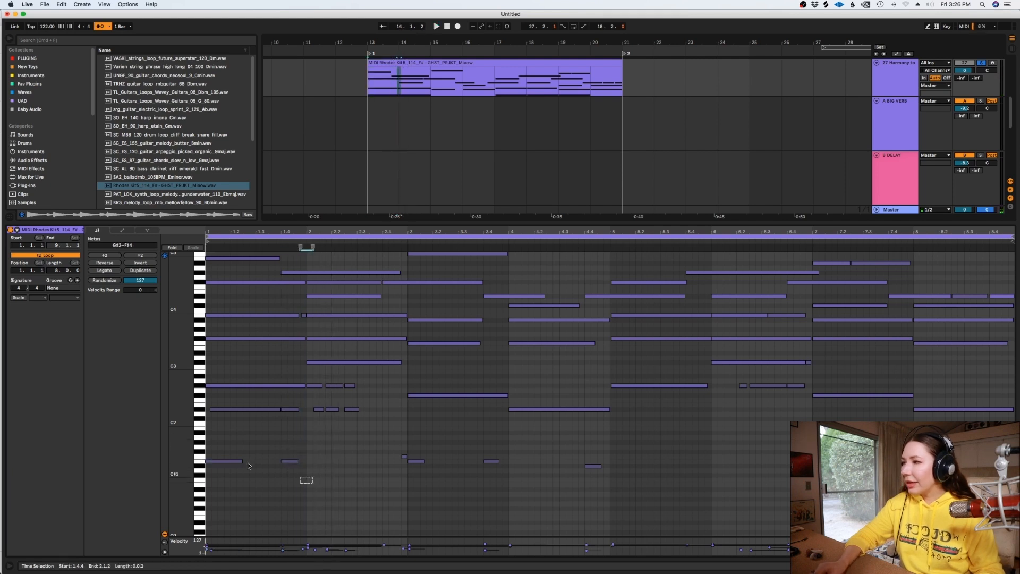
pyautogui.moveTo(313, 483); pyautogui.dragTo(207, 444)
pyautogui.hotkey('shift', 'Up')
# Deactivate the two D#2 notes in the clip's first bar and play the passage
pyautogui.moveTo(306, 422); pyautogui.dragTo(266, 410)
pyautogui.press('0')
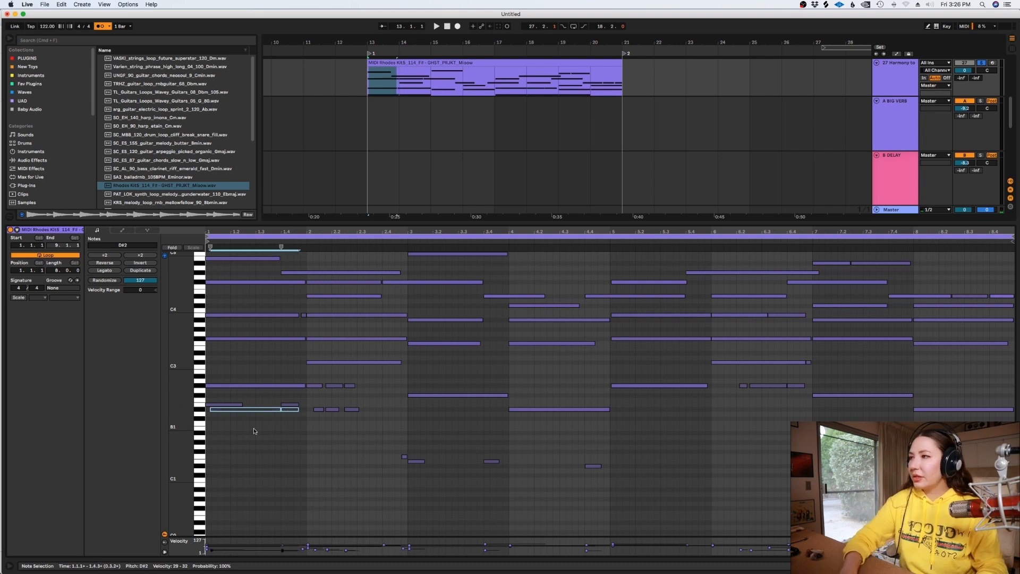
pyautogui.click(242, 459)
pyautogui.press('space')
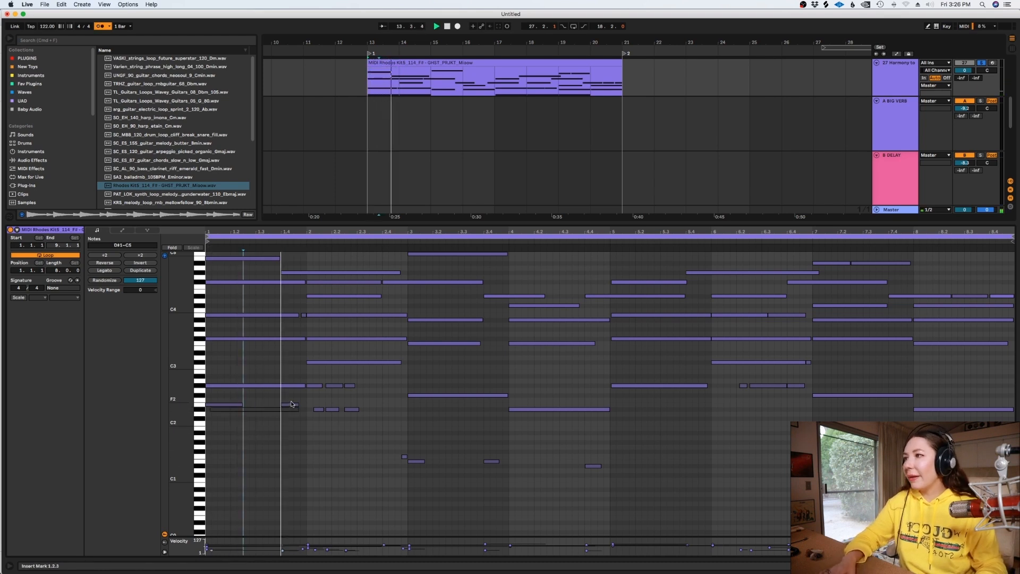
# Delete the short low notes in the second bar of the converted MIDI clip
pyautogui.press('space')
pyautogui.moveTo(329, 423); pyautogui.dragTo(307, 398)
pyautogui.moveTo(364, 430); pyautogui.dragTo(325, 383)
pyautogui.press('Delete')
pyautogui.press('Delete')
pyautogui.click(300, 400)
pyautogui.click(292, 404)
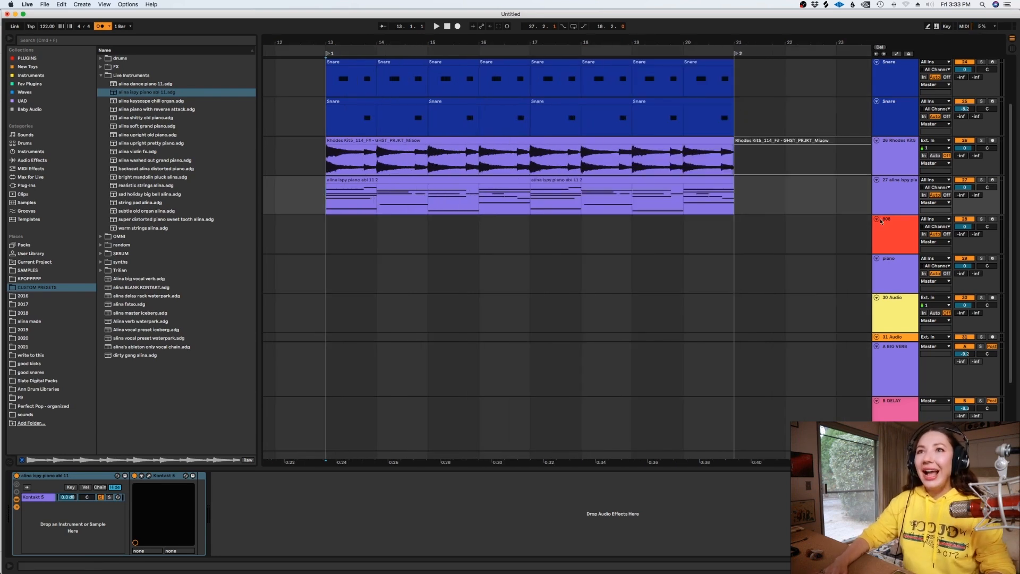
# Enlarge and solo the piano MIDI track, play it from bar 13 and examine its clip's notes
pyautogui.moveTo(883, 214); pyautogui.dragTo(883, 275)
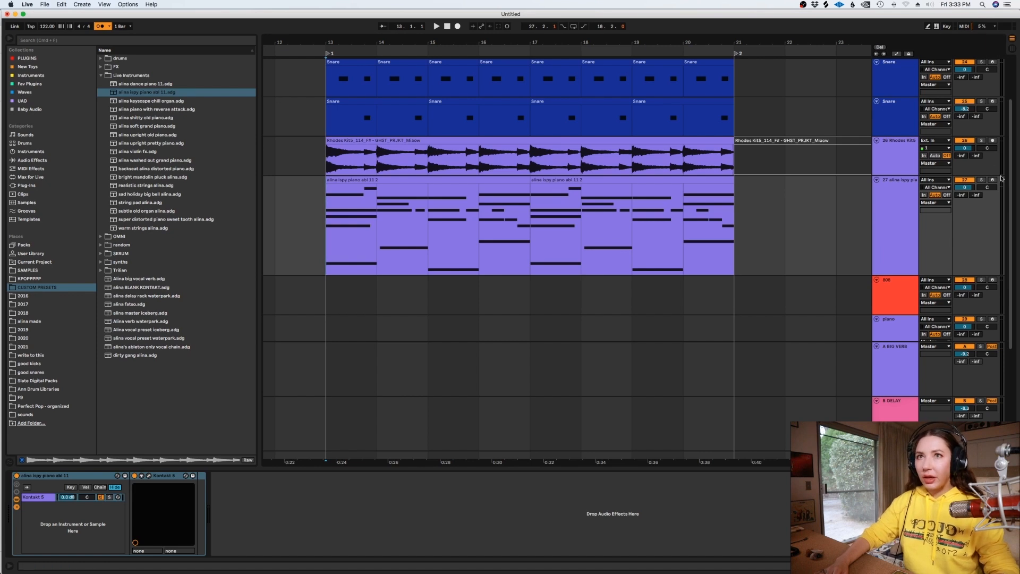
pyautogui.click(981, 179)
pyautogui.press('space')
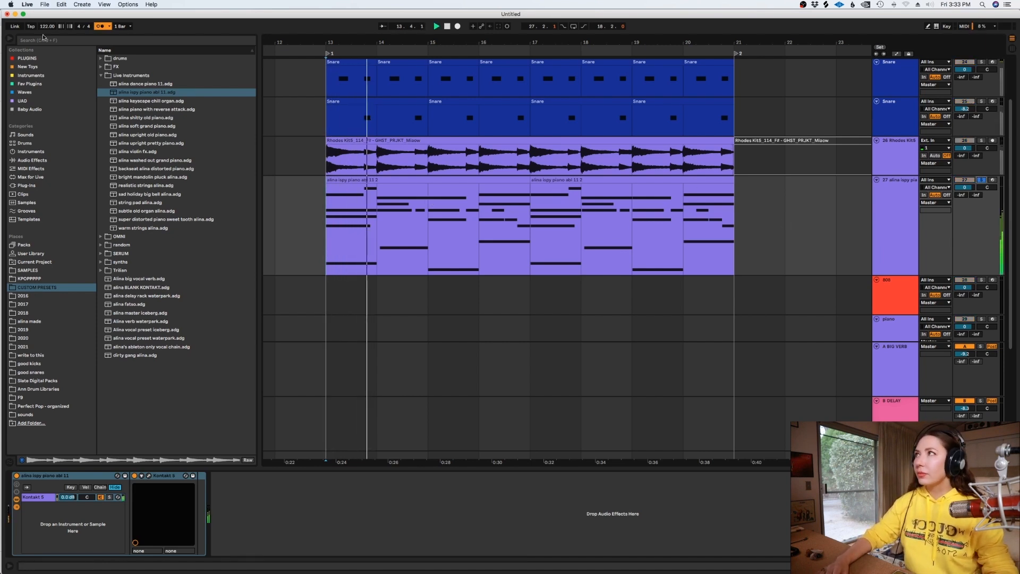
pyautogui.doubleClick(409, 183)
pyautogui.moveTo(420, 456); pyautogui.dragTo(407, 456)
pyautogui.hotkey('shift', 'Tab')
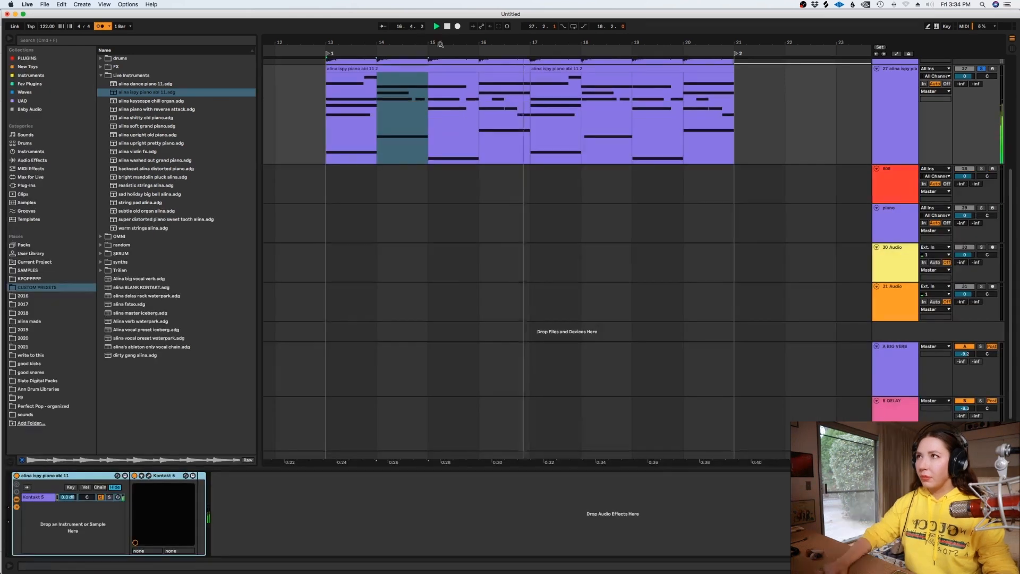
# Stop playback, return the insert marker to bar 13 on the Rhodes track and unsolo the piano MIDI track
pyautogui.click(419, 71)
pyautogui.click(534, 157)
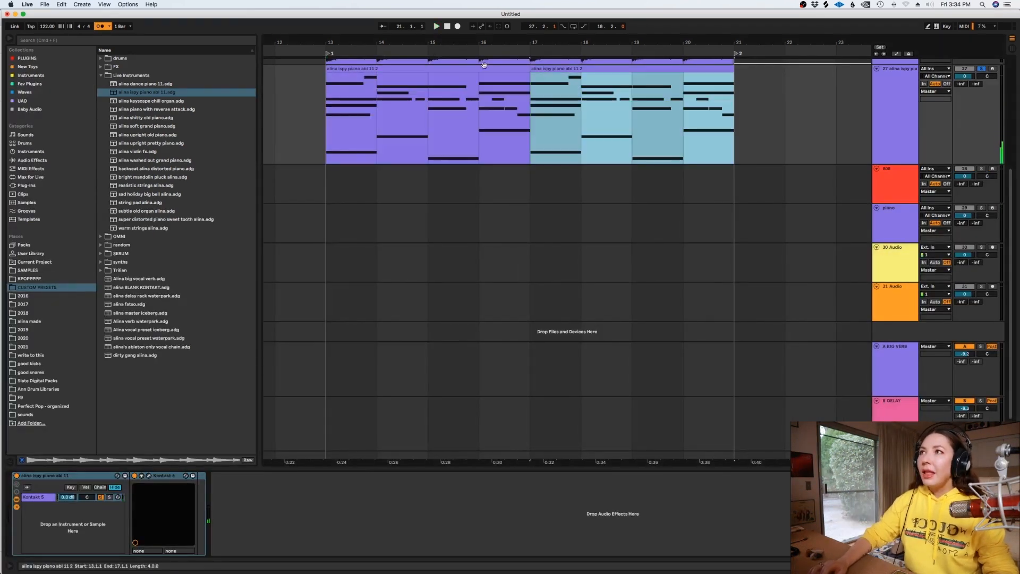
pyautogui.scroll(5, 449, 135)
pyautogui.click(314, 216)
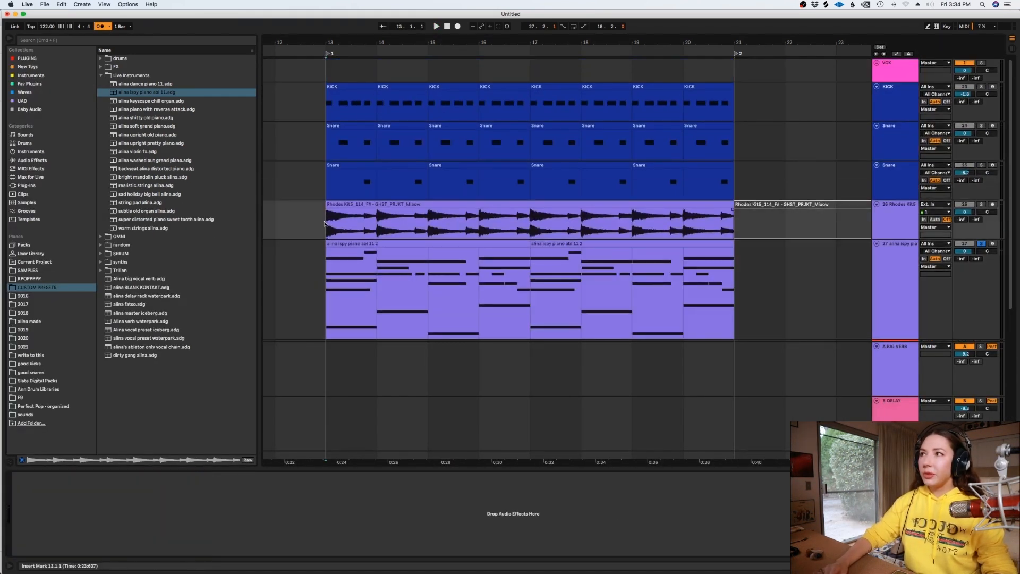
pyautogui.click(981, 244)
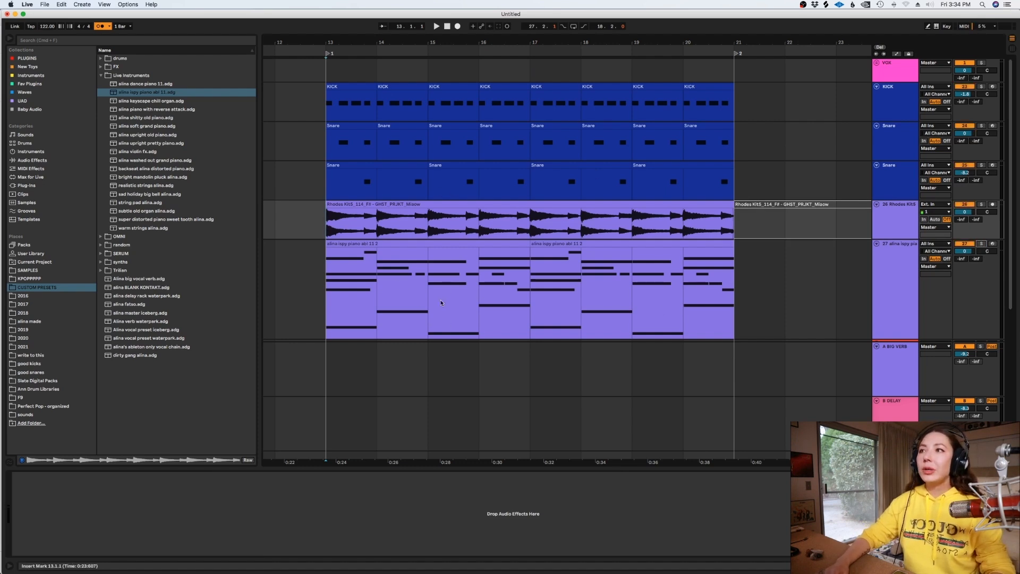
# Hide the return tracks beneath the arrangement
pyautogui.scroll(-1, 443, 287)
pyautogui.scroll(-2, 516, 223)
pyautogui.press('super+t')
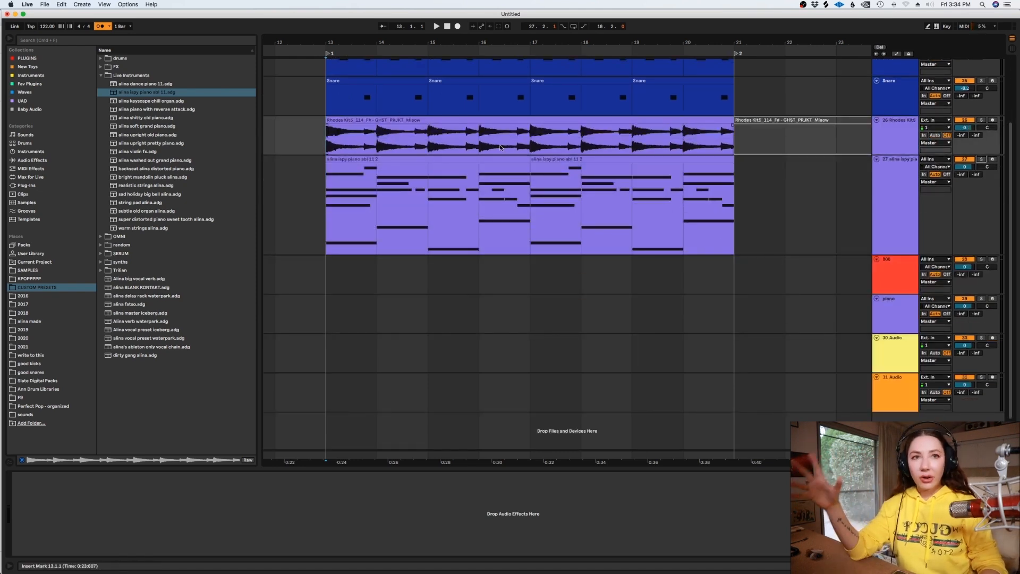
# Open the piano MIDI clip starting at bar 13, examine the notes in its first two bars and close the note editor
pyautogui.click(368, 125)
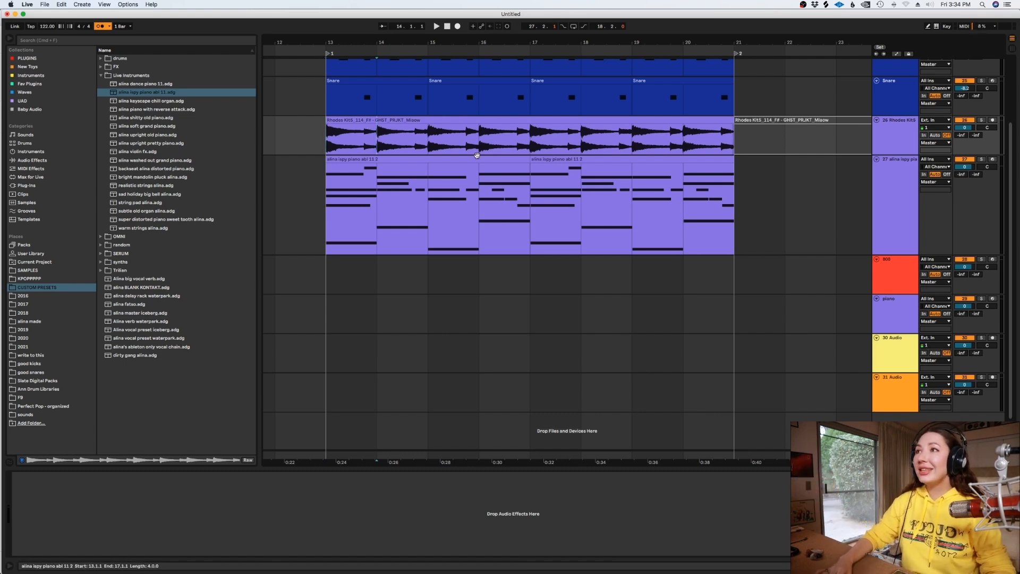
pyautogui.click(477, 156)
pyautogui.doubleClick(474, 158)
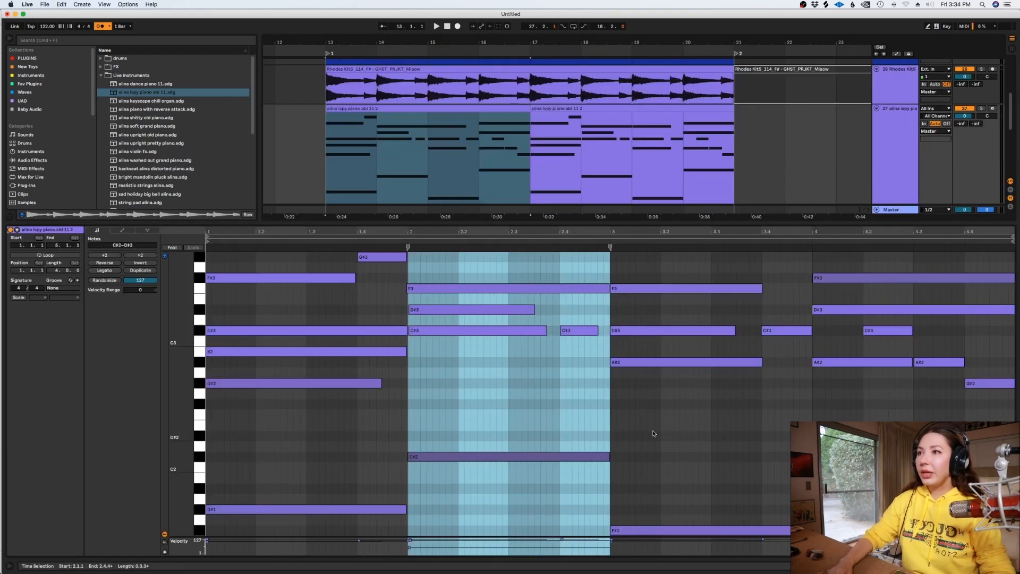
pyautogui.click(359, 479)
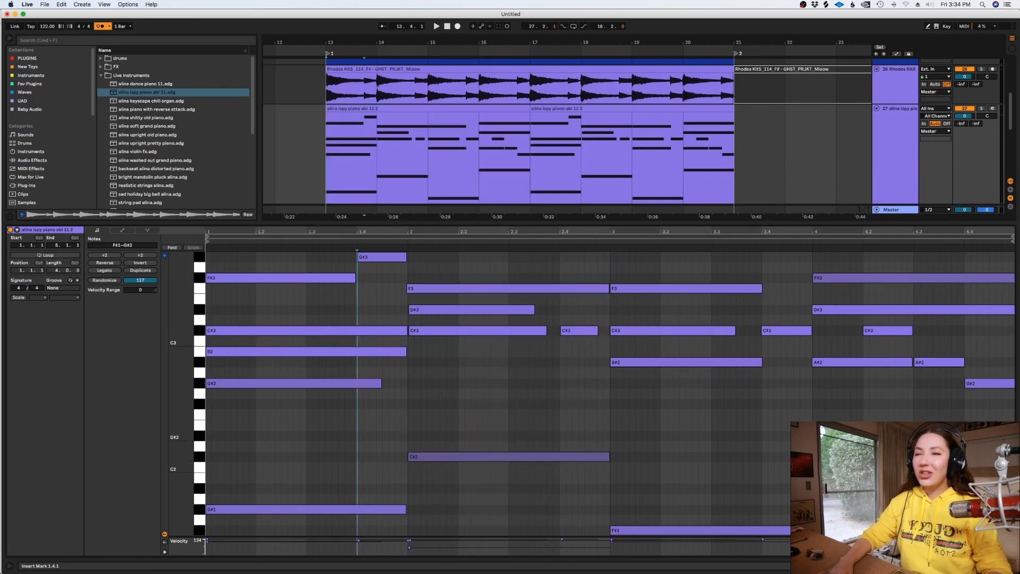
pyautogui.click(964, 565)
# Reduce the piano MIDI track's height to match the neighbouring tracks and select the 808 track
pyautogui.click(879, 300)
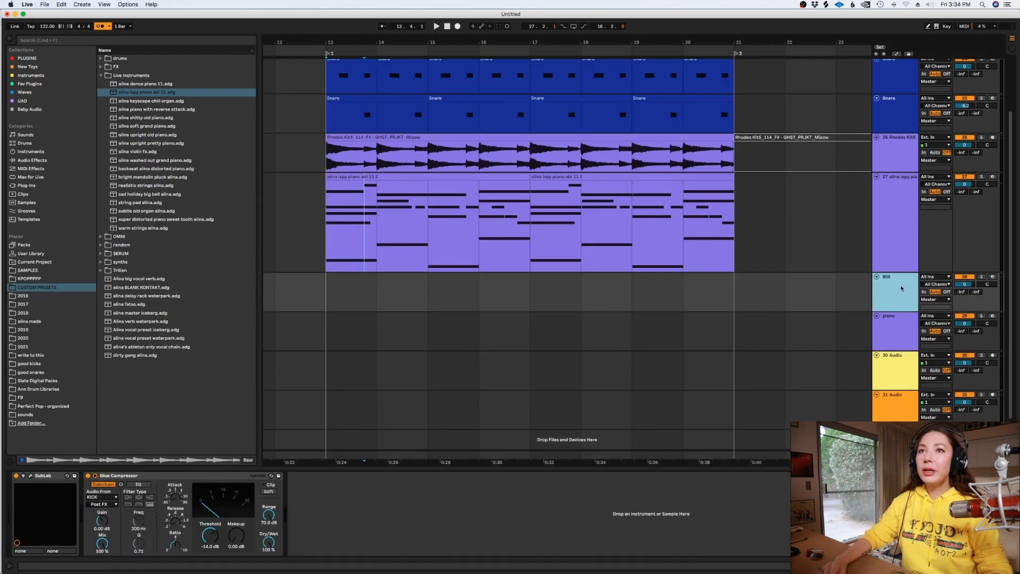
pyautogui.moveTo(886, 271); pyautogui.dragTo(888, 213)
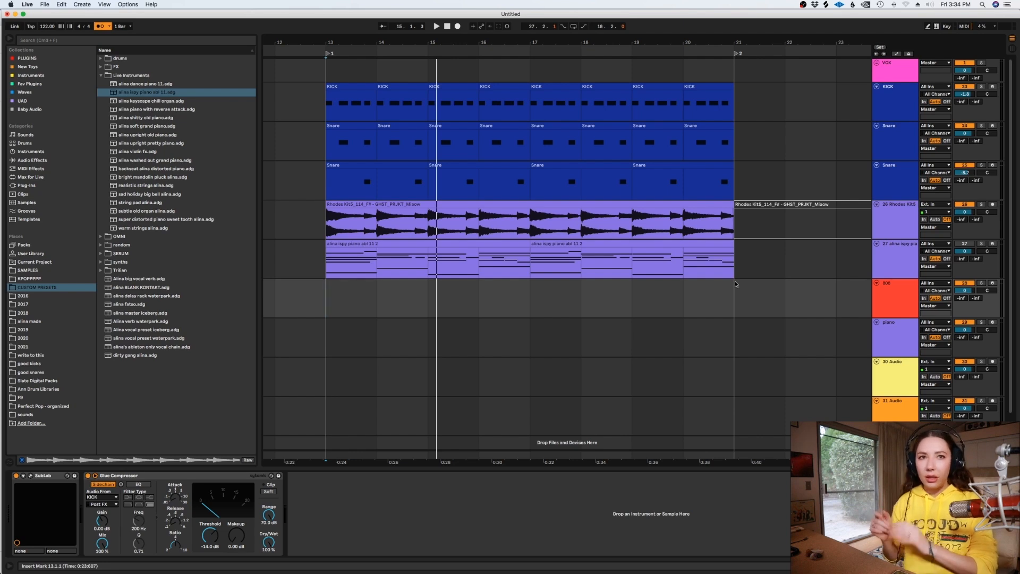
pyautogui.press('super+z')
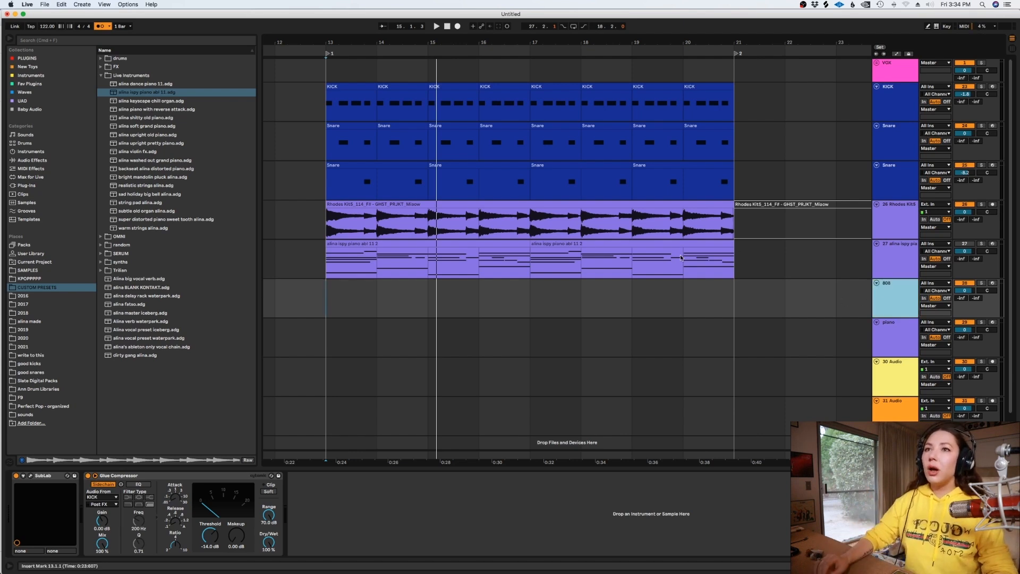
# Search the browser for serum and load Serum onto the 808 track in place of SubLab
pyautogui.click(46, 42)
pyautogui.write('serum')
pyautogui.click(348, 297)
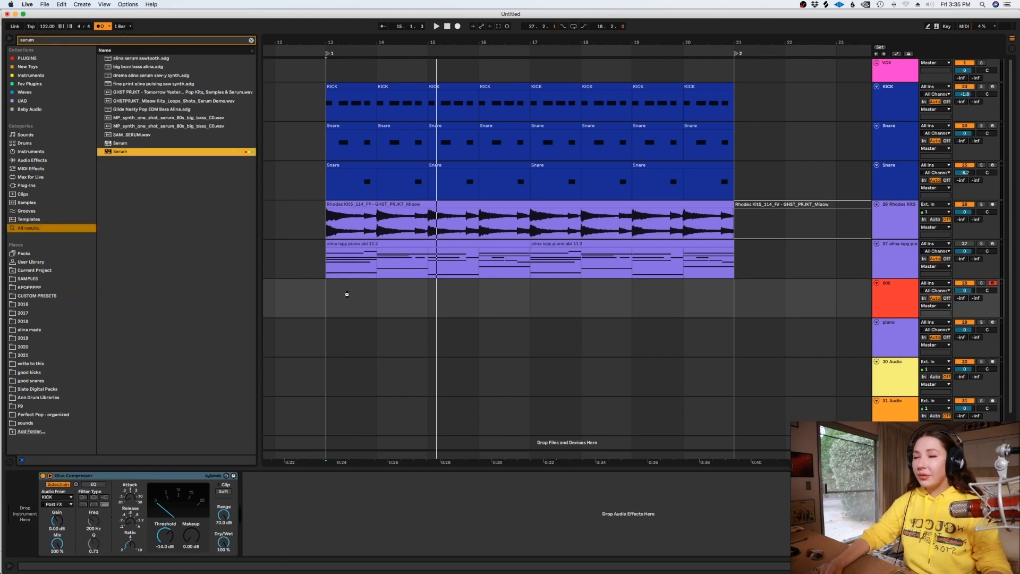
pyautogui.moveTo(347, 294); pyautogui.dragTo(347, 293)
# Sort Serum's preset list by date with the newest first and load the RR_BS - Tube preset
pyautogui.click(318, 52)
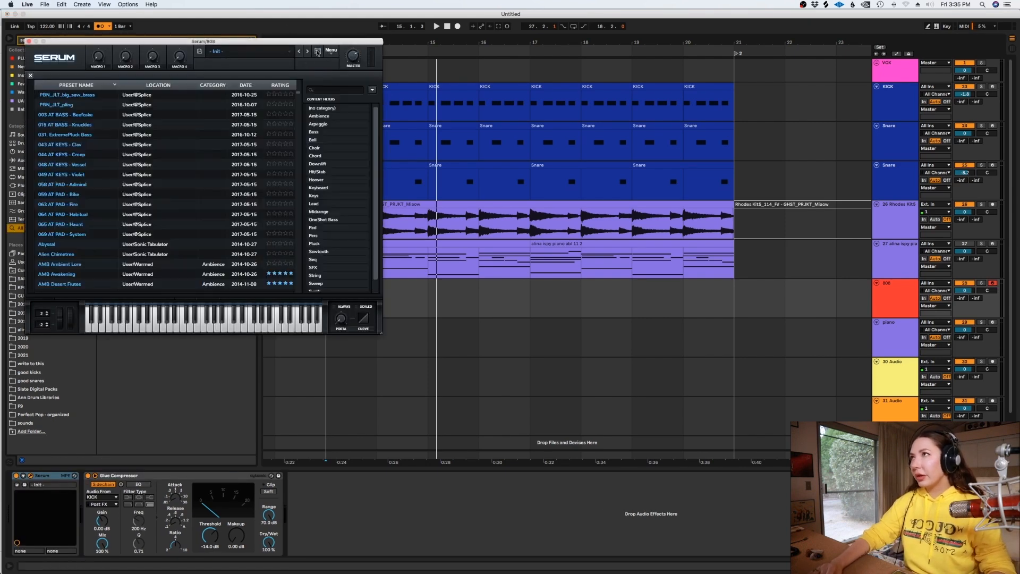
pyautogui.click(287, 84)
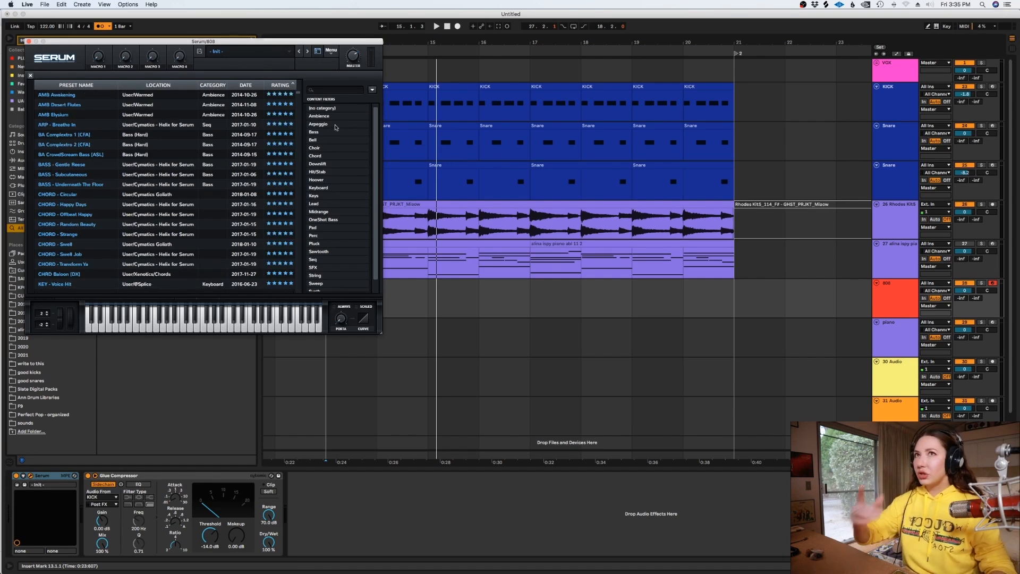
pyautogui.click(246, 86)
pyautogui.click(246, 86)
pyautogui.scroll(-2, 150, 213)
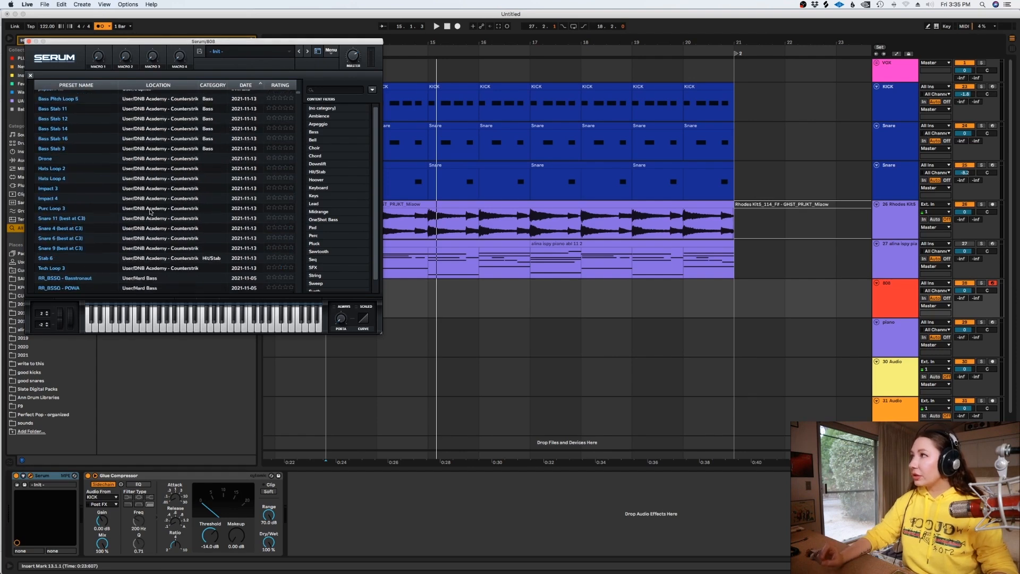
pyautogui.scroll(-2, 151, 212)
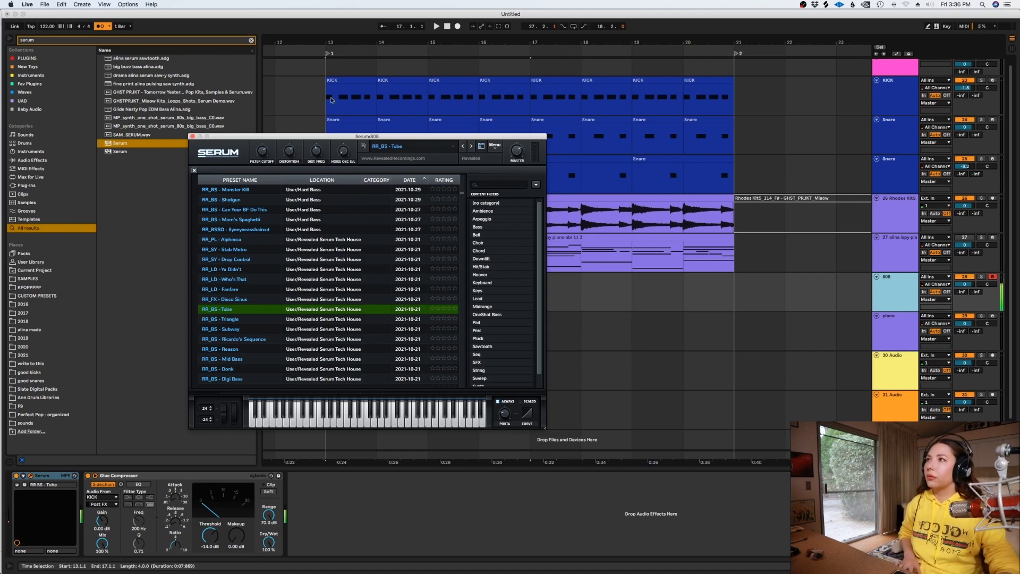
# Play the beat from bar 13, stop playback and go back to the 808 track
pyautogui.click(328, 101)
pyautogui.press('space')
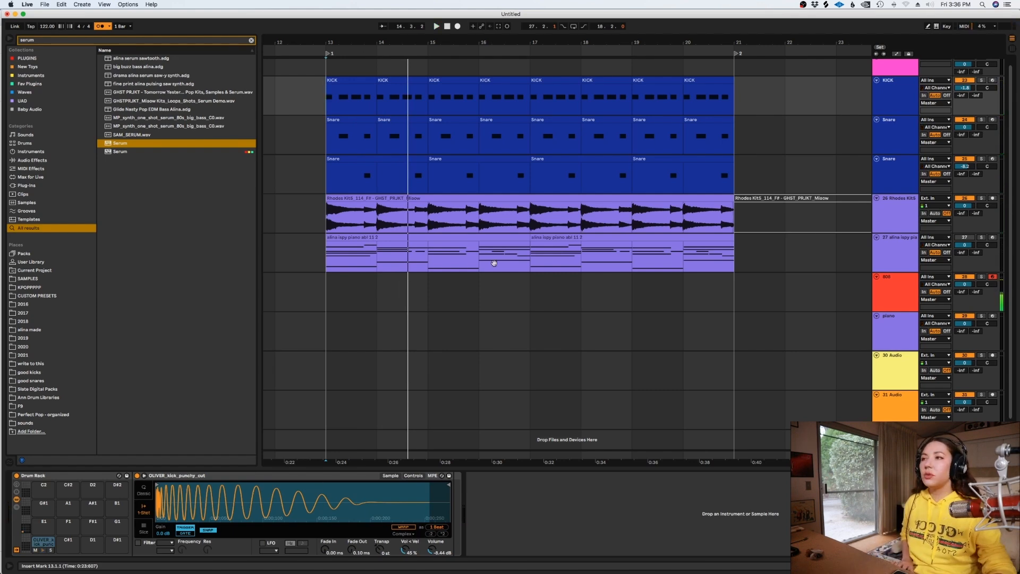
pyautogui.click(294, 294)
pyautogui.press('space')
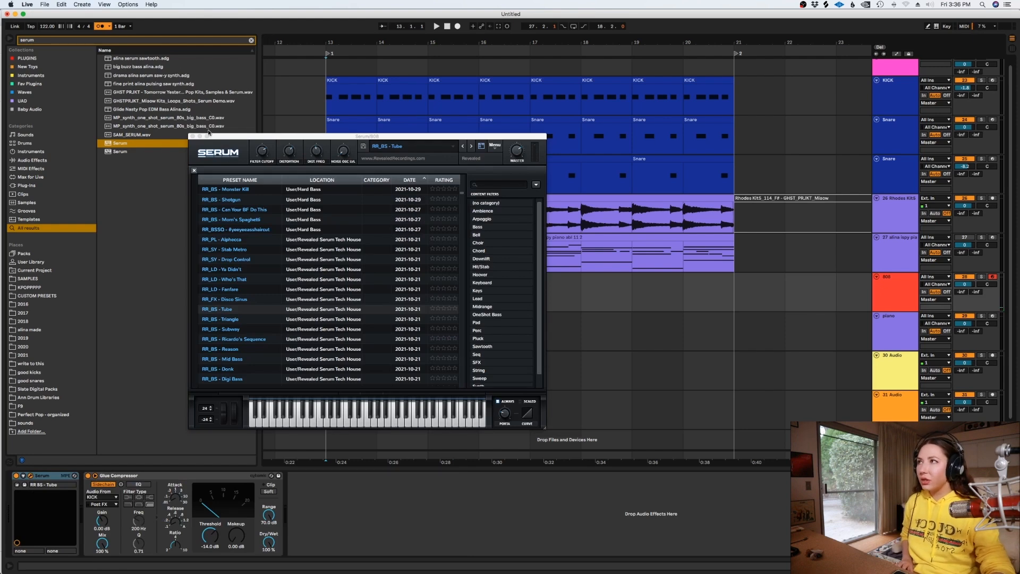
# Move the Serum window clear of the arrangement tracks and return to the 808 track's lane
pyautogui.moveTo(219, 136); pyautogui.dragTo(322, 293)
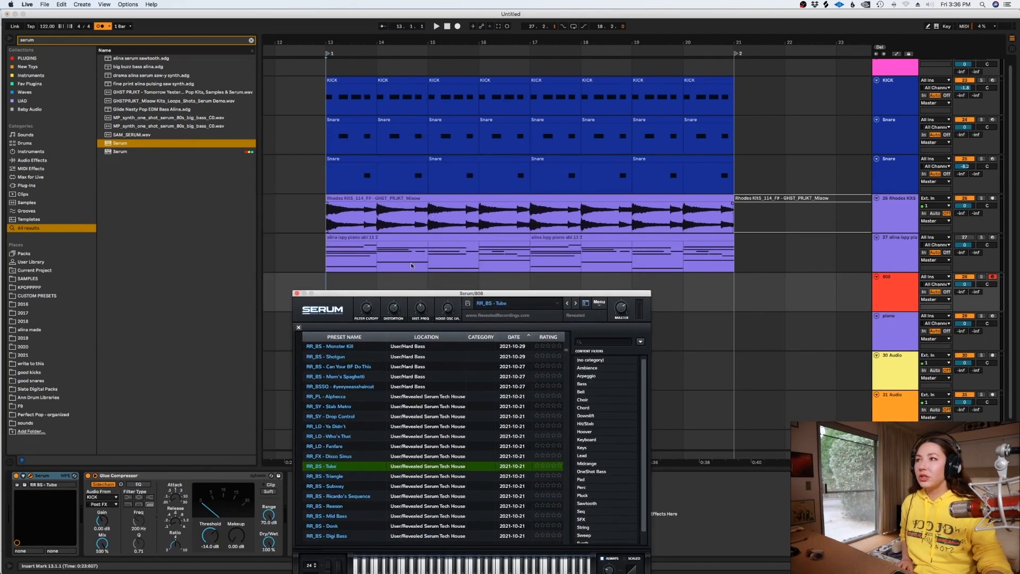
pyautogui.moveTo(393, 293); pyautogui.dragTo(602, 405)
pyautogui.click(281, 300)
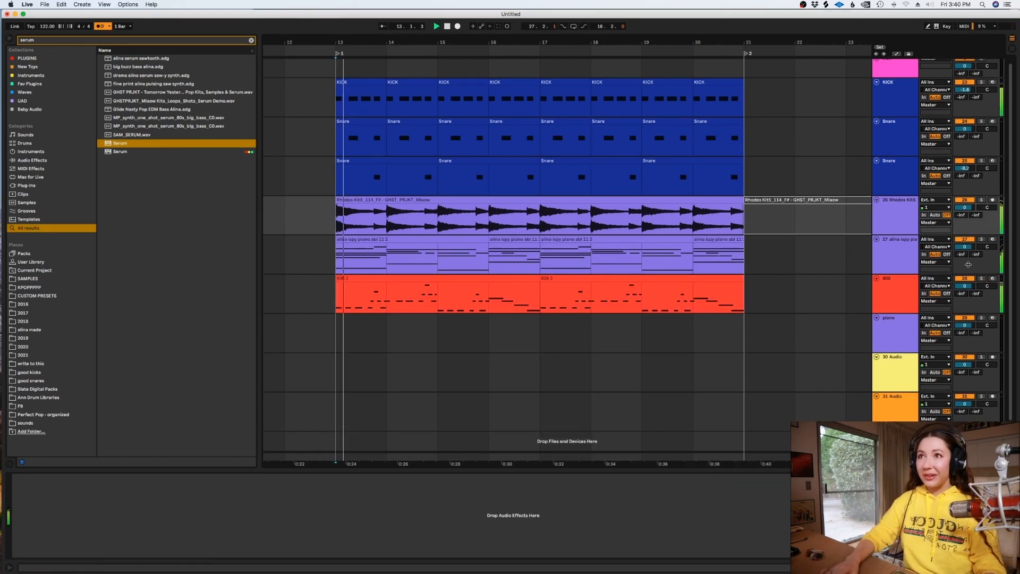
# Pan the piano MIDI track slightly right, lower its volume to -0.8 dB and stop playback
pyautogui.moveTo(987, 246); pyautogui.dragTo(964, 251)
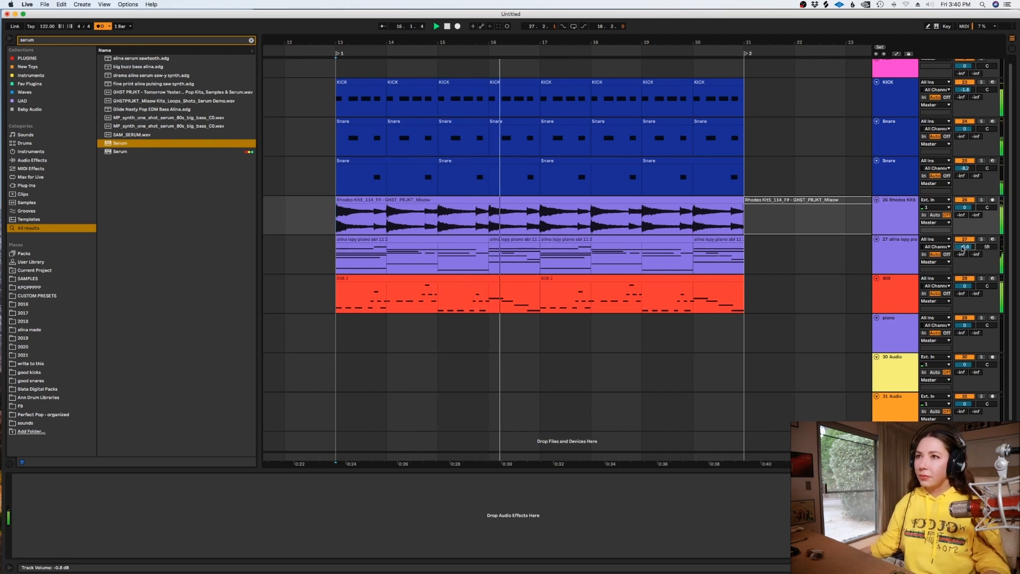
pyautogui.click(482, 175)
pyautogui.press('space')
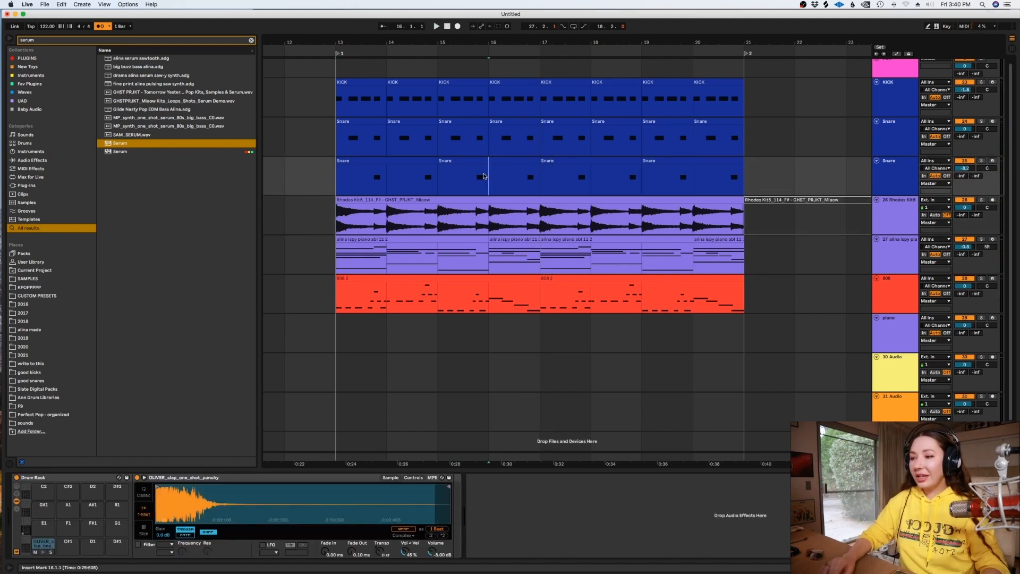
# Show the return tracks and set the arrangement's fixed grid to 1/8
pyautogui.press('alt+super+r')
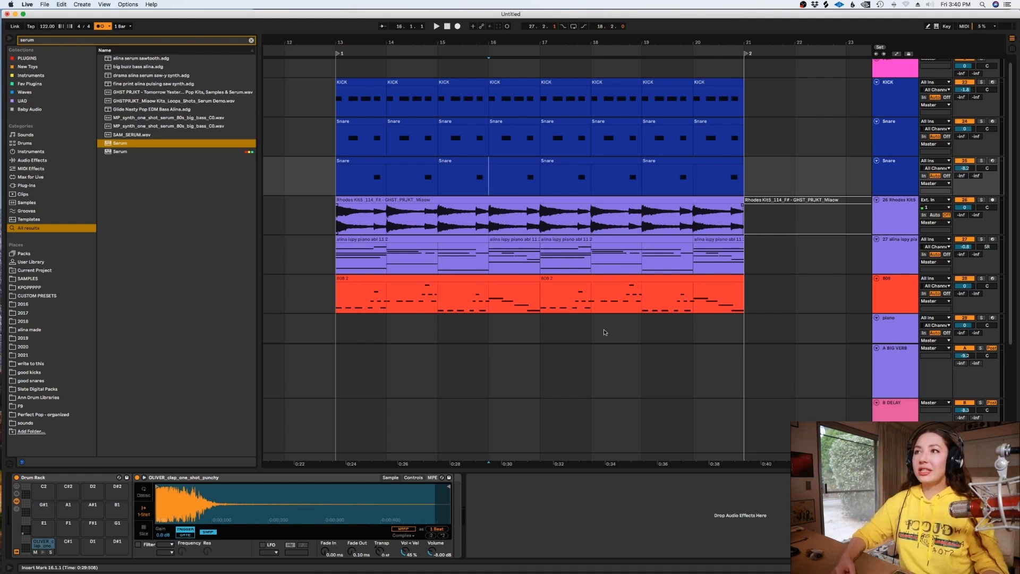
pyautogui.scroll(1, 556, 211)
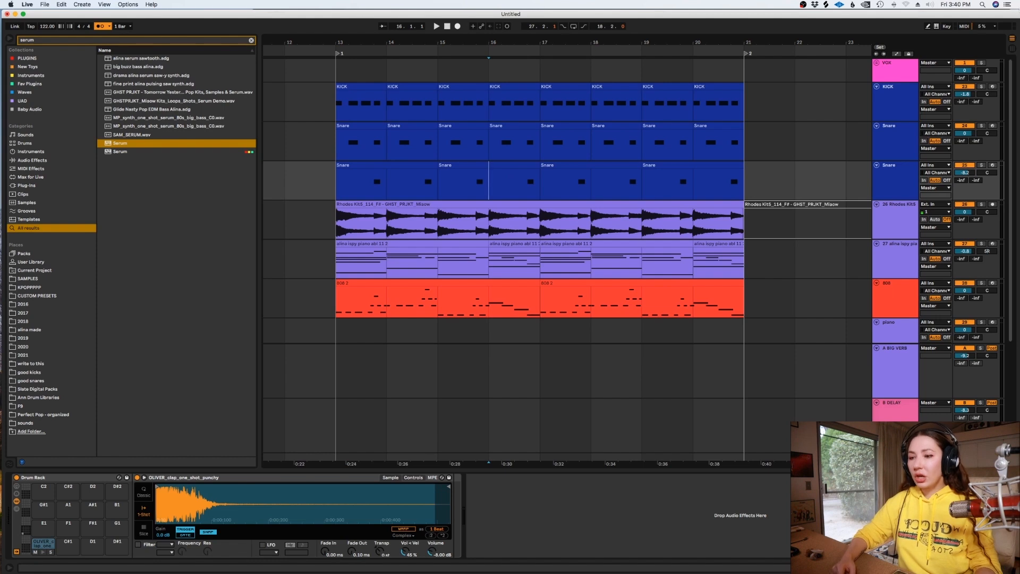
pyautogui.press('+')
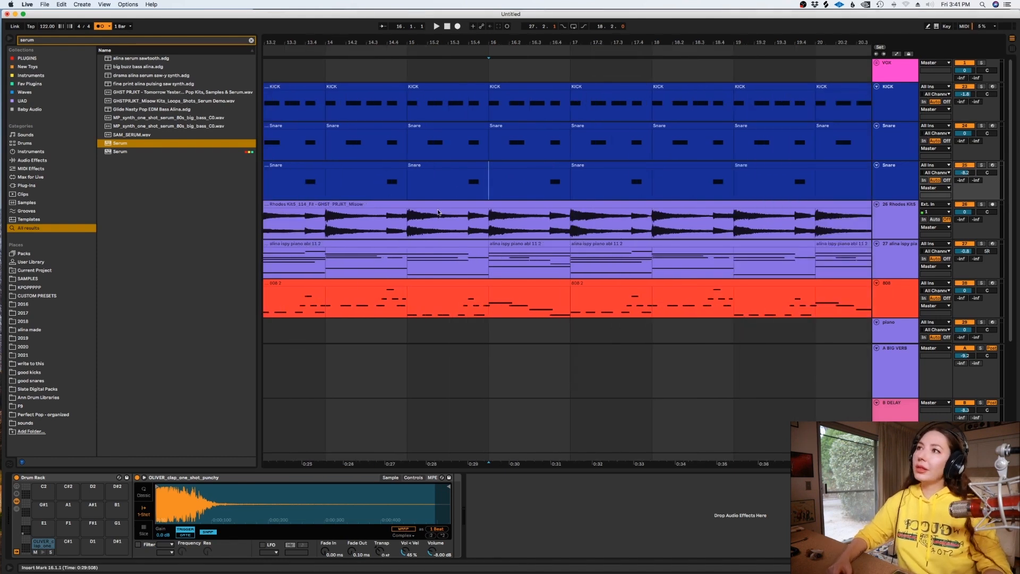
pyautogui.rightClick(483, 186)
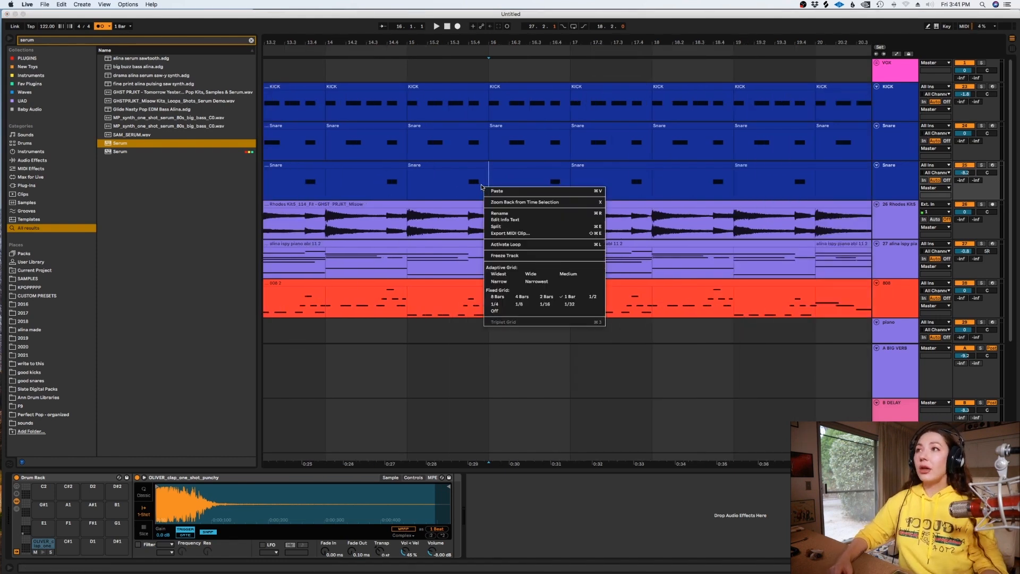
pyautogui.click(521, 305)
pyautogui.press('-')
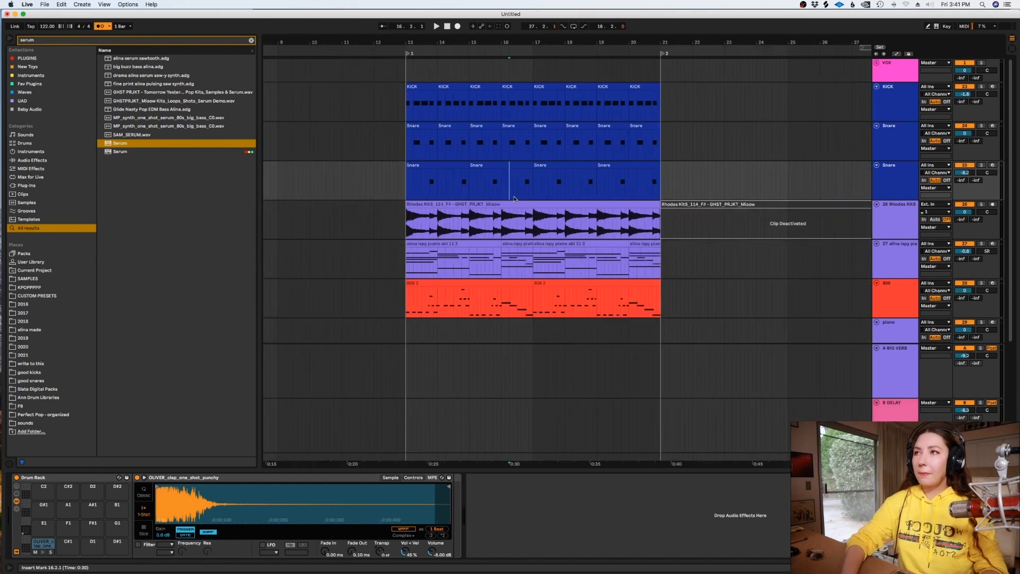
pyautogui.click(550, 174)
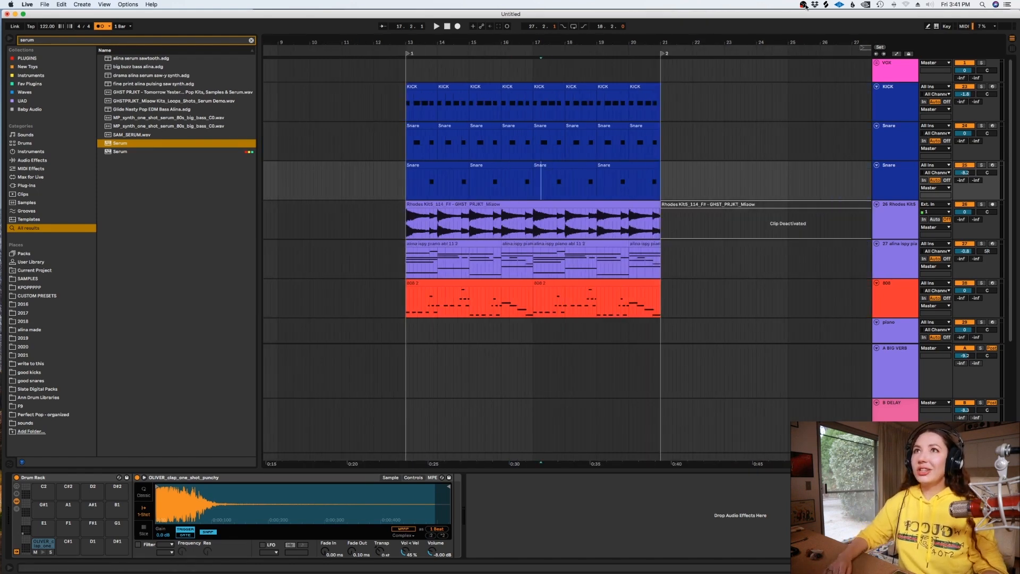
# Switch to Splice, move its window clear of the edge and remove the oliver text filter from the Drums samples
pyautogui.click(826, 5)
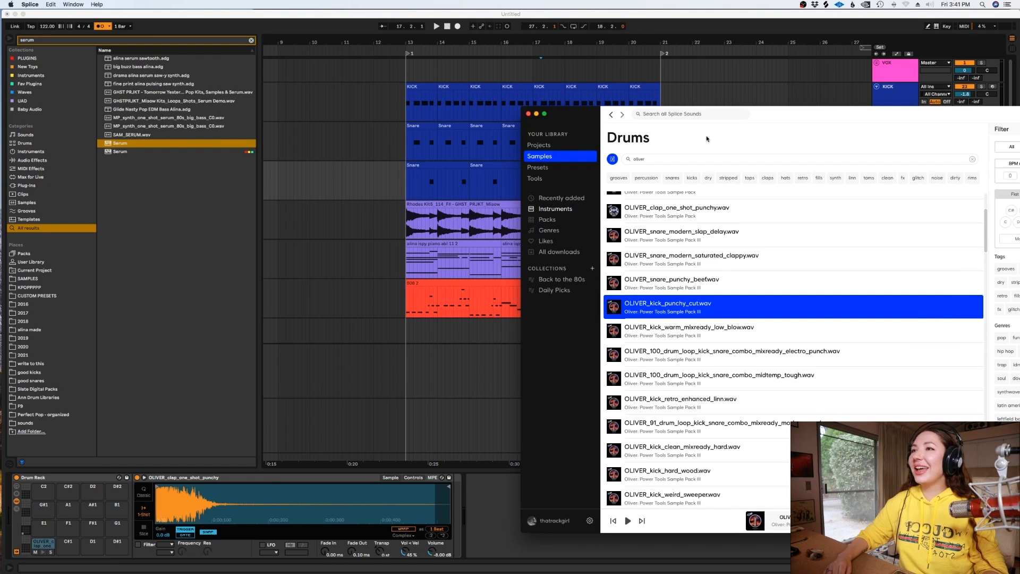
pyautogui.moveTo(763, 117); pyautogui.dragTo(596, 109)
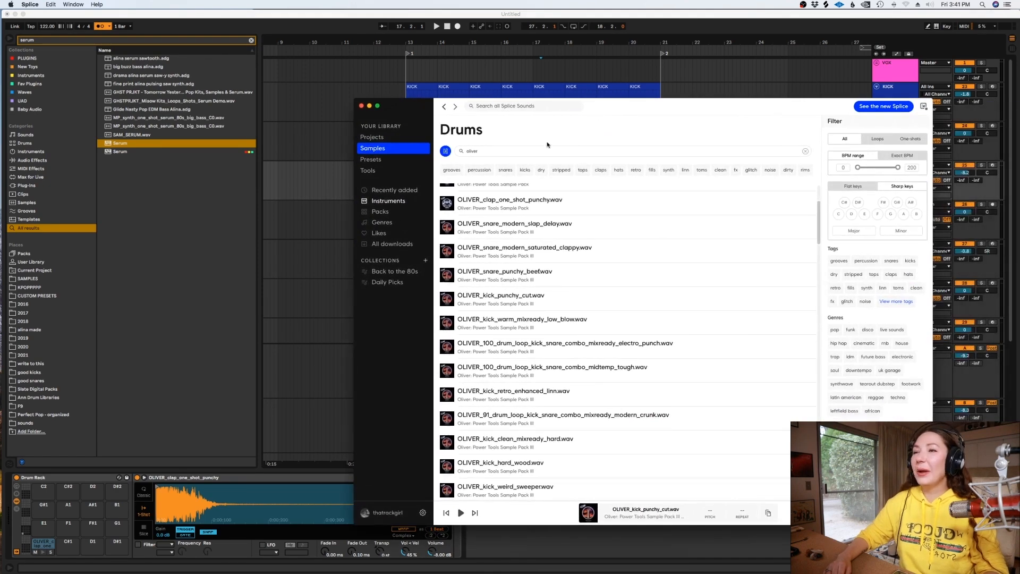
pyautogui.click(393, 202)
pyautogui.click(457, 169)
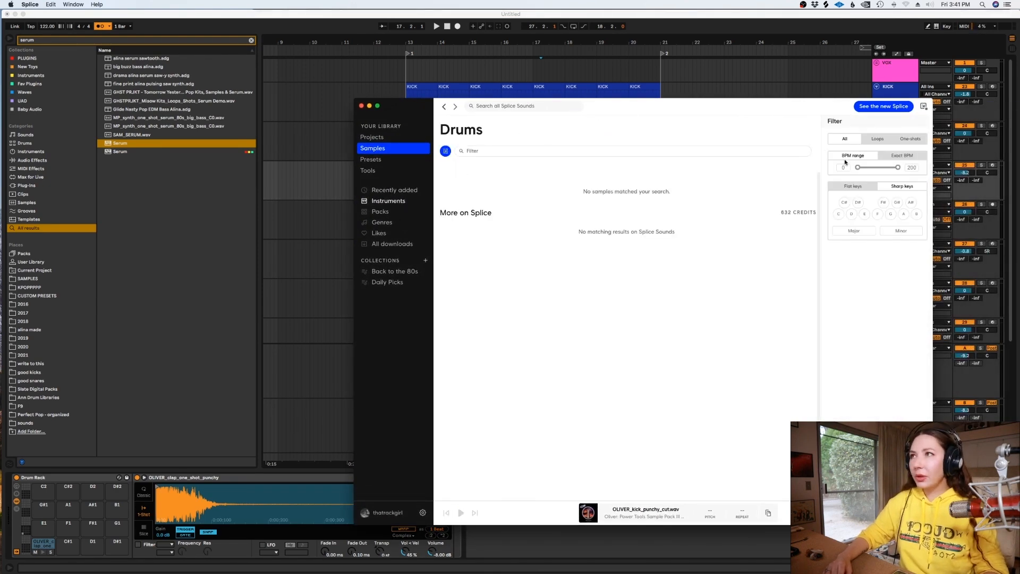
# Filter the drum samples to 112–133 BPM and the house genre, and preview Ultra_Drum_Fills_06.wav and Ultra_Drum_Fills_59.wav
pyautogui.moveTo(858, 168); pyautogui.dragTo(880, 169)
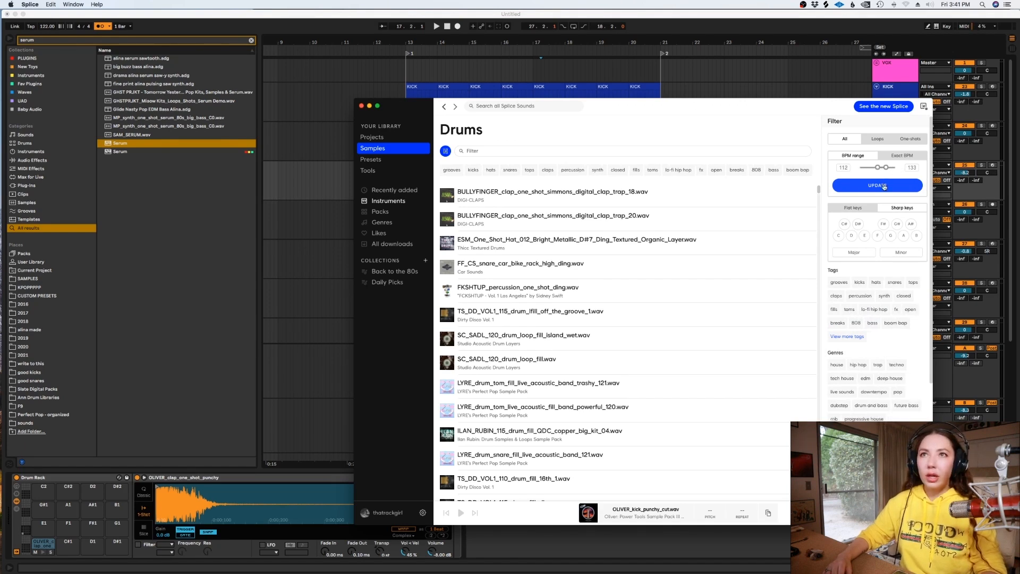
pyautogui.click(884, 187)
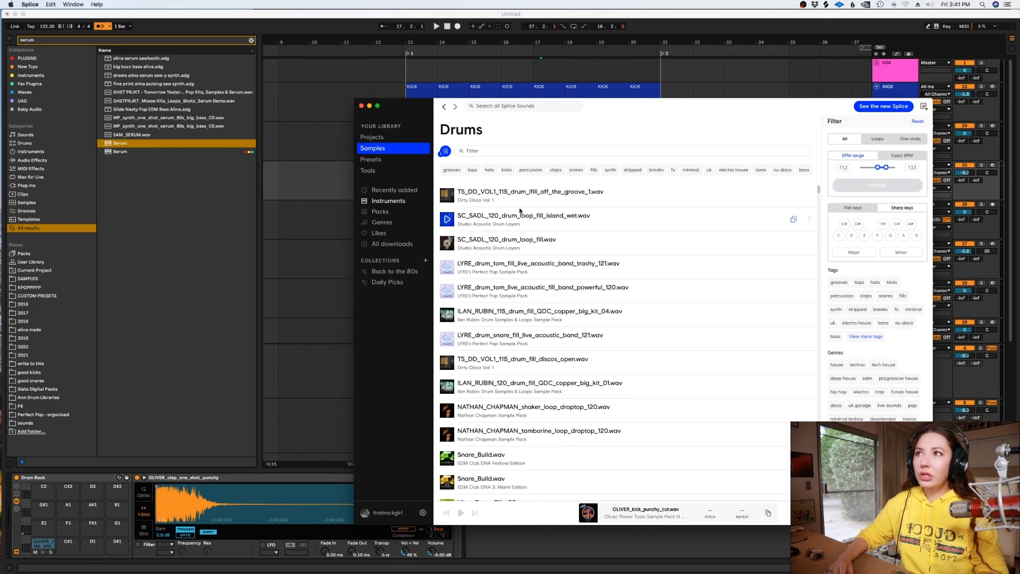
pyautogui.click(837, 364)
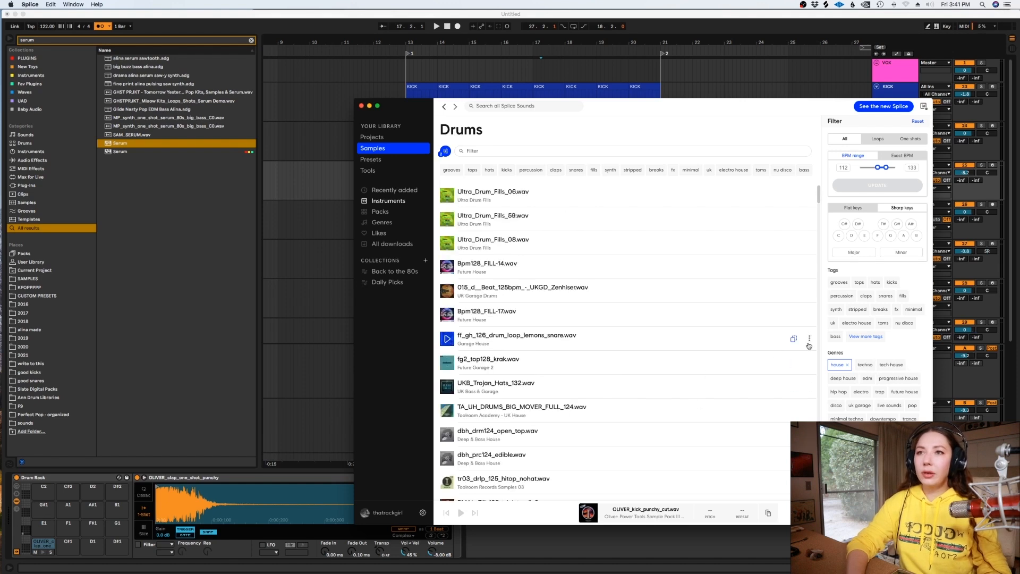
pyautogui.click(445, 197)
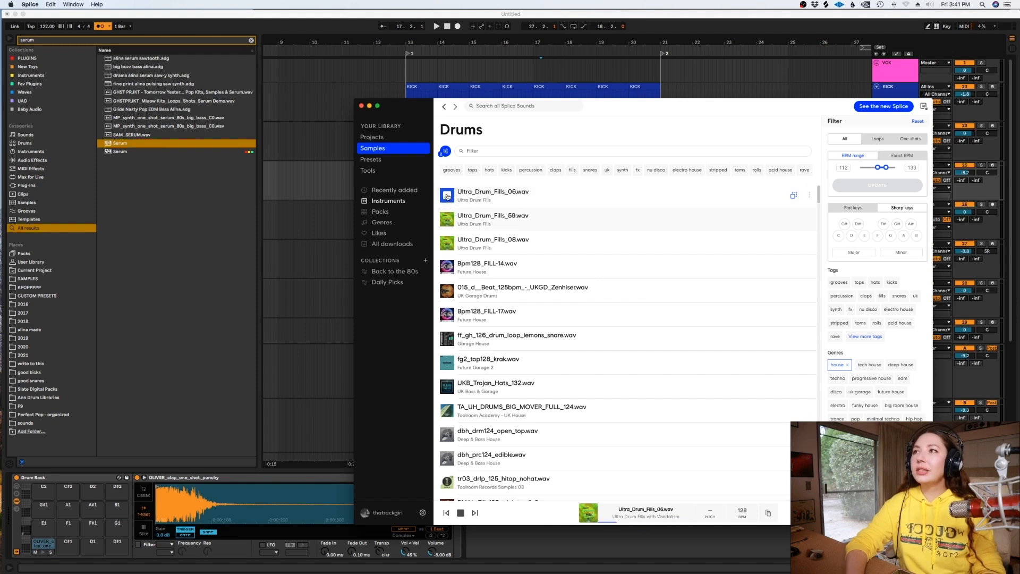
pyautogui.scroll(-1, 446, 200)
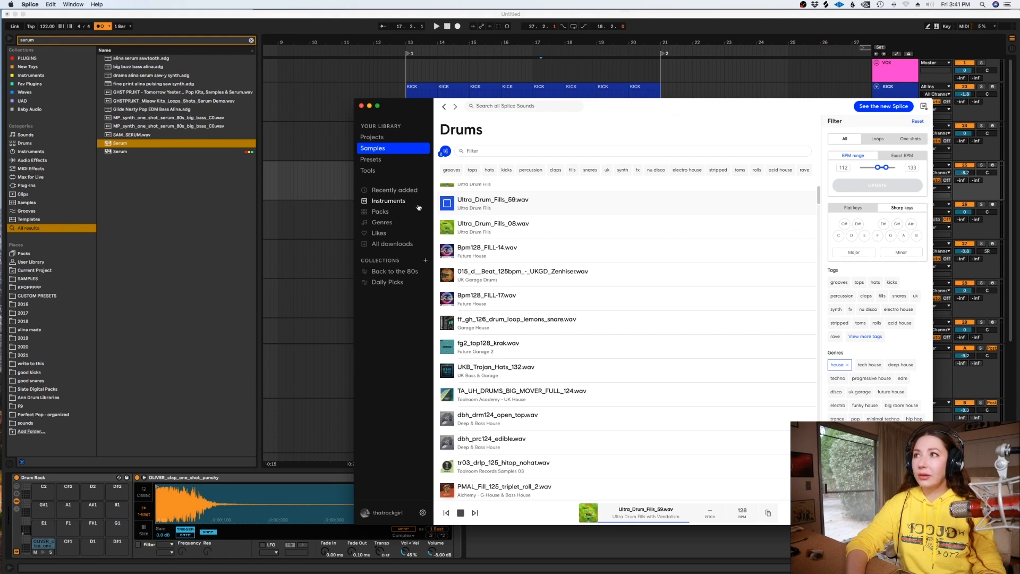
# Switch back to Ableton Live and insert a new audio track below the second Snare track
pyautogui.click(343, 209)
pyautogui.click(636, 190)
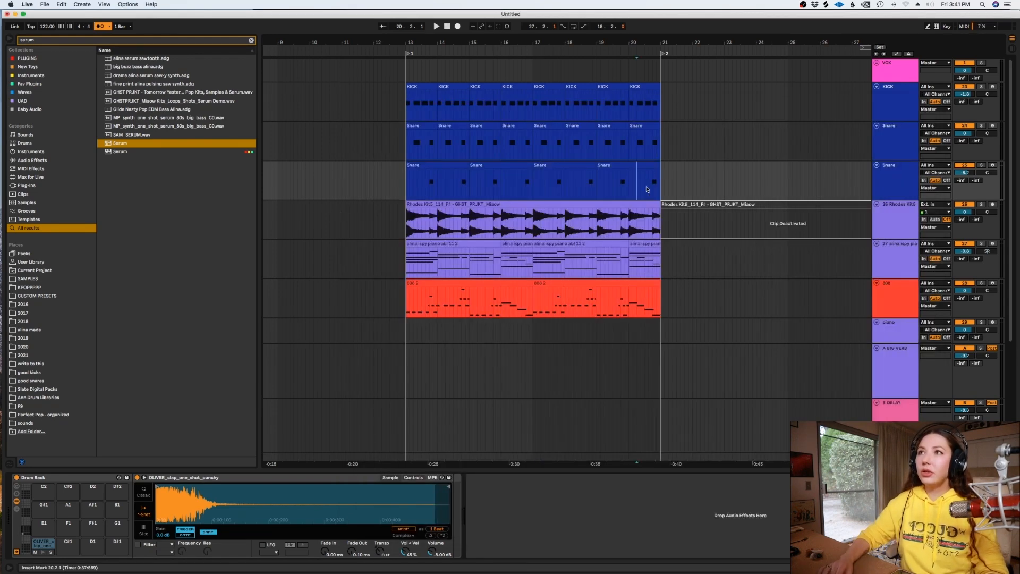
pyautogui.click(892, 186)
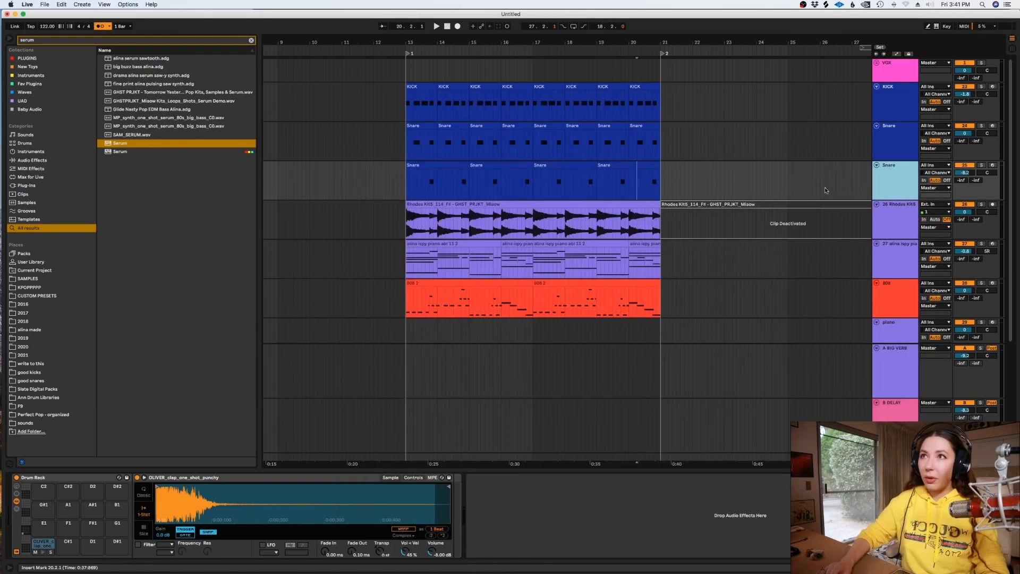
pyautogui.press('super+t')
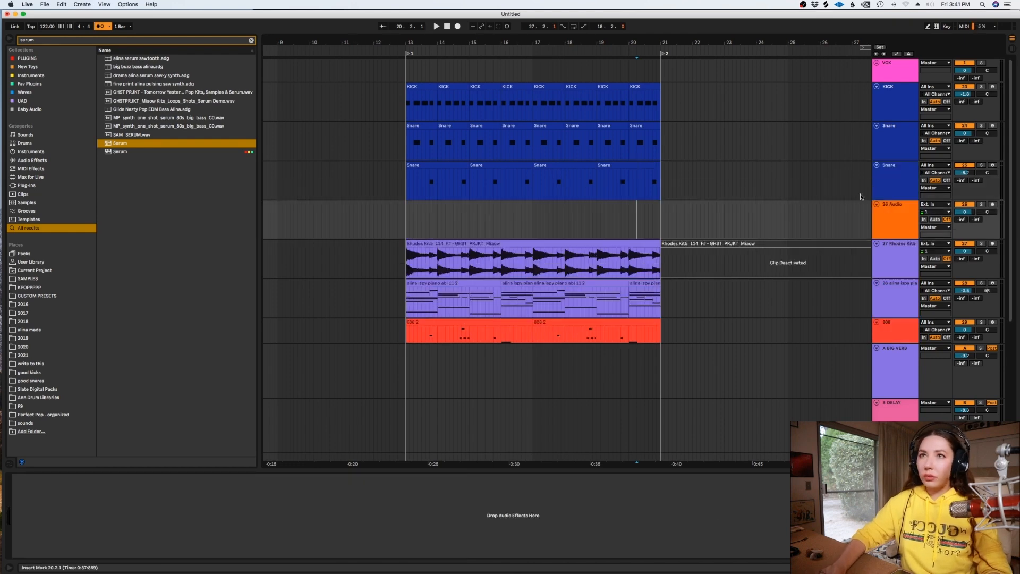
# Recolor the new audio track below the second Snare track dark blue
pyautogui.click(876, 205)
pyautogui.click(877, 205)
pyautogui.rightClick(892, 219)
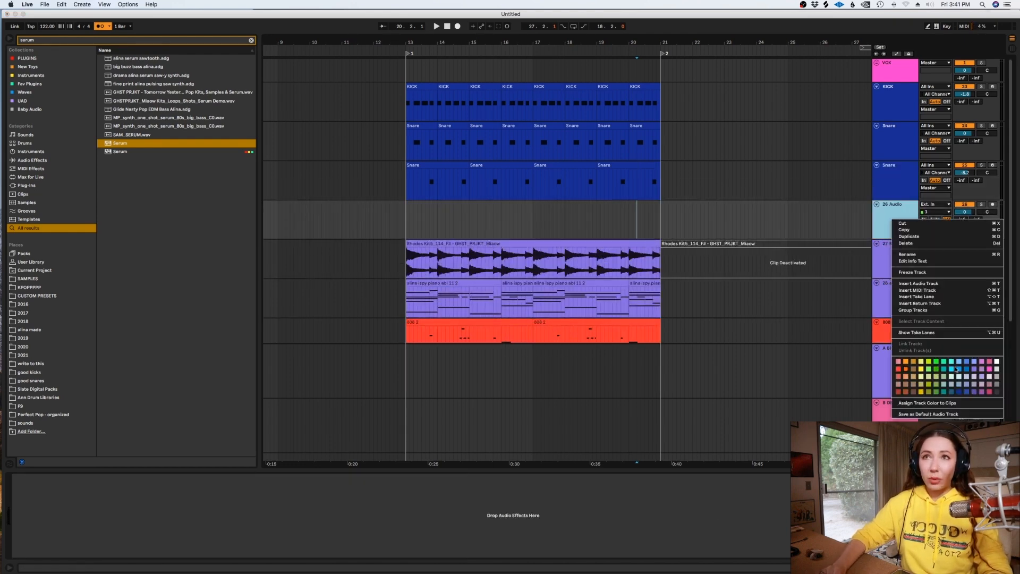
pyautogui.click(958, 390)
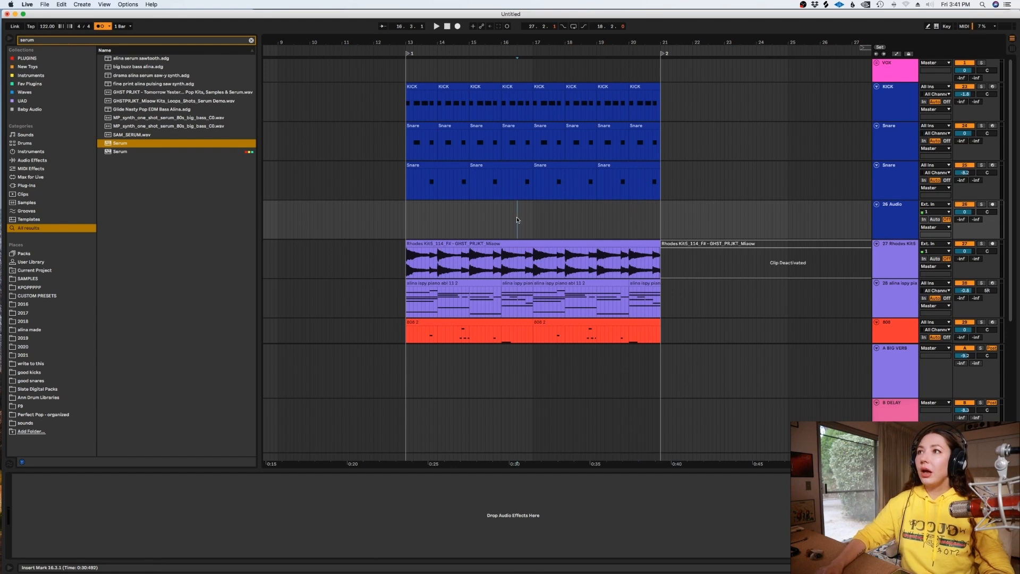
# Place the Ultra_Drum_Fills_59 sample on the new blue track at bar 16 and audition it with the beat
pyautogui.click(542, 205)
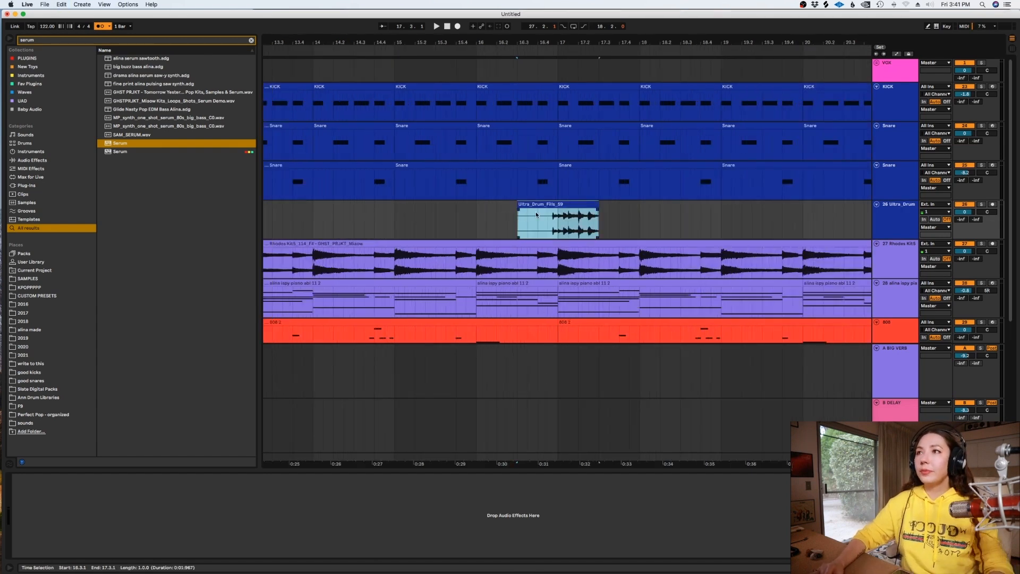
pyautogui.moveTo(543, 205); pyautogui.dragTo(496, 221)
pyautogui.click(496, 221)
pyautogui.press('space')
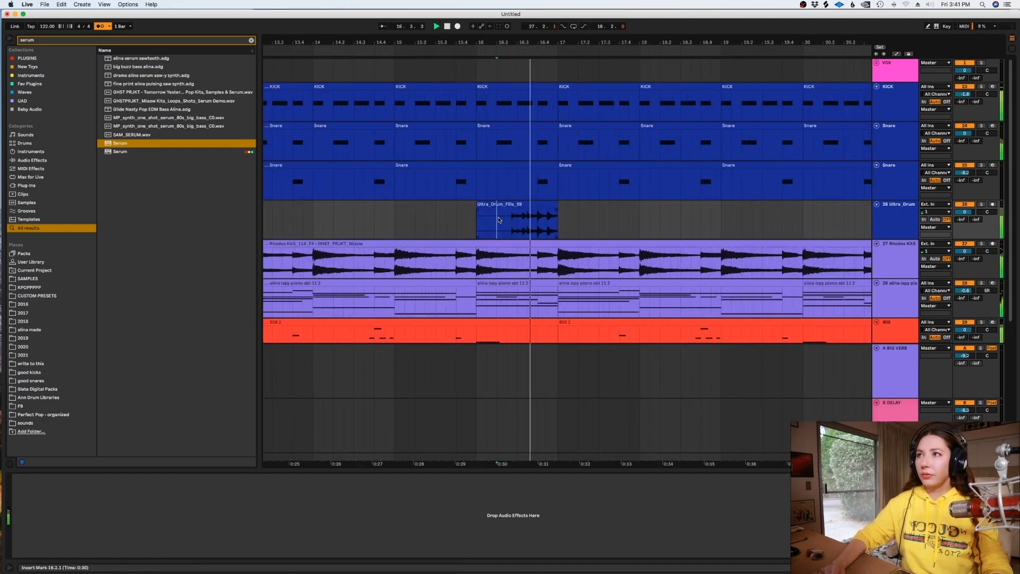
pyautogui.click(506, 204)
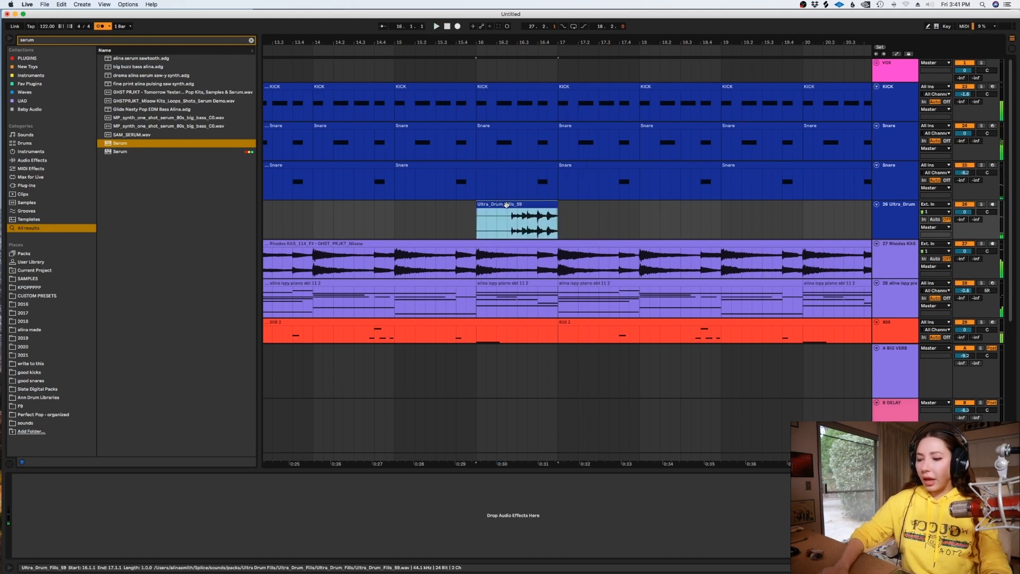
pyautogui.press('space')
# Move the Ultra_Drum_Fills_59 clip to bar 20, the last bar of the loop, and start playback there
pyautogui.press('-')
pyautogui.press('-')
pyautogui.moveTo(511, 204); pyautogui.dragTo(640, 207)
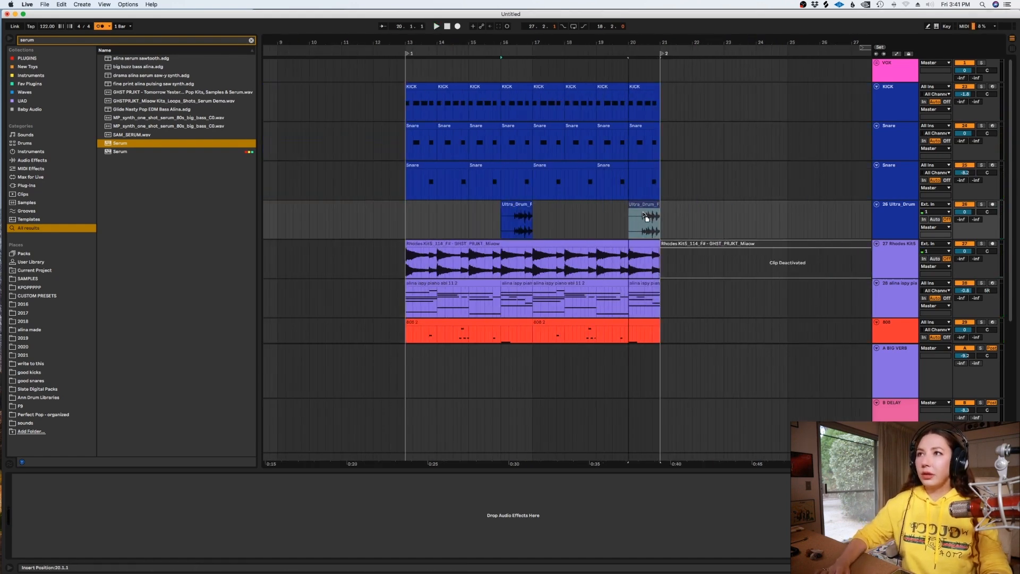
pyautogui.press('space')
pyautogui.click(642, 224)
# Remove the beginning of the Ultra_Drum_Fills_59 clip so that it starts at 20.3
pyautogui.press('+')
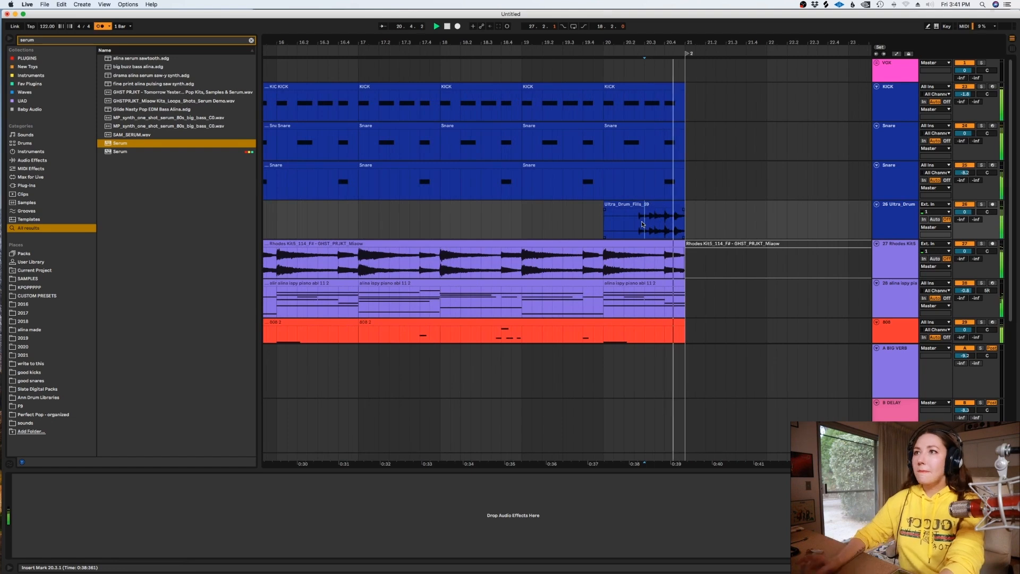
pyautogui.press('+')
pyautogui.press('+')
pyautogui.press('+')
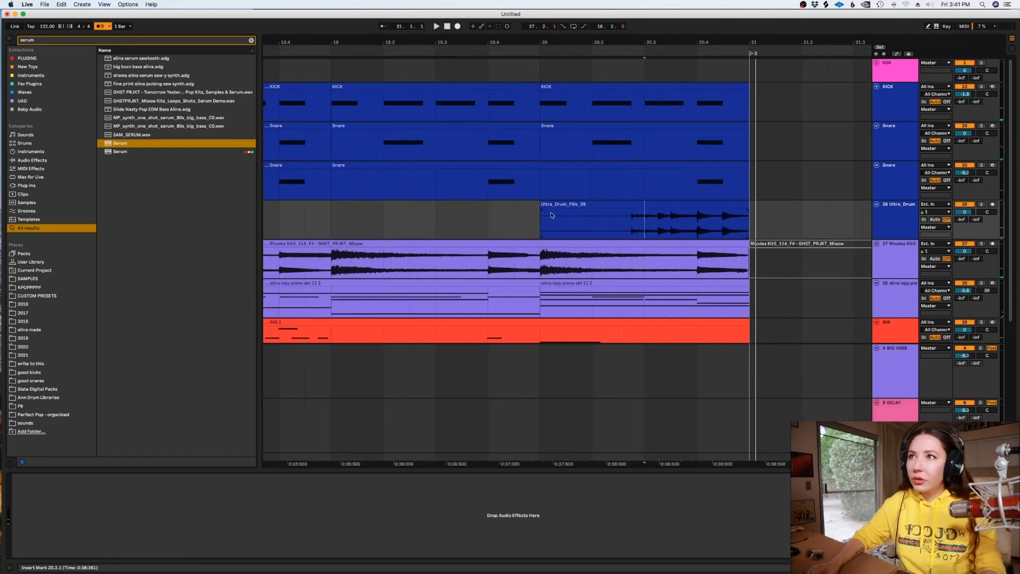
pyautogui.moveTo(490, 219); pyautogui.dragTo(556, 220)
pyautogui.press('space')
pyautogui.keyDown('shift'); pyautogui.click(649, 213); pyautogui.keyUp('shift')
pyautogui.press('Delete')
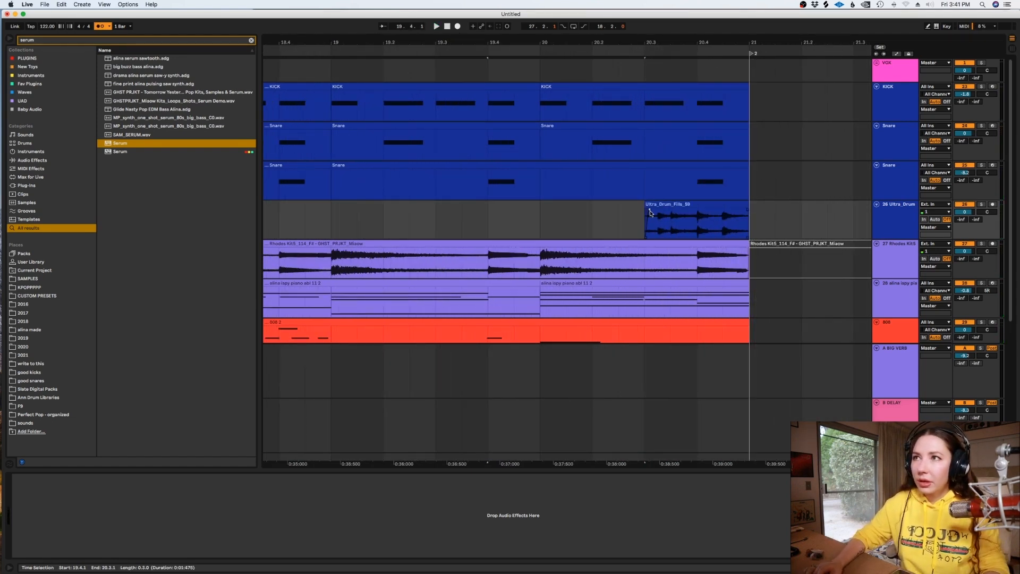
# Audition the drum fill and trim its start further to 20.3.2
pyautogui.press('space')
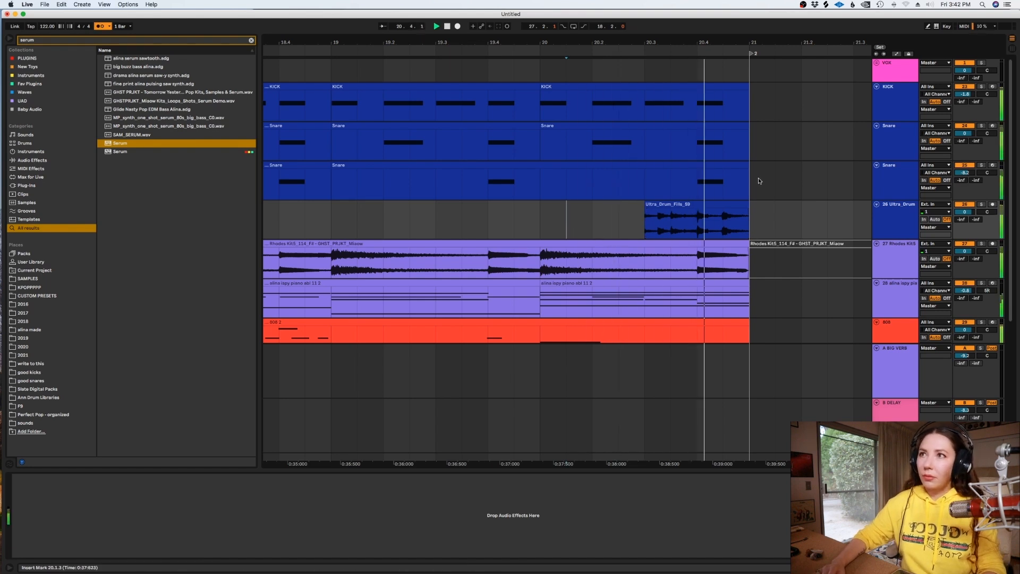
pyautogui.press('space')
pyautogui.moveTo(653, 223); pyautogui.dragTo(657, 224)
pyautogui.press('Delete')
pyautogui.press('space')
pyautogui.press('space')
pyautogui.press('-')
pyautogui.press('-')
pyautogui.press('-')
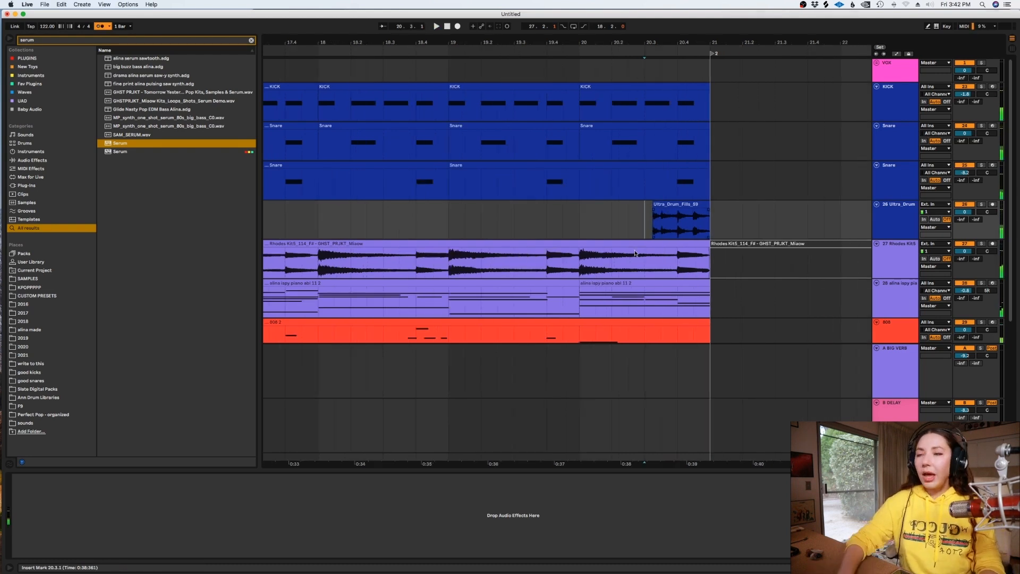
pyautogui.press('-')
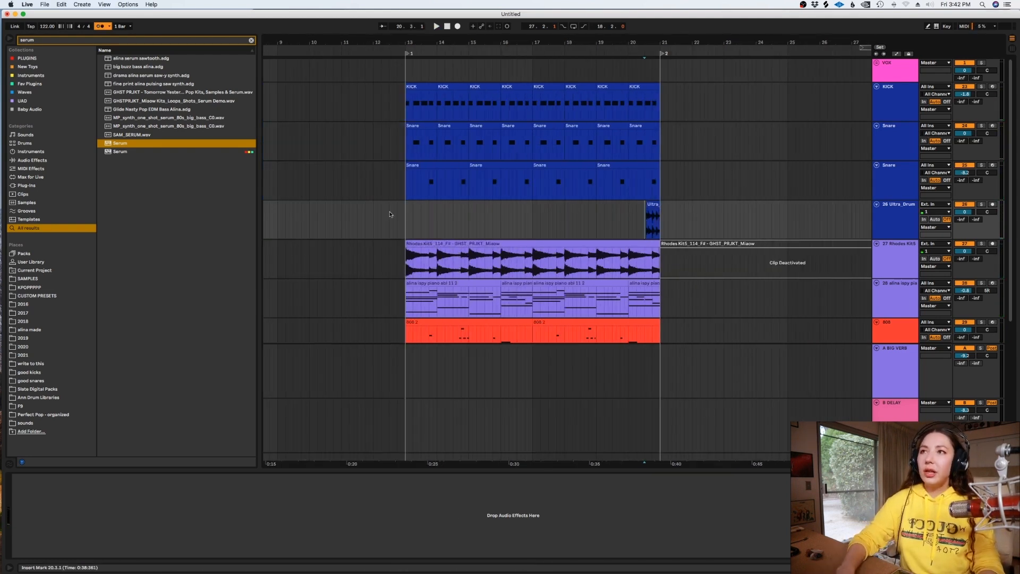
# Switch to Splice and preview further drum samples, including Bpm128_FILL-14.wav and 015_d__Beat_125bpm_-_UKGD_Zenhiser.wav
pyautogui.click(824, 7)
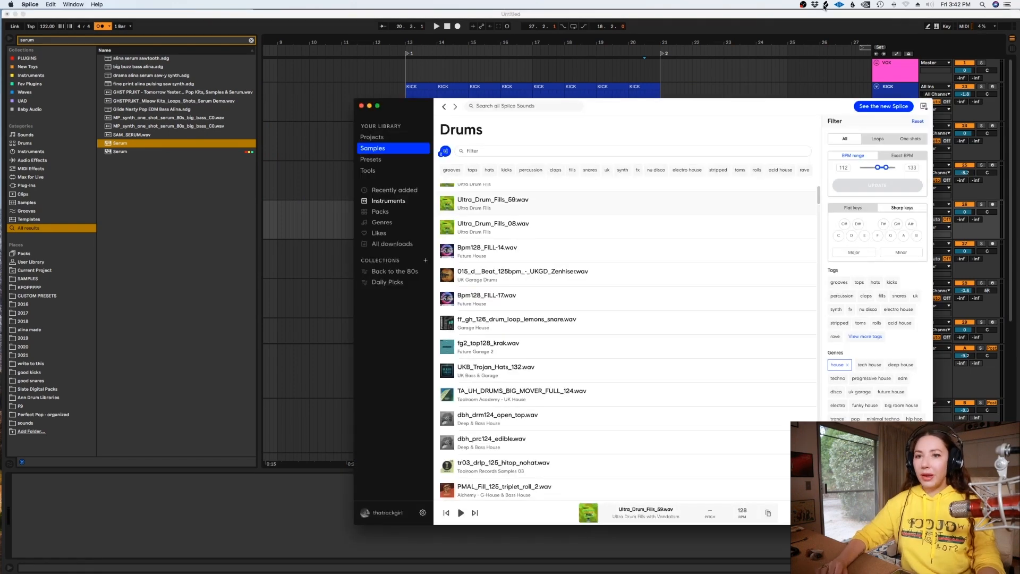
pyautogui.press('Down')
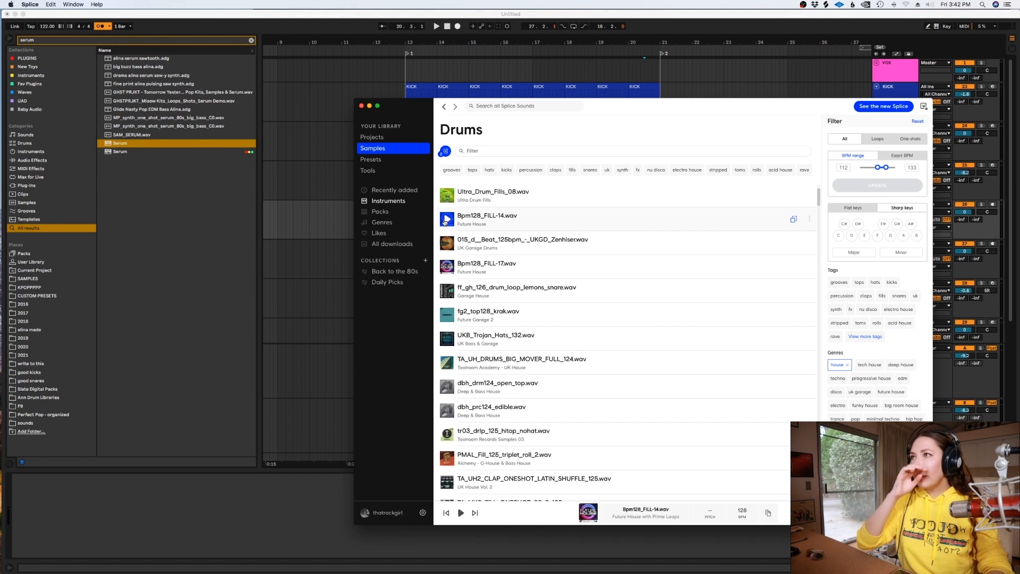
pyautogui.press('Down')
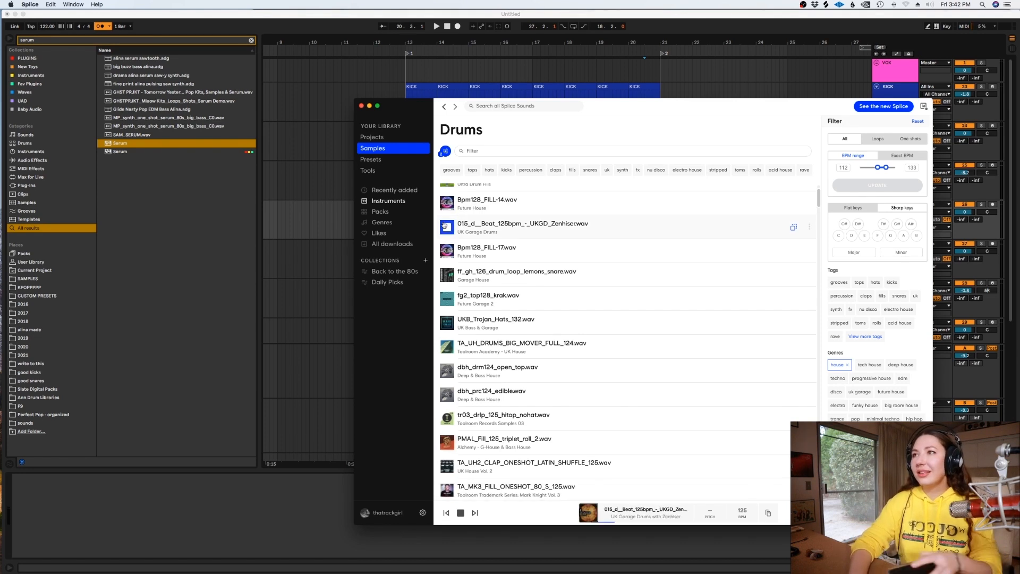
pyautogui.press('Down')
pyautogui.press('Down')
pyautogui.press('Up')
pyautogui.press('Up')
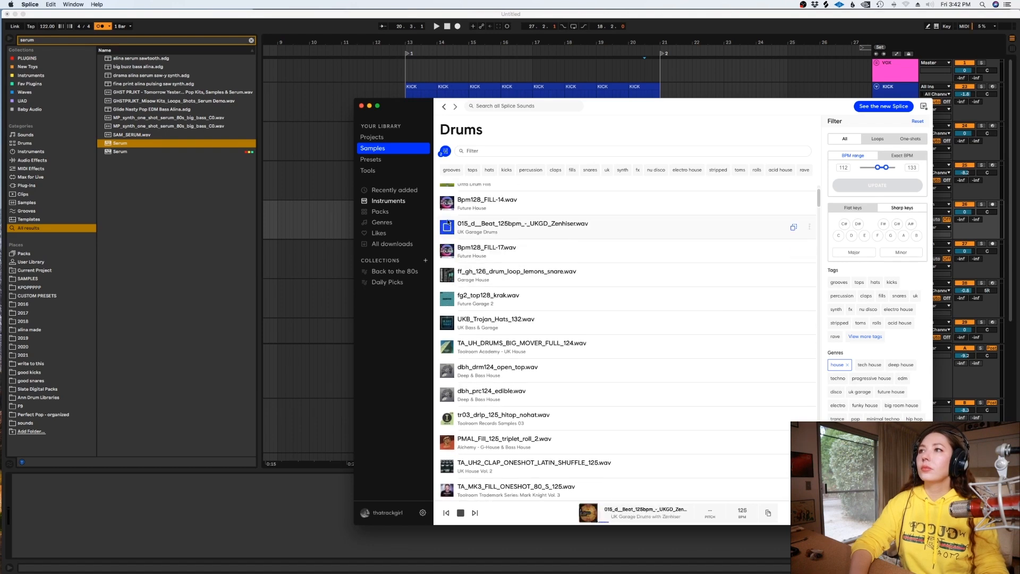
pyautogui.click(447, 229)
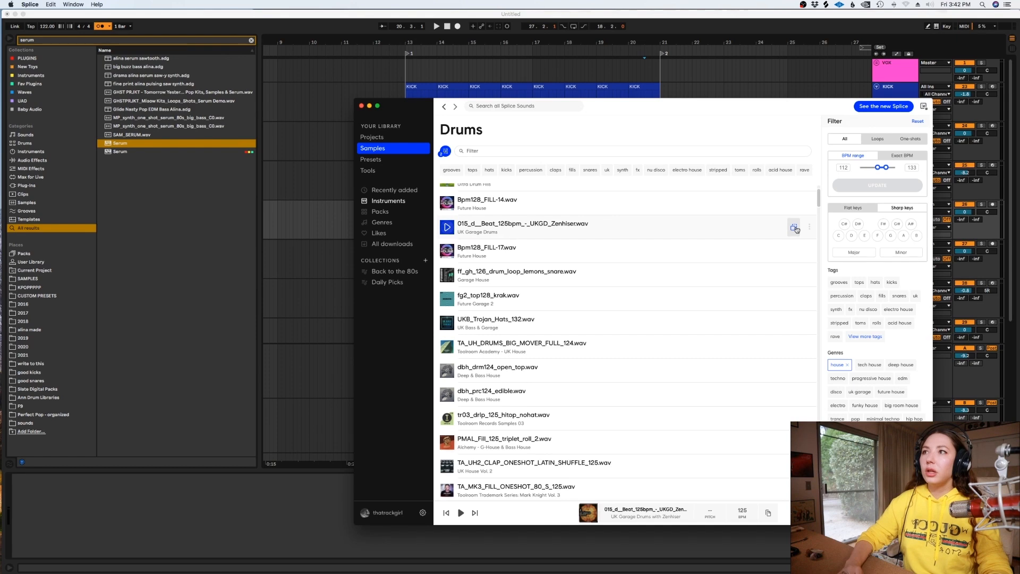
# Switch back to Ableton Live, insert an audio track below the Ultra_Drum_Fills track and color it dark blue
pyautogui.click(327, 242)
pyautogui.click(663, 215)
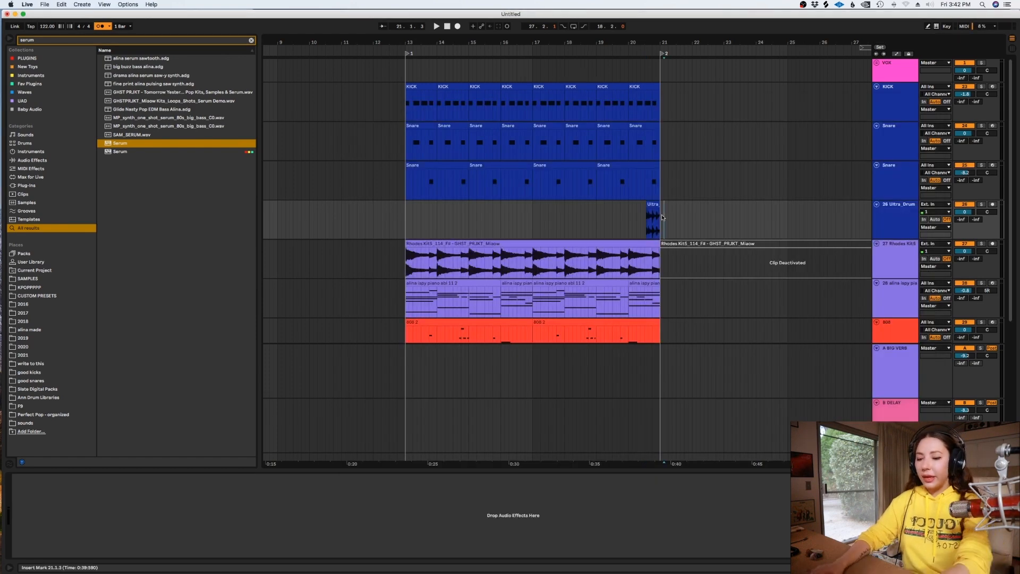
pyautogui.press('+')
pyautogui.press('+')
pyautogui.press('super+t')
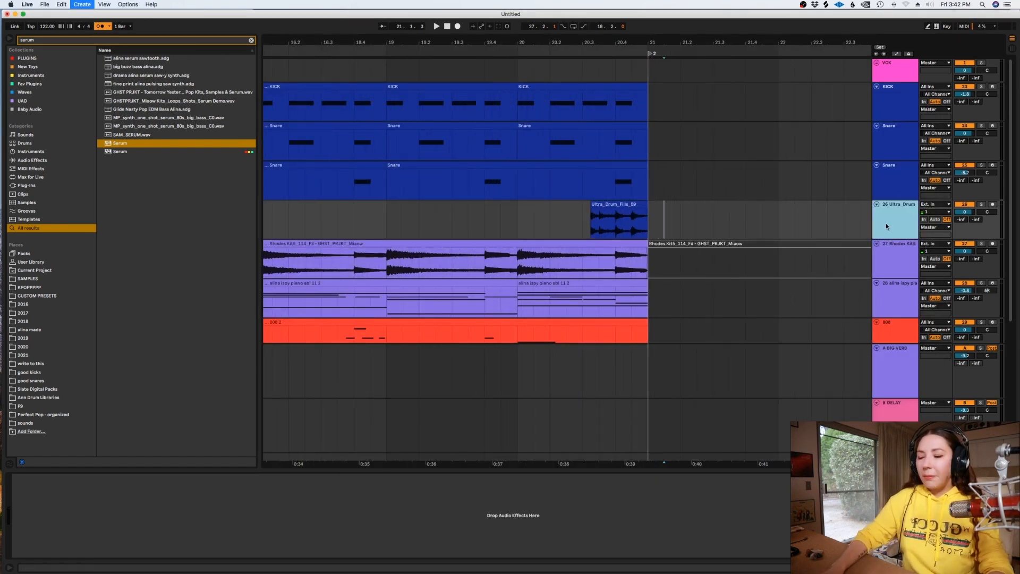
pyautogui.rightClick(889, 262)
pyautogui.press('Escape')
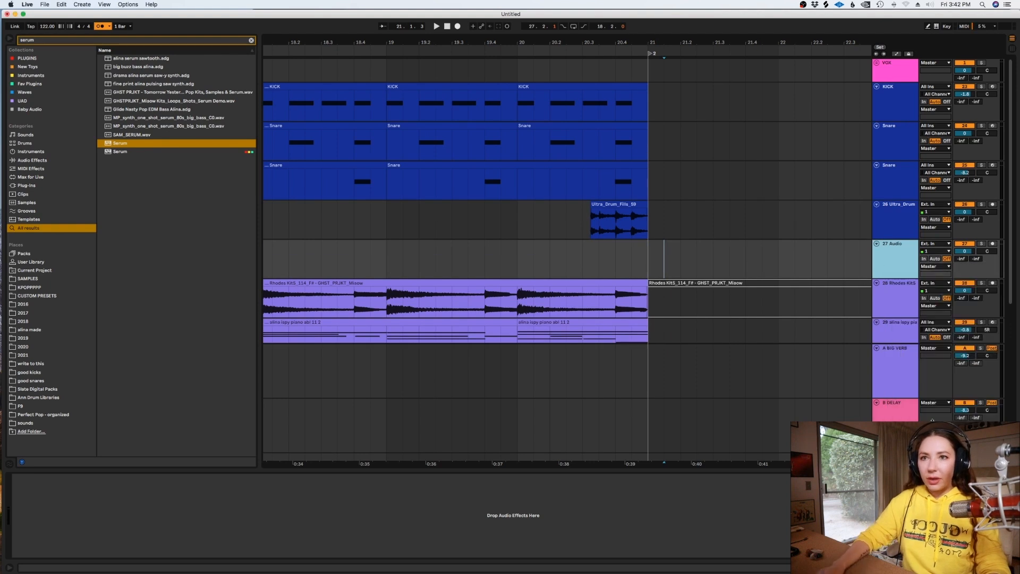
pyautogui.rightClick(882, 252)
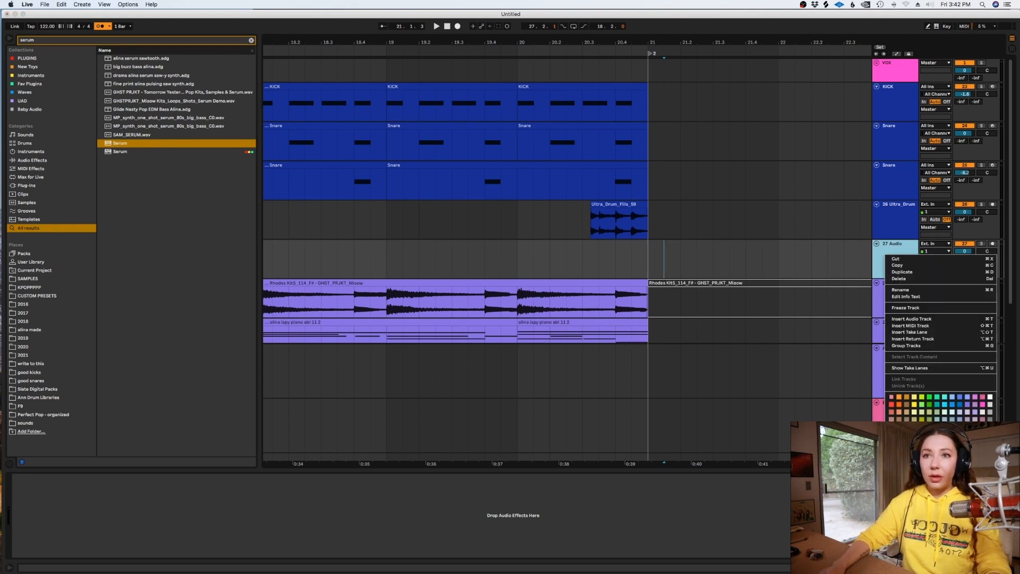
pyautogui.click(952, 426)
# Paste the 015_d__Beat_125bpm sample onto the new track near 20.3.3 and delete an unwanted part of it
pyautogui.click(593, 259)
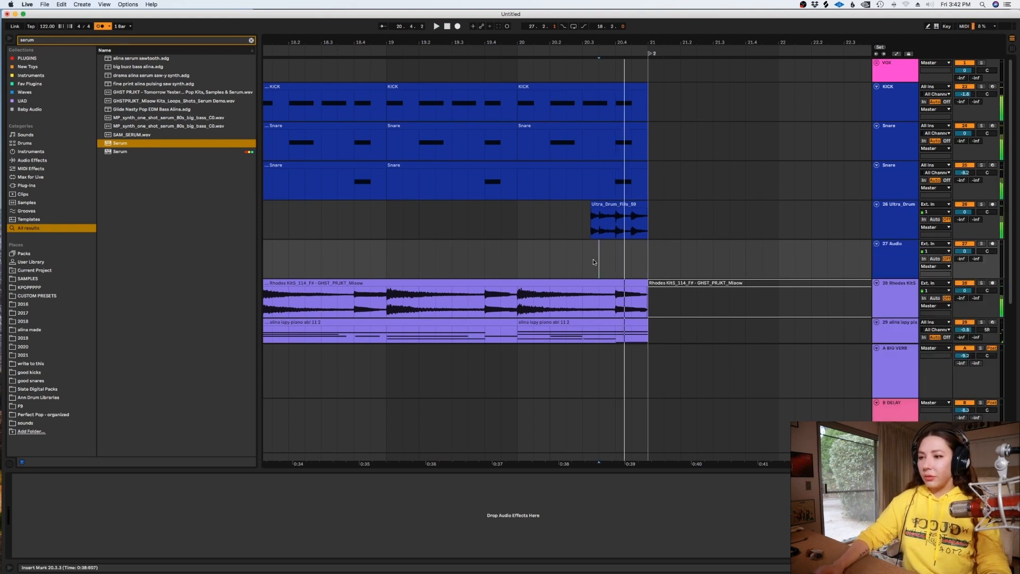
pyautogui.press('super+v')
pyautogui.press('+')
pyautogui.press('+')
pyautogui.moveTo(612, 253); pyautogui.dragTo(543, 264)
pyautogui.press('Delete')
# Arrange the beat sample as three short chops from 20.3.3 to bar 21 and delete the leftover audio
pyautogui.click(776, 243)
pyautogui.moveTo(801, 252); pyautogui.dragTo(663, 247)
pyautogui.moveTo(805, 255); pyautogui.dragTo(687, 245)
pyautogui.click(393, 259)
pyautogui.moveTo(804, 256); pyautogui.dragTo(739, 265)
pyautogui.press('Delete')
pyautogui.click(846, 244)
pyautogui.press('Delete')
# Lower the 015_d__Beat track's volume and play the layered fill
pyautogui.moveTo(966, 249); pyautogui.dragTo(966, 251)
pyautogui.click(553, 251)
pyautogui.press('space')
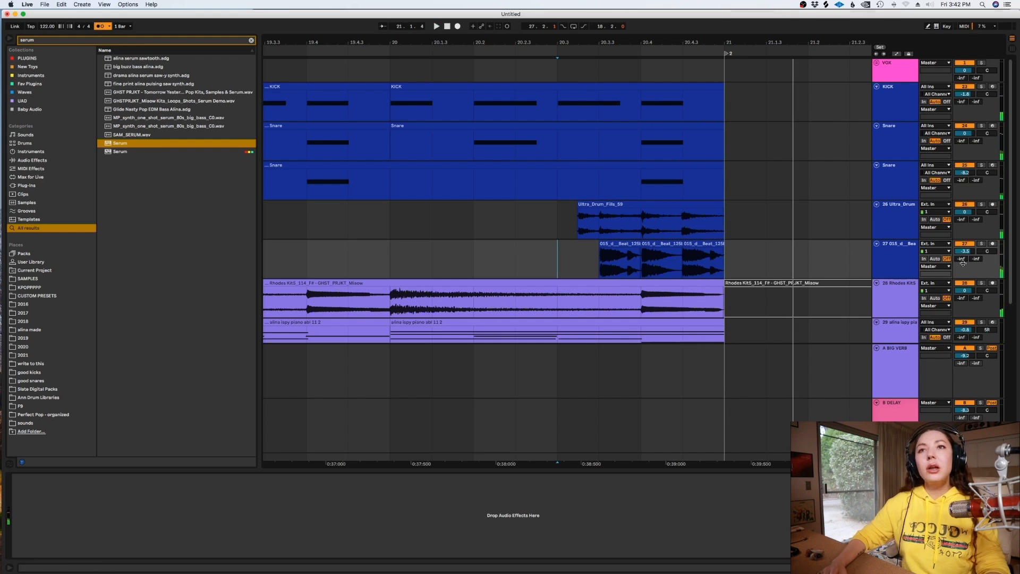
# Search the plugin collection for eq and add Acon Digital Equalize 2 to the 015_d__Beat track
pyautogui.click(251, 40)
pyautogui.write('eq')
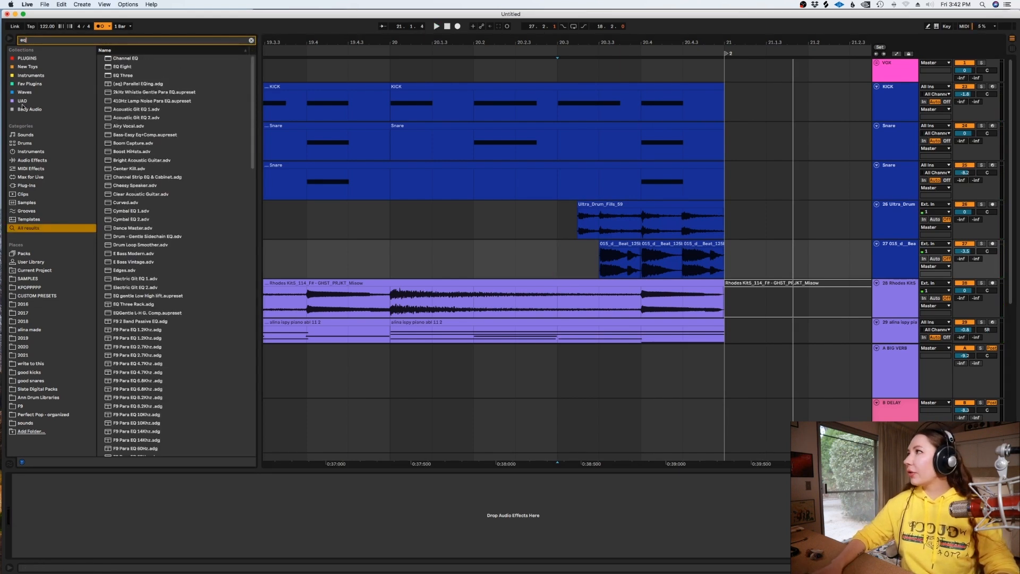
pyautogui.click(39, 288)
pyautogui.click(46, 296)
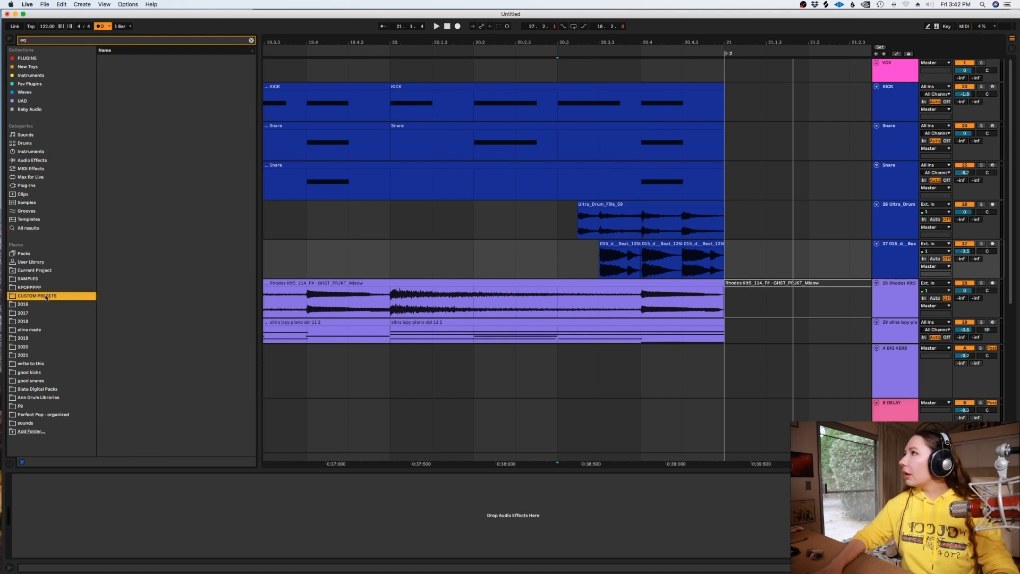
pyautogui.click(88, 59)
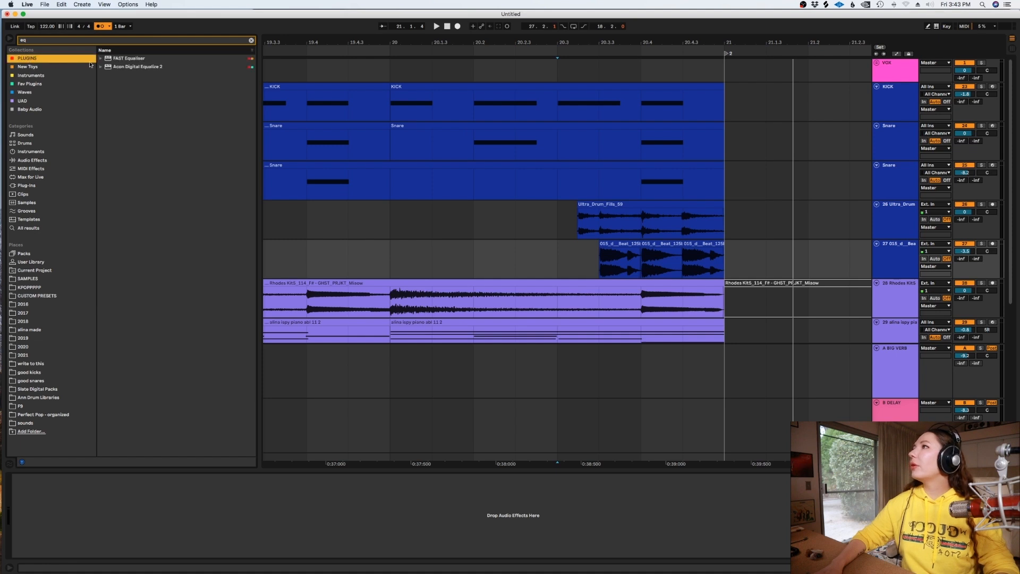
pyautogui.moveTo(124, 69); pyautogui.dragTo(624, 252)
pyautogui.moveTo(614, 245); pyautogui.dragTo(614, 246)
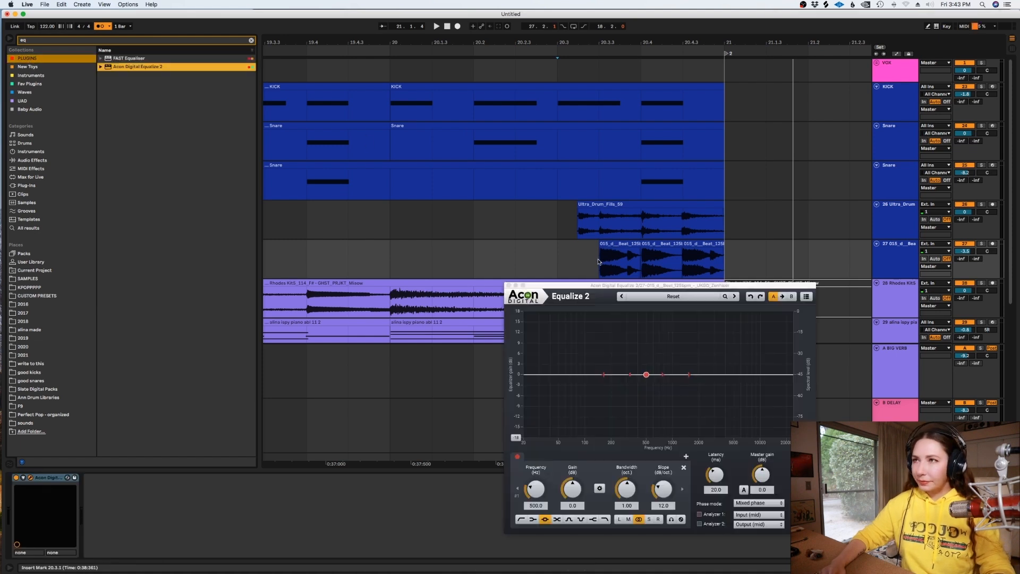
# Add a high-cut band in Equalize 2 and lower its frequency to about 3770 Hz while listening to the fill
pyautogui.doubleClick(765, 377)
pyautogui.moveTo(766, 380); pyautogui.dragTo(740, 374)
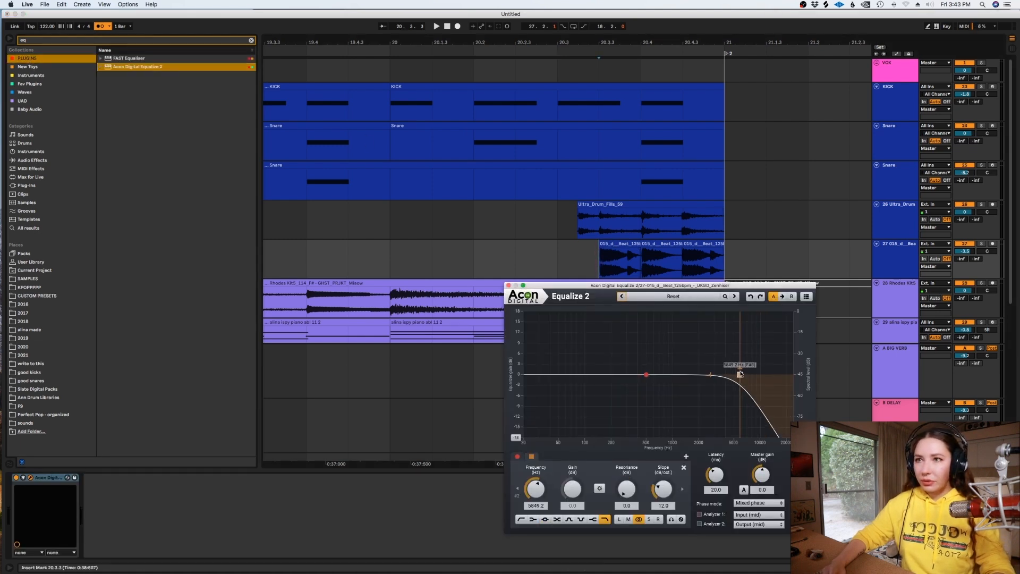
pyautogui.press('space')
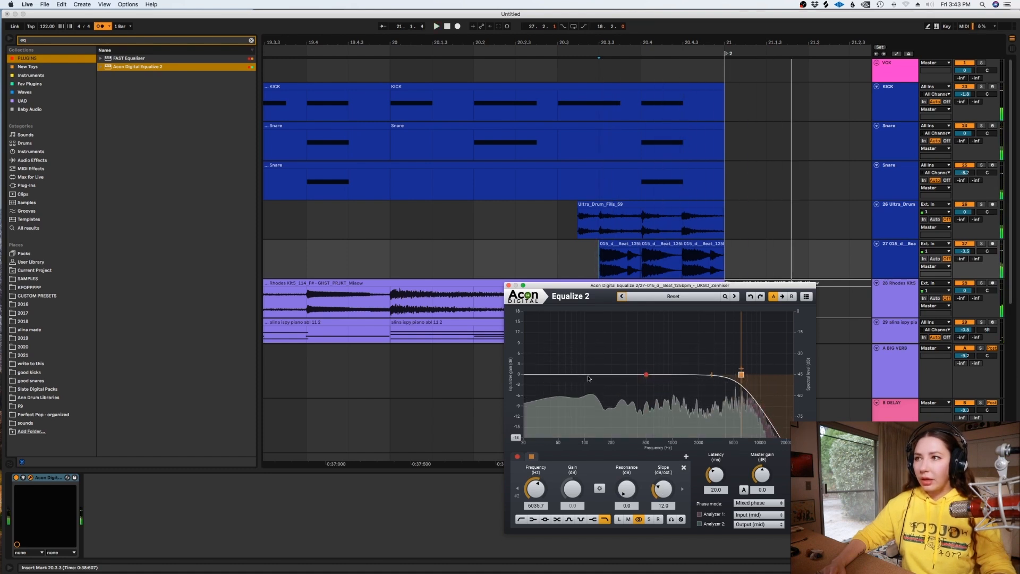
pyautogui.moveTo(741, 374); pyautogui.dragTo(723, 374)
pyautogui.press('space')
# Play the equalized fill in context from earlier points in the arrangement
pyautogui.click(514, 237)
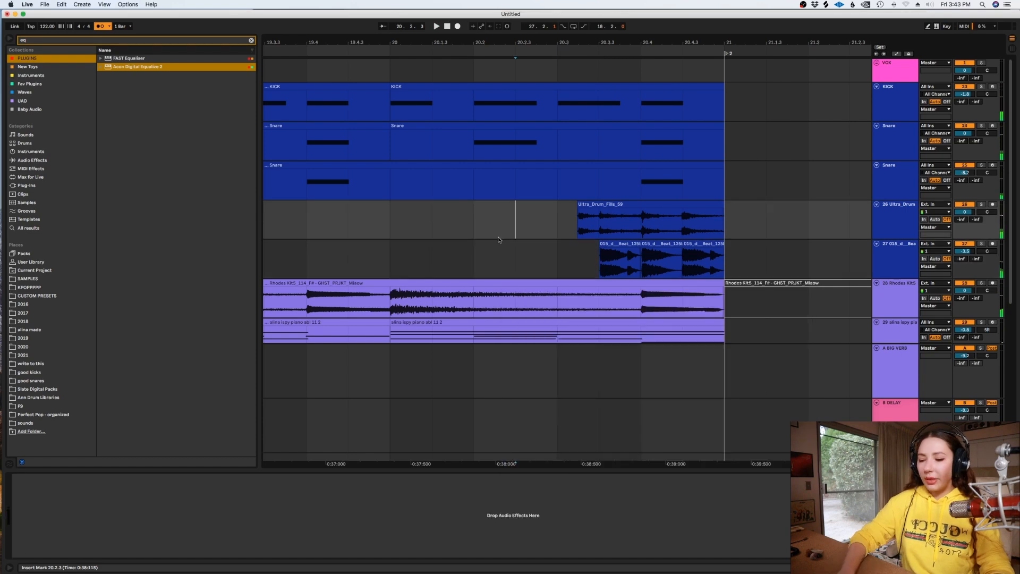
pyautogui.press('-')
pyautogui.click(454, 235)
pyautogui.press('space')
pyautogui.click(547, 260)
pyautogui.press('space')
# Close the equalizer window, move the small hit ending the first beat chop earlier to 20.3.4 and delete the leftover audio
pyautogui.press('+')
pyautogui.rightClick(551, 262)
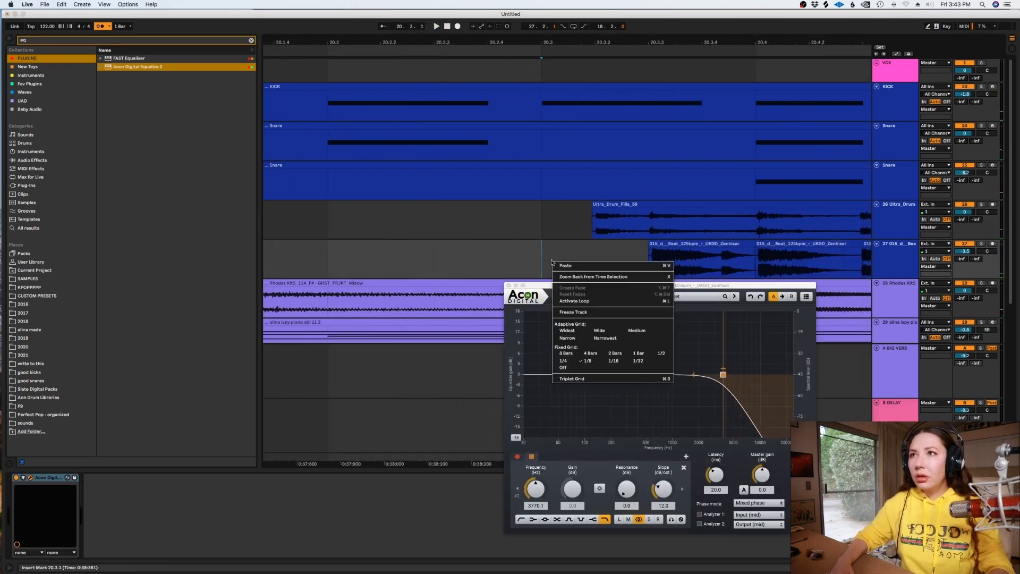
pyautogui.click(660, 370)
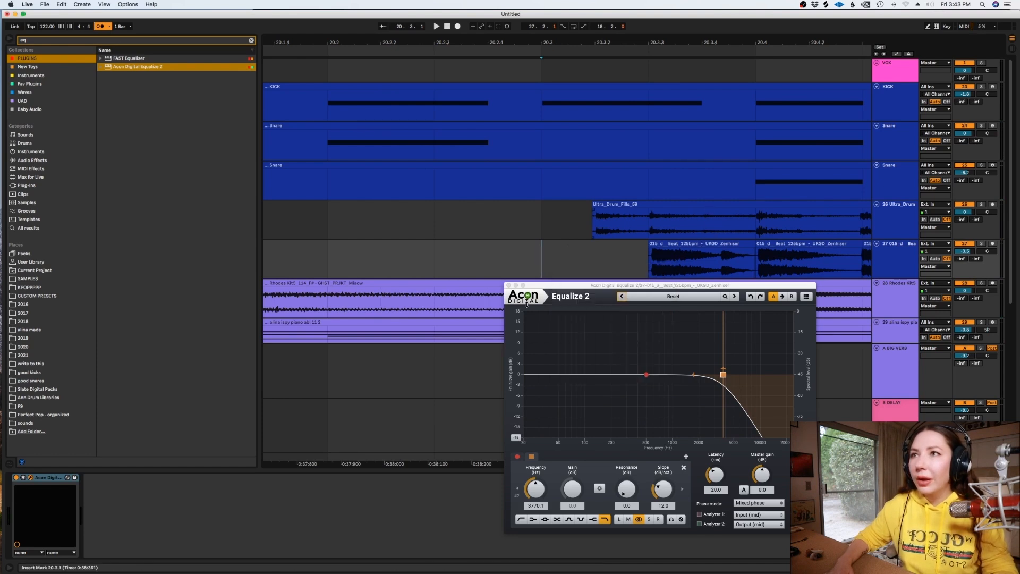
pyautogui.click(508, 286)
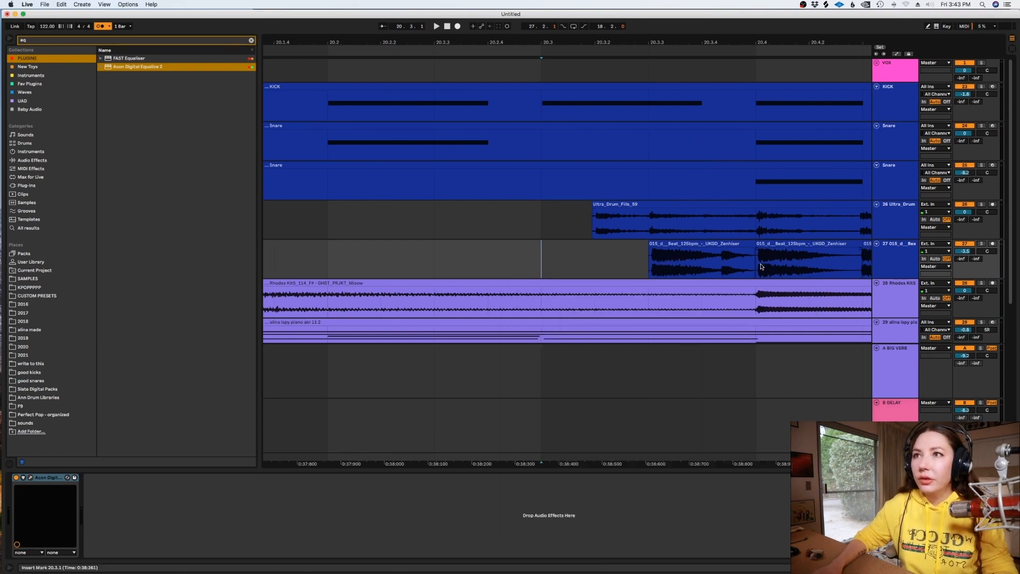
pyautogui.moveTo(761, 266); pyautogui.dragTo(728, 259)
pyautogui.press('Delete')
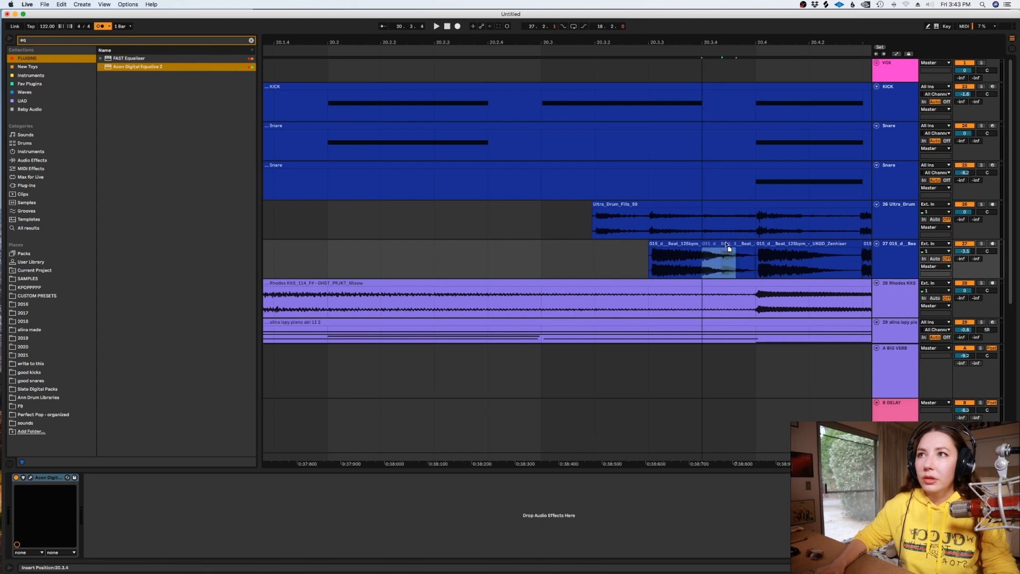
# Play back the layered fill with the repositioned hit and review it within the whole arrangement
pyautogui.click(497, 286)
pyautogui.press('space')
pyautogui.click(541, 257)
pyautogui.press('space')
pyautogui.press('-')
pyautogui.press('-')
pyautogui.press('-')
pyautogui.press('-')
pyautogui.press('-')
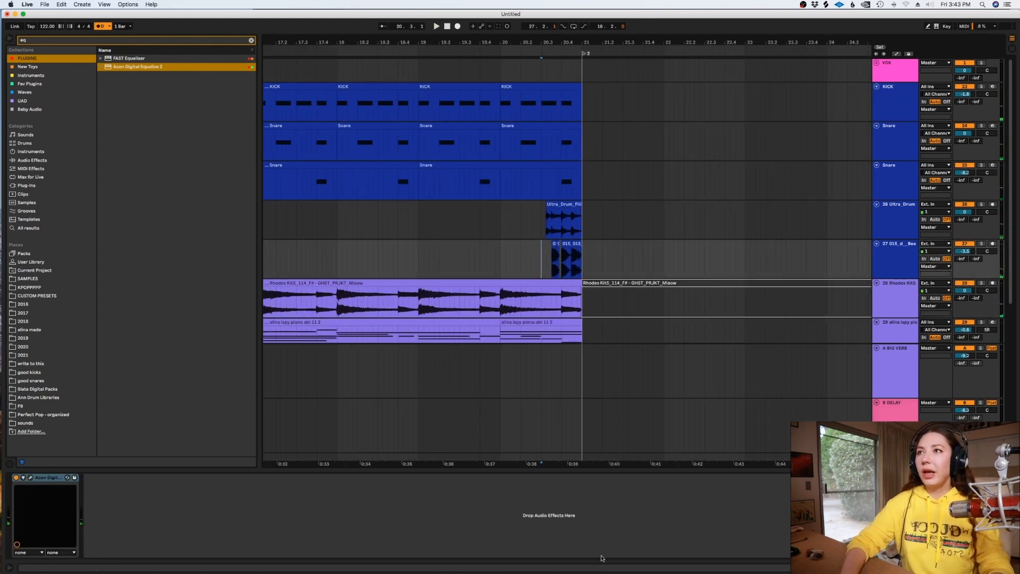
# Insert two new audio tracks below the 015_d Beat track, coloured blue like the drum tracks
pyautogui.moveTo(493, 464); pyautogui.dragTo(570, 463)
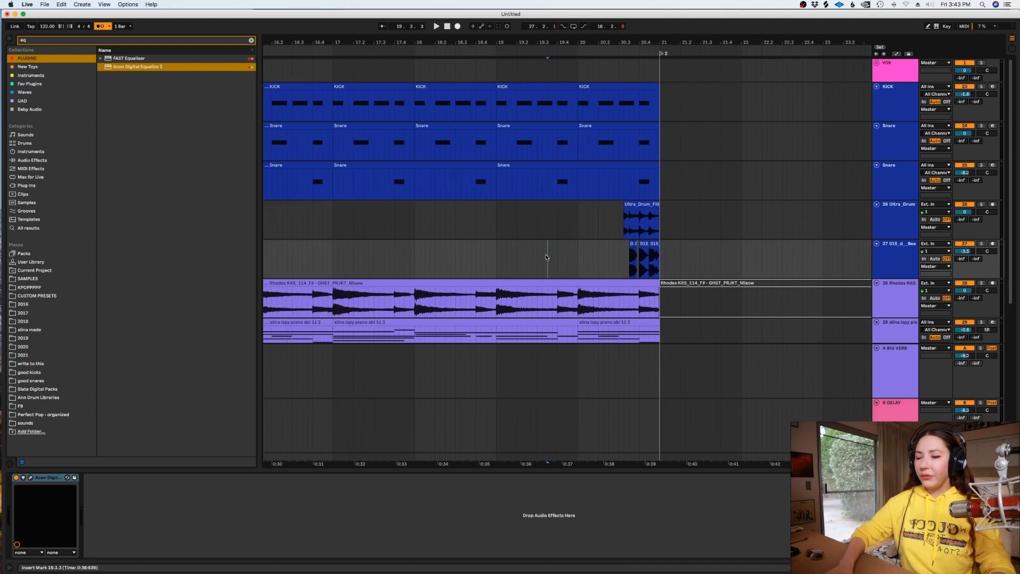
pyautogui.press('-')
pyautogui.press('-')
pyautogui.press('-')
pyautogui.press('-')
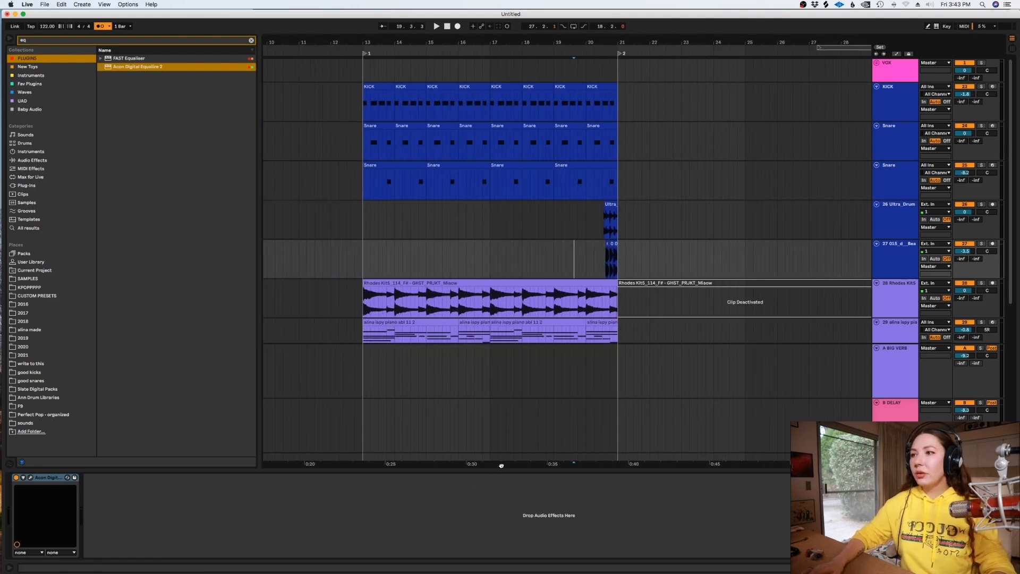
pyautogui.press('super+t')
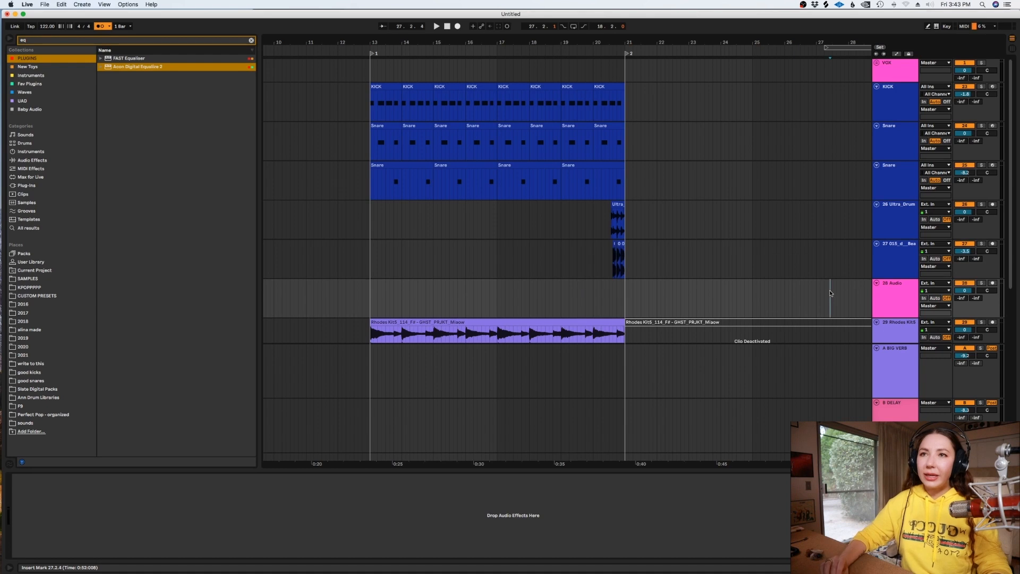
pyautogui.rightClick(831, 291)
pyautogui.click(914, 382)
pyautogui.rightClick(891, 309)
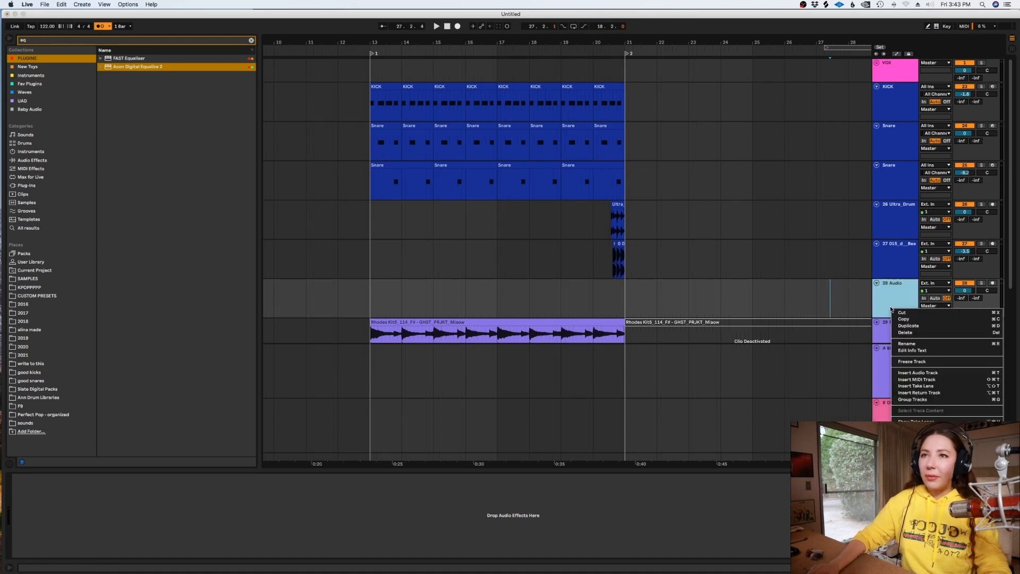
pyautogui.press('Escape')
pyautogui.click(896, 312)
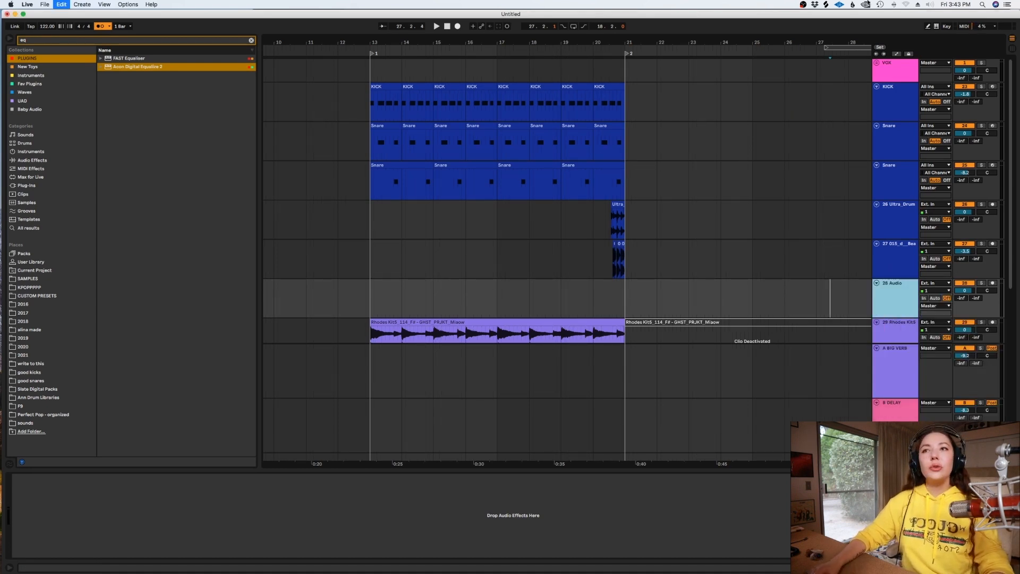
pyautogui.press('super+t')
# Switch to Splice, copy Bpm128_FILL-17.wav and paste it at bar 16 on the first new audio track
pyautogui.click(825, 4)
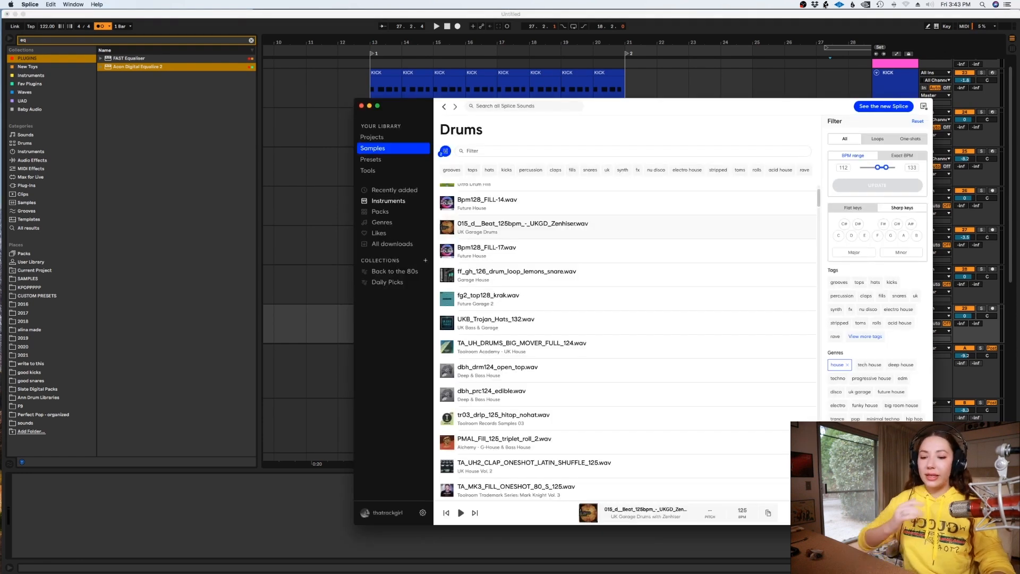
pyautogui.press('Down')
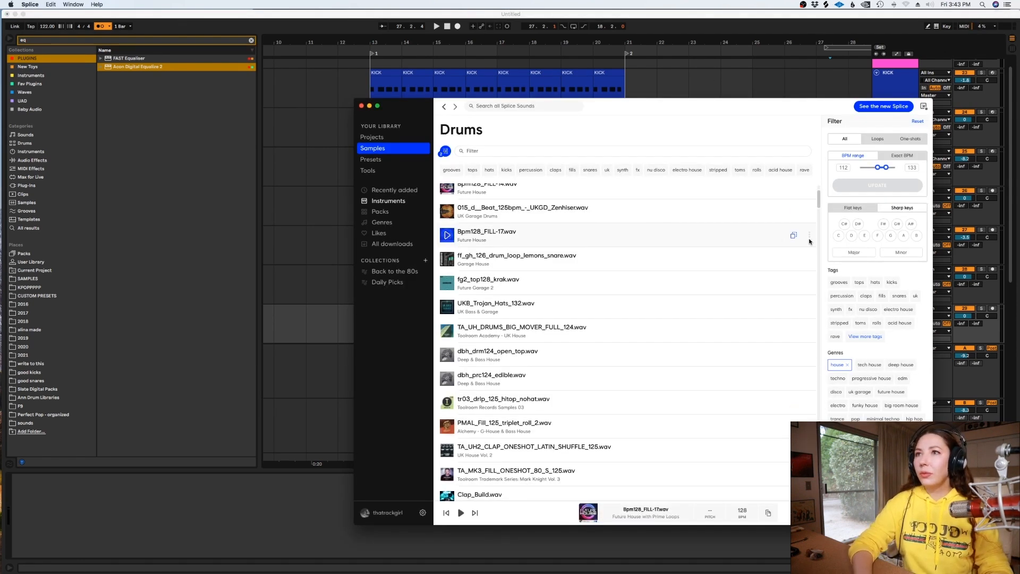
pyautogui.click(243, 344)
pyautogui.click(489, 273)
pyautogui.press('super+v')
pyautogui.press('+')
pyautogui.press('+')
pyautogui.press('+')
pyautogui.press('+')
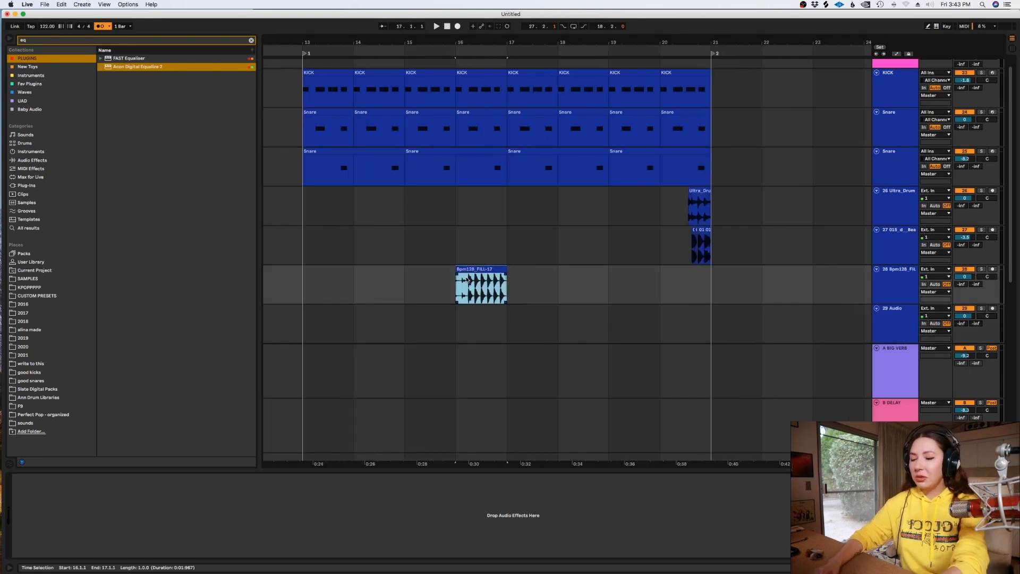
# Play the pasted fill from bar 16 and from its middle, setting the fixed grid to 1/16
pyautogui.click(370, 297)
pyautogui.press('space')
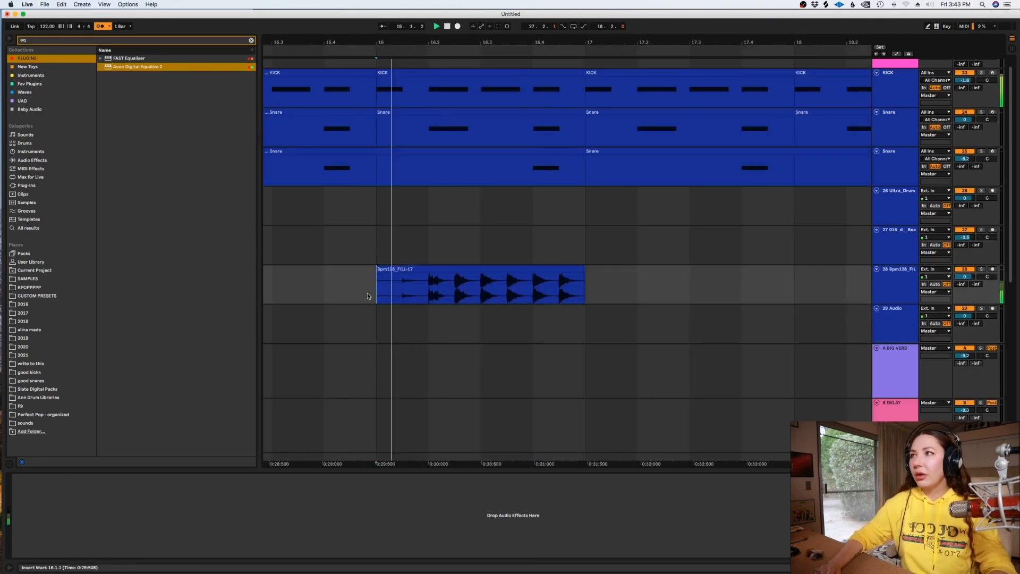
pyautogui.press('space')
pyautogui.rightClick(519, 236)
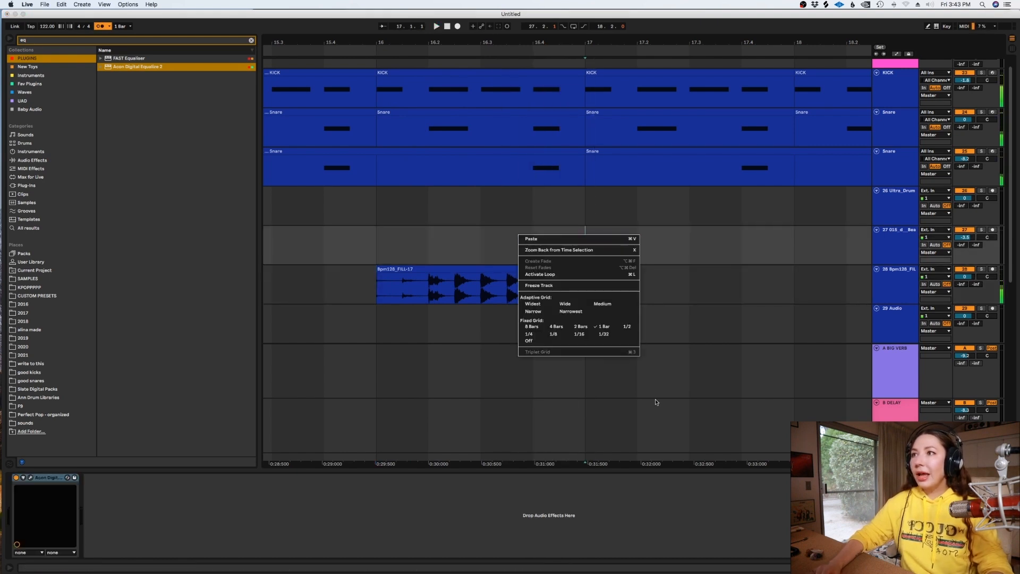
pyautogui.click(580, 335)
pyautogui.click(474, 299)
pyautogui.press('space')
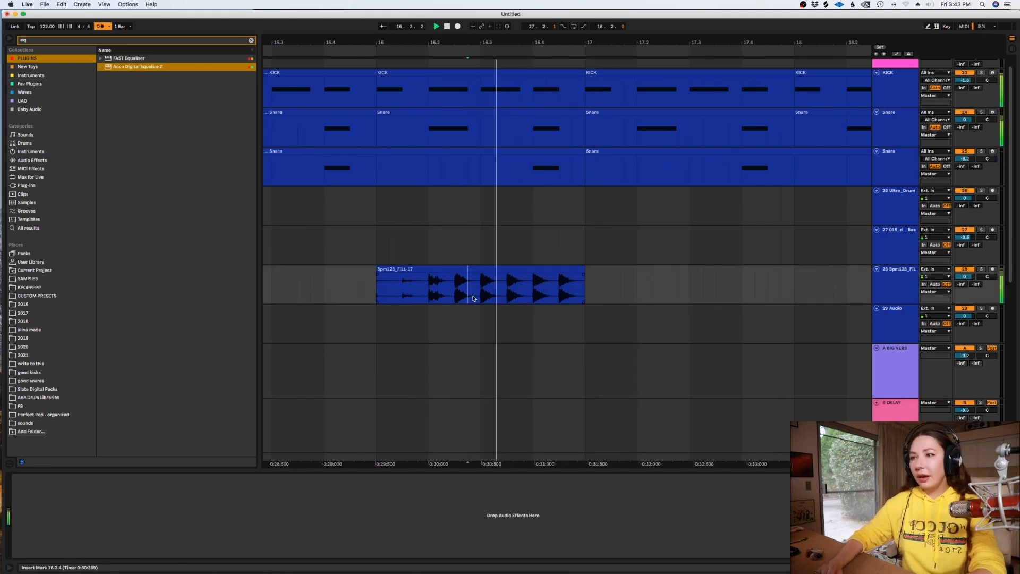
pyautogui.press('+')
pyautogui.press('space')
# Split out the 1/16 hit at 16.4.1, duplicate it three times to the end of the bar, and play back the roll
pyautogui.moveTo(596, 288); pyautogui.dragTo(574, 287)
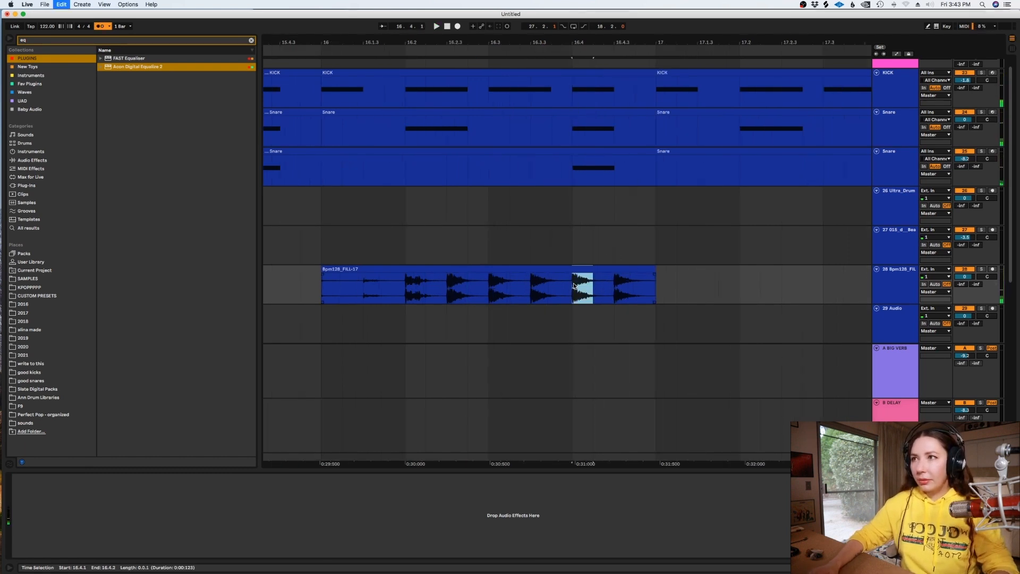
pyautogui.press('super+e')
pyautogui.press('super+d')
pyautogui.press('super+d')
pyautogui.press('super+d')
pyautogui.click(536, 287)
pyautogui.press('space')
pyautogui.press('space')
# Pan the Bpm128_FILL-17 track to about 26L and lower its volume to about -2.6 dB during playback
pyautogui.click(321, 286)
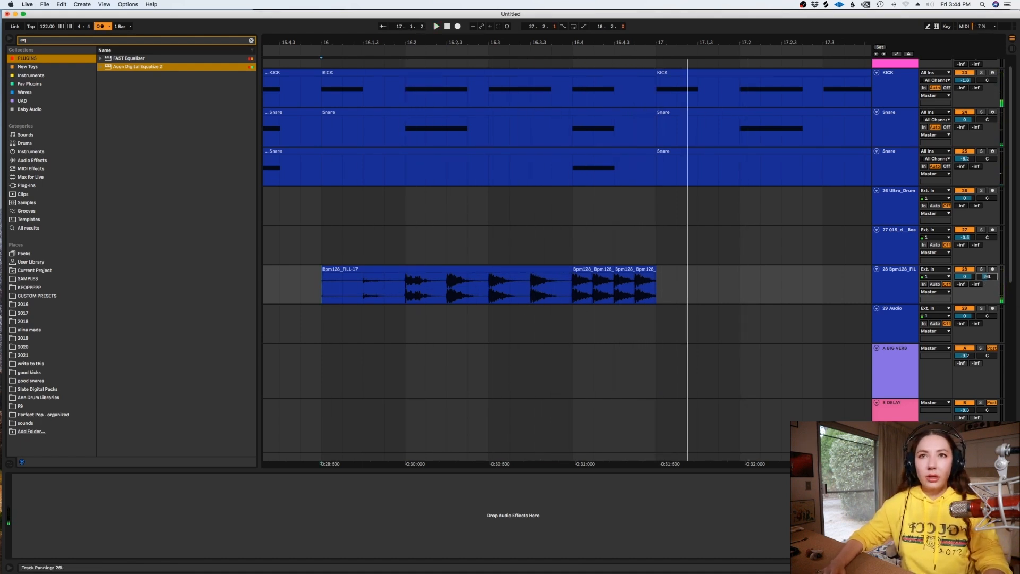
pyautogui.moveTo(964, 276); pyautogui.dragTo(964, 282)
pyautogui.press('space')
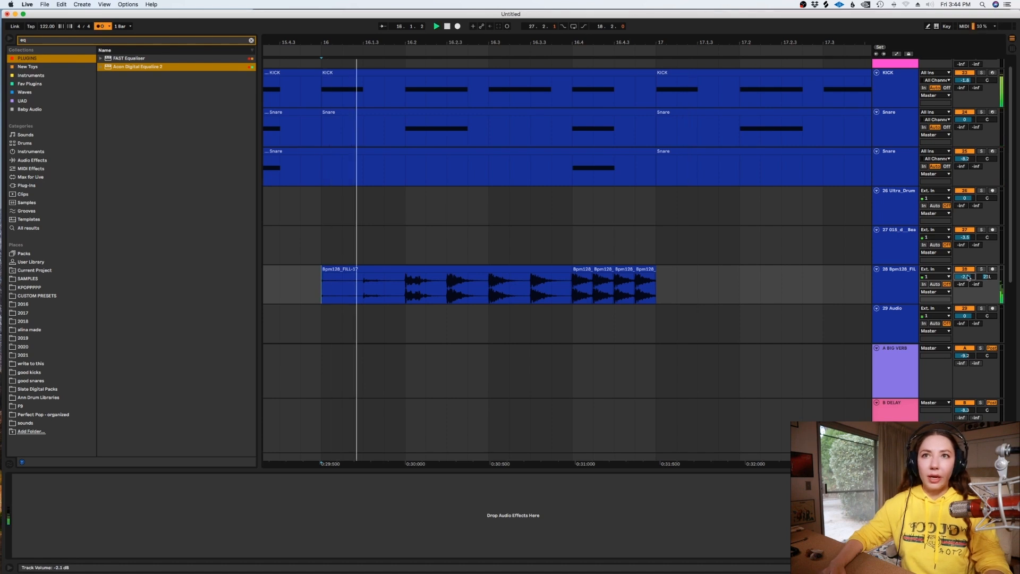
pyautogui.click(632, 228)
pyautogui.press('space')
# Audition more drum loops in Splice, then copy fg2_top128_krak.wav and paste it at bar 13 on the empty audio track
pyautogui.press('-')
pyautogui.press('-')
pyautogui.press('-')
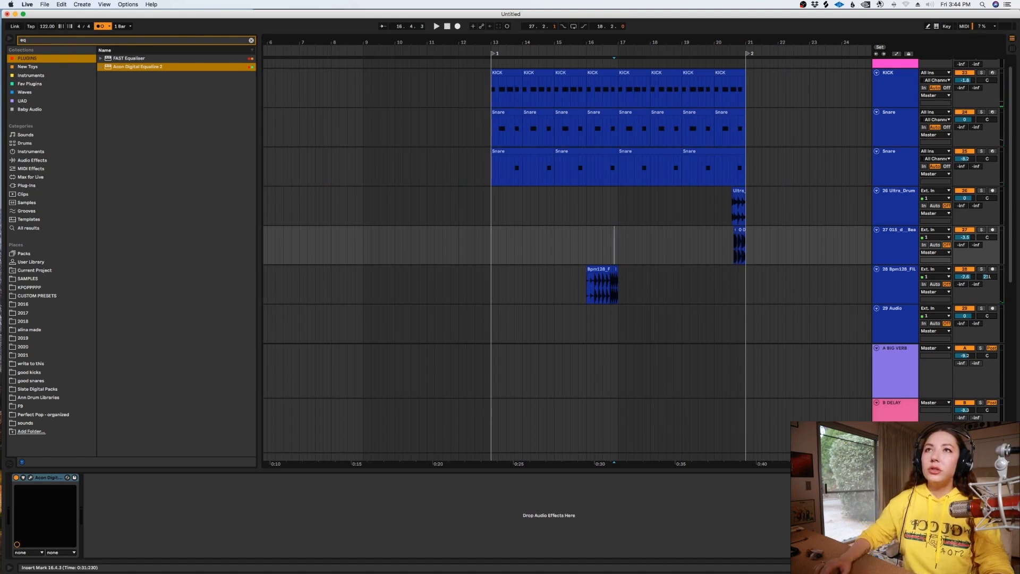
pyautogui.click(825, 7)
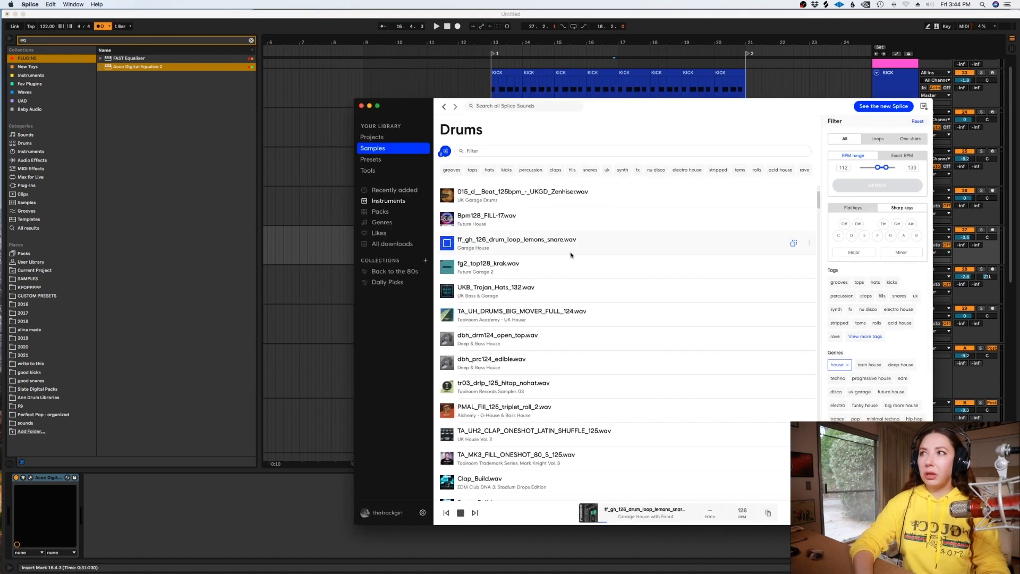
pyautogui.press('Down')
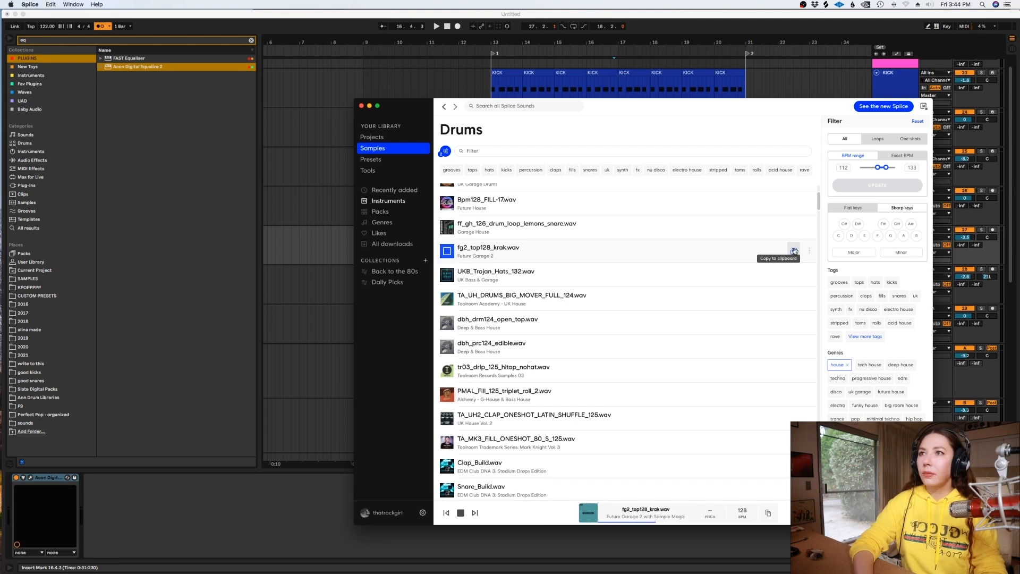
pyautogui.click(328, 259)
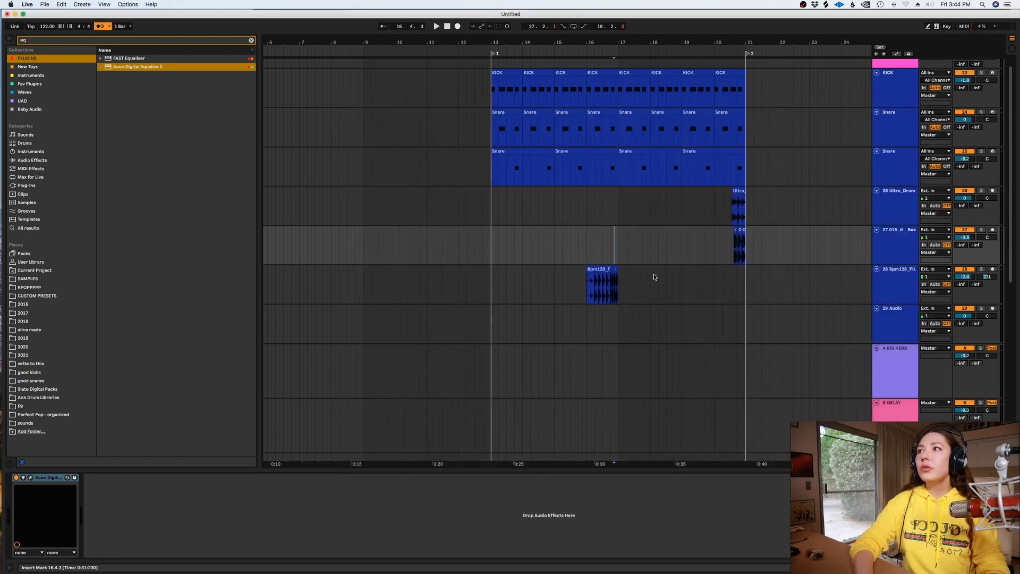
pyautogui.click(498, 324)
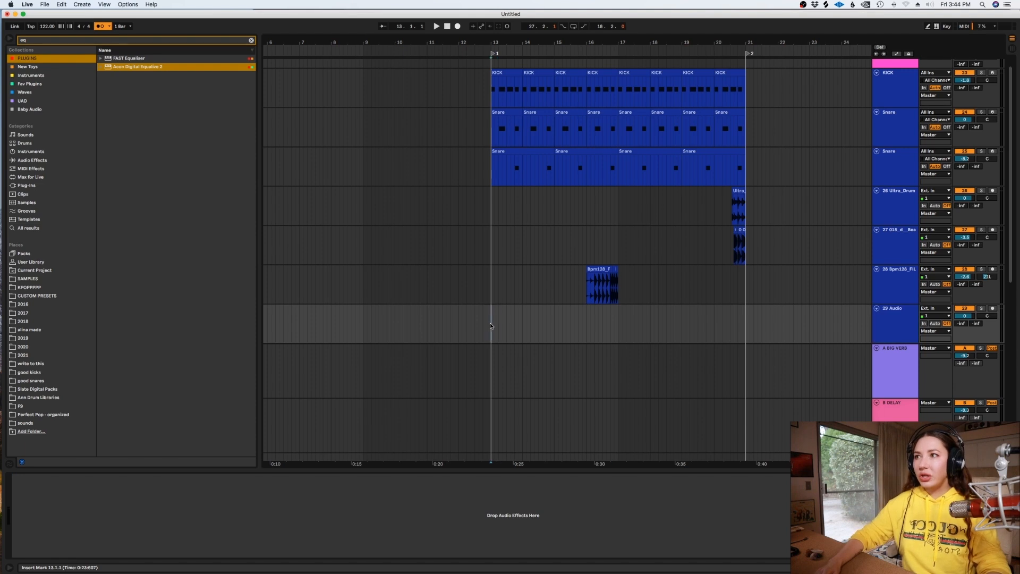
pyautogui.press('+')
pyautogui.press('+')
pyautogui.press('+')
pyautogui.press('super+v')
# Play the fg2_top128_krak loop with the beat, lower its track volume to about -5.7 dB and hide the device view
pyautogui.click(549, 303)
pyautogui.press('+')
pyautogui.press('space')
pyautogui.press('space')
pyautogui.click(455, 314)
pyautogui.press('space')
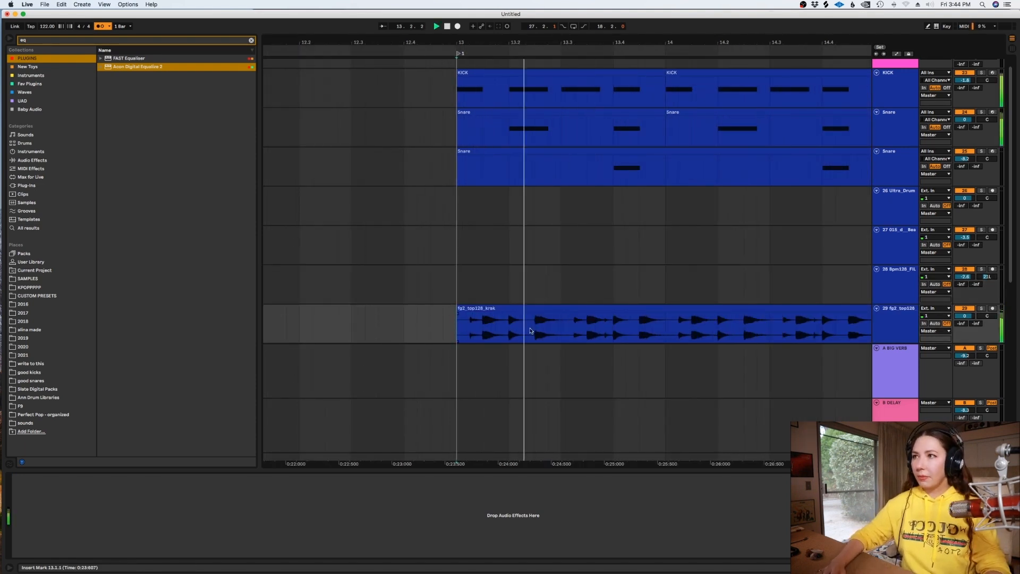
pyautogui.click(666, 327)
pyautogui.press('-')
pyautogui.press('-')
pyautogui.press('super+alt+l')
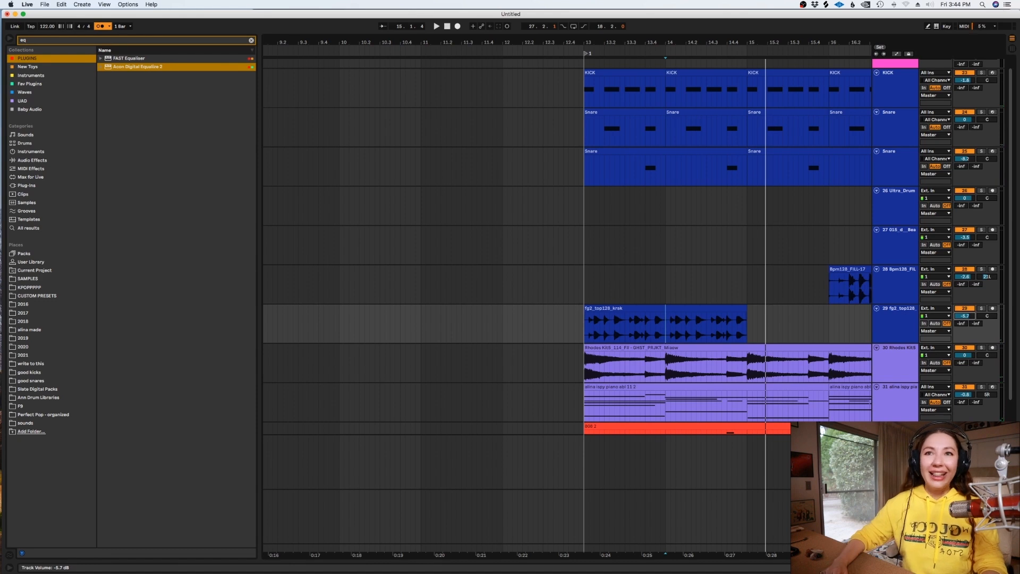
pyautogui.moveTo(586, 553); pyautogui.dragTo(373, 567)
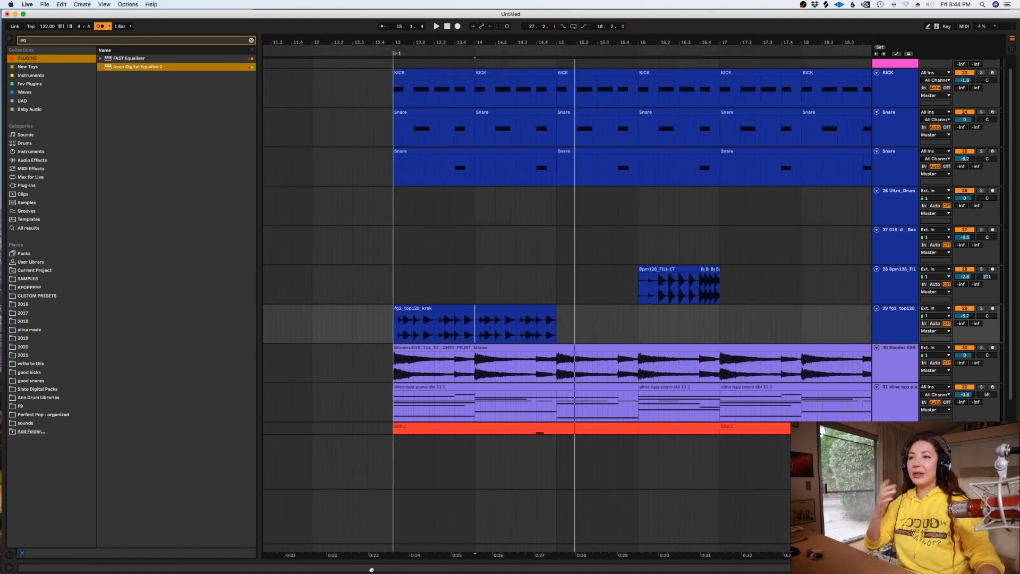
# Set the fixed grid to 1 Bar and duplicate the fg2_top128_krak clip three times to fill the section up to bar 21
pyautogui.rightClick(577, 326)
pyautogui.click(563, 305)
pyautogui.press('-')
pyautogui.press('-')
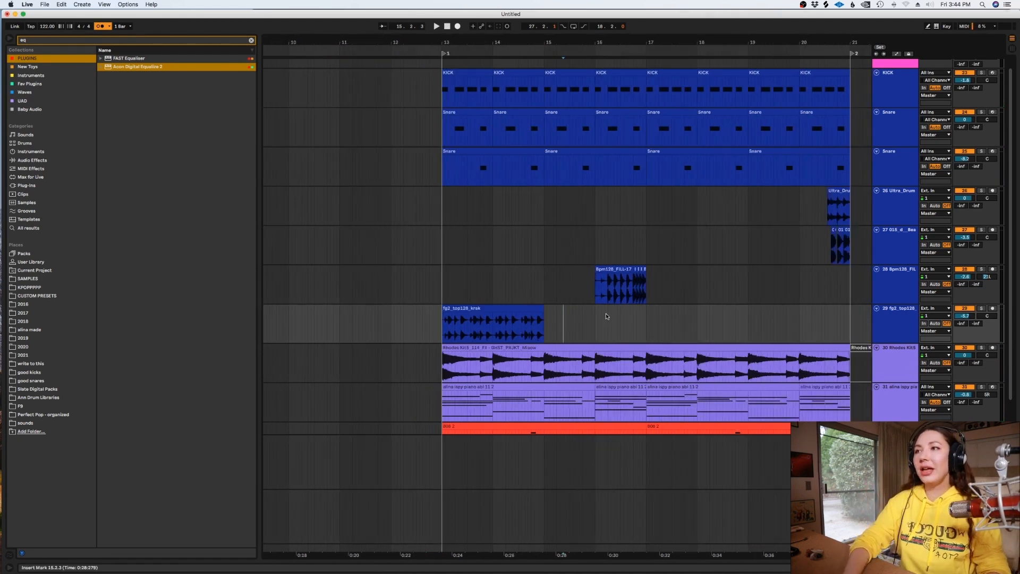
pyautogui.rightClick(614, 321)
pyautogui.click(701, 412)
pyautogui.click(531, 319)
pyautogui.press('super+d')
pyautogui.press('super+d')
pyautogui.press('super+d')
# Play the arrangement with the repeated top loop and lower the loop track's volume further
pyautogui.click(481, 282)
pyautogui.press('space')
pyautogui.moveTo(964, 316); pyautogui.dragTo(964, 321)
# Group the two Snare tracks together
pyautogui.click(905, 138)
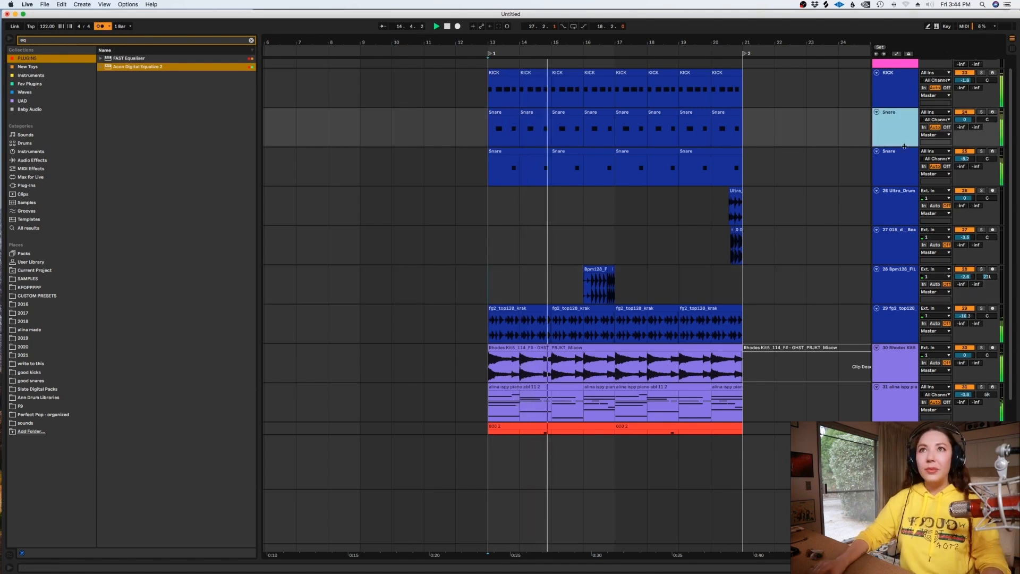
pyautogui.keyDown('shift'); pyautogui.click(903, 164); pyautogui.keyUp('shift')
pyautogui.click(906, 130)
pyautogui.keyDown('shift'); pyautogui.click(905, 159); pyautogui.keyUp('shift')
pyautogui.press('super+g')
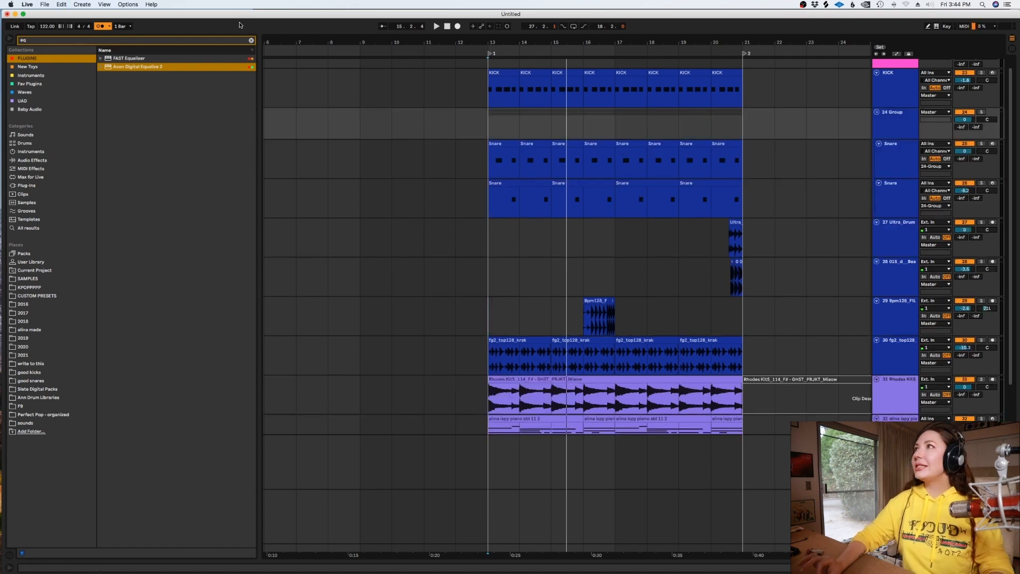
# Search the plug-ins for "valha" and add ValhallaVintageVerb to the snare group
pyautogui.click(251, 41)
pyautogui.write('valha')
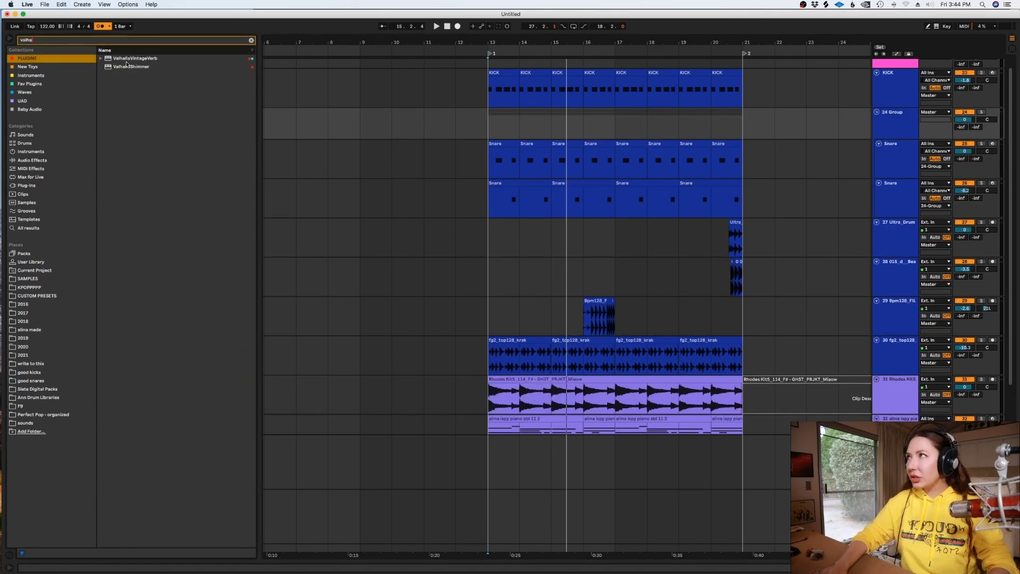
pyautogui.moveTo(127, 60); pyautogui.dragTo(487, 114)
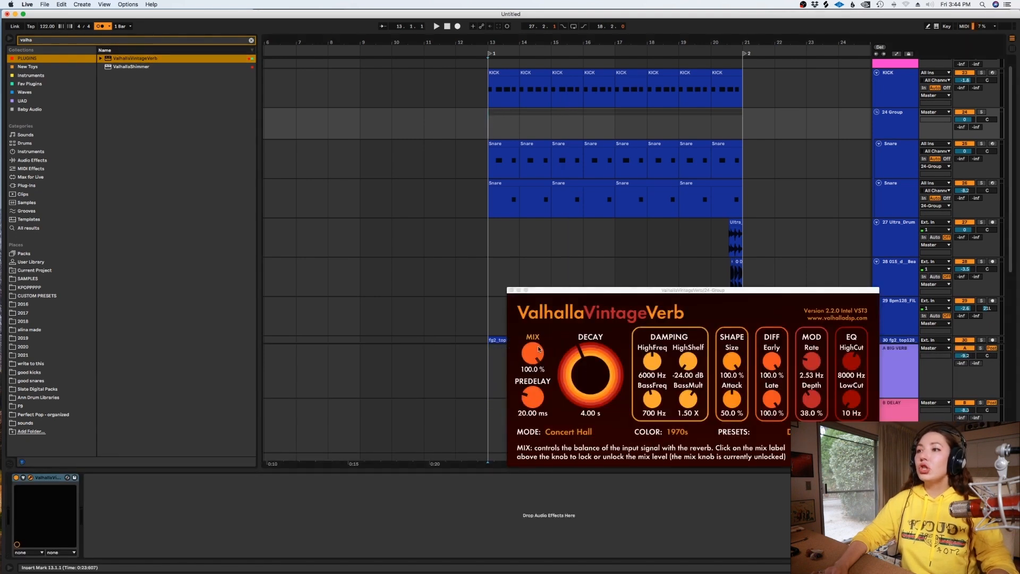
# Set the reverb's mix to 43.6 %, decay to 1.40 s, low cut to 460 Hz and colour to 1980s
pyautogui.moveTo(526, 396); pyautogui.dragTo(527, 415)
pyautogui.moveTo(598, 346); pyautogui.dragTo(597, 357)
pyautogui.moveTo(849, 408); pyautogui.dragTo(850, 391)
pyautogui.press('space')
pyautogui.click(678, 432)
pyautogui.click(683, 451)
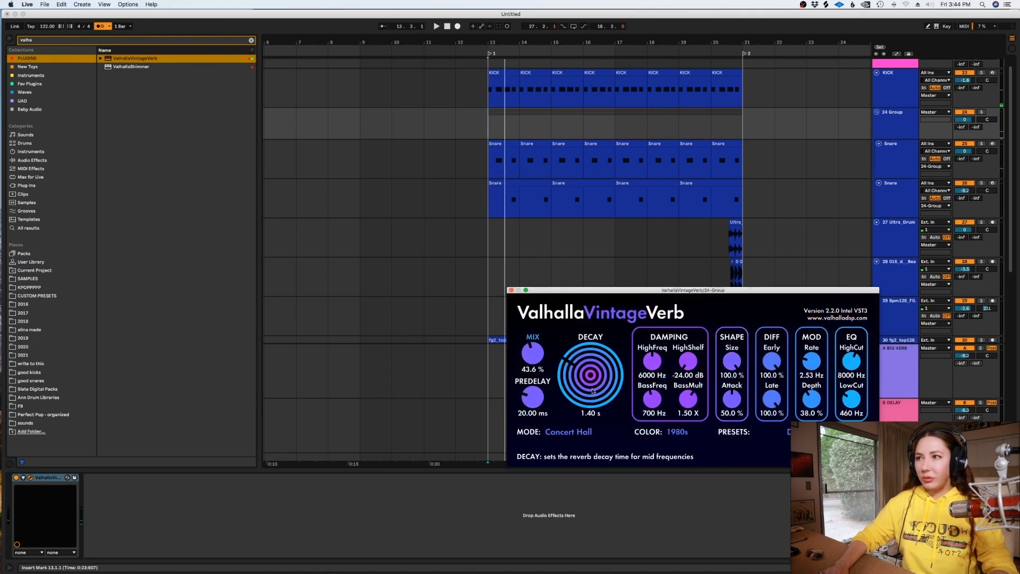
# Reduce the reverb mix to 21.7 %, choose the Smooth Plate mode and shorten the decay to 0.79 s during playback
pyautogui.moveTo(530, 357); pyautogui.dragTo(524, 399)
pyautogui.click(567, 430)
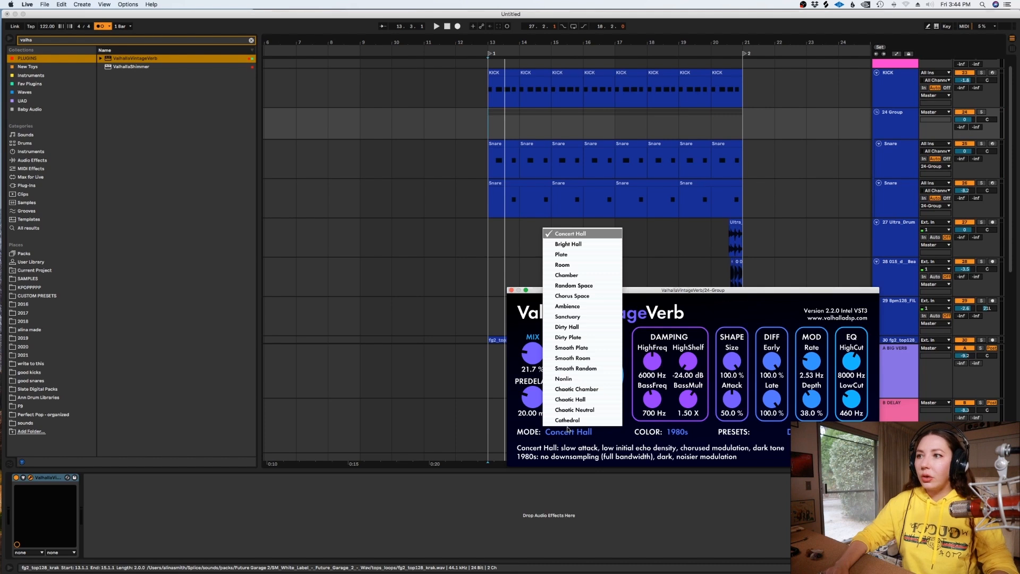
pyautogui.click(577, 350)
pyautogui.press('space')
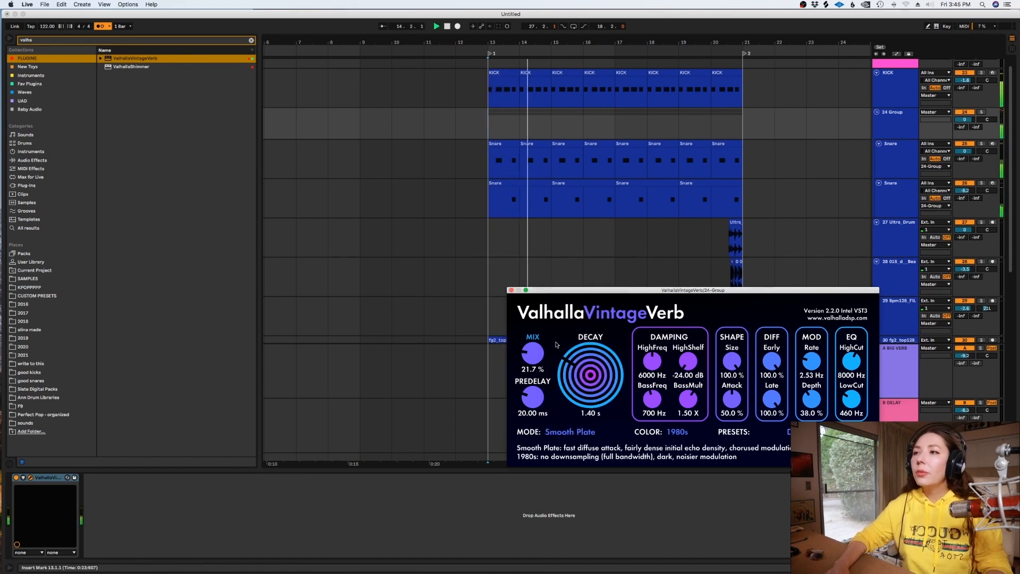
pyautogui.moveTo(571, 361); pyautogui.dragTo(580, 396)
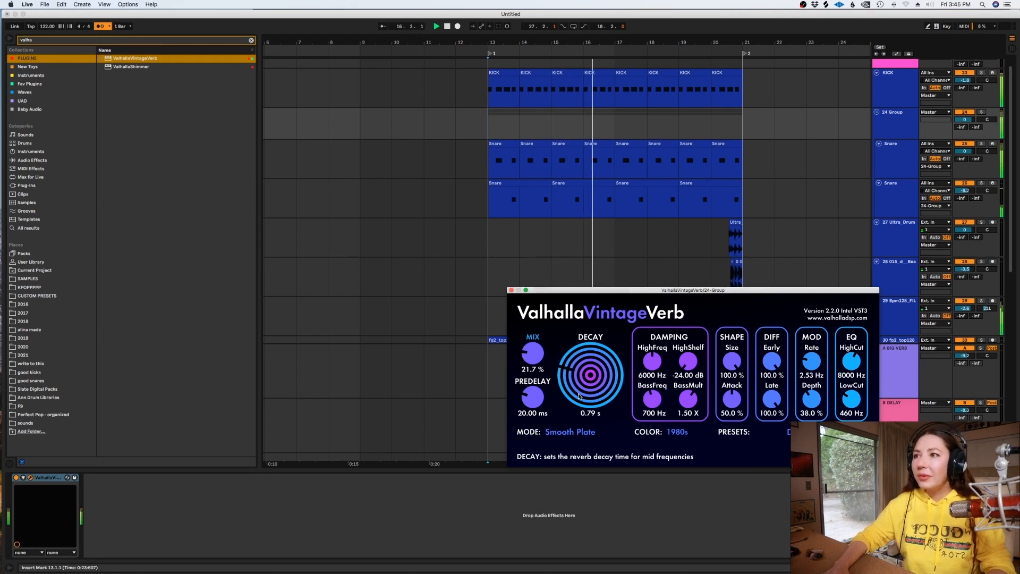
# Close the reverb window, lower the snare group's volume to about -2.9 dB and fold the group
pyautogui.click(511, 290)
pyautogui.scroll(1, 654, 215)
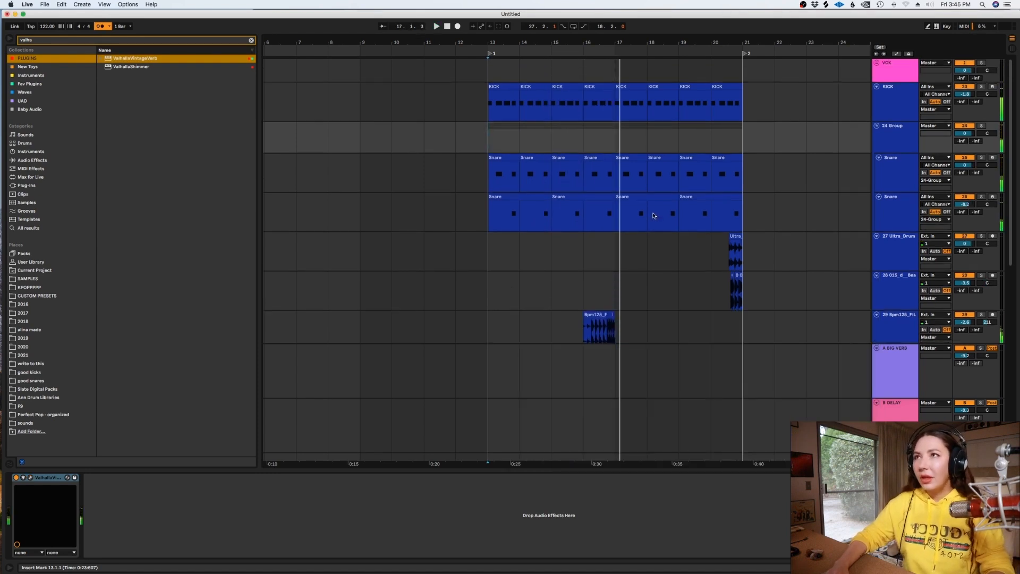
pyautogui.click(896, 126)
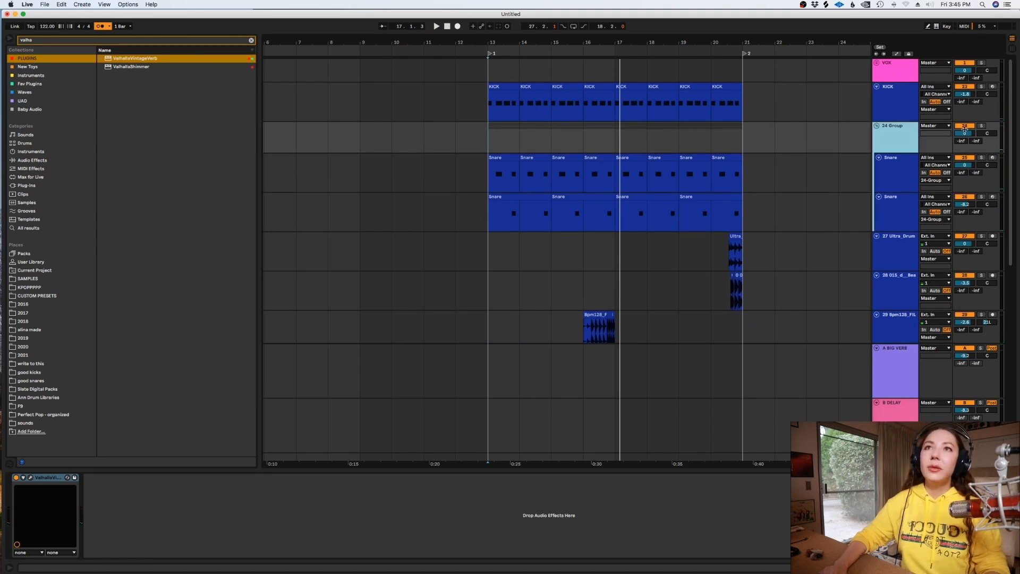
pyautogui.moveTo(966, 135); pyautogui.dragTo(965, 140)
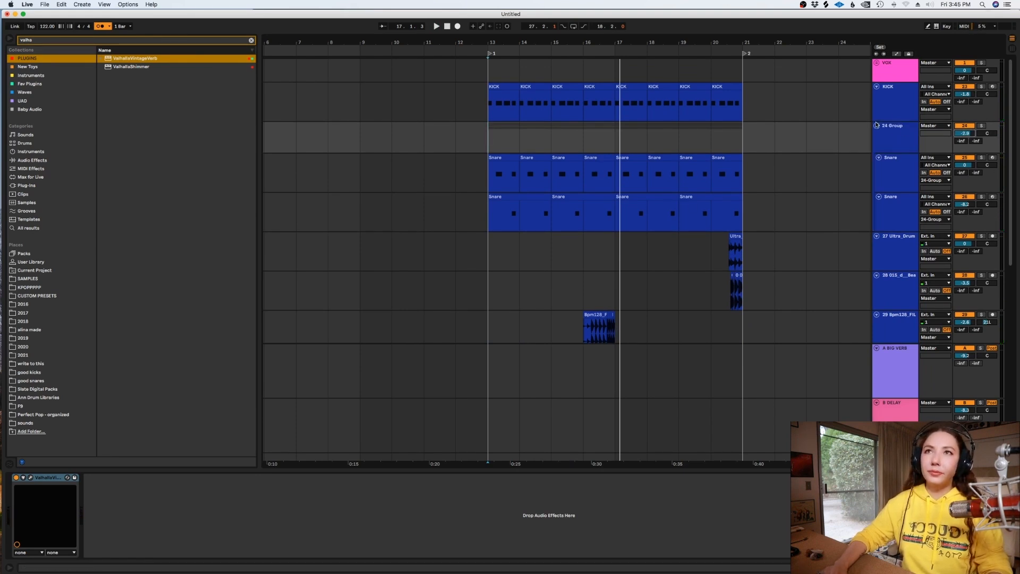
pyautogui.click(876, 125)
pyautogui.click(514, 173)
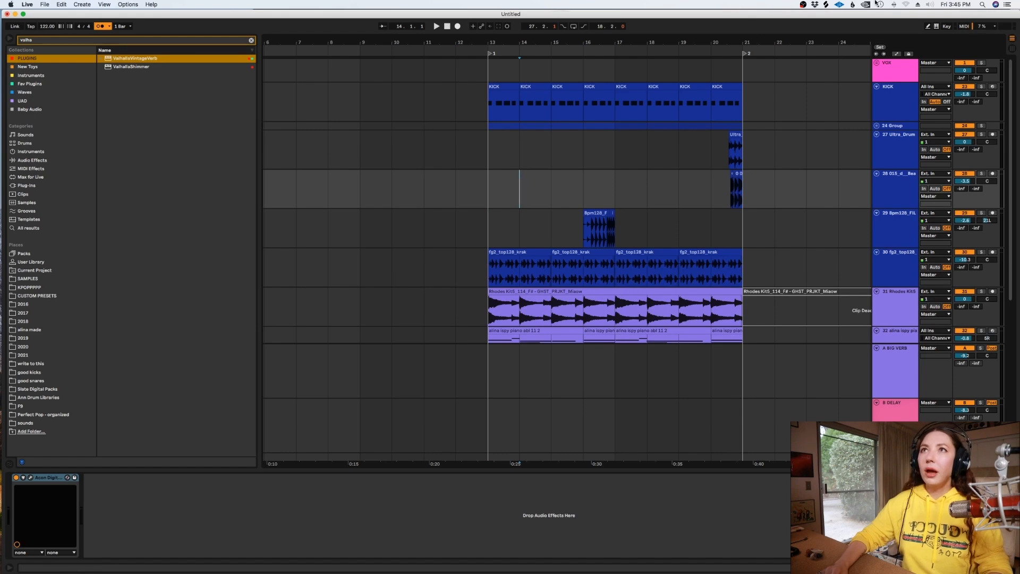
# Switch to Splice, audition drum samples and place dbh_prc124_edible.wav at bar 13 on a new track below fg2_top128_krak
pyautogui.click(826, 6)
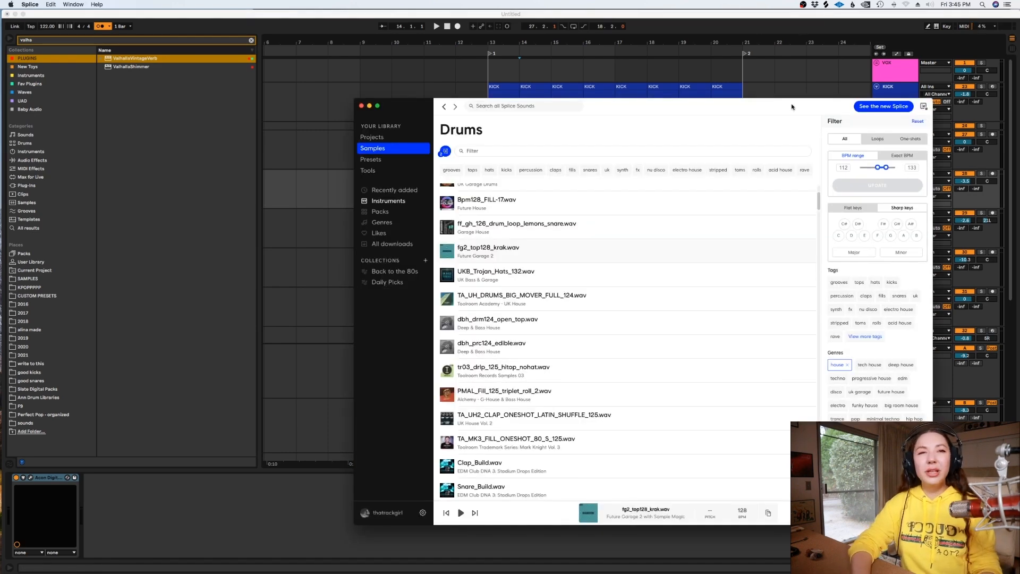
pyautogui.scroll(-1, 732, 190)
pyautogui.press('Down')
pyautogui.press('Down')
pyautogui.press('Down')
pyautogui.press('Down')
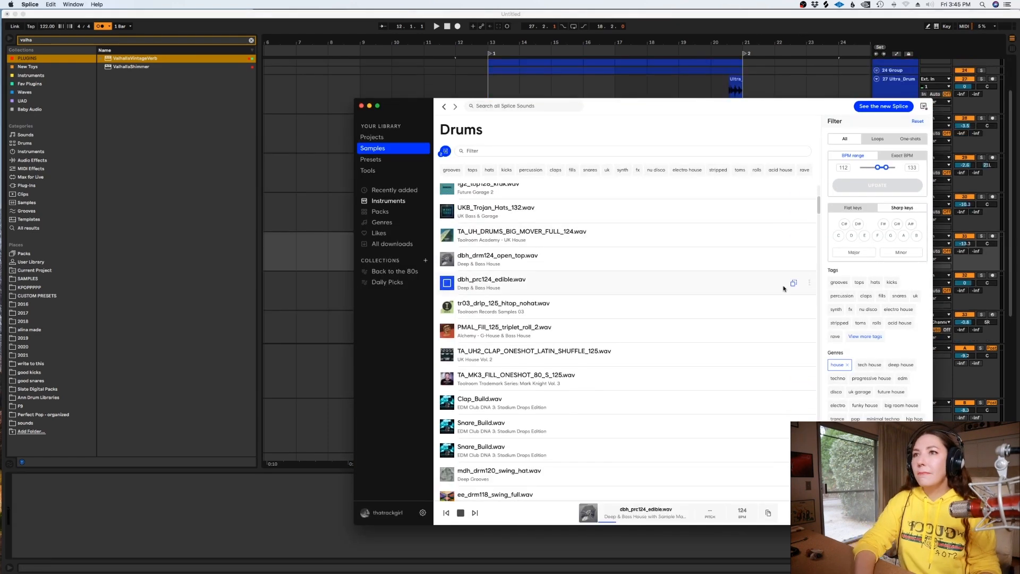
pyautogui.click(328, 279)
pyautogui.click(487, 260)
pyautogui.press('super+v')
# Split off the first beat of the dbh_prc124_edible clip and duplicate the one-beat slice along bars 13 and 14
pyautogui.press('+')
pyautogui.press('+')
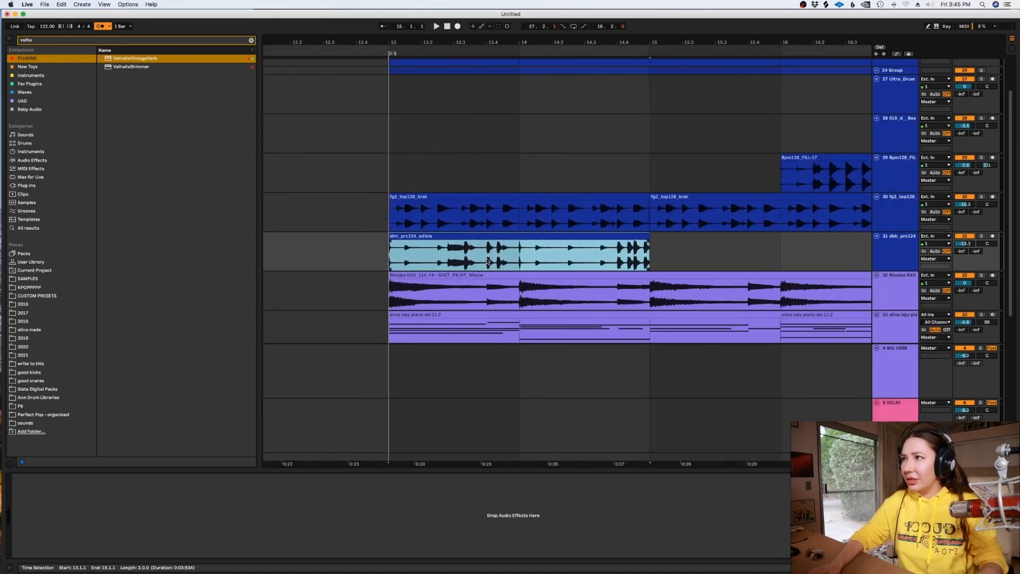
pyautogui.rightClick(487, 260)
pyautogui.click(548, 501)
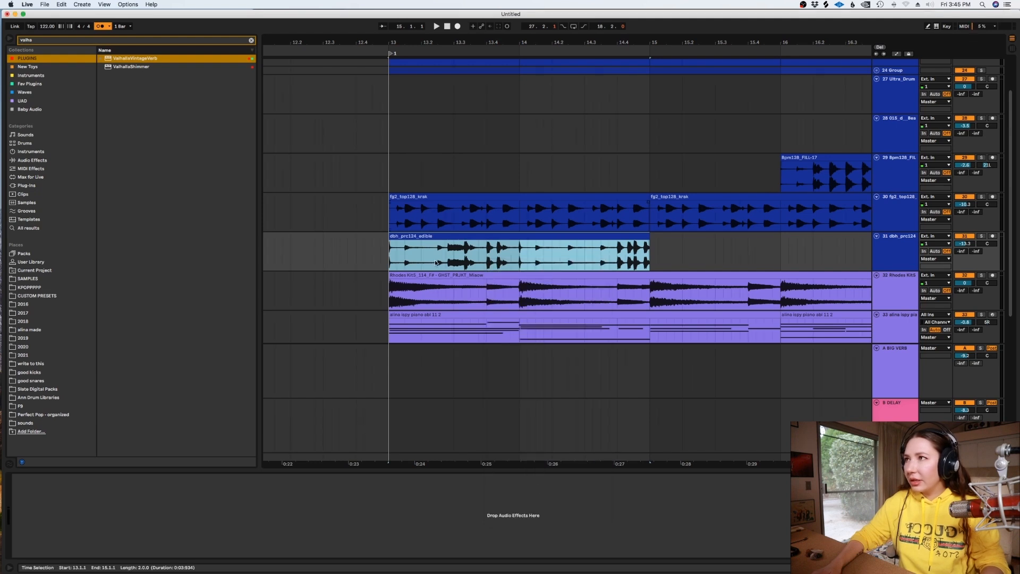
pyautogui.click(421, 250)
pyautogui.press('super+e')
pyautogui.click(407, 235)
pyautogui.press('super+d')
pyautogui.press('super+d')
pyautogui.press('super+d')
pyautogui.press('super+d')
pyautogui.press('super+d')
# Play the sliced percussion from just before bar 13 and duplicate a slice over the last beat of bar 14
pyautogui.click(381, 254)
pyautogui.press('space')
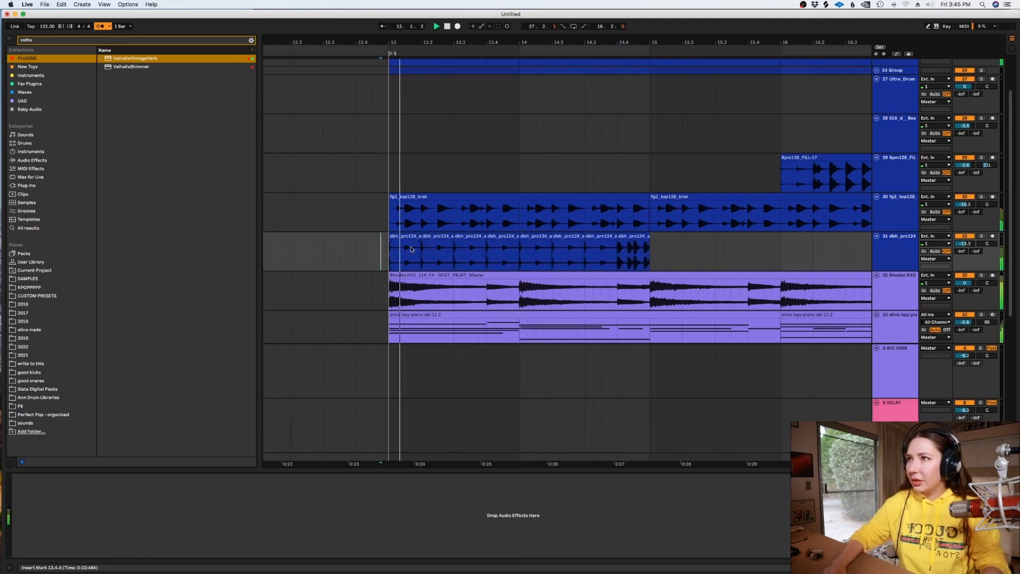
pyautogui.click(599, 235)
pyautogui.press('super+d')
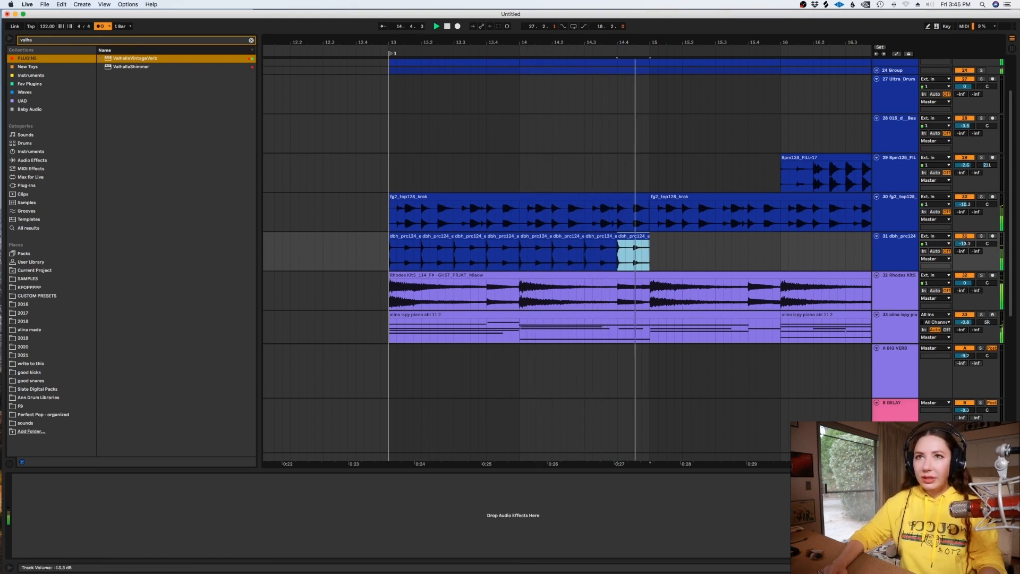
# Raise the dbh_prc124 track's volume to about -3.8 dB, checking it in solo and within the beat during playback
pyautogui.moveTo(963, 244); pyautogui.dragTo(964, 238)
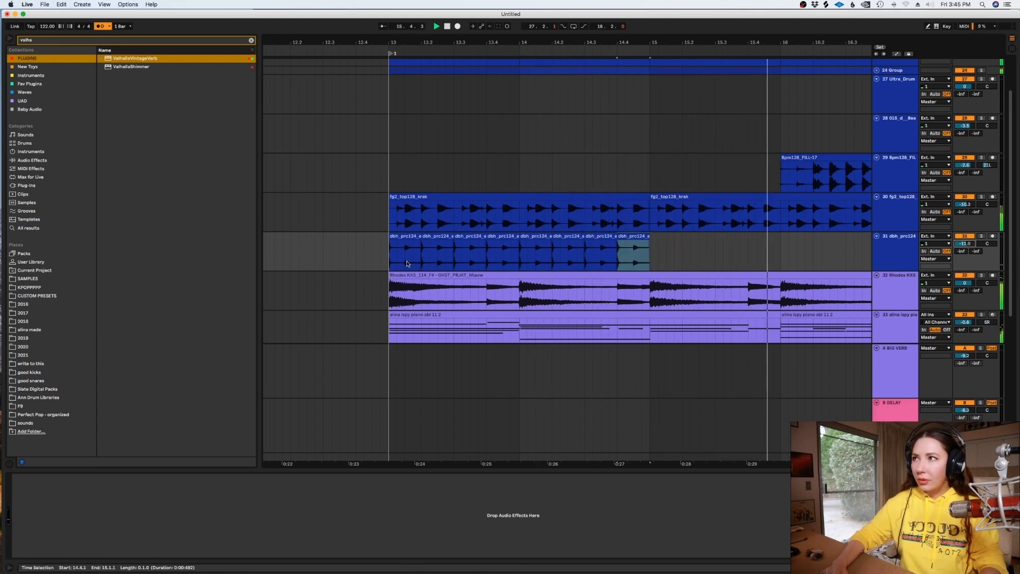
pyautogui.press('space')
pyautogui.click(381, 249)
pyautogui.press('space')
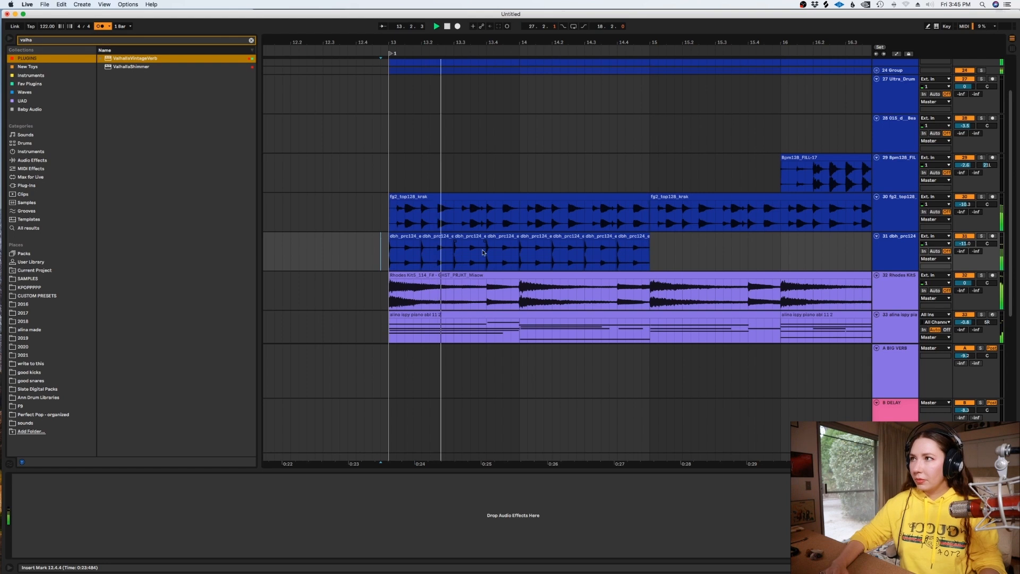
pyautogui.click(981, 236)
pyautogui.click(981, 236)
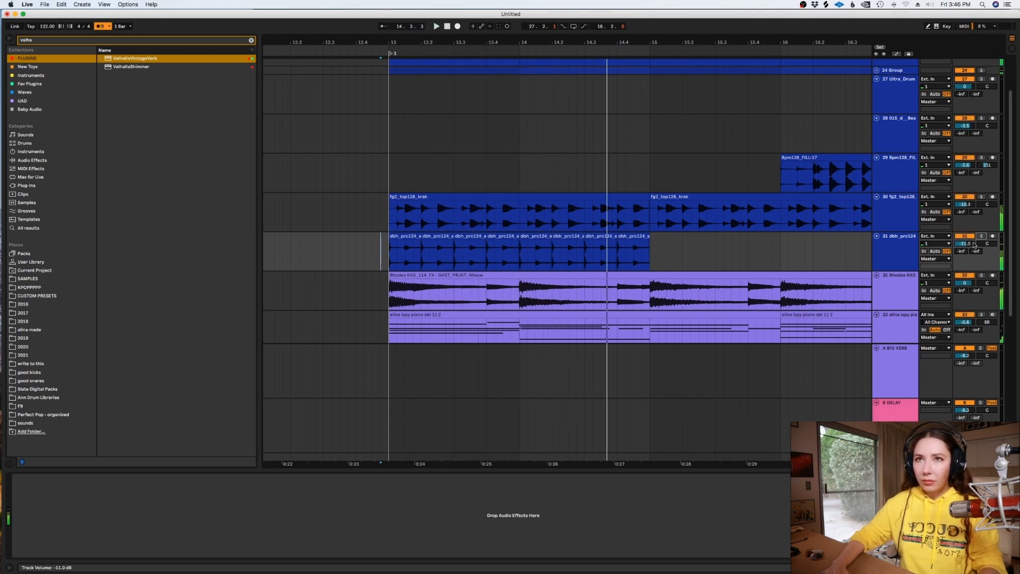
pyautogui.press('space')
pyautogui.moveTo(973, 244); pyautogui.dragTo(975, 249)
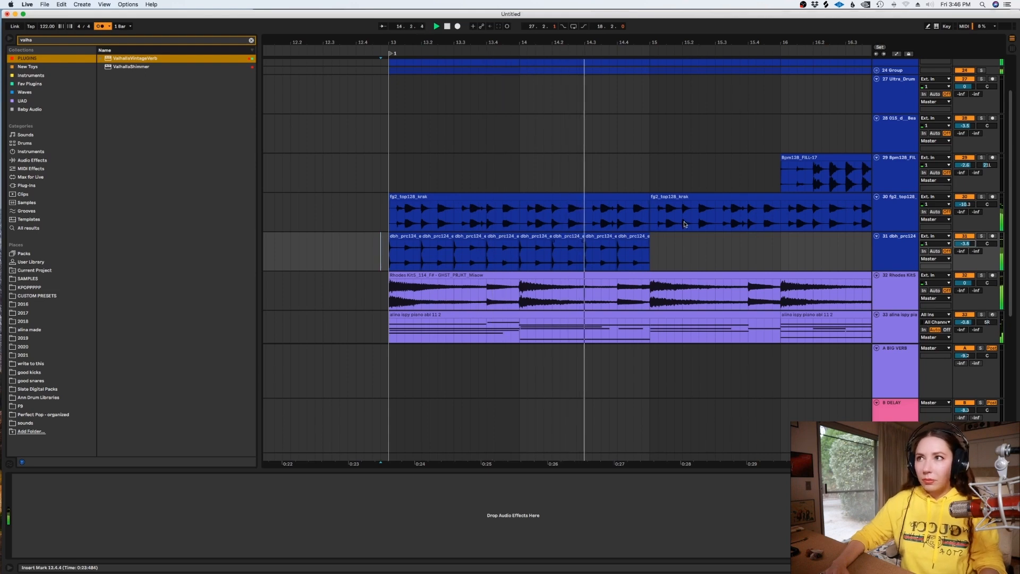
# Duplicate the two-bar percussion slice pattern three times so that it runs from bar 13 to bar 21
pyautogui.click(637, 238)
pyautogui.keyDown('shift'); pyautogui.click(401, 234); pyautogui.keyUp('shift')
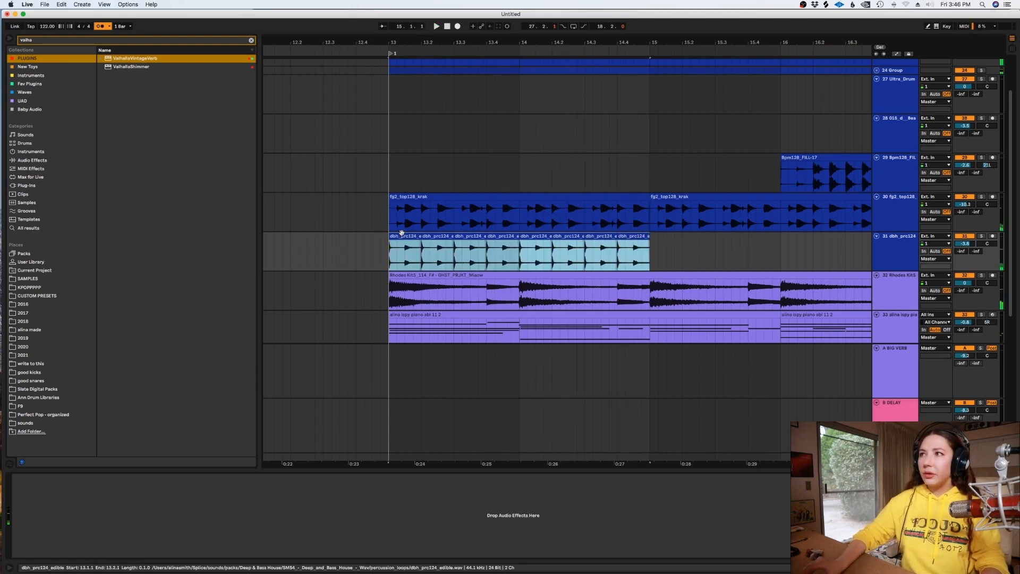
pyautogui.press('super+d')
pyautogui.press('-')
pyautogui.press('-')
pyautogui.press('-')
pyautogui.press('super+d')
pyautogui.press('super+d')
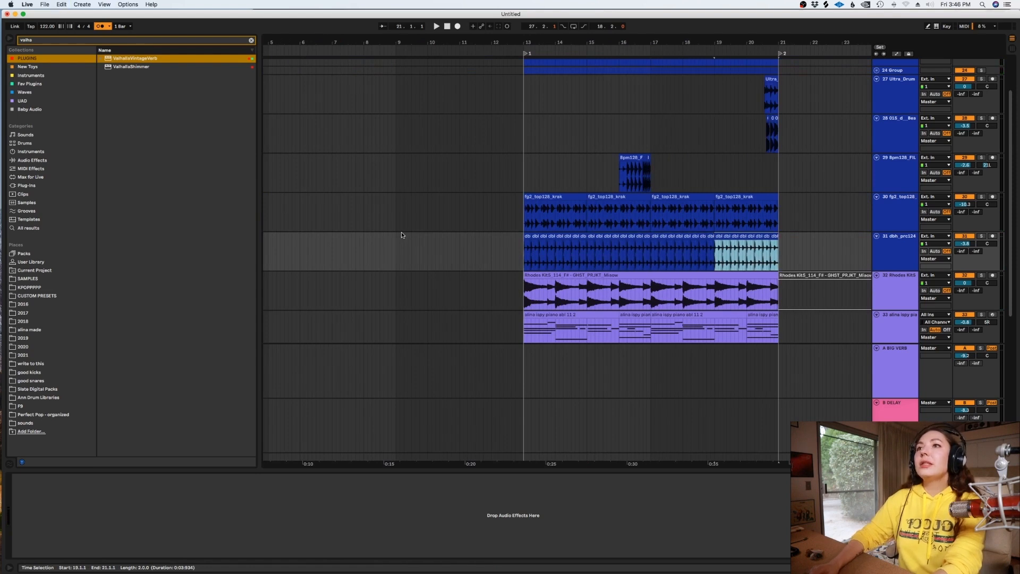
# Hide the device view to make room for all the tracks down to the 808
pyautogui.scroll(3, 640, 171)
pyautogui.click(638, 171)
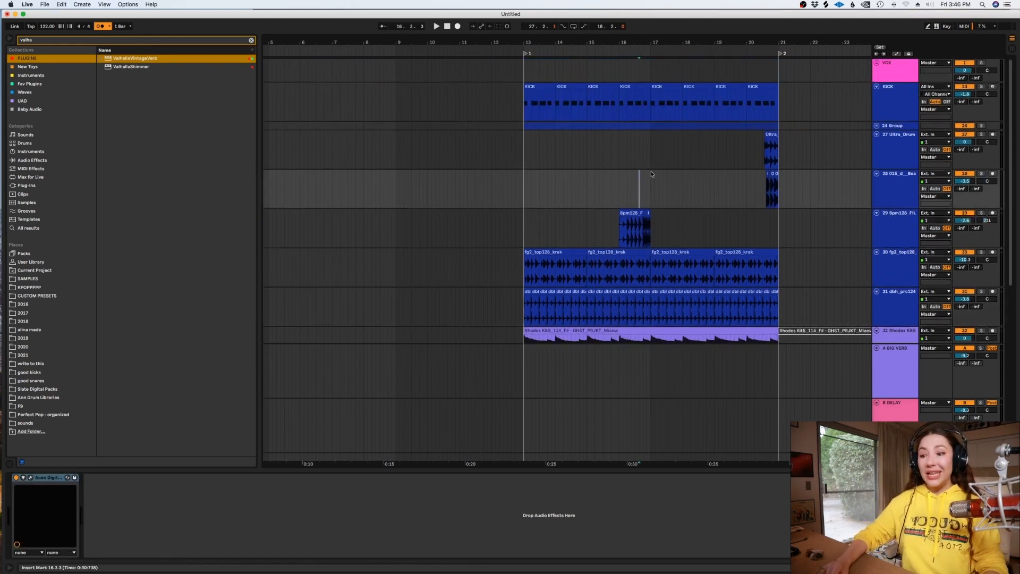
pyautogui.press('-')
pyautogui.press('super+alt+l')
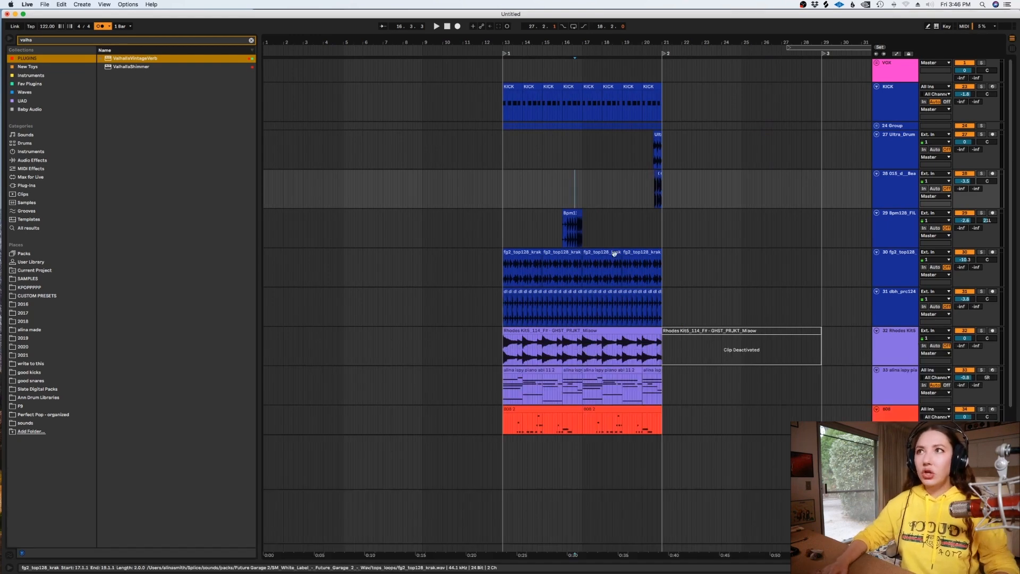
pyautogui.click(625, 229)
pyautogui.press('+')
# Set the arrangement's fixed grid to 1 Bar and play the beat from bar 13
pyautogui.scroll(-3, 605, 231)
pyautogui.rightClick(389, 288)
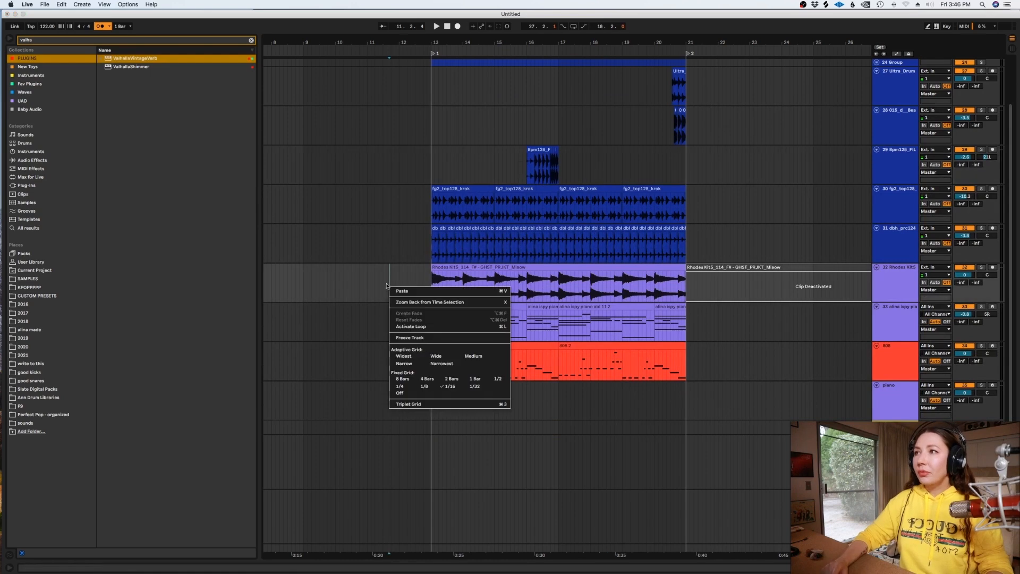
pyautogui.click(475, 379)
pyautogui.click(434, 372)
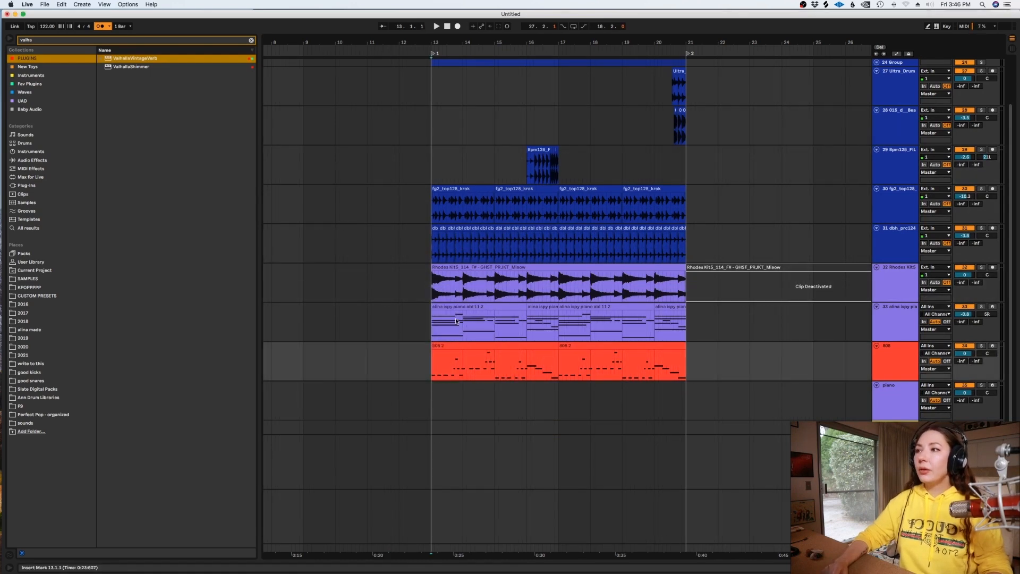
pyautogui.press('super+t')
pyautogui.press('space')
pyautogui.scroll(2, 809, 321)
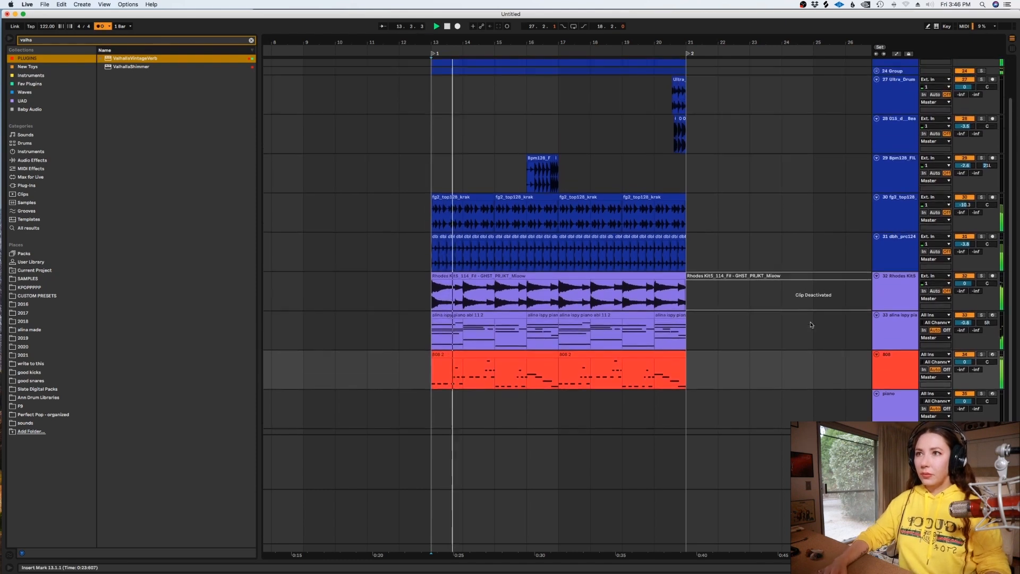
# Insert a MIDI track directly below the 808 track and colour it the same red
pyautogui.click(888, 359)
pyautogui.scroll(-1, 666, 302)
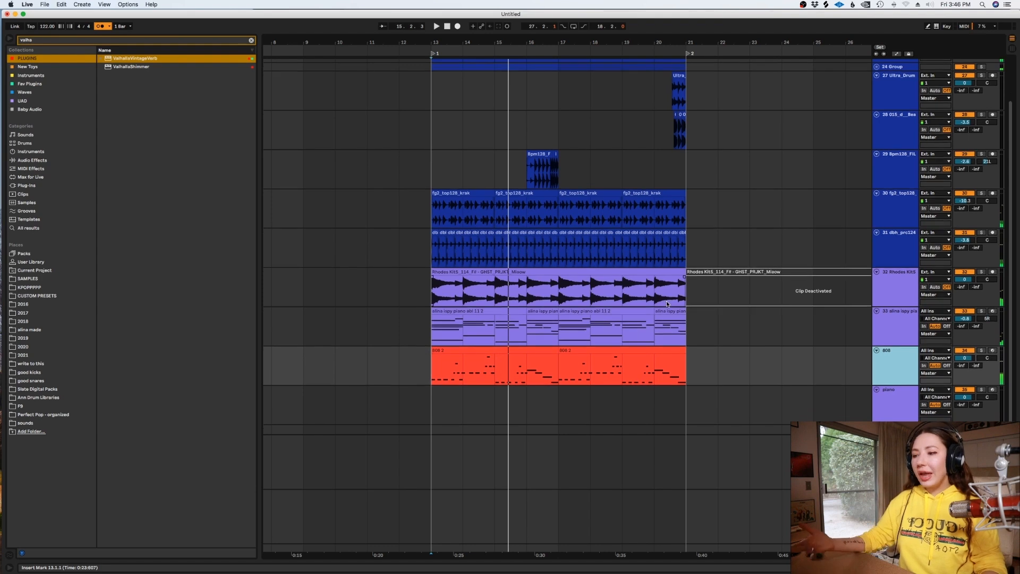
pyautogui.press('super+shift+t')
pyautogui.click(449, 374)
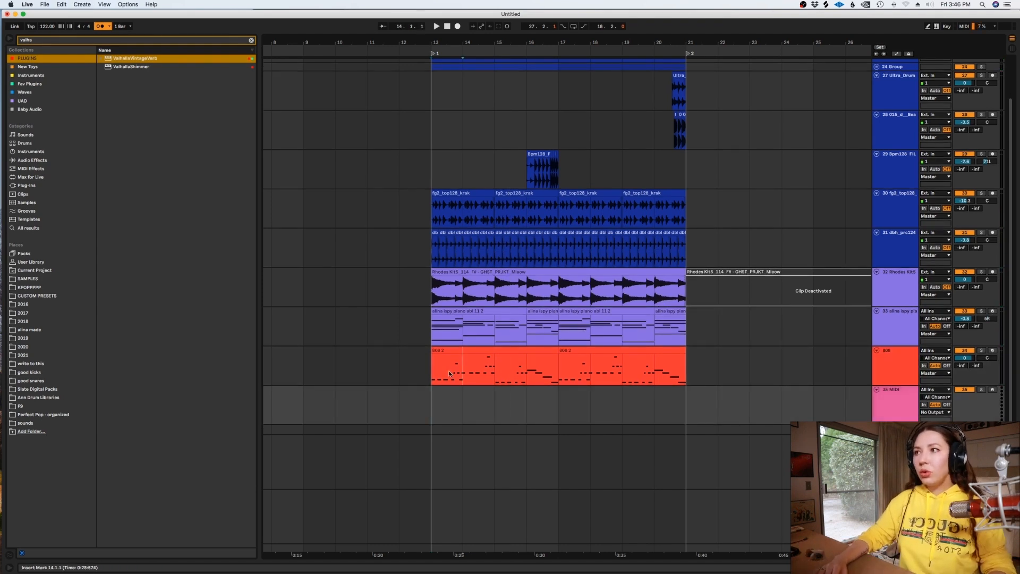
pyautogui.press('space')
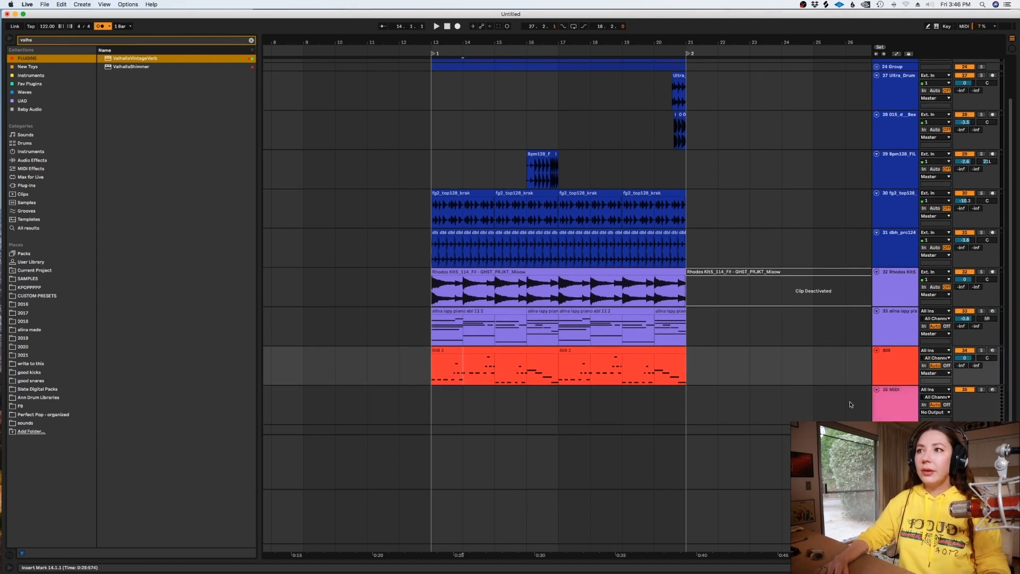
pyautogui.rightClick(885, 408)
pyautogui.click(889, 362)
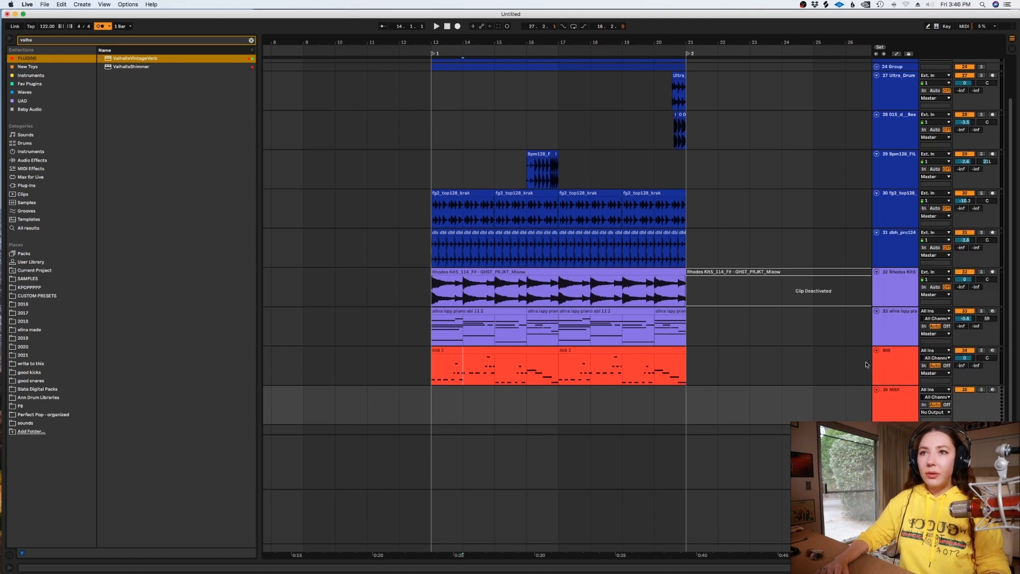
# Copy the first four-bar 808 clip onto the new MIDI track at bar 13
pyautogui.scroll(-1, 735, 367)
pyautogui.click(493, 343)
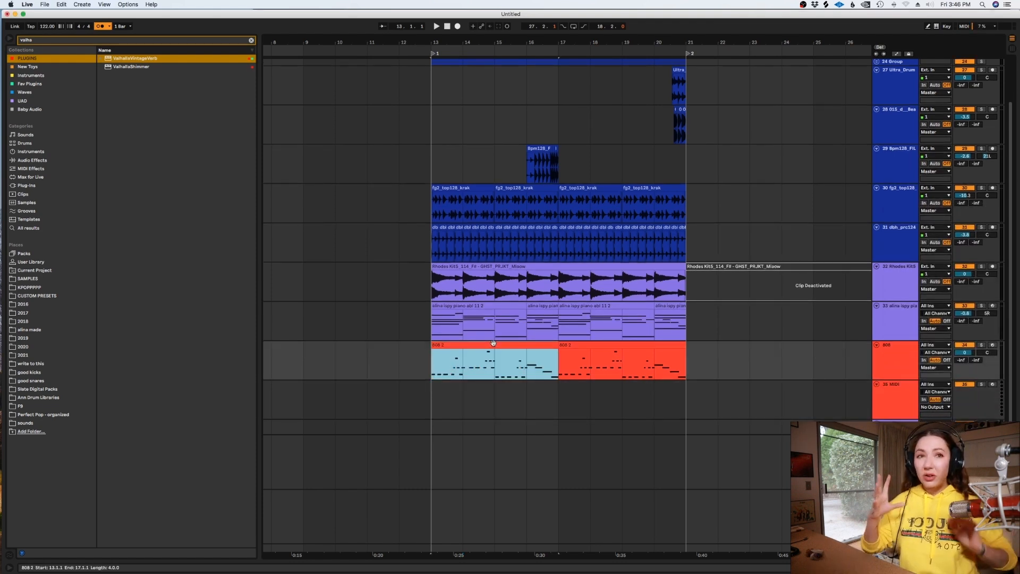
pyautogui.moveTo(489, 346); pyautogui.dragTo(489, 386)
# Choose a finer grid and cut sections out of the copied 808 clip, keeping three separate segments within bars 13 to 16
pyautogui.click(431, 392)
pyautogui.press('+')
pyautogui.rightClick(431, 392)
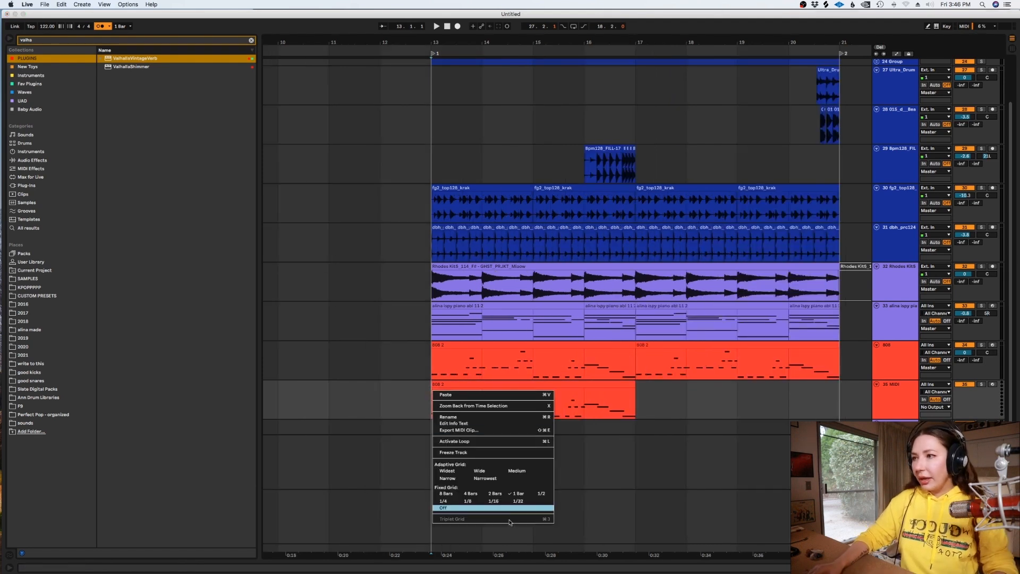
pyautogui.click(483, 500)
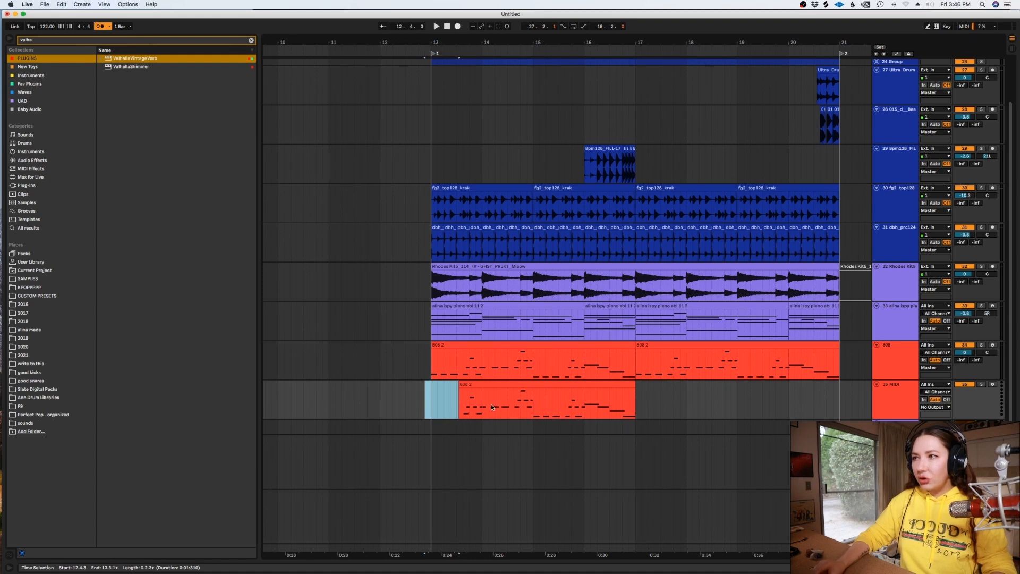
pyautogui.moveTo(495, 407); pyautogui.dragTo(520, 410)
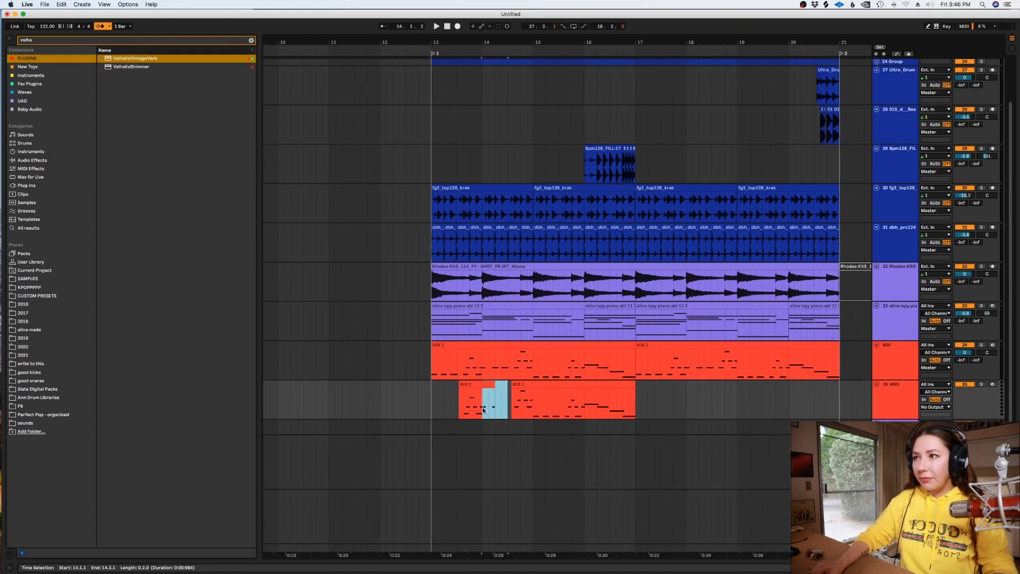
pyautogui.click(532, 414)
pyautogui.moveTo(581, 412); pyautogui.dragTo(622, 413)
pyautogui.click(621, 414)
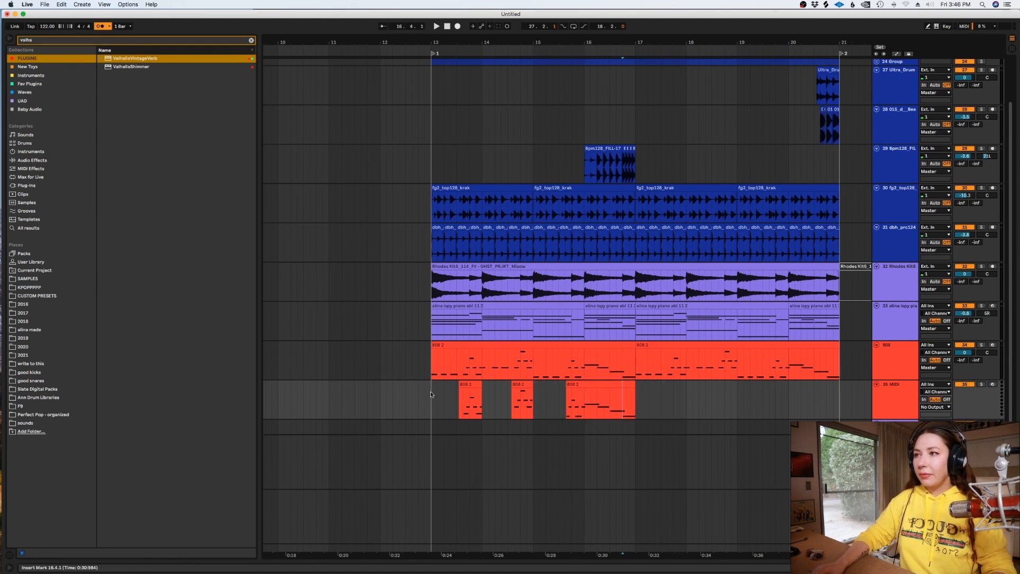
# Duplicate the new track's four-bar arrangement of 808 segments, gaps included, into bars 17 to 20
pyautogui.moveTo(449, 398); pyautogui.dragTo(638, 387)
pyautogui.press('super+d')
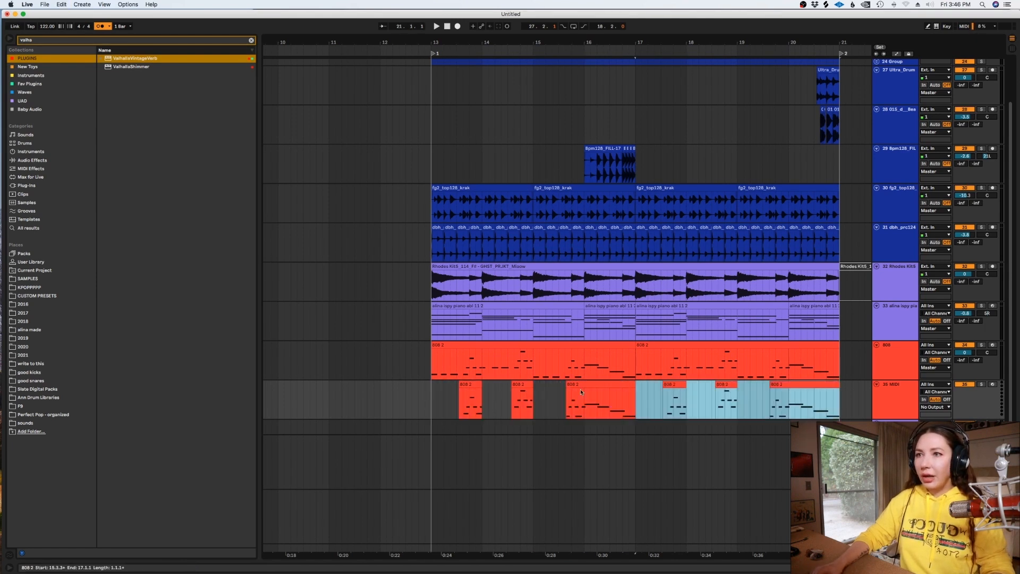
pyautogui.click(436, 405)
# Search the plug-ins for "diva" and load Diva onto the new MIDI track
pyautogui.click(251, 41)
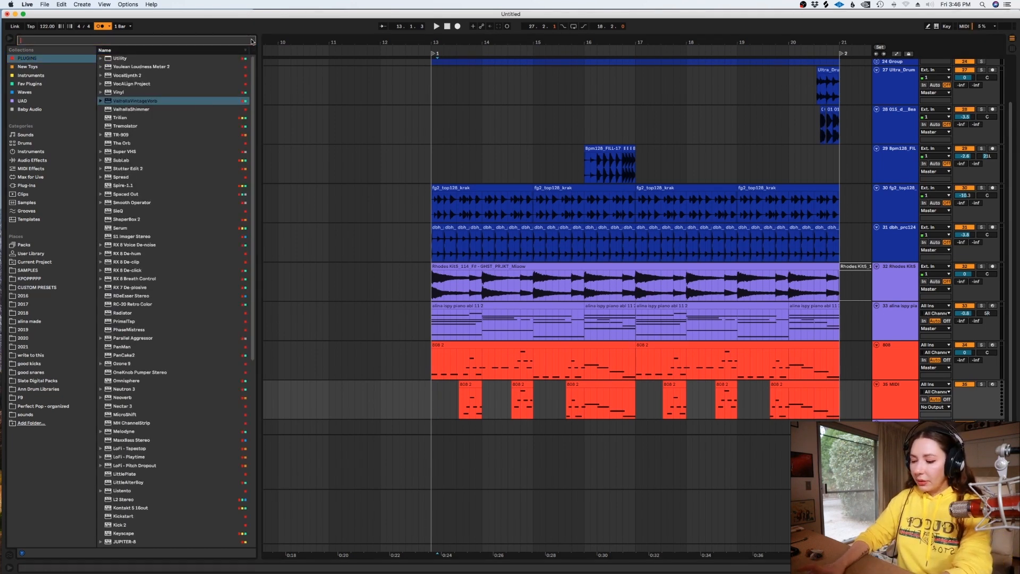
pyautogui.write('diva')
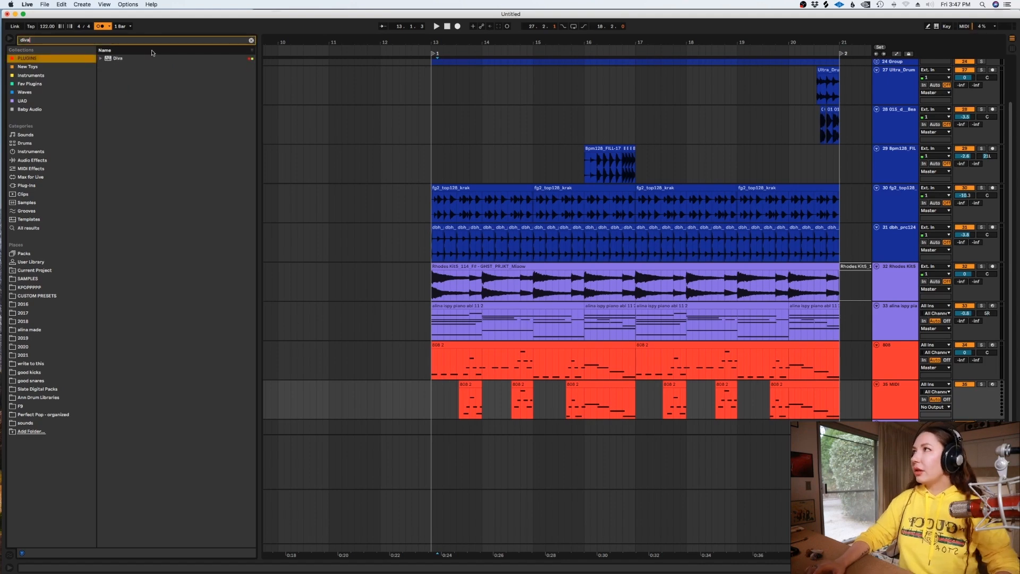
pyautogui.moveTo(108, 59); pyautogui.dragTo(526, 391)
# Load the MK Bass Upright MW preset from Diva's 1 BASS folder and play it with the track soloed
pyautogui.scroll(-5, 549, 277)
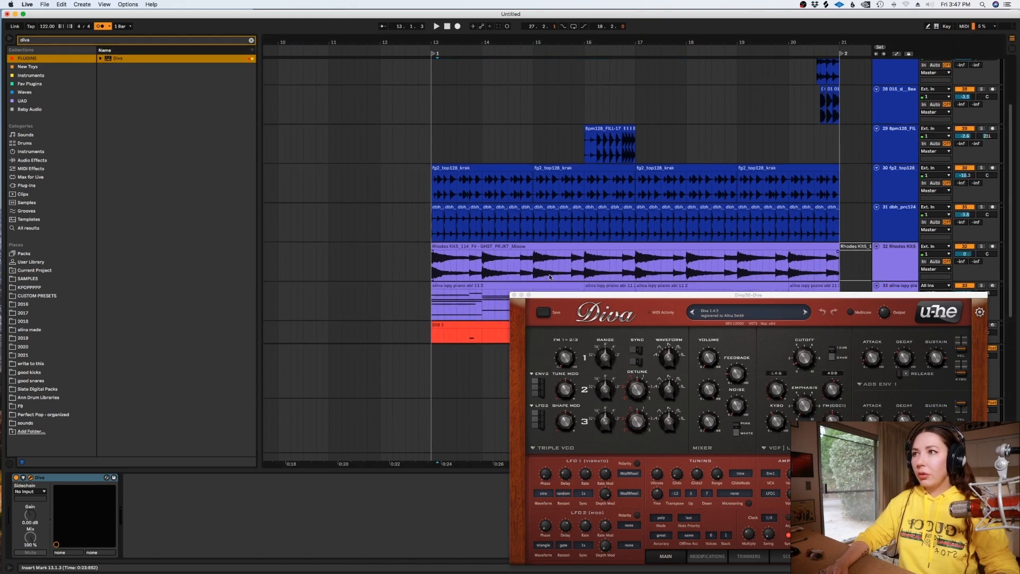
pyautogui.click(831, 556)
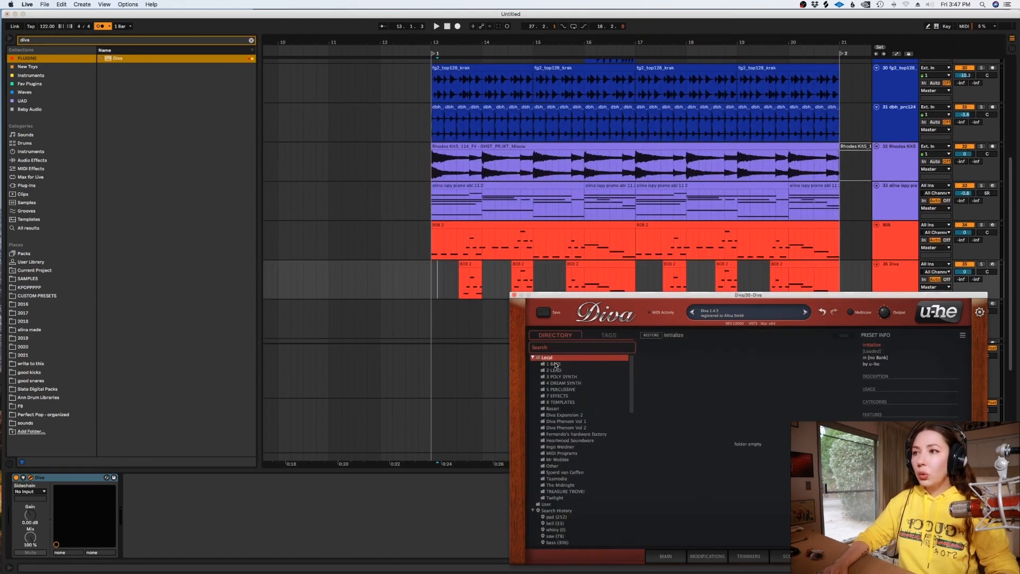
pyautogui.click(556, 364)
pyautogui.click(781, 466)
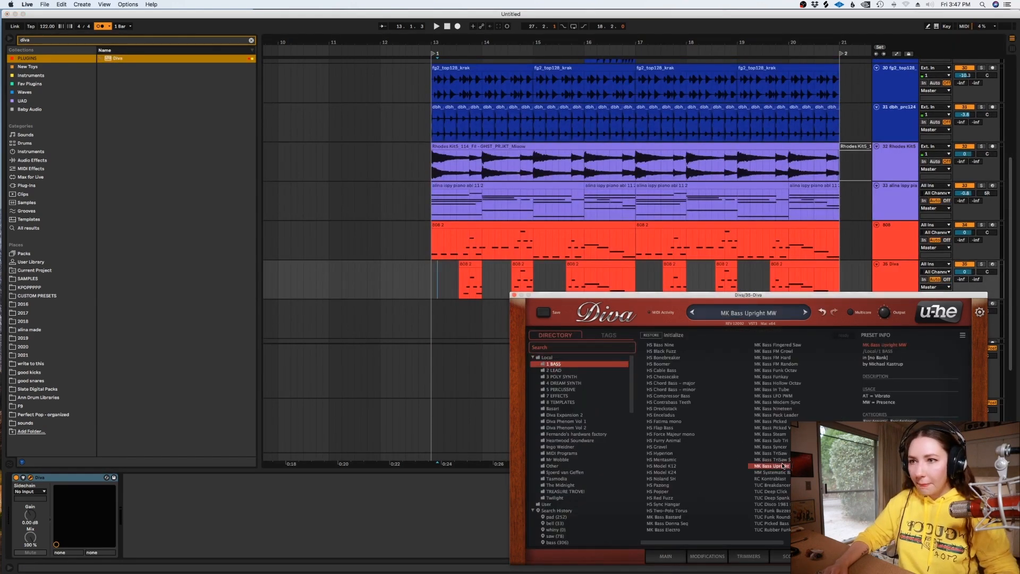
pyautogui.press('space')
pyautogui.click(981, 264)
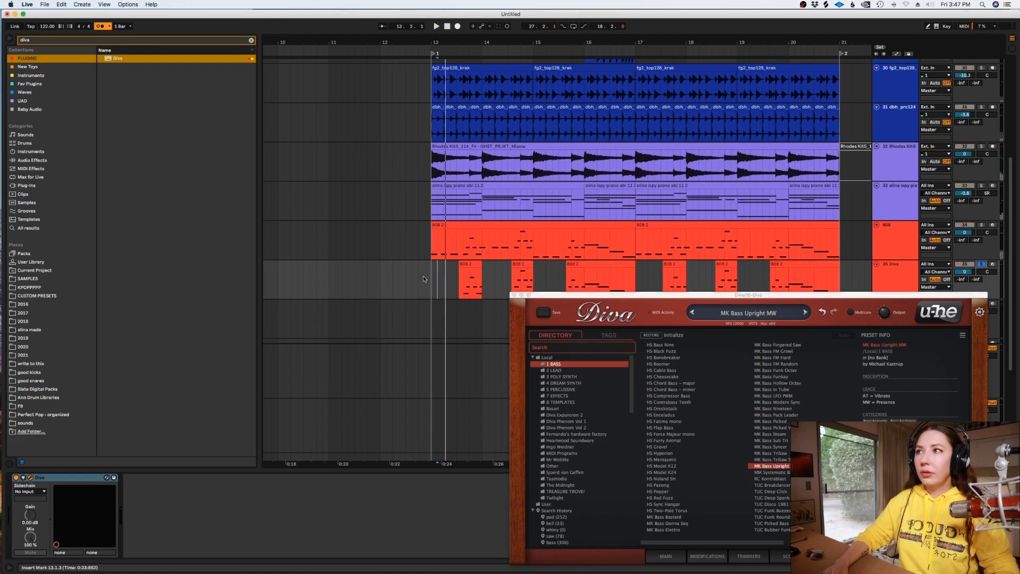
# Load the Honky preset from Diva's Mr Wobble folder
pyautogui.click(555, 459)
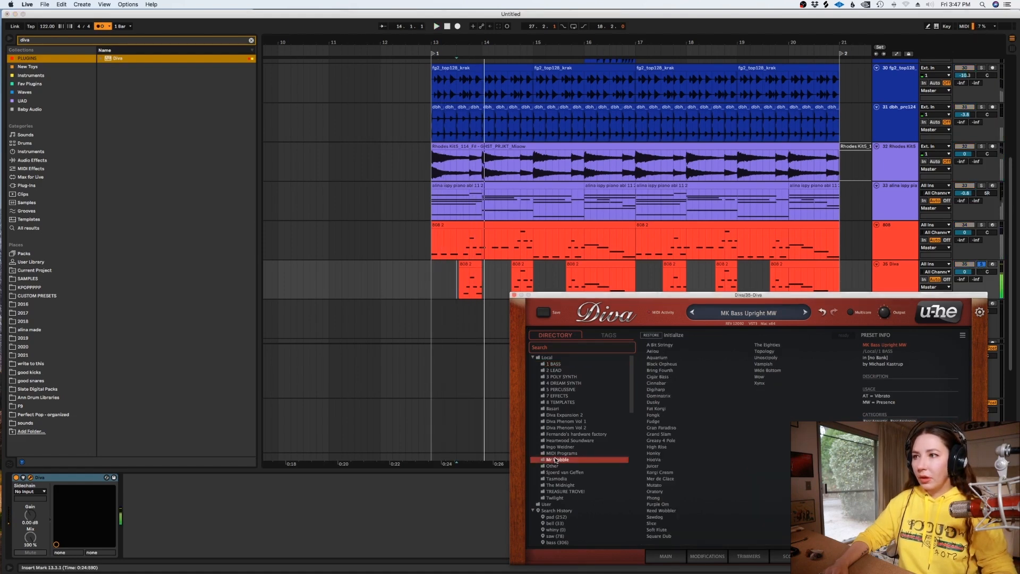
pyautogui.click(690, 452)
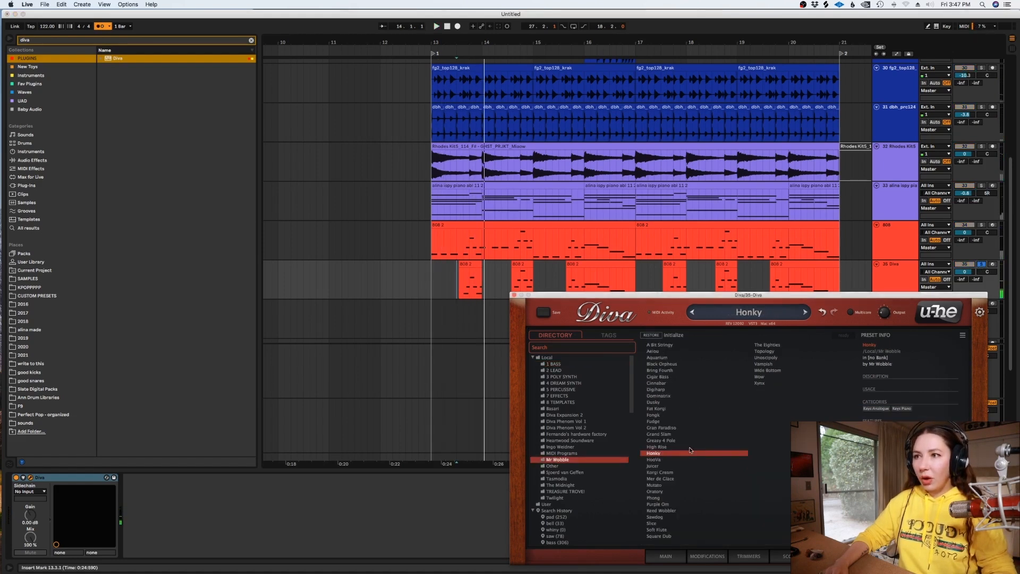
# Load the Mutato preset from Diva's Mr Wobble folder, unsolo the Diva track and show the synth's main controls
pyautogui.click(670, 472)
pyautogui.click(677, 485)
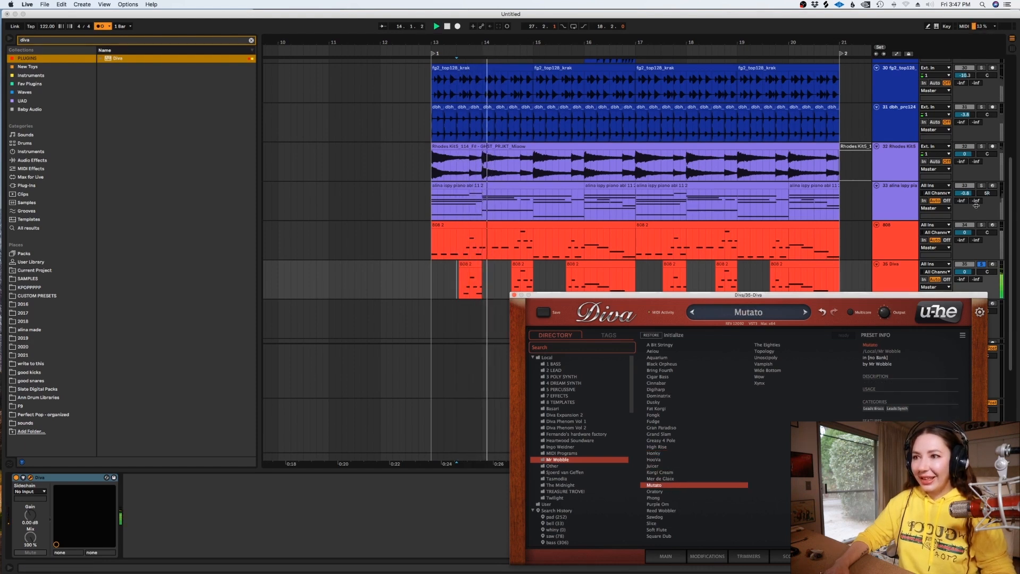
pyautogui.click(981, 264)
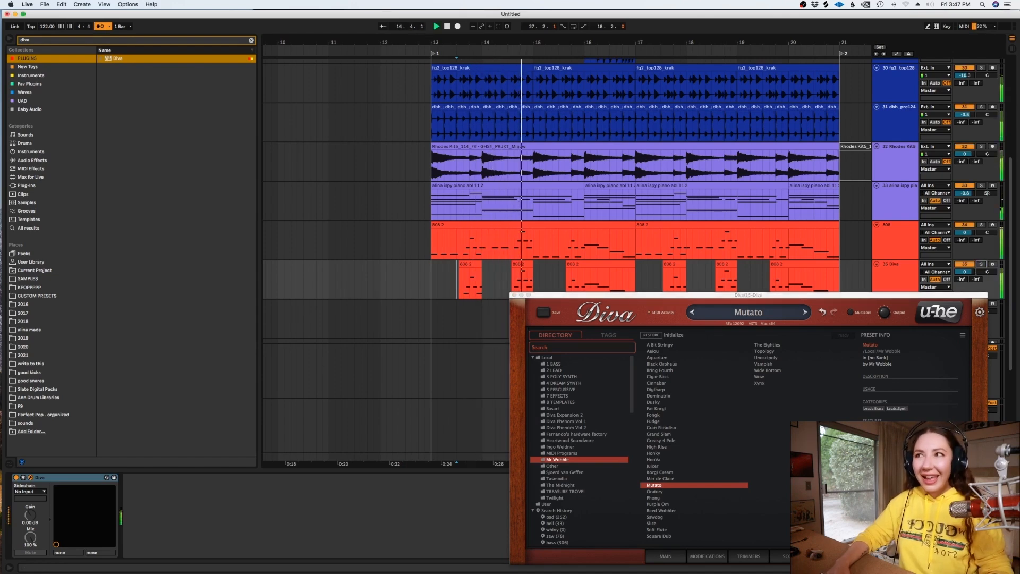
pyautogui.click(677, 556)
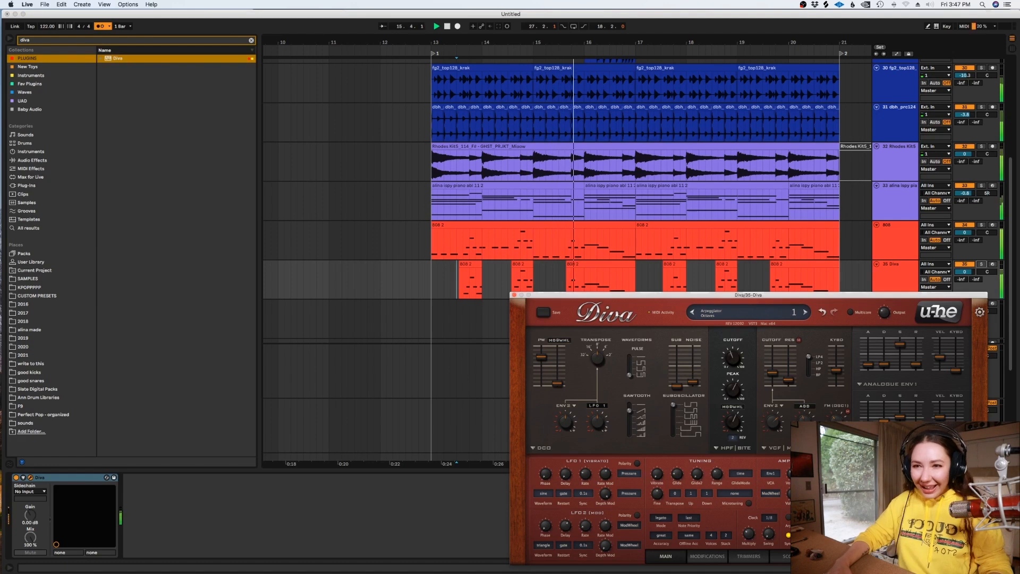
# Consolidate the Diva track's segments from just before bar 13 to bar 17 into one clip
pyautogui.moveTo(627, 263); pyautogui.dragTo(425, 274)
pyautogui.press('super+j')
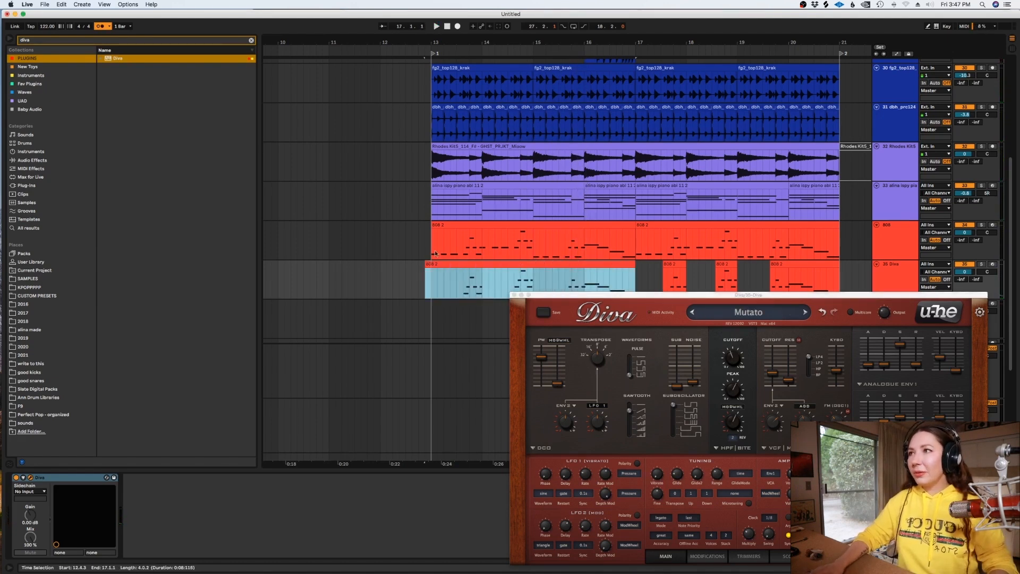
# Transpose all notes of the consolidated Diva clip down an octave and play it with the other tracks
pyautogui.doubleClick(453, 264)
pyautogui.click(448, 295)
pyautogui.press('super+a')
pyautogui.hotkey('shift', 'Down')
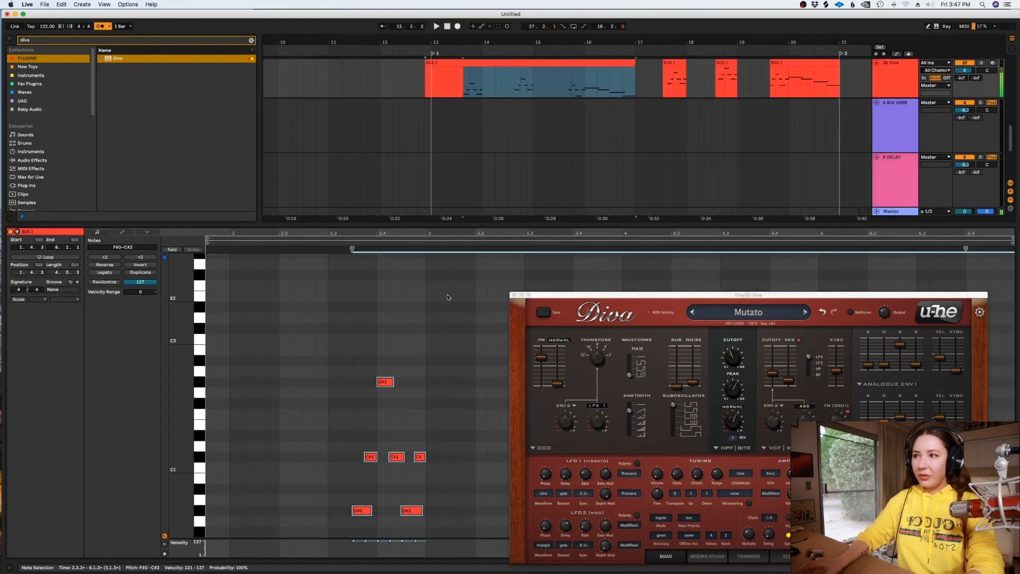
pyautogui.hotkey('shift', 'Tab')
pyautogui.click(474, 191)
pyautogui.press('space')
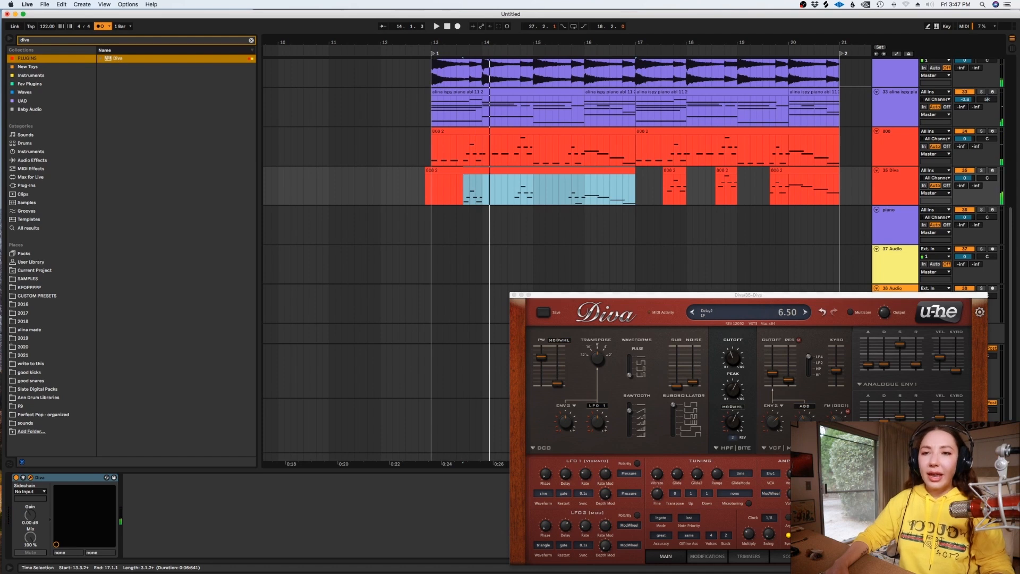
pyautogui.click(892, 526)
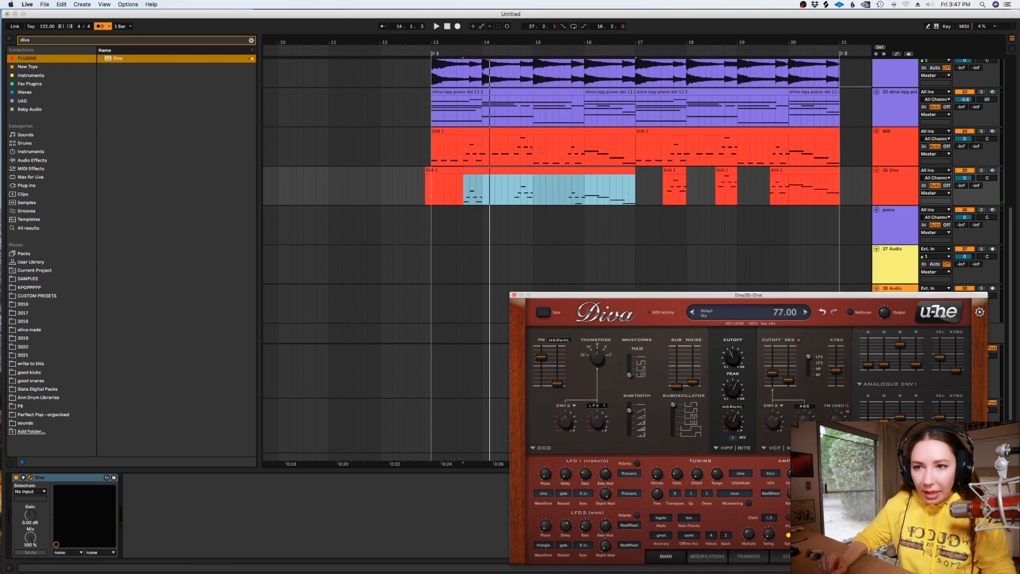
pyautogui.press('space')
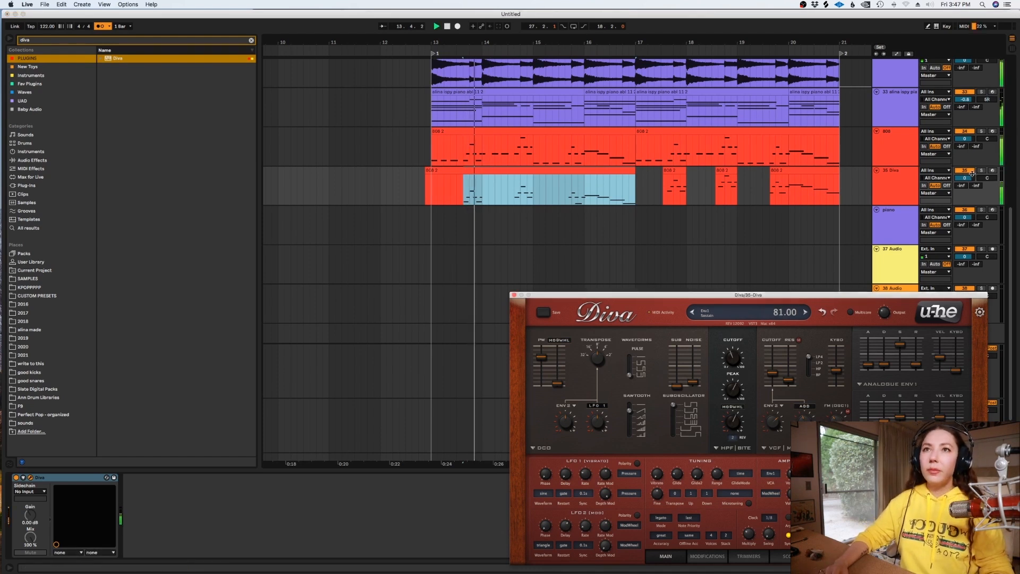
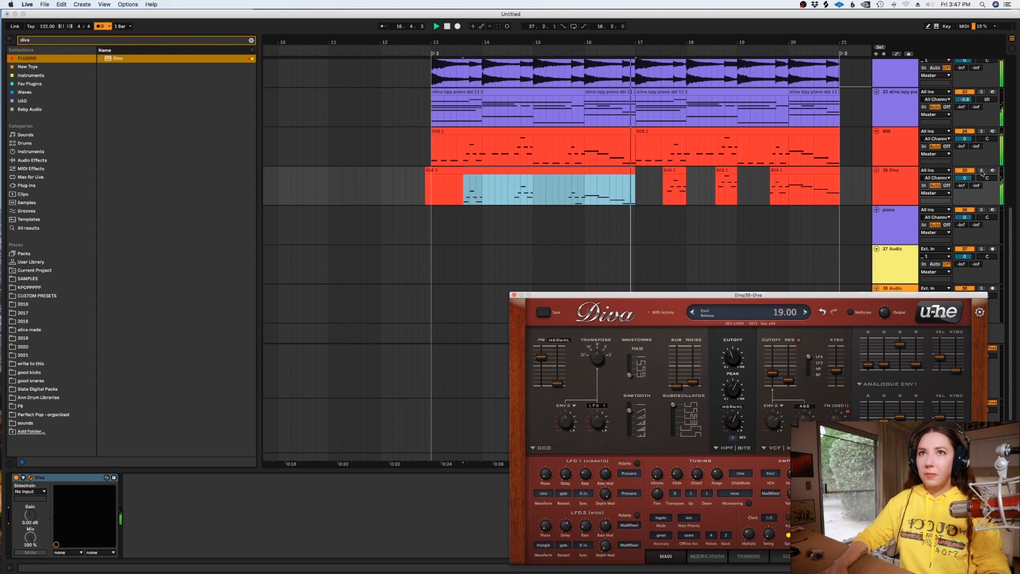
# Solo the Diva track, replay it from bar 13 and adjust Diva's high-pass cutoff to 88.50
pyautogui.click(981, 171)
pyautogui.press('space')
pyautogui.click(462, 195)
pyautogui.press('space')
pyautogui.click(730, 337)
pyautogui.moveTo(730, 337); pyautogui.dragTo(722, 353)
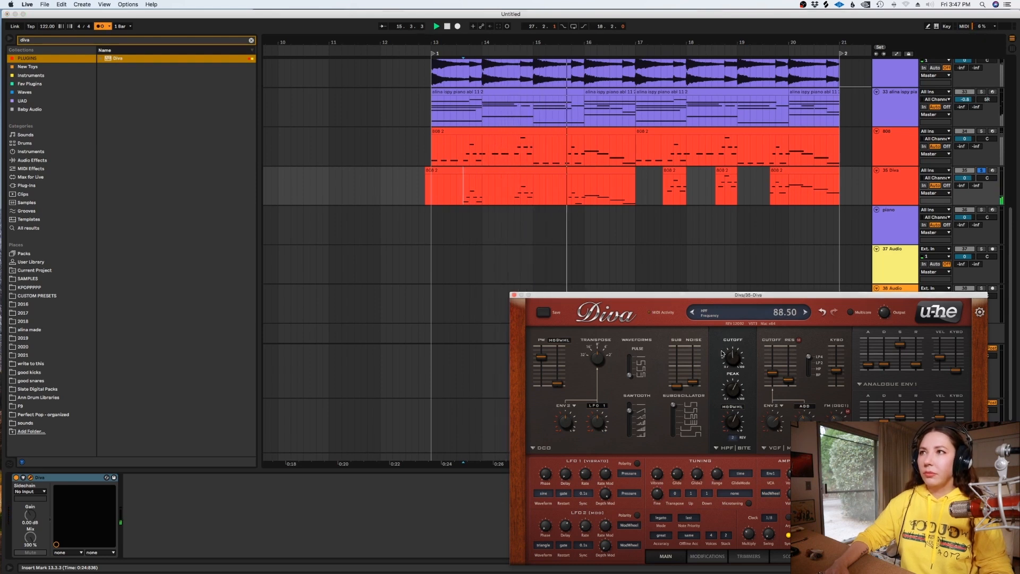
# Transpose all notes of the consolidated Diva clip back up an octave and replay it
pyautogui.doubleClick(567, 176)
pyautogui.press('space')
pyautogui.press('super+a')
pyautogui.hotkey('shift', 'Up')
pyautogui.press('space')
pyautogui.hotkey('shift', 'Tab')
pyautogui.click(463, 198)
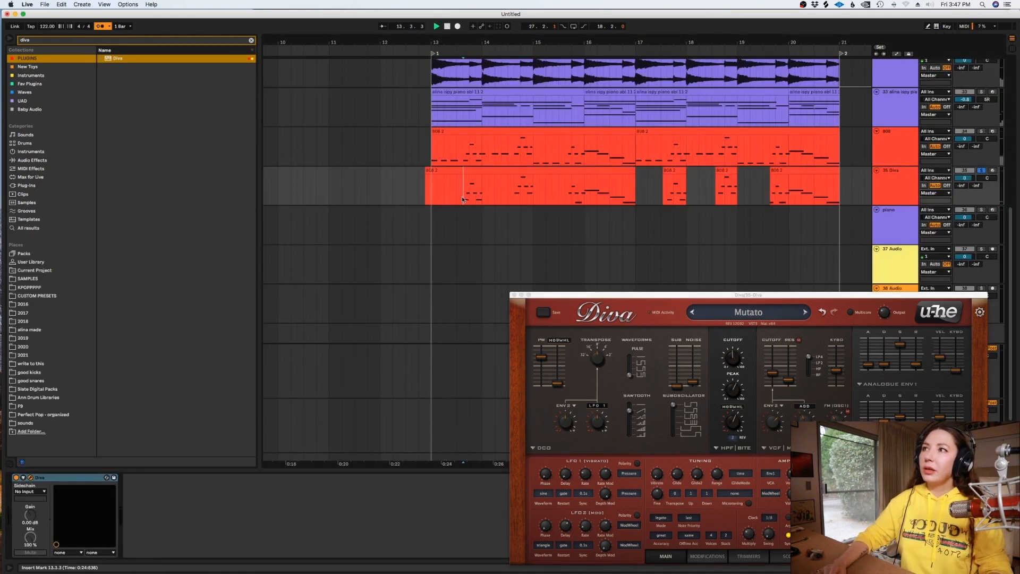
# Unsolo the Diva track, set Diva's main output to 106 and close the synth window
pyautogui.click(982, 171)
pyautogui.moveTo(886, 313)
pyautogui.moveTo(889, 315); pyautogui.dragTo(886, 307)
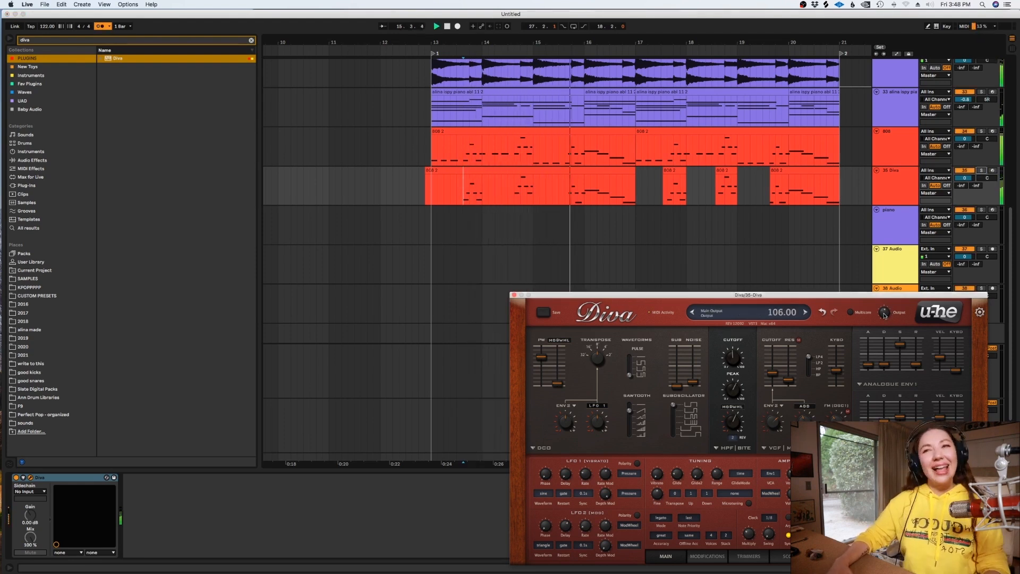
pyautogui.click(514, 295)
pyautogui.press('space')
# Try deleting the bar 16 section of the Diva clip
pyautogui.moveTo(586, 200); pyautogui.dragTo(639, 198)
pyautogui.press('Delete')
pyautogui.press('super+z')
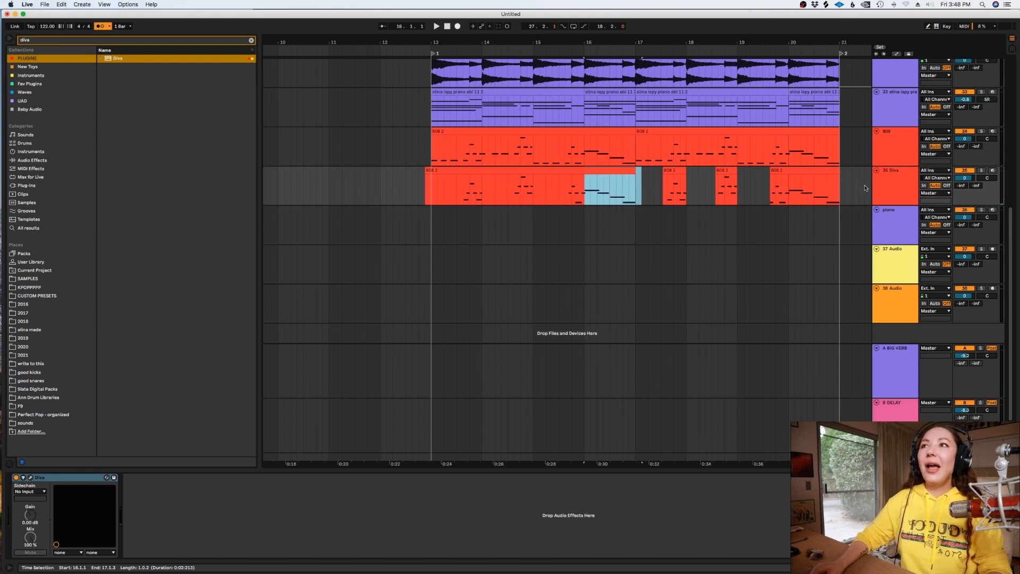
# Insert a MIDI track below the Diva track and move the bar 16 section of the Diva clip onto it
pyautogui.click(875, 186)
pyautogui.press('super+shift+t')
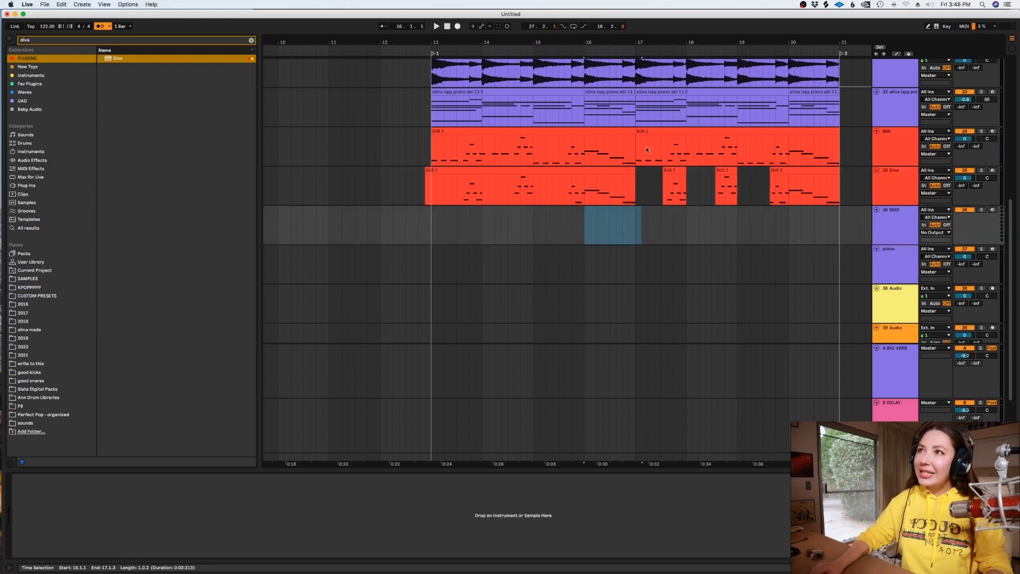
pyautogui.moveTo(635, 187); pyautogui.dragTo(596, 218)
# Colour the new MIDI track red to match the other bass tracks
pyautogui.rightClick(886, 234)
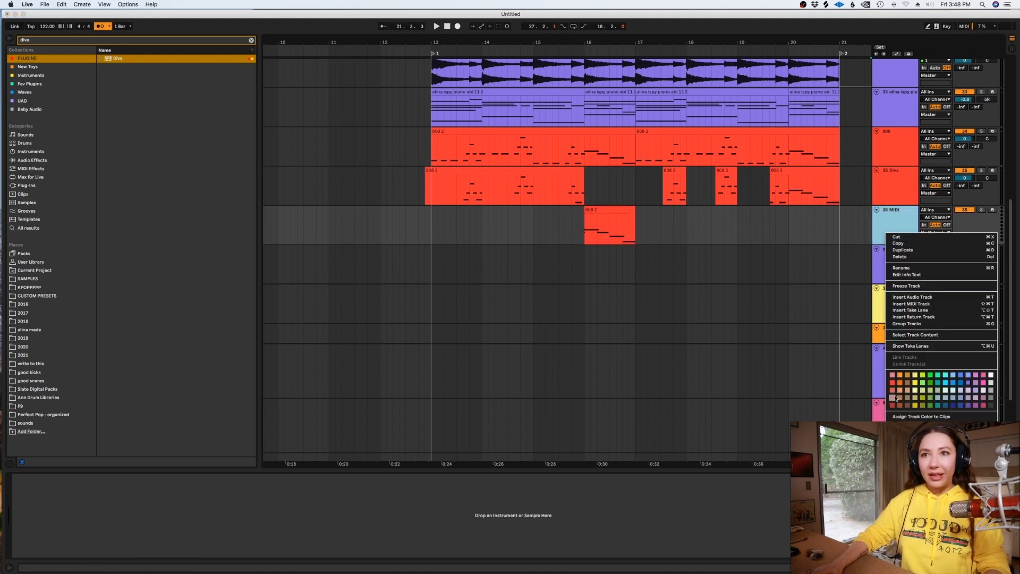
pyautogui.click(891, 381)
pyautogui.click(889, 190)
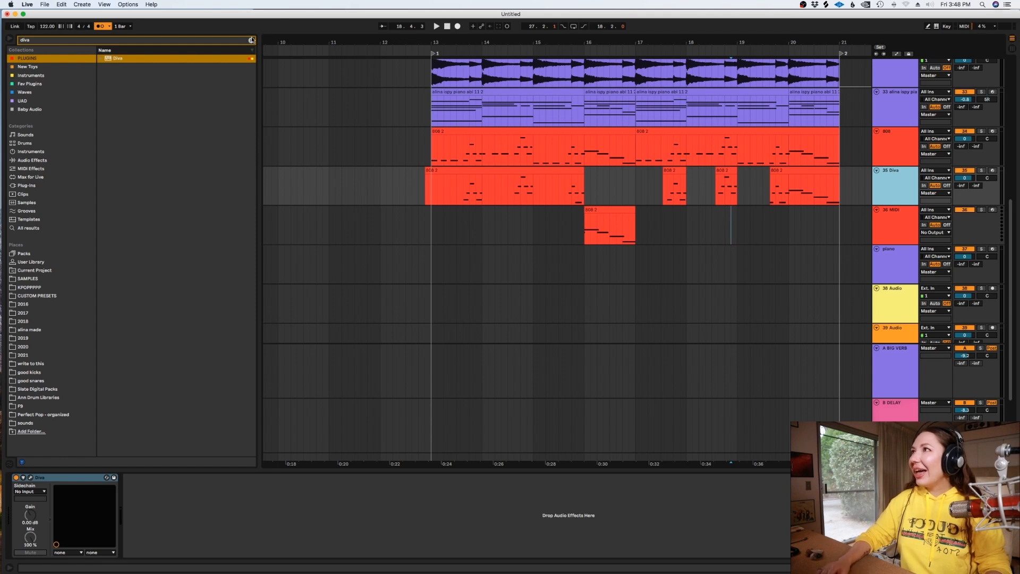
# Search the plug-ins for "serum" and load Serum onto the new MIDI track
pyautogui.click(252, 39)
pyautogui.write('serum')
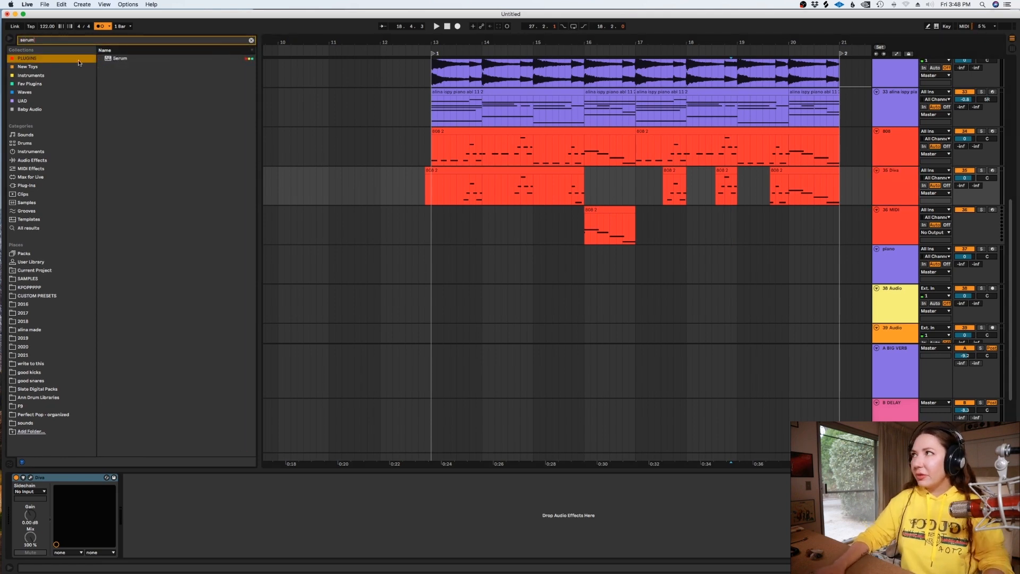
pyautogui.moveTo(121, 60); pyautogui.dragTo(704, 238)
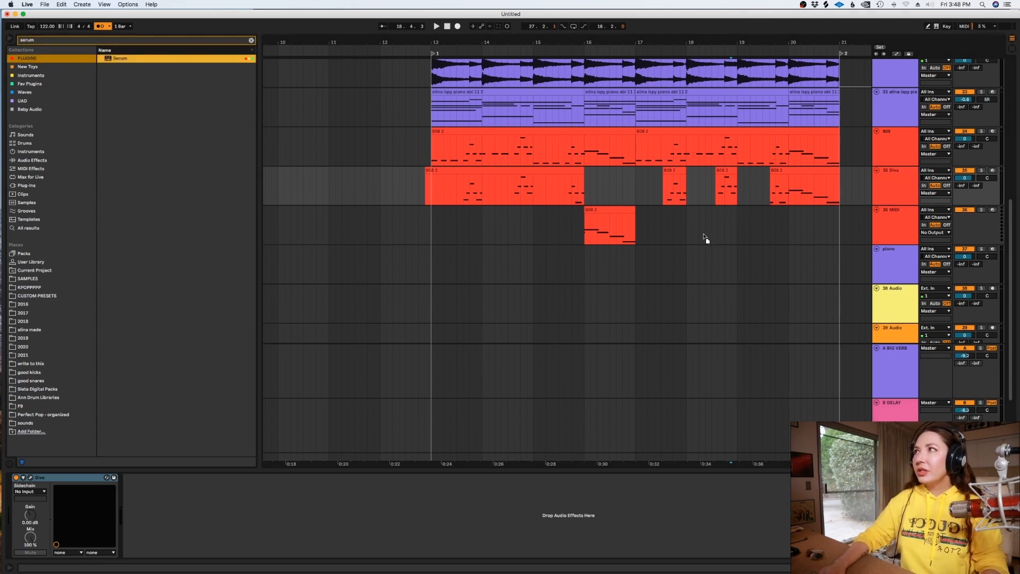
pyautogui.moveTo(615, 218); pyautogui.dragTo(616, 217)
# Loop the bar 16 clip and solo the Serum track
pyautogui.click(611, 208)
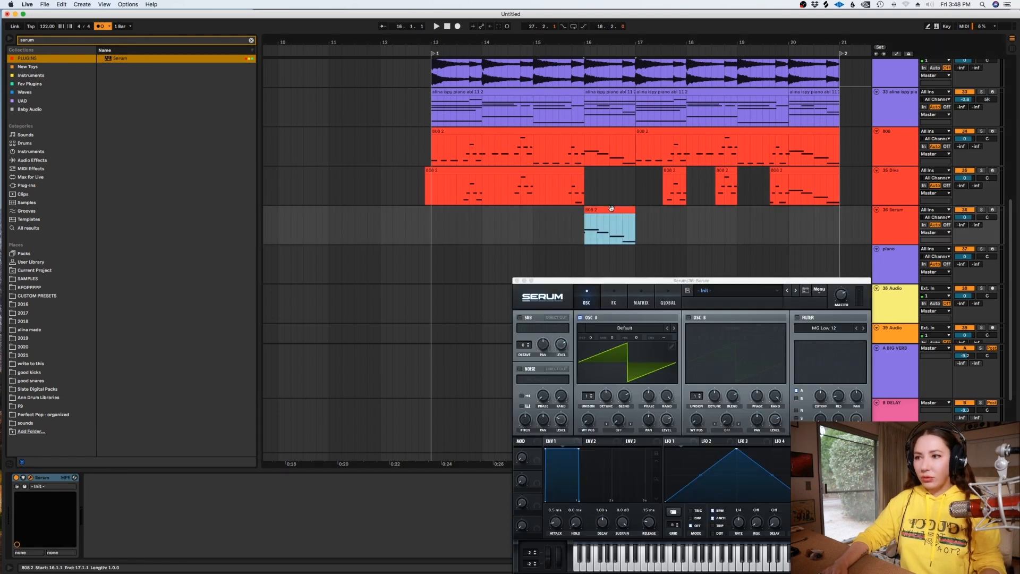
pyautogui.scroll(3, 611, 208)
pyautogui.press('super+l')
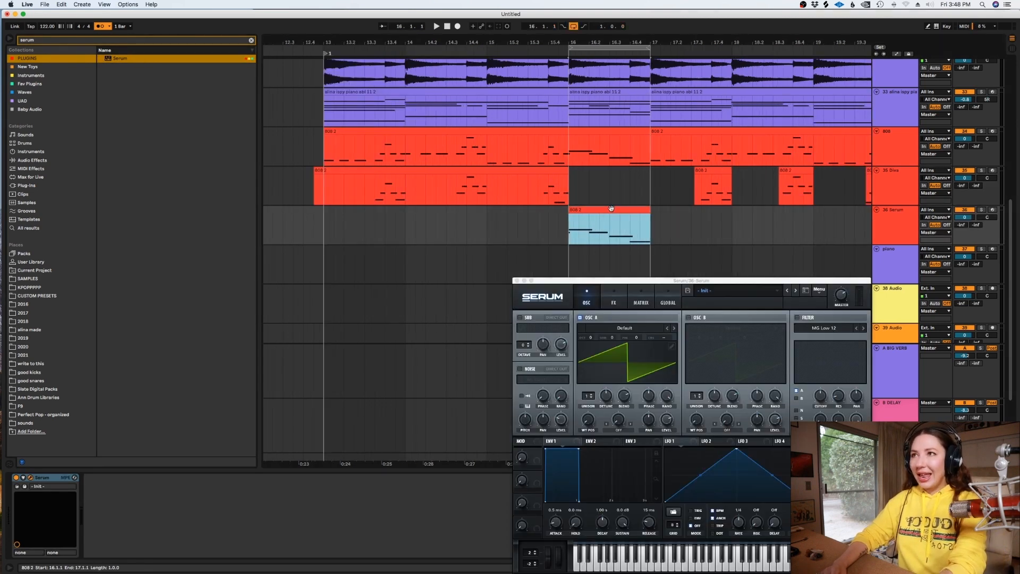
pyautogui.click(982, 209)
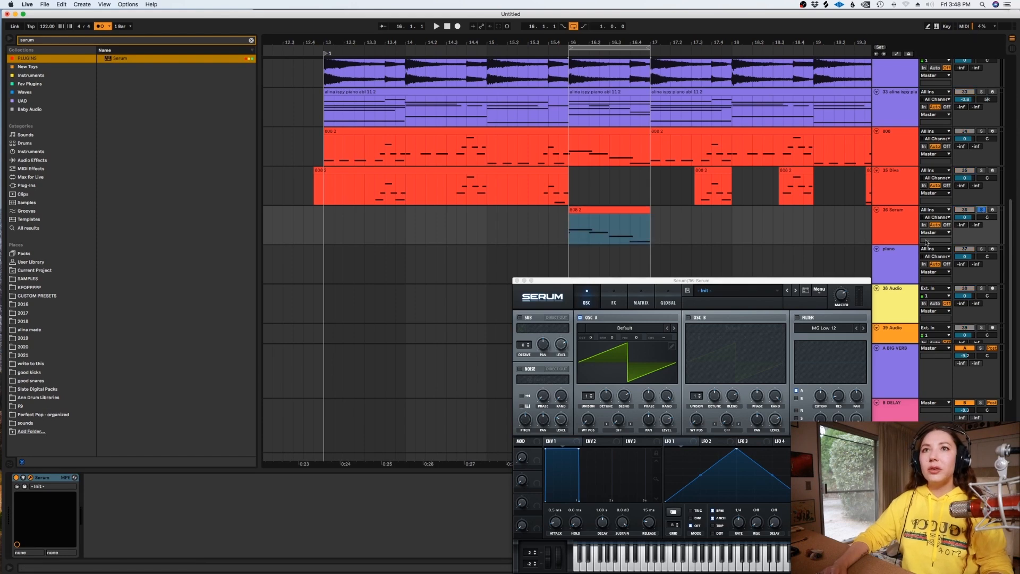
# Open Serum's preset browser and sort the presets by date, newest first
pyautogui.click(806, 291)
pyautogui.click(745, 324)
pyautogui.click(746, 323)
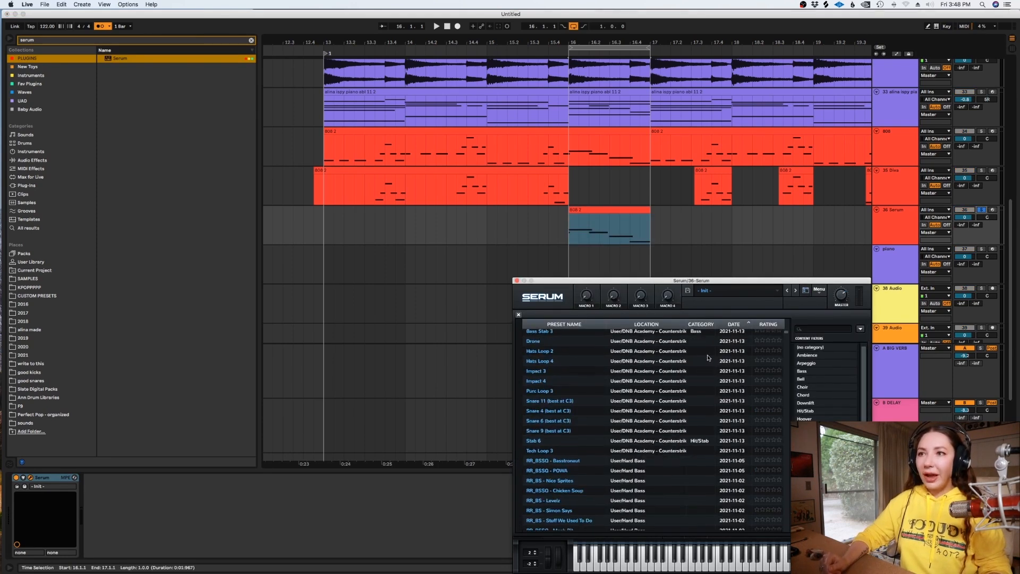
# Remove the short leftover note at the start of the Serum clip and transpose the remaining notes down an octave
pyautogui.doubleClick(591, 218)
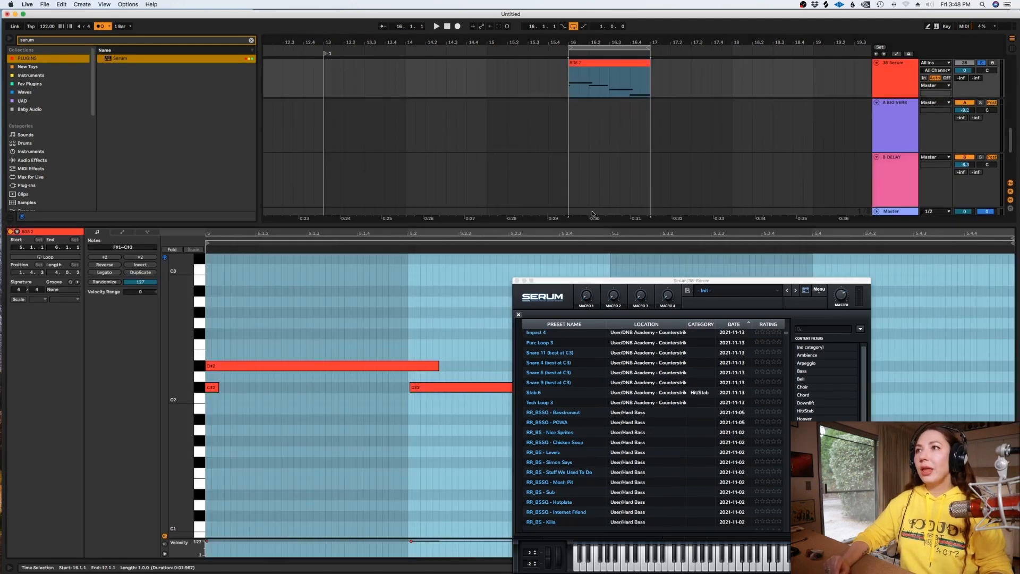
pyautogui.click(197, 389)
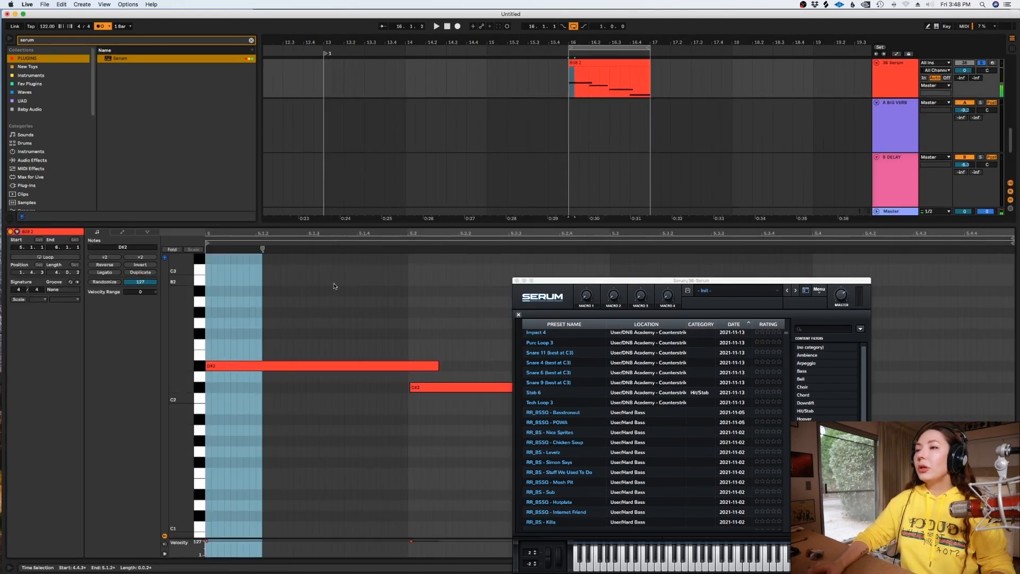
pyautogui.press('super+a')
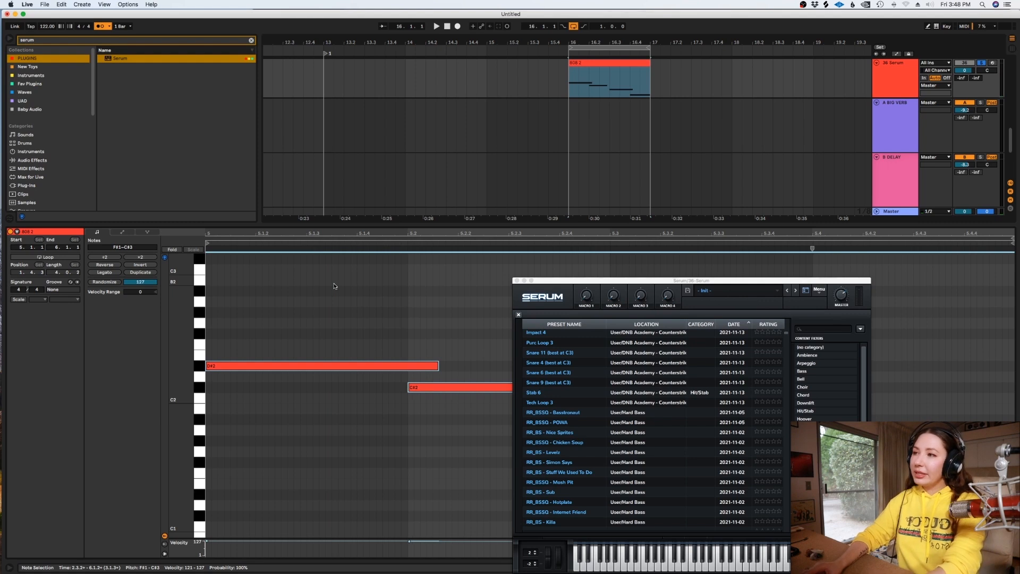
pyautogui.hotkey('shift', 'Down')
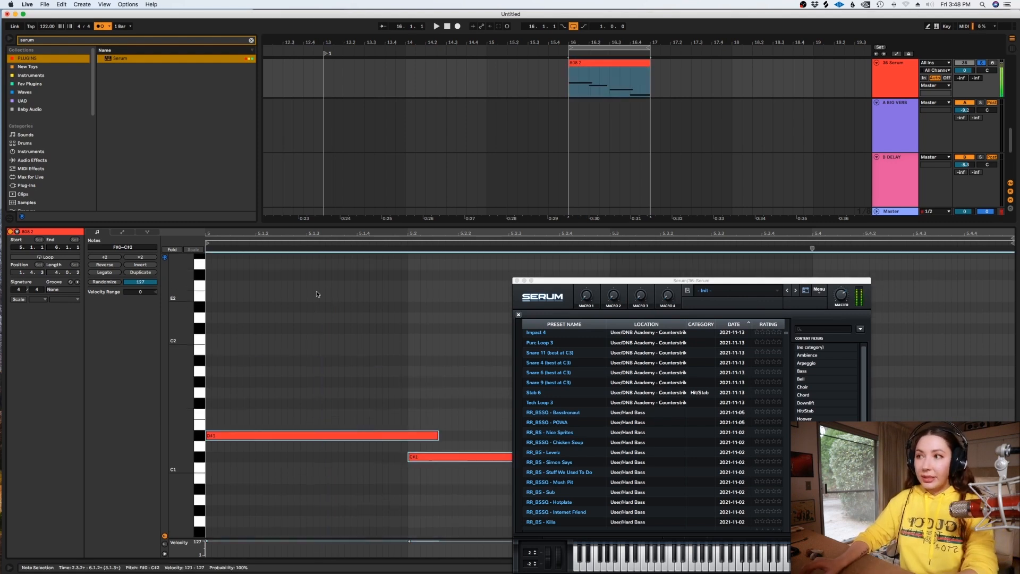
# Audition Serum presets such as RR_BS - Simon Says over the loop, load LEAD - Protester, unsolo the track and close the synth
pyautogui.scroll(-1, 616, 459)
pyautogui.click(587, 454)
pyautogui.press('space')
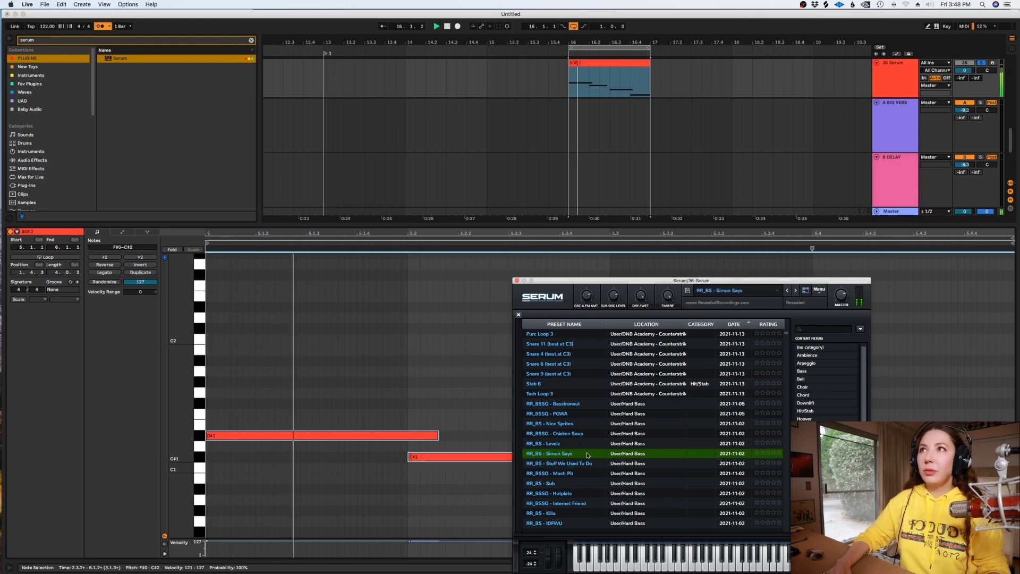
pyautogui.click(577, 473)
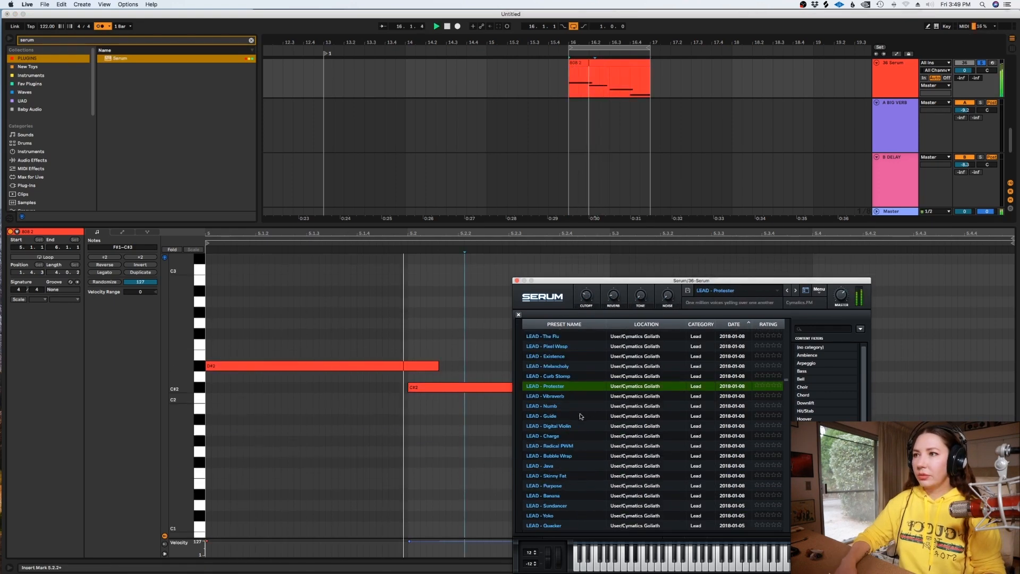
pyautogui.click(983, 62)
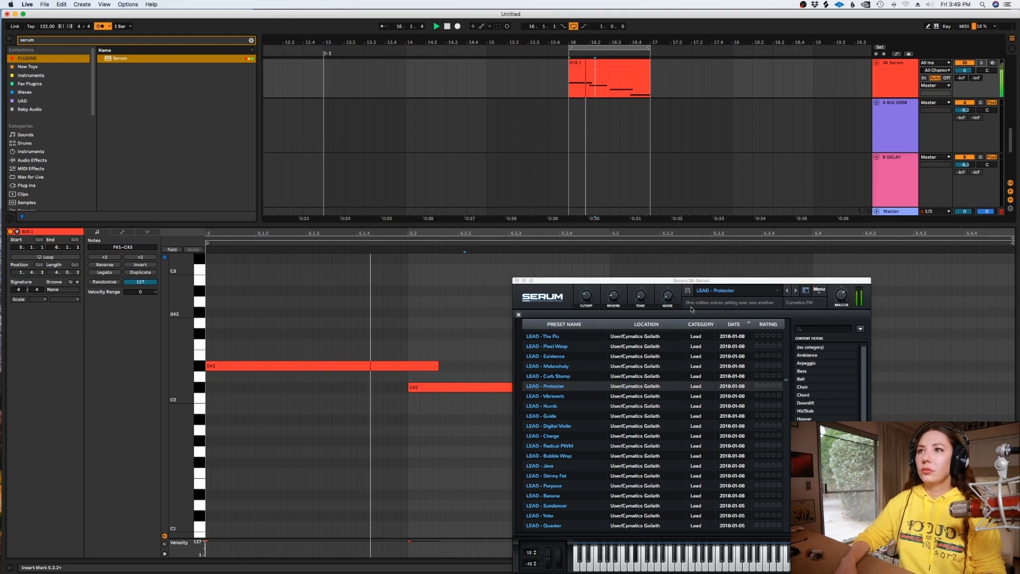
pyautogui.click(516, 283)
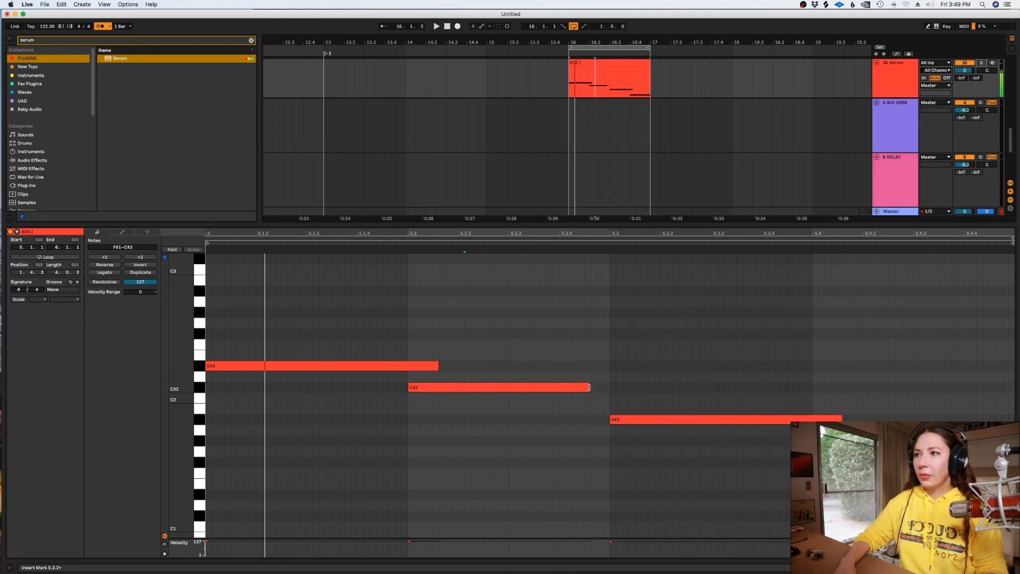
# Extend the Serum clip's second note to the start of the third, transpose all notes down an octave and play the loop
pyautogui.click(592, 388)
pyautogui.click(635, 406)
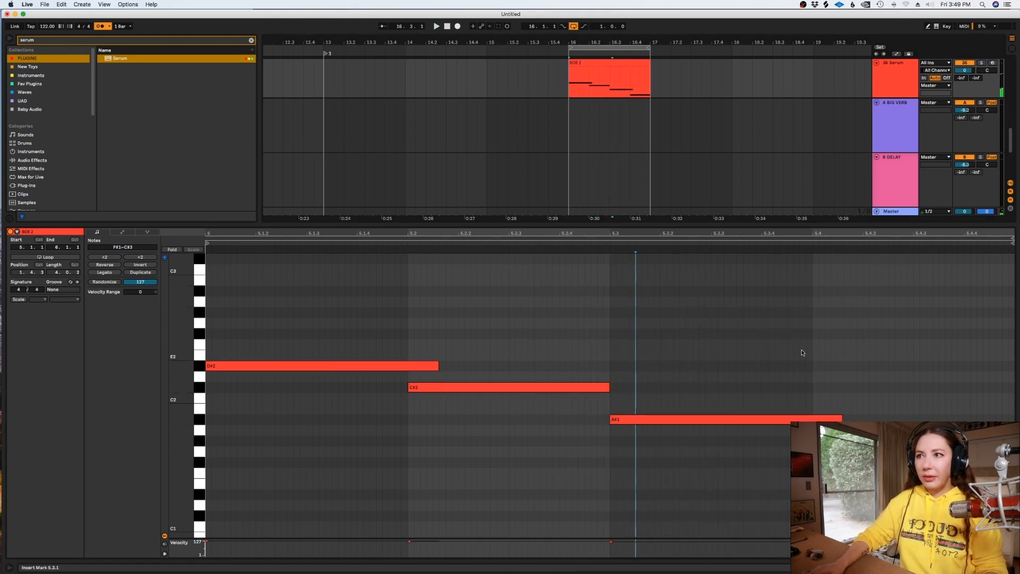
pyautogui.press('super+a')
pyautogui.hotkey('shift', 'Down')
pyautogui.press('space')
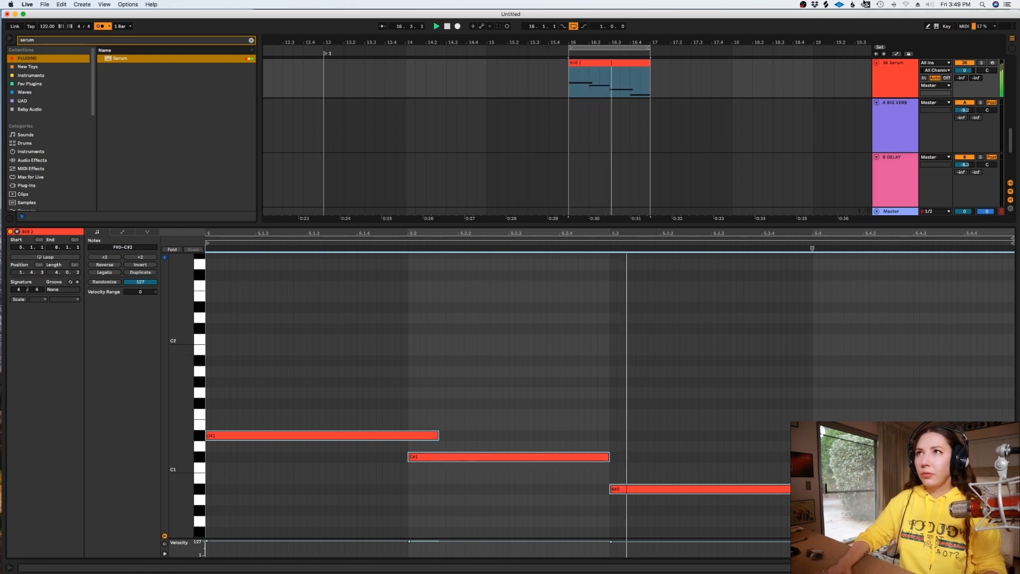
# Solo the Serum track, lower its volume to -1.8 dB and show its device chain
pyautogui.click(982, 63)
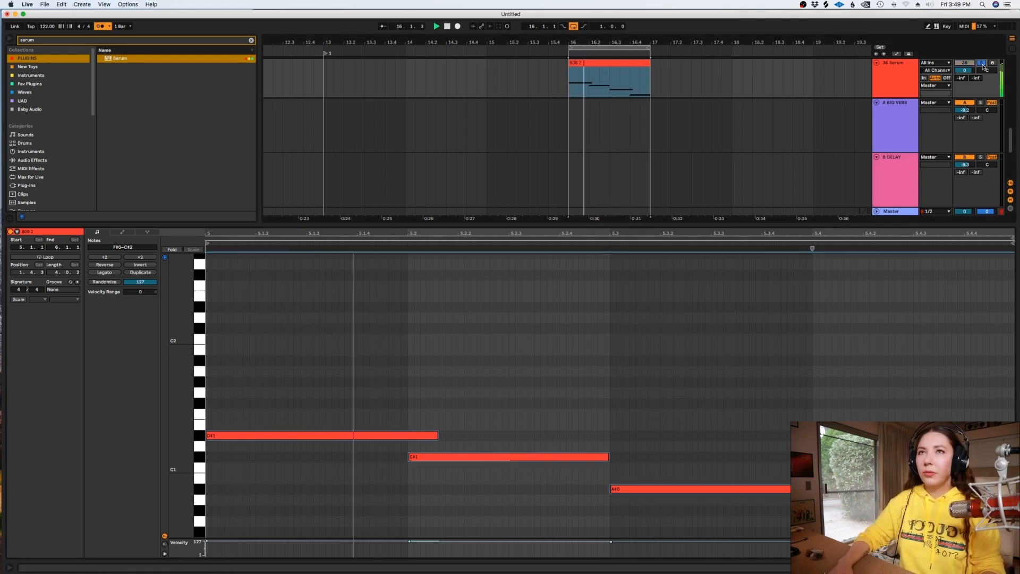
pyautogui.moveTo(964, 70); pyautogui.dragTo(964, 74)
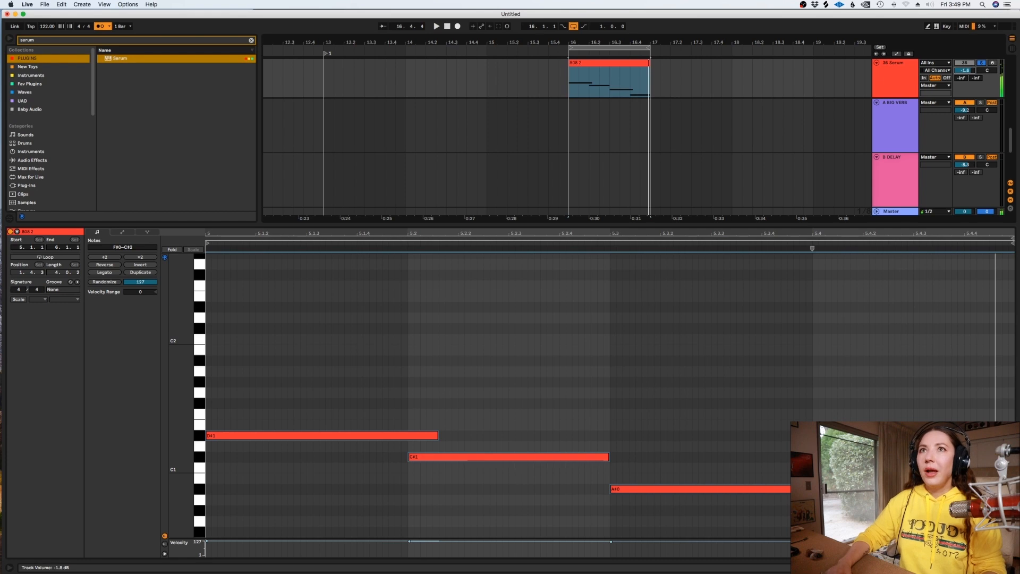
pyautogui.hotkey('shift', 'Tab')
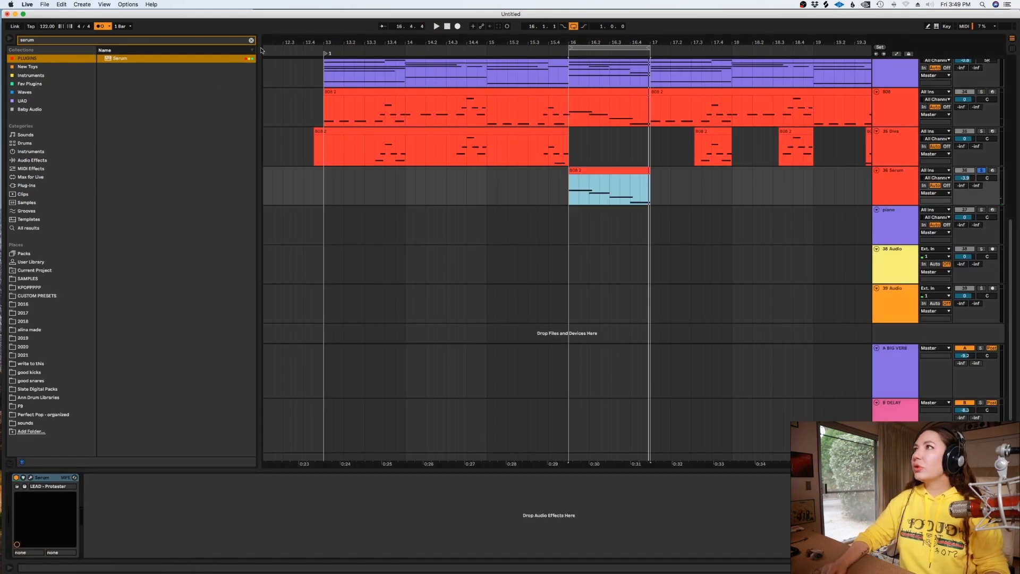
# Load Acon Digital Equalize 2 on the Serum track and add a high-cut filter at about 4364 Hz with a 6.2 dB/oct slope
pyautogui.click(252, 41)
pyautogui.write('eq')
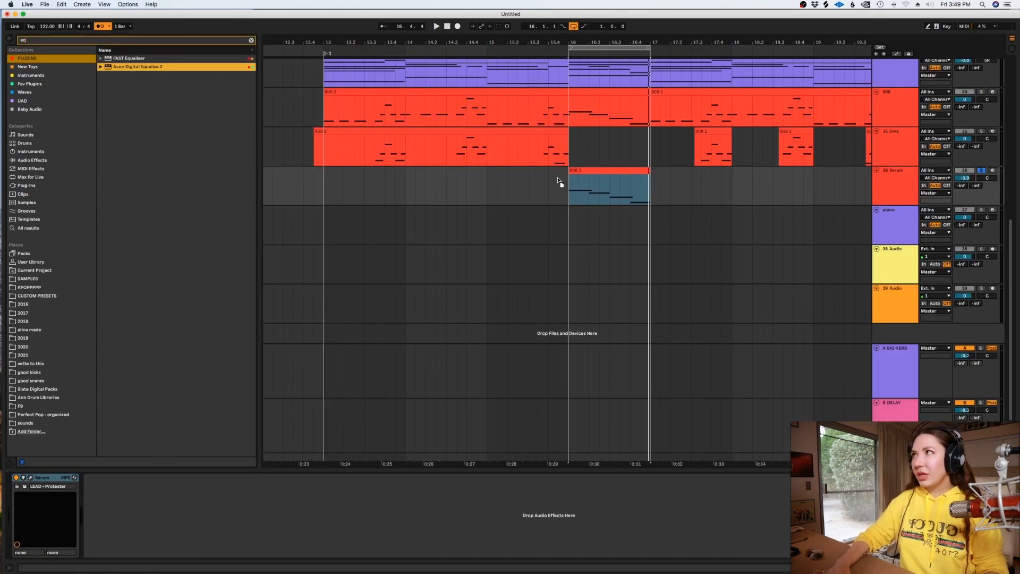
pyautogui.moveTo(603, 189); pyautogui.dragTo(602, 189)
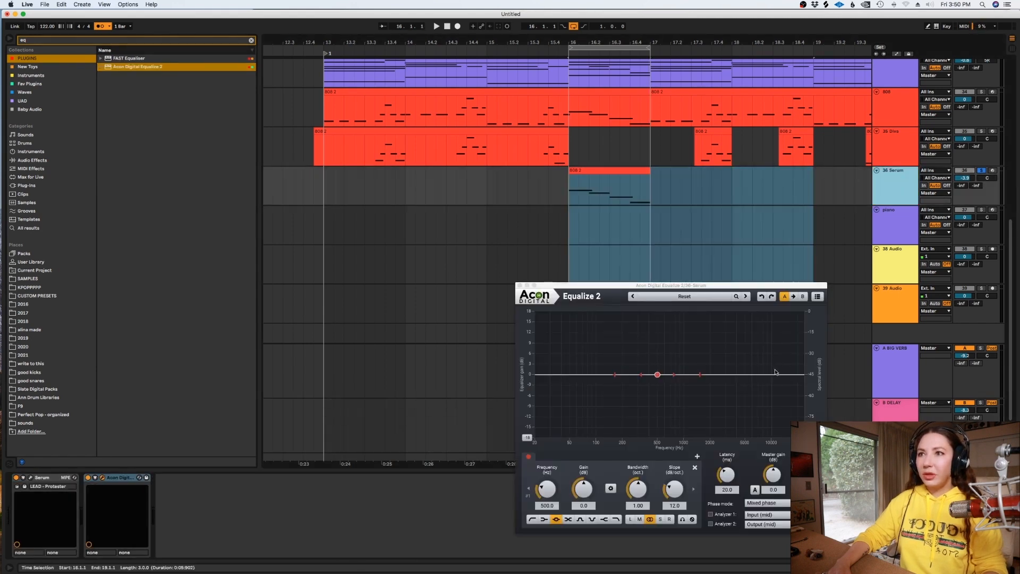
pyautogui.moveTo(775, 373); pyautogui.dragTo(752, 375)
pyautogui.moveTo(676, 491); pyautogui.dragTo(694, 483)
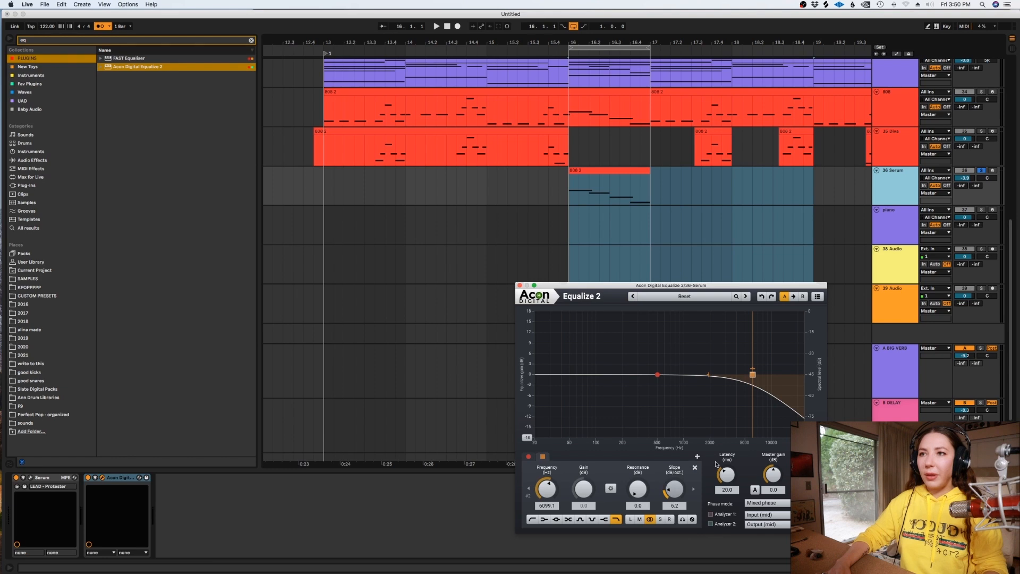
pyautogui.moveTo(755, 370); pyautogui.dragTo(743, 371)
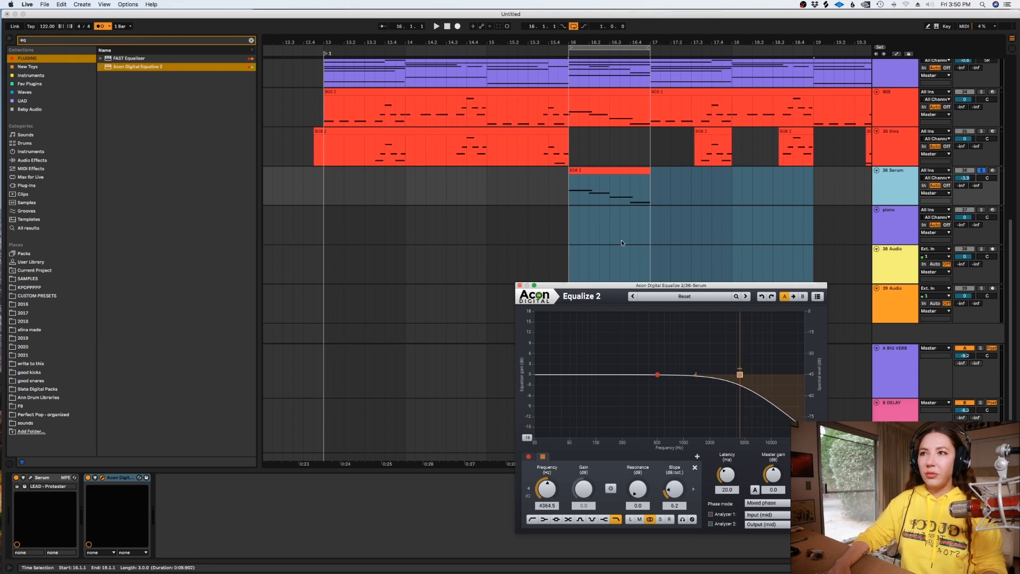
# Play the soloed Serum fill and refine its high cut to about 3692 Hz with a 9.7 dB/oct slope
pyautogui.click(558, 178)
pyautogui.press('space')
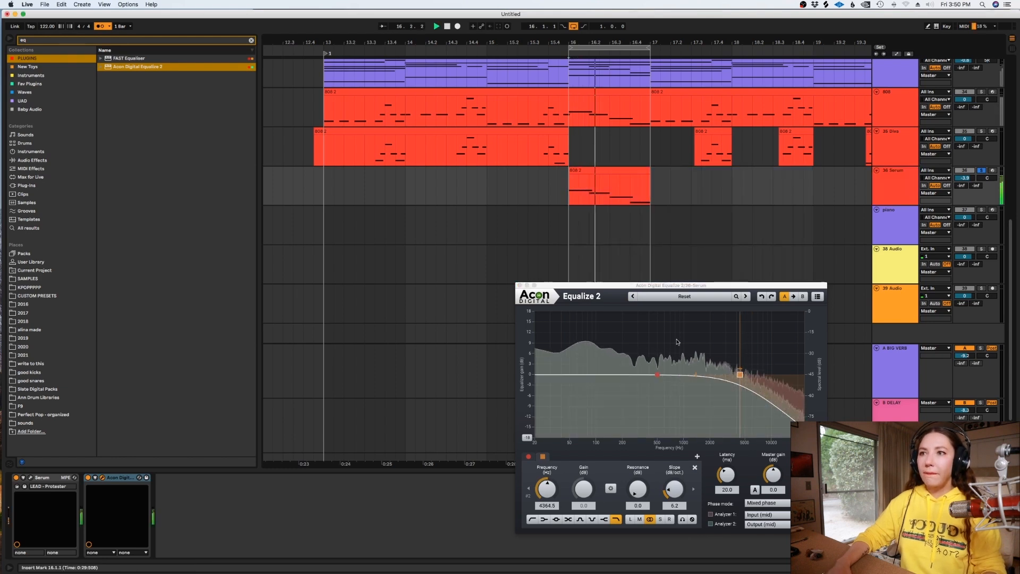
pyautogui.press('space')
pyautogui.moveTo(675, 490); pyautogui.dragTo(677, 474)
pyautogui.press('space')
pyautogui.moveTo(740, 375); pyautogui.dragTo(733, 374)
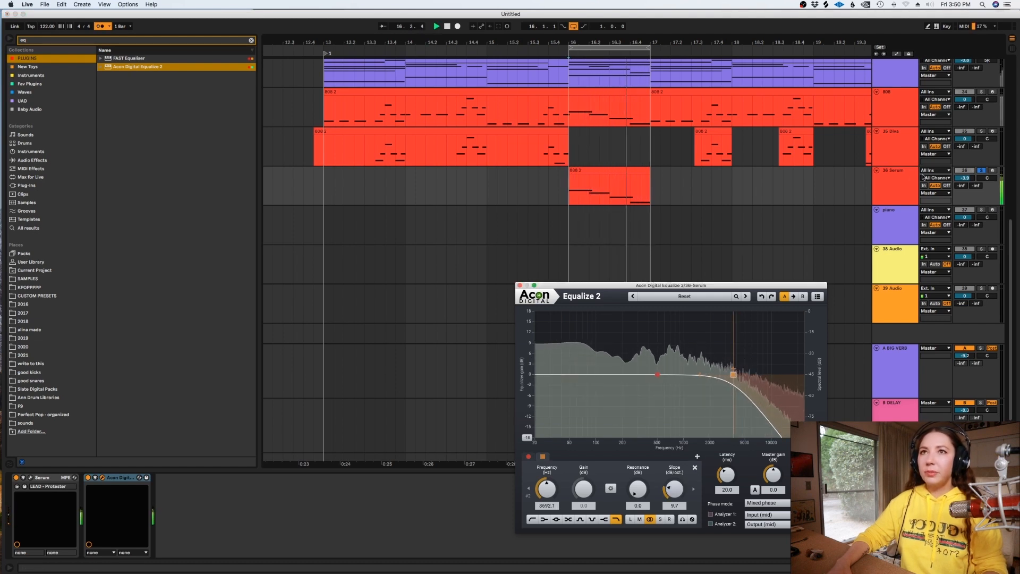
# Unsolo the Serum track and play the filtered fill together with the full loop
pyautogui.press('space')
pyautogui.click(982, 171)
pyautogui.press('space')
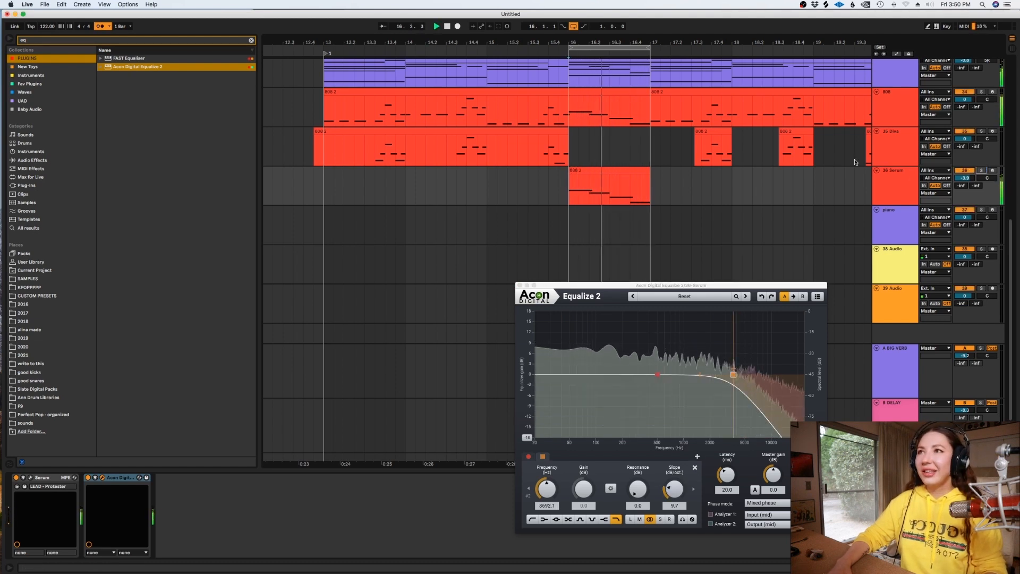
pyautogui.press('space')
# Trim the part of the Diva clip before bar 13 and delete the short Diva clips after bar 17
pyautogui.click(323, 157)
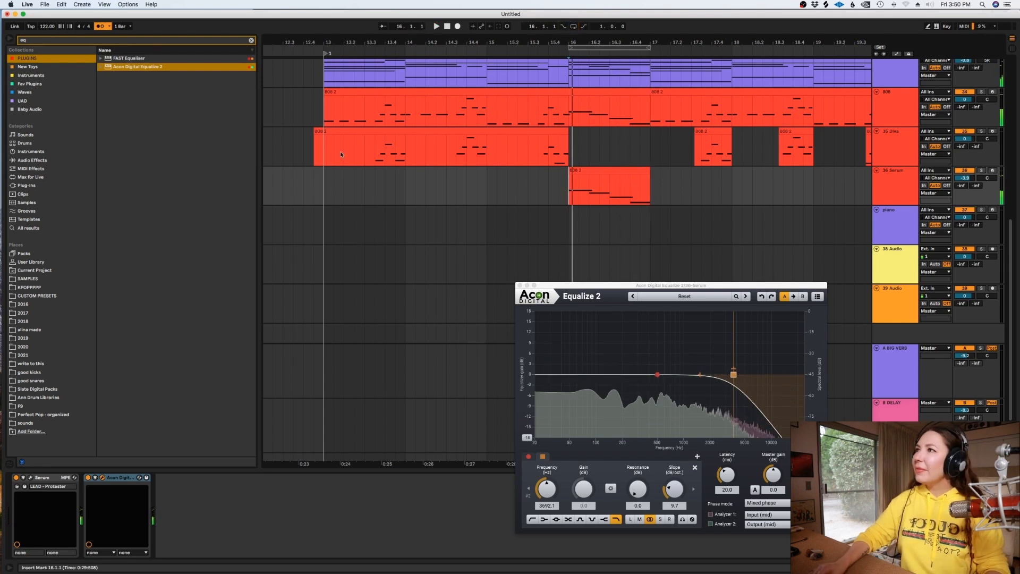
pyautogui.moveTo(323, 157); pyautogui.dragTo(304, 158)
pyautogui.press('Delete')
pyautogui.click(536, 236)
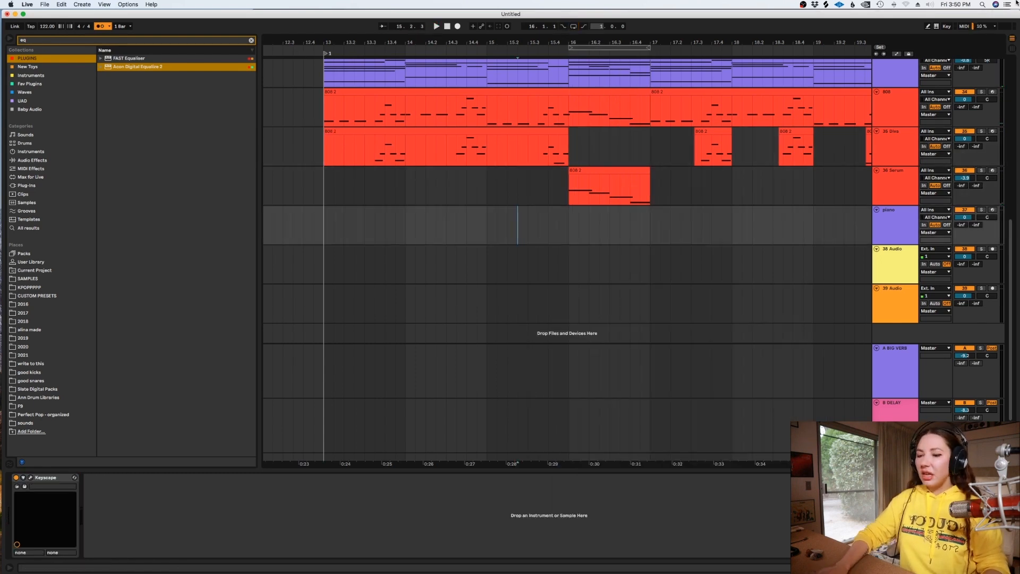
pyautogui.press('-')
pyautogui.moveTo(772, 149); pyautogui.dragTo(438, 173)
pyautogui.press('Delete')
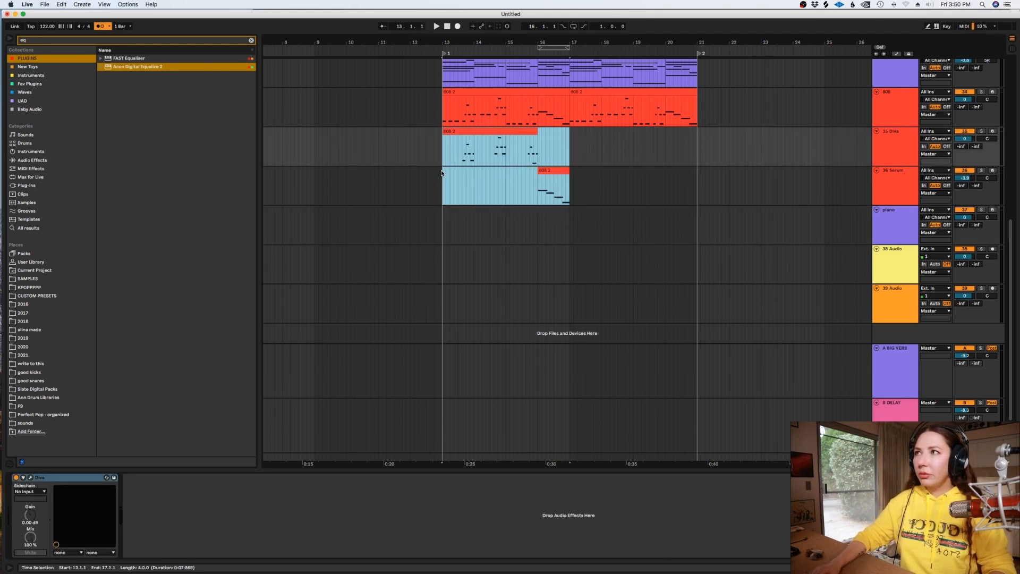
# Duplicate bars 13 to 16 of the Diva and Serum tracks to bar 17 and play the arrangement through to the end
pyautogui.press('super+d')
pyautogui.click(561, 137)
pyautogui.press('space')
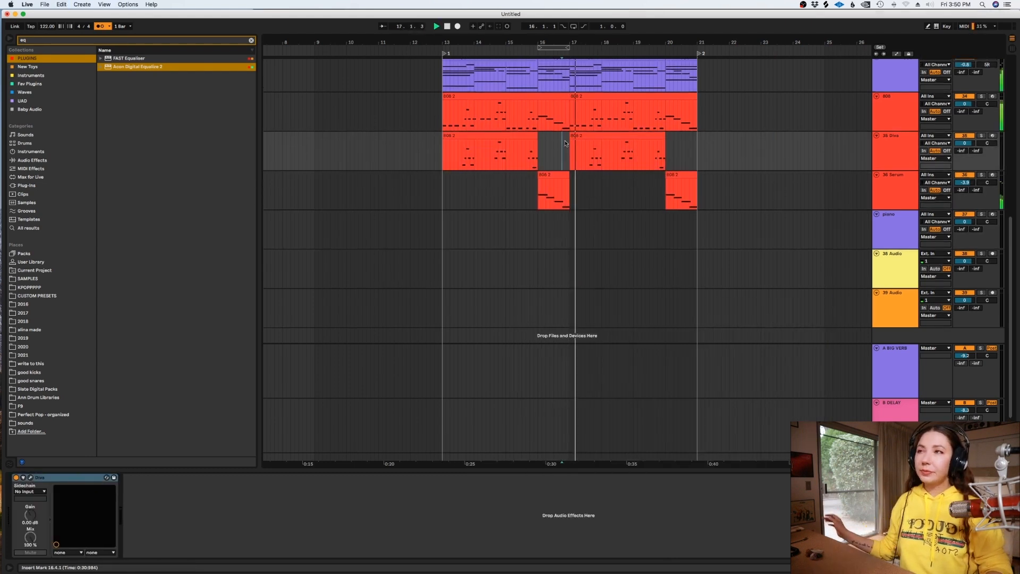
pyautogui.scroll(10, 566, 142)
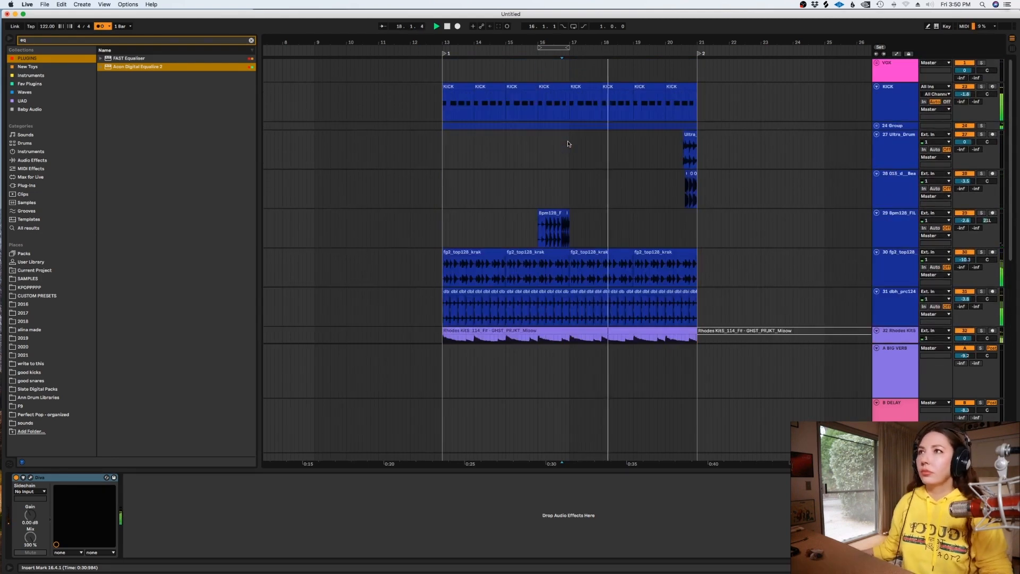
pyautogui.scroll(-10, 567, 144)
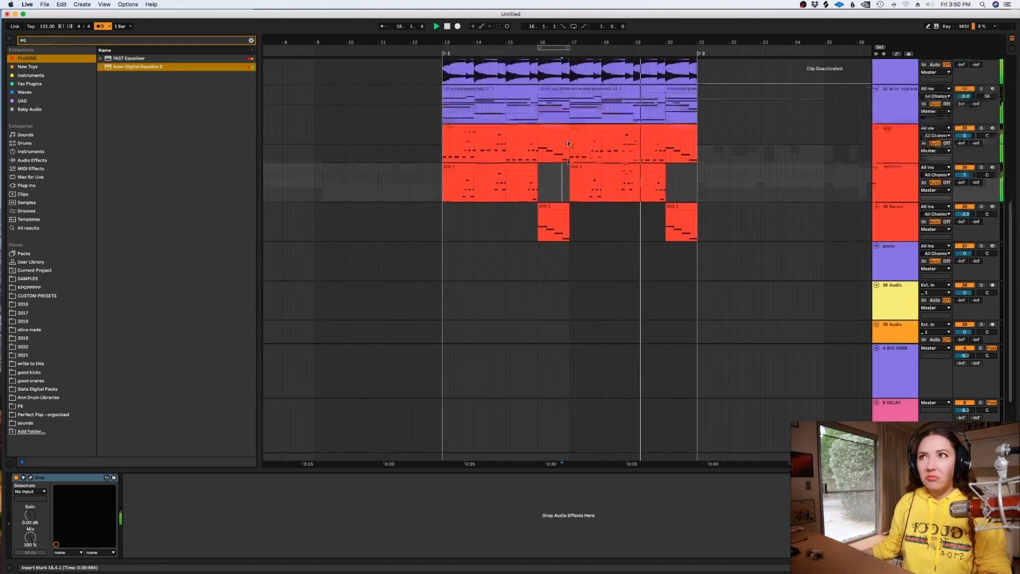
pyautogui.scroll(5, 567, 142)
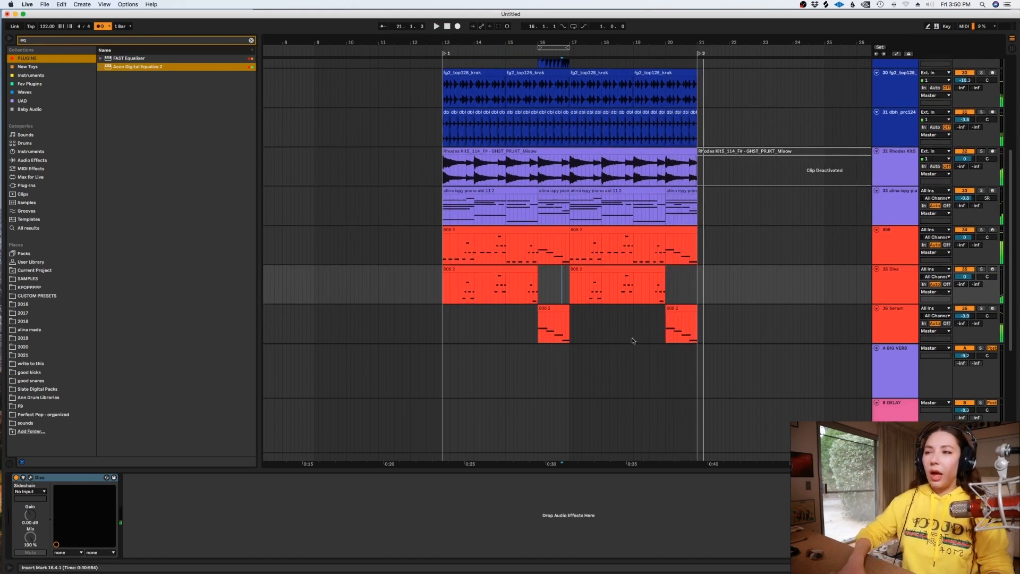
# Lower the Serum track's volume, play the arrangement from just before bar 16 and close the equalizer window
pyautogui.click(537, 329)
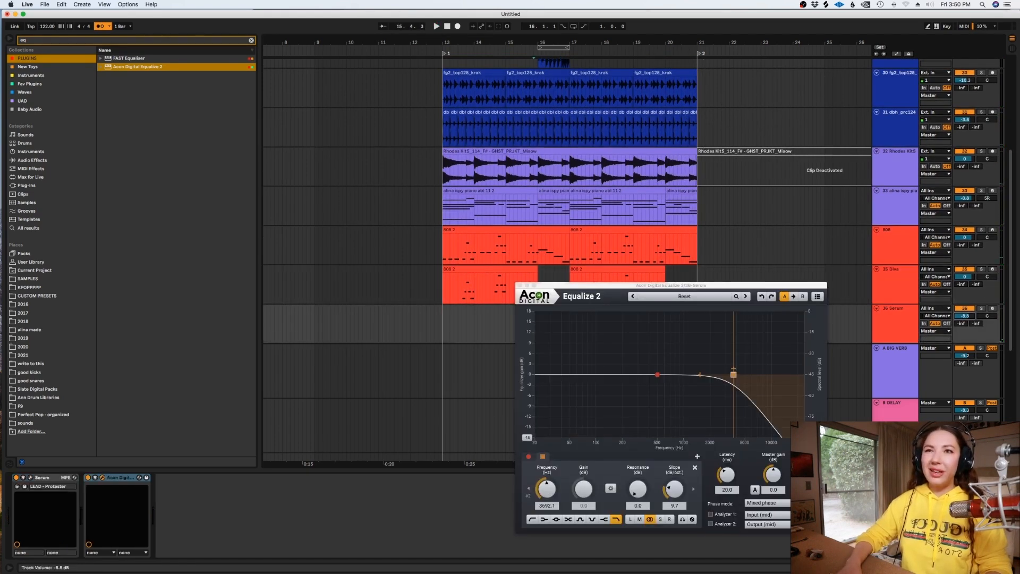
pyautogui.press('space')
pyautogui.click(520, 285)
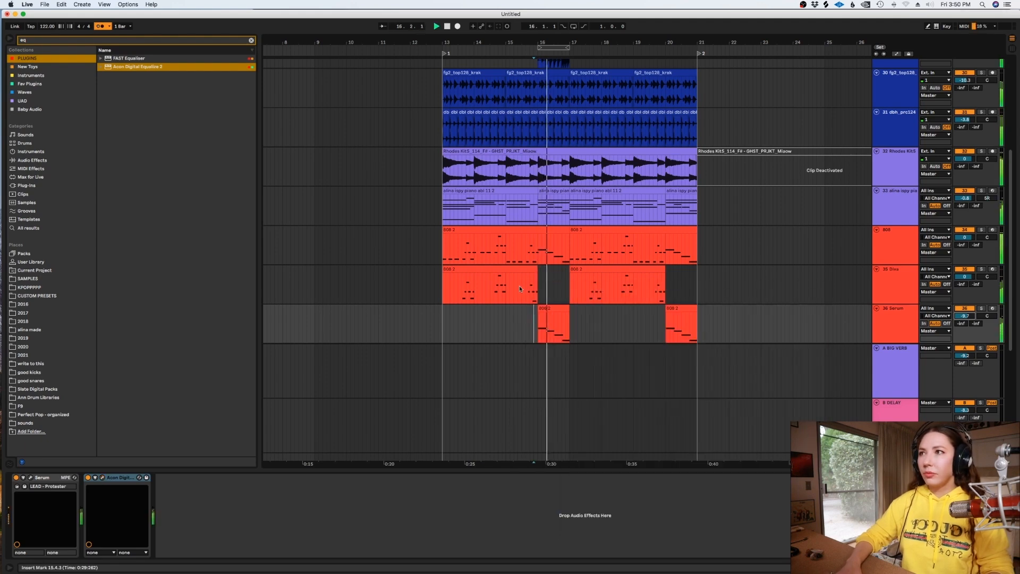
# Insert a new MIDI track directly below the piano track and colour it the same purple as the piano track
pyautogui.scroll(-2, 646, 316)
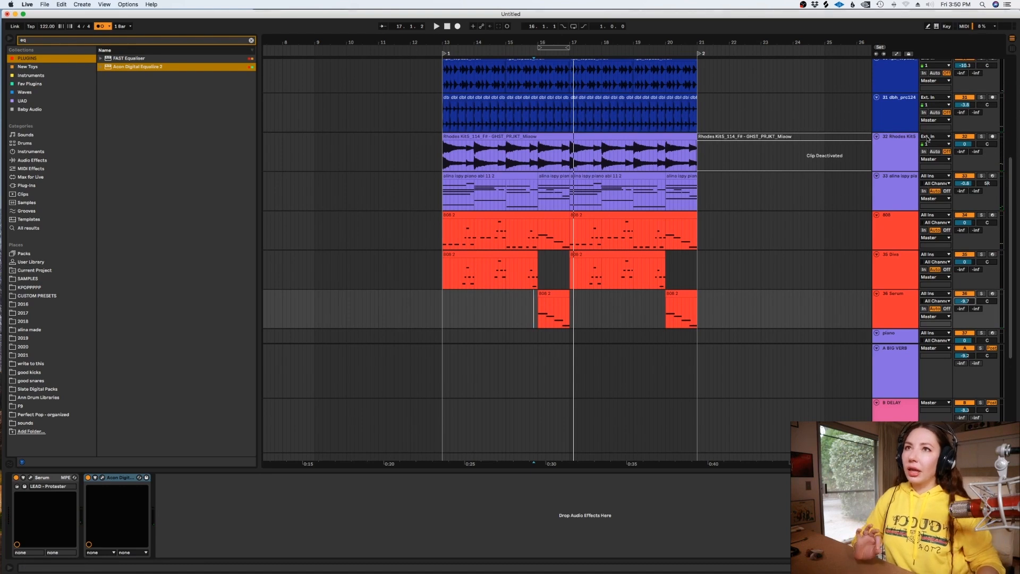
pyautogui.click(887, 199)
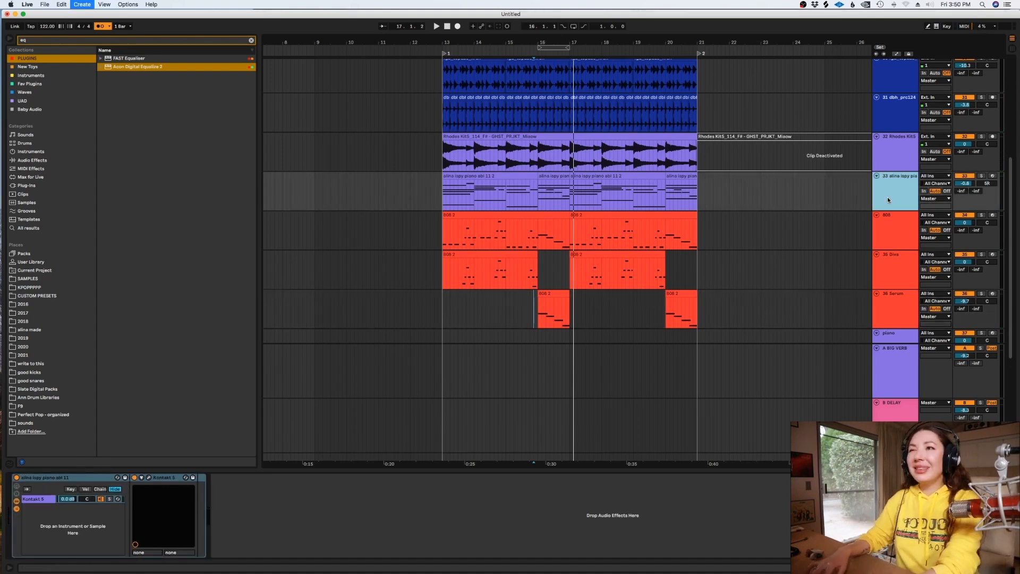
pyautogui.press('super+shift+t')
pyautogui.click(769, 228)
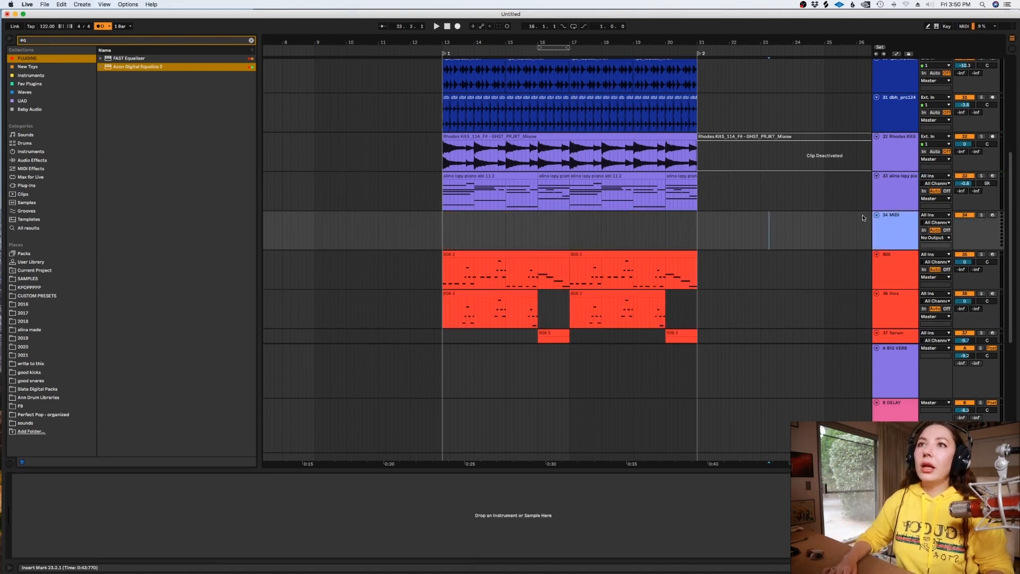
pyautogui.rightClick(845, 233)
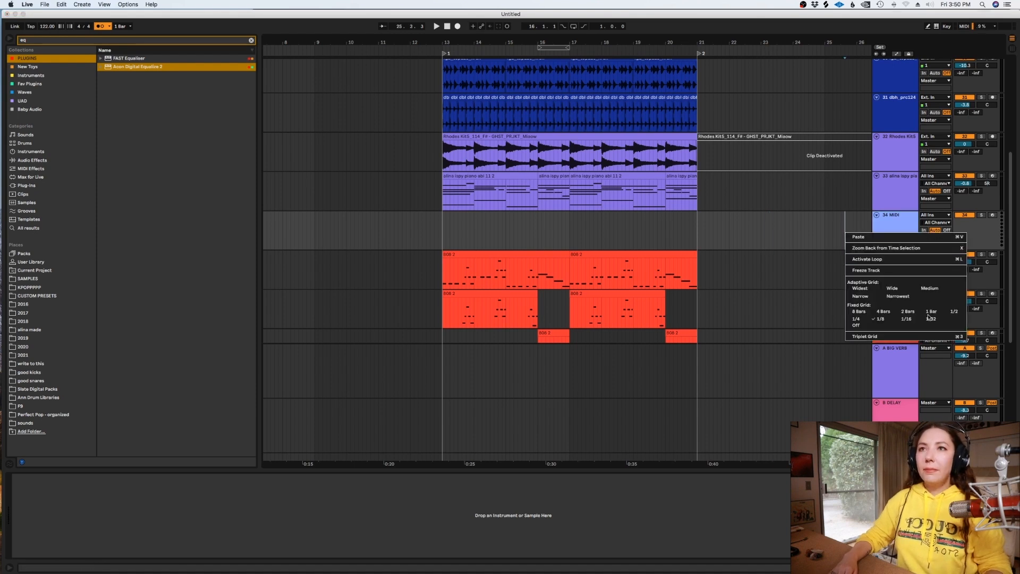
pyautogui.click(921, 313)
pyautogui.rightClick(895, 228)
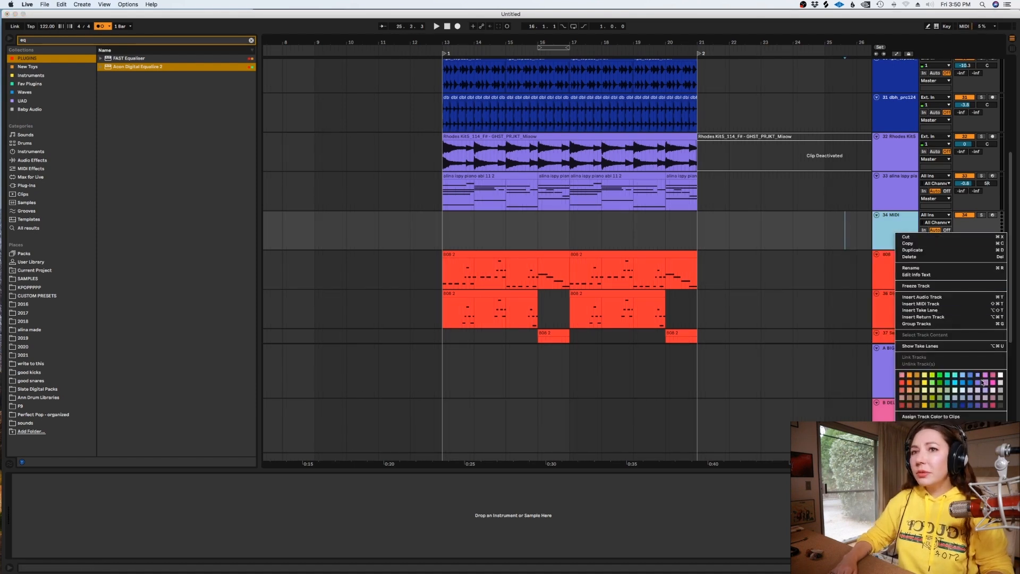
pyautogui.press('Escape')
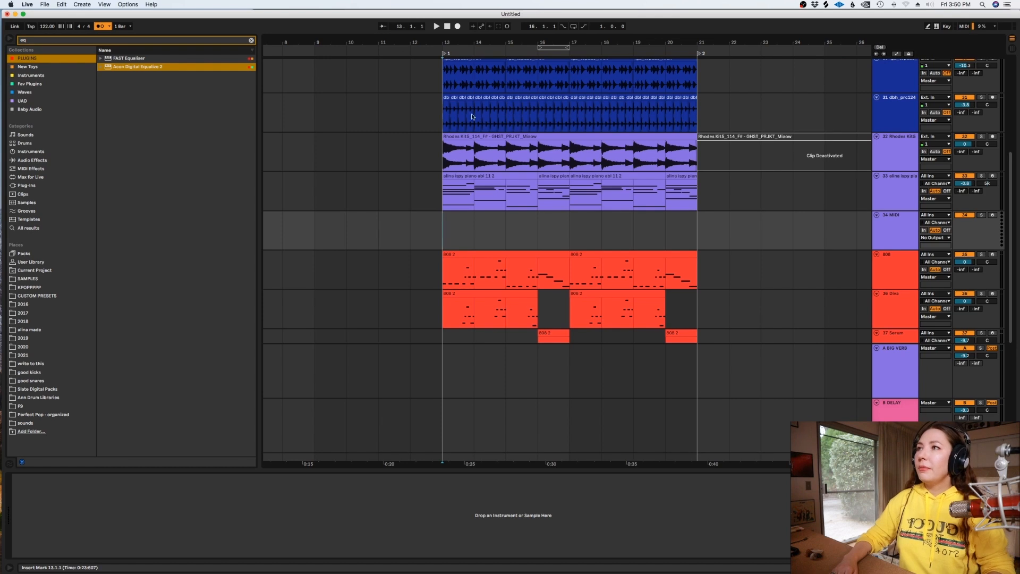
# Solo the Rhodes track, play it from bar 13, and take it out of solo again
pyautogui.click(982, 137)
pyautogui.press('space')
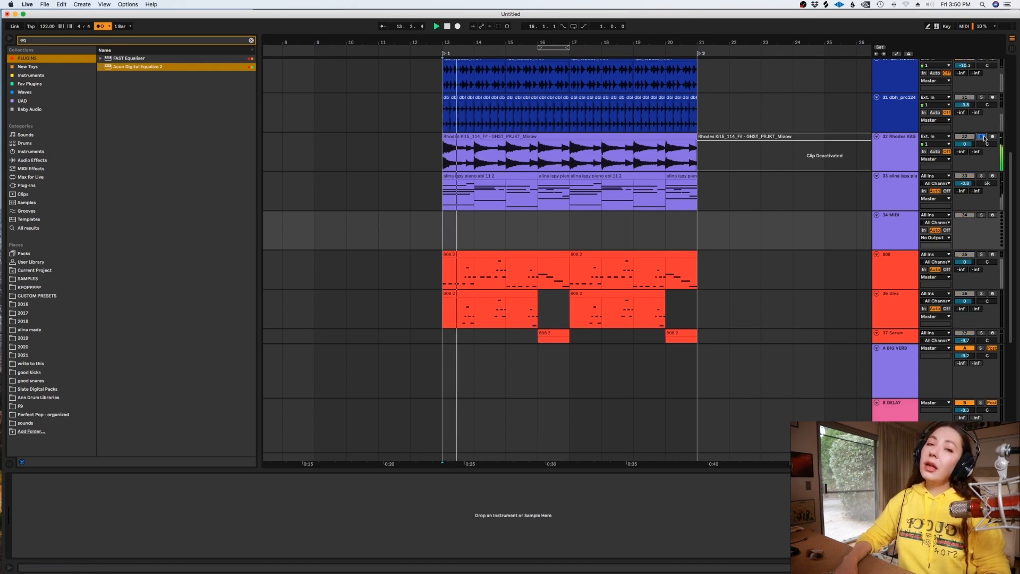
pyautogui.click(982, 137)
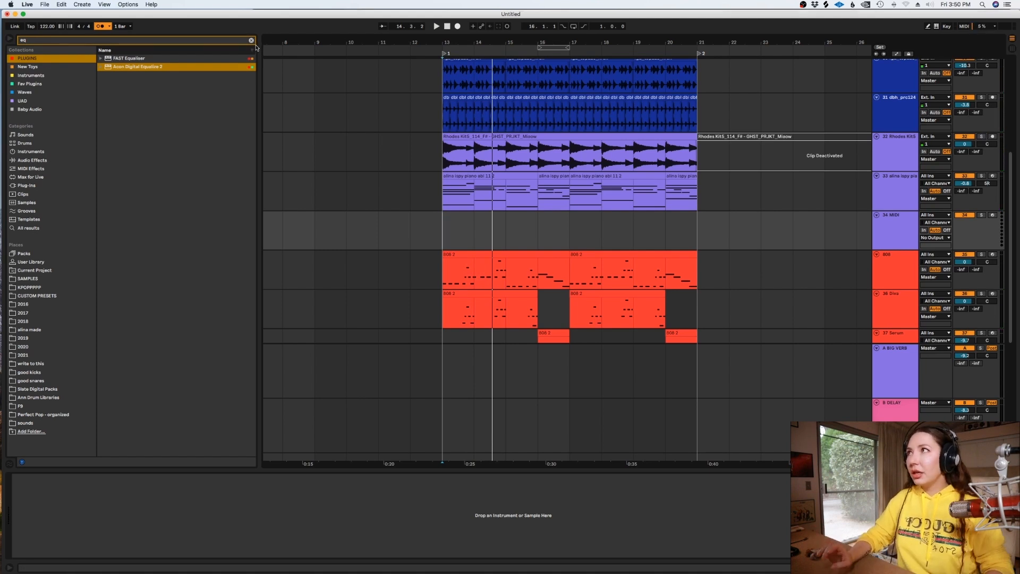
# Clear the browser search and expand the OMNI folder in CUSTOM PRESETS, collapsing the Live instruments folder
pyautogui.click(252, 41)
pyautogui.write('diva')
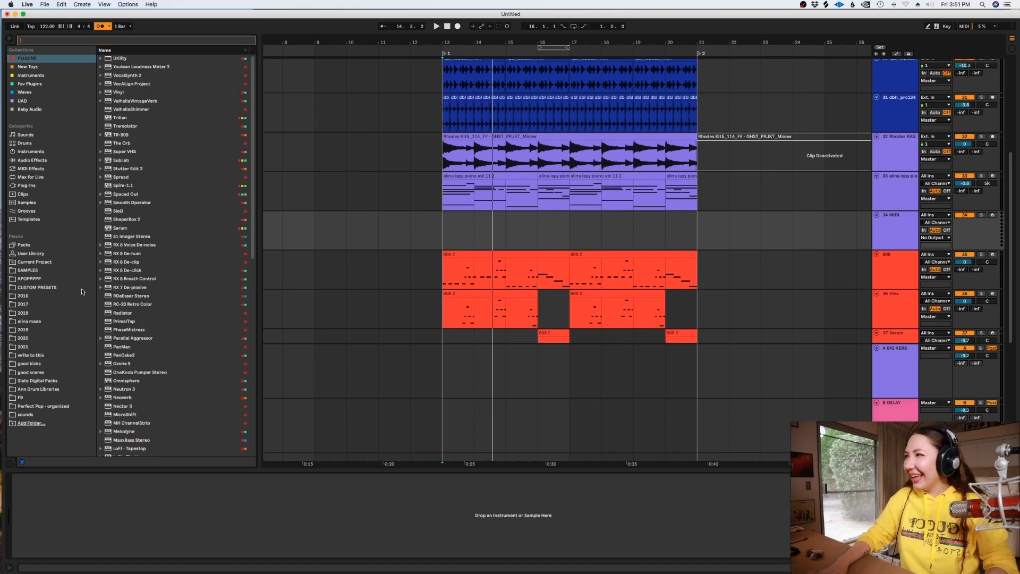
pyautogui.click(37, 287)
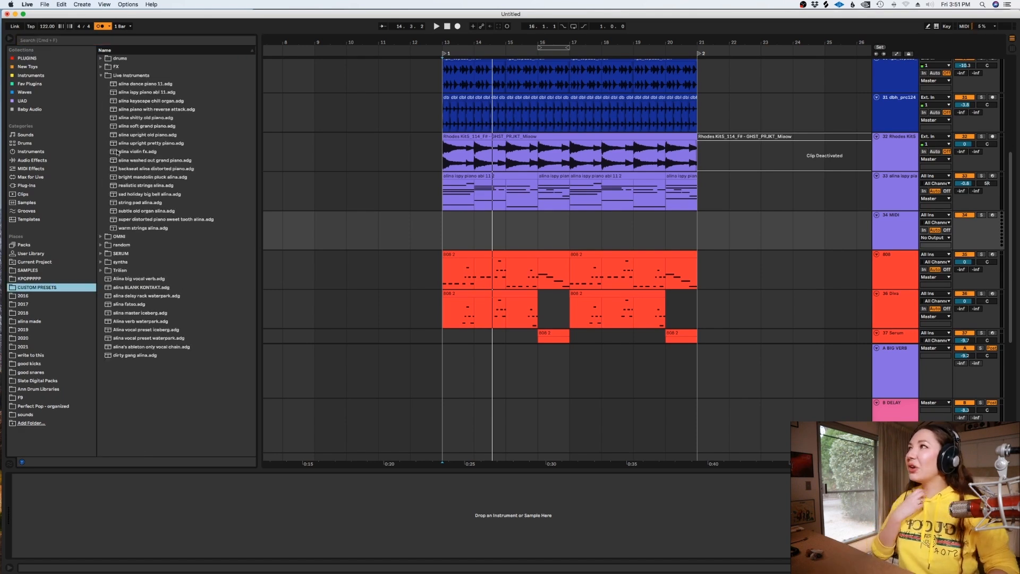
pyautogui.click(101, 76)
pyautogui.click(100, 84)
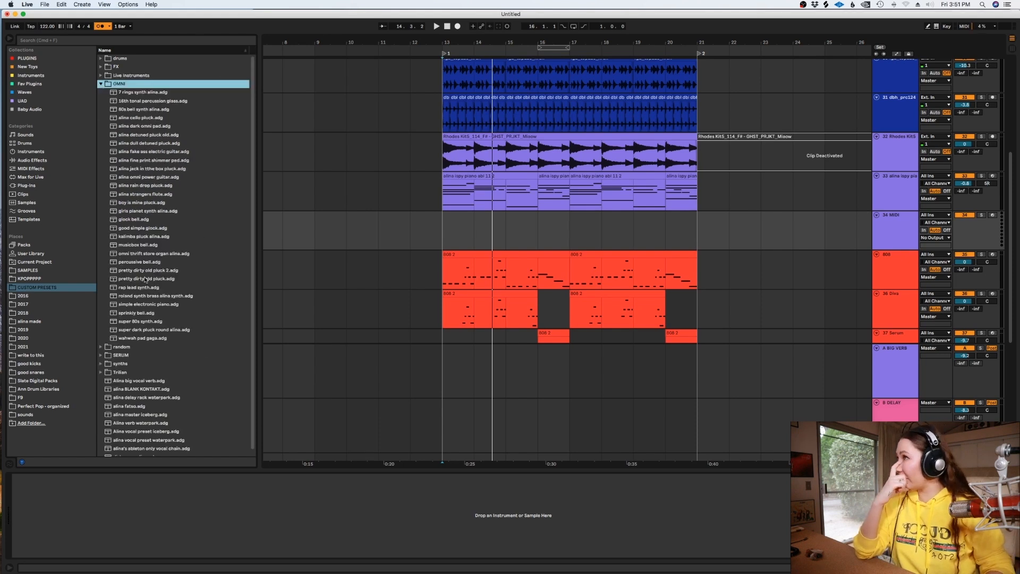
# Try the musicbox bell and super 80s synth presets on the new MIDI track
pyautogui.moveTo(131, 248); pyautogui.dragTo(475, 225)
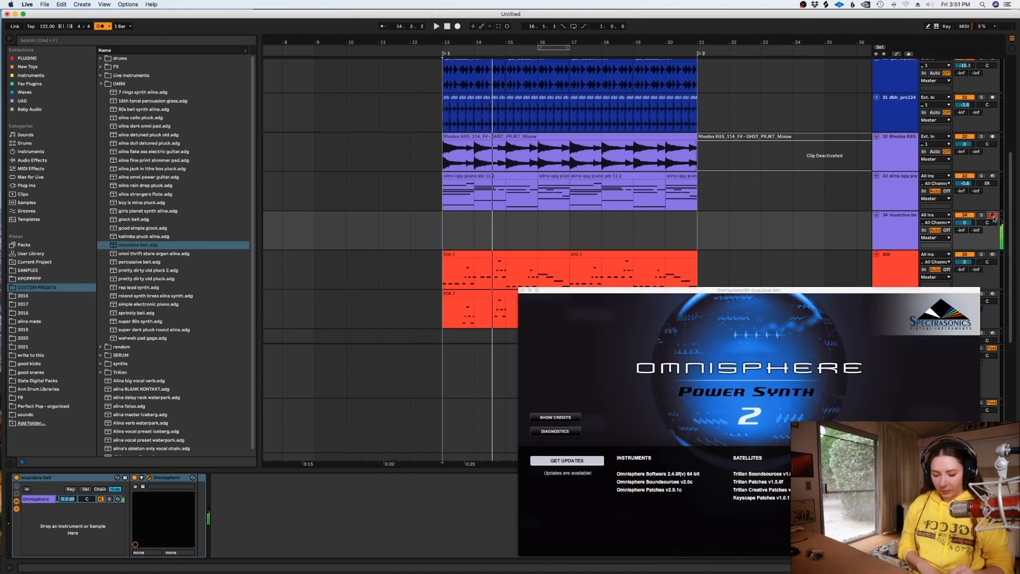
pyautogui.press('space')
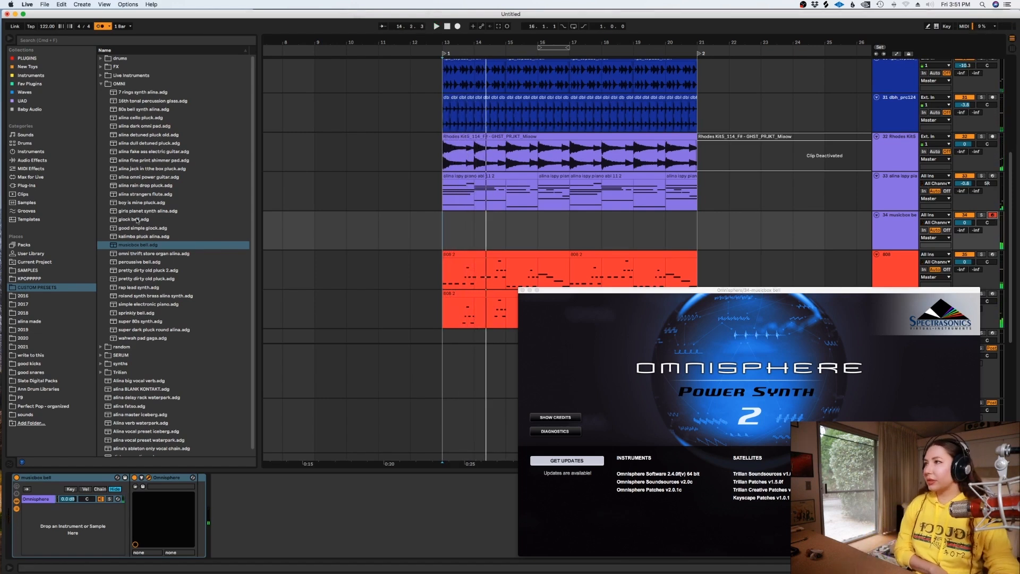
pyautogui.click(141, 321)
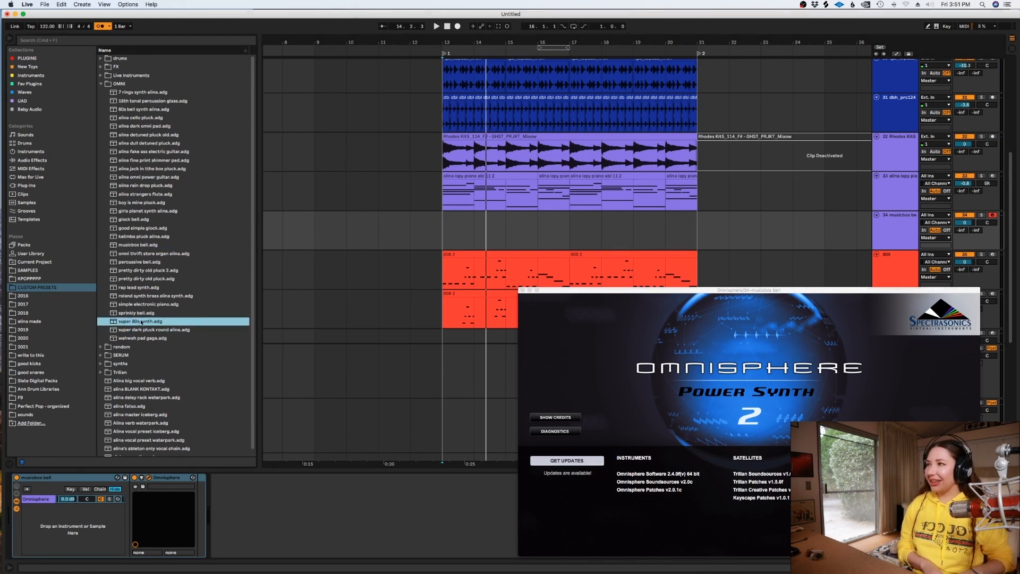
pyautogui.doubleClick(141, 322)
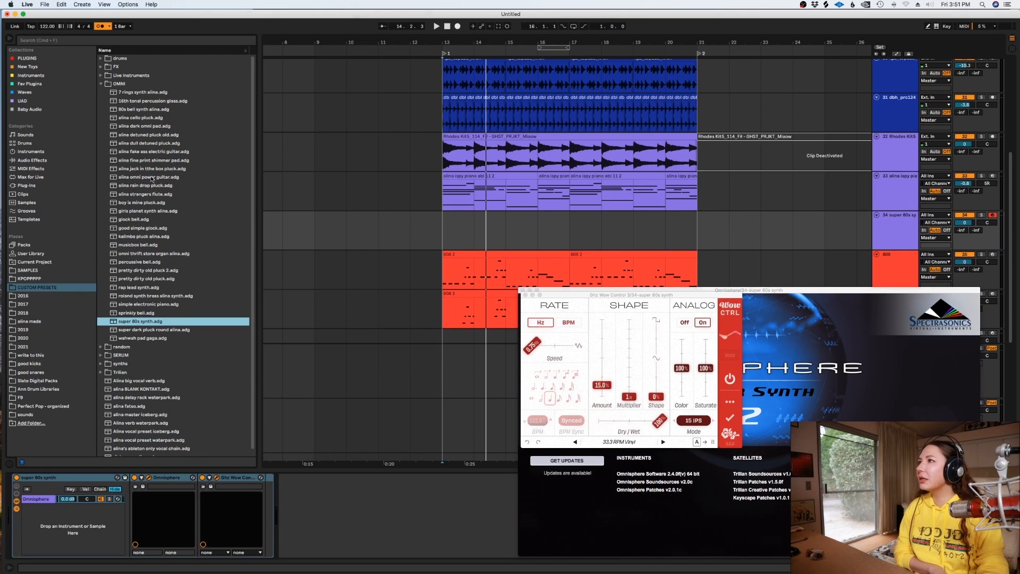
# Load the sprinkly bell preset onto the new MIDI track and audition it against the song
pyautogui.click(181, 313)
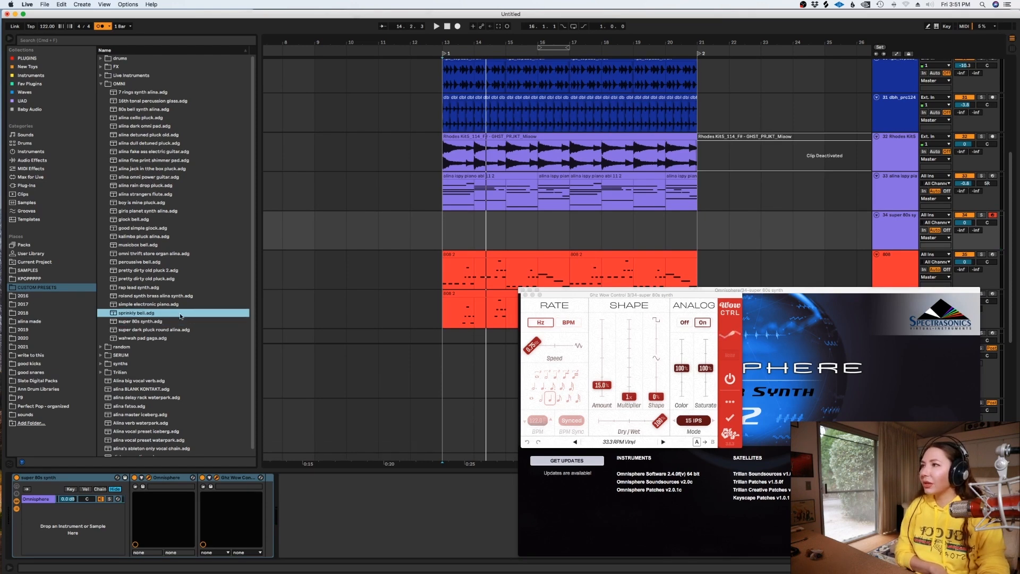
pyautogui.doubleClick(177, 314)
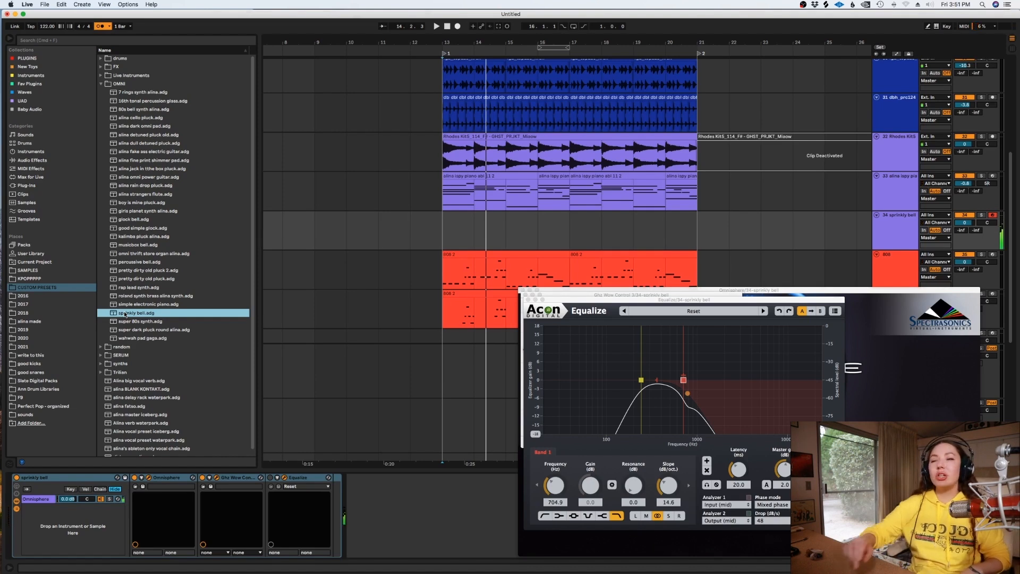
pyautogui.press('space')
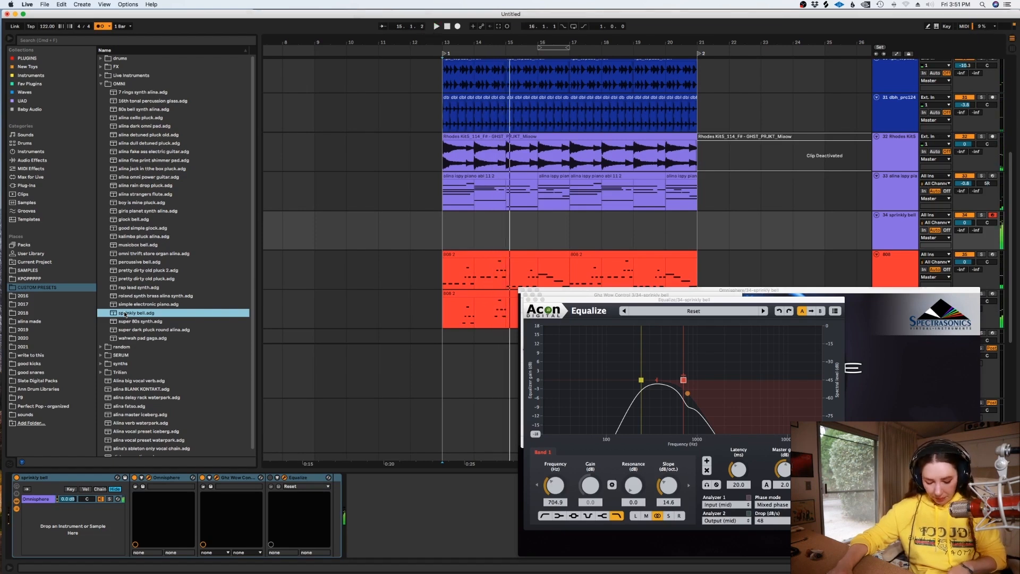
pyautogui.click(460, 211)
pyautogui.press('space')
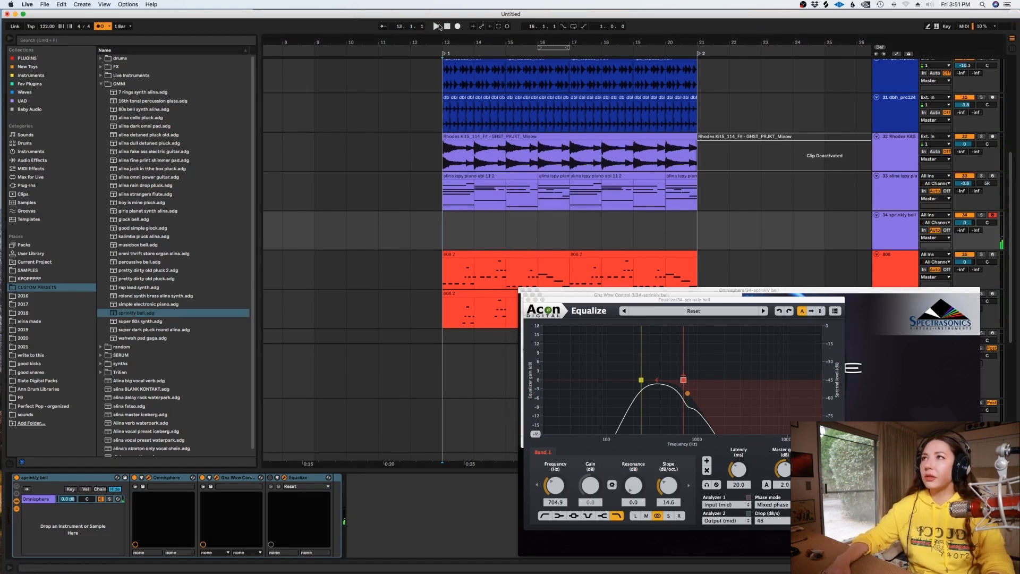
# Record a bell melody on the sprinkly bell track, starting at bar 12 and stopping just after bar 17
pyautogui.click(420, 240)
pyautogui.press('space')
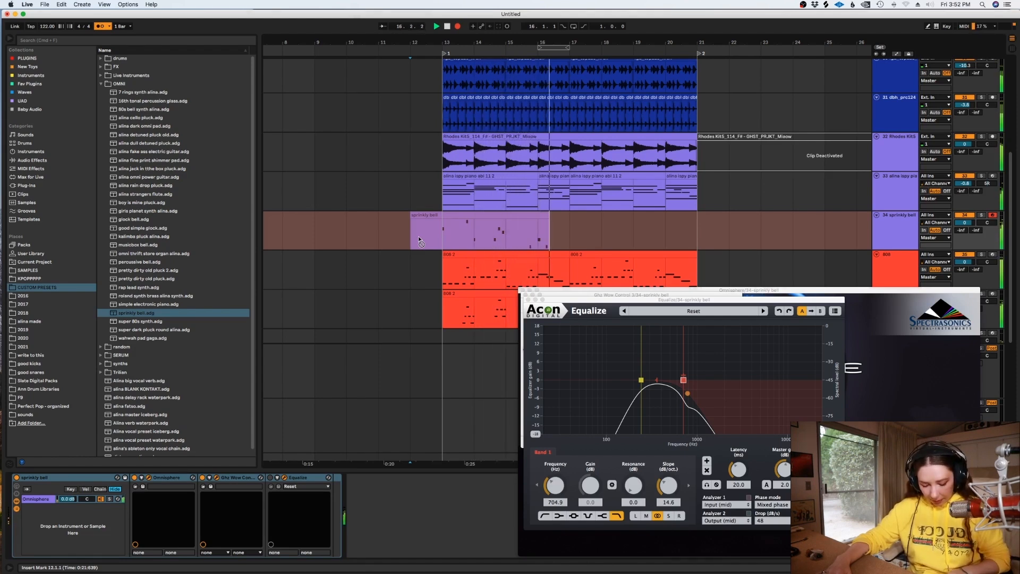
pyautogui.press('space')
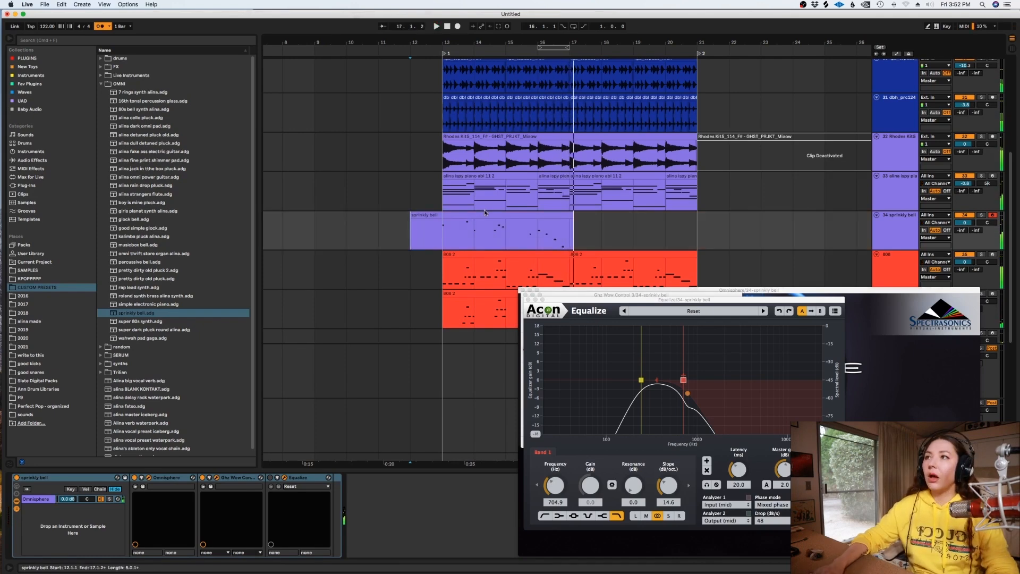
# Close the plug-in windows, open the recorded sprinkly bell clip and select all of its notes
pyautogui.click(484, 214)
pyautogui.click(528, 300)
pyautogui.click(524, 294)
pyautogui.click(522, 290)
pyautogui.doubleClick(485, 226)
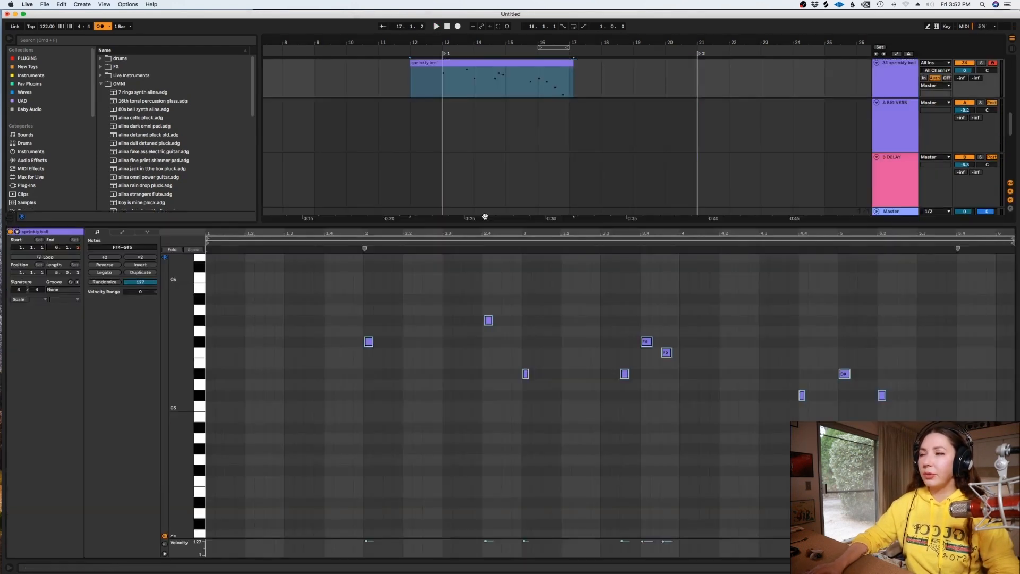
pyautogui.click(481, 263)
pyautogui.press('super+a')
pyautogui.hotkey('shift', 'Tab')
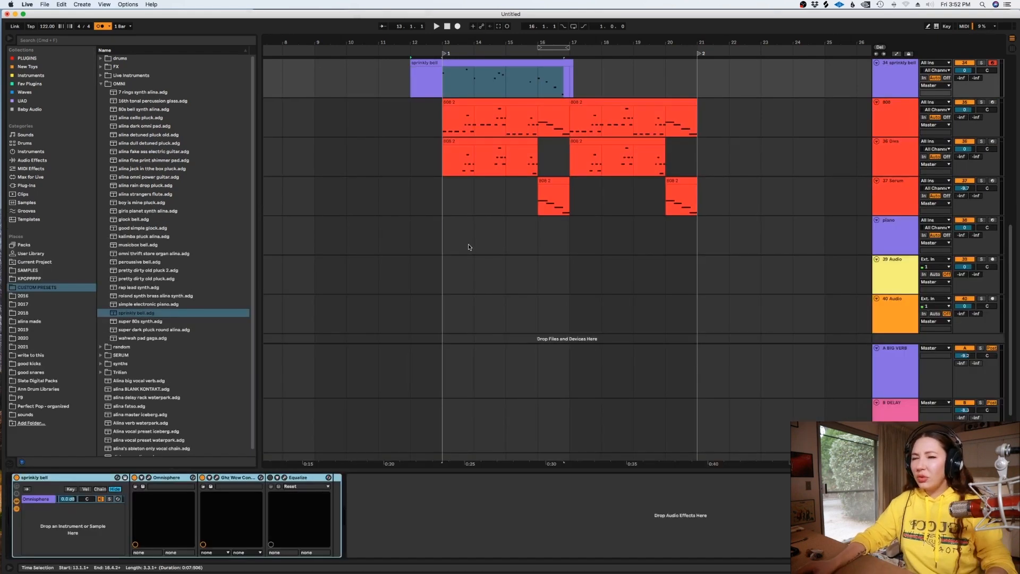
# Trim the sprinkly bell clip so that it runs from bar 13 to bar 17
pyautogui.moveTo(418, 87); pyautogui.dragTo(429, 100)
pyautogui.press('Delete')
pyautogui.scroll(4, 555, 160)
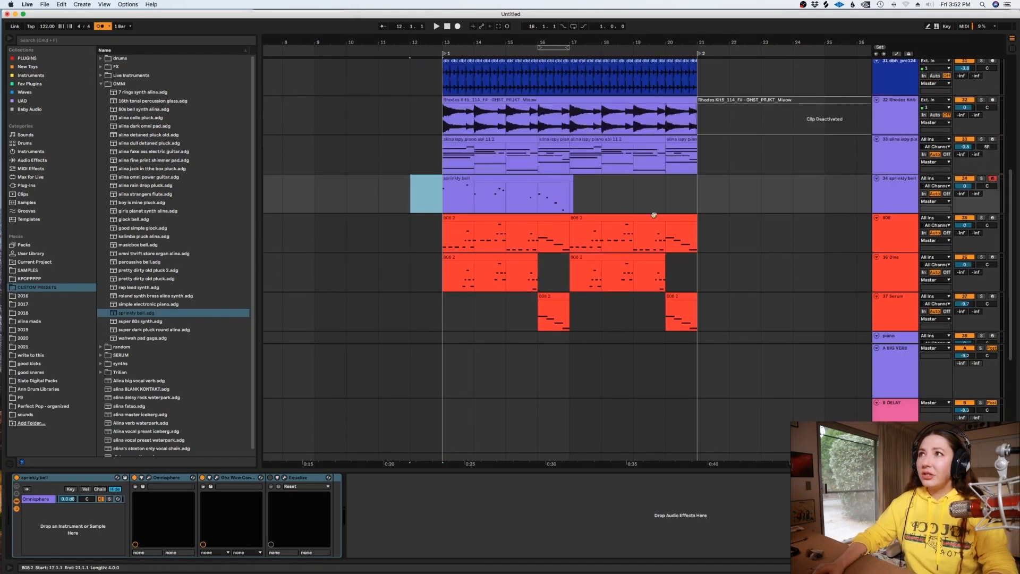
pyautogui.click(571, 186)
# Play the song, lower the sprinkly bell track to about -2.5 dB and pan it slightly left
pyautogui.click(465, 203)
pyautogui.press('space')
pyautogui.moveTo(966, 186); pyautogui.dragTo(987, 190)
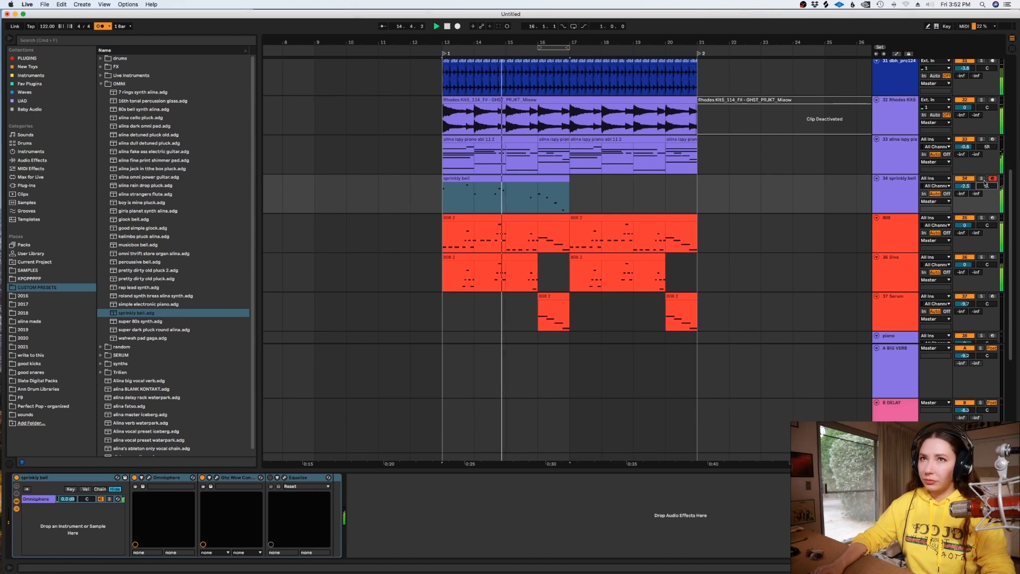
# Duplicate the sprinkly bell clip so the copy fills bars 17 to 21
pyautogui.click(558, 200)
pyautogui.press('super+d')
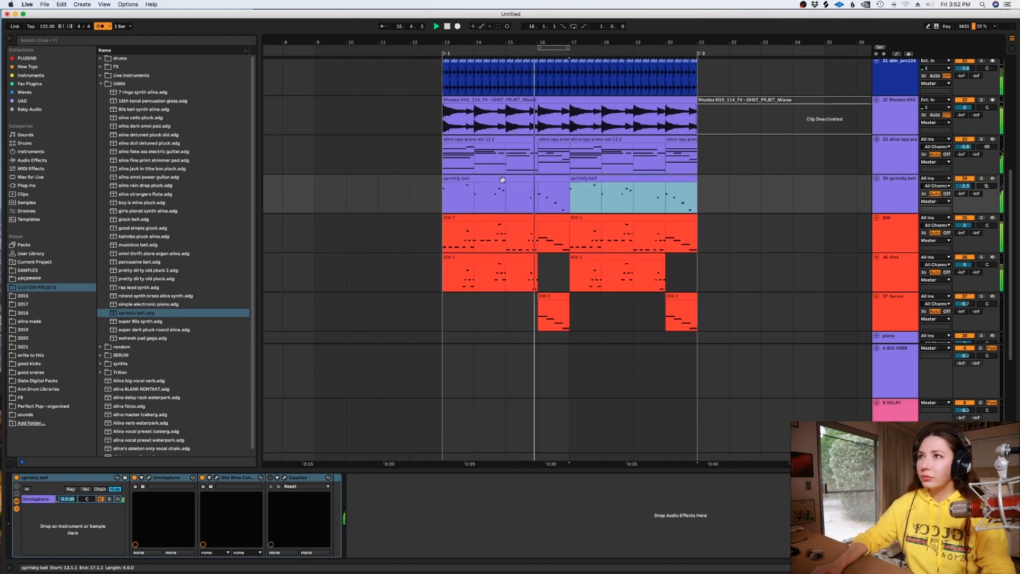
pyautogui.scroll(10, 579, 201)
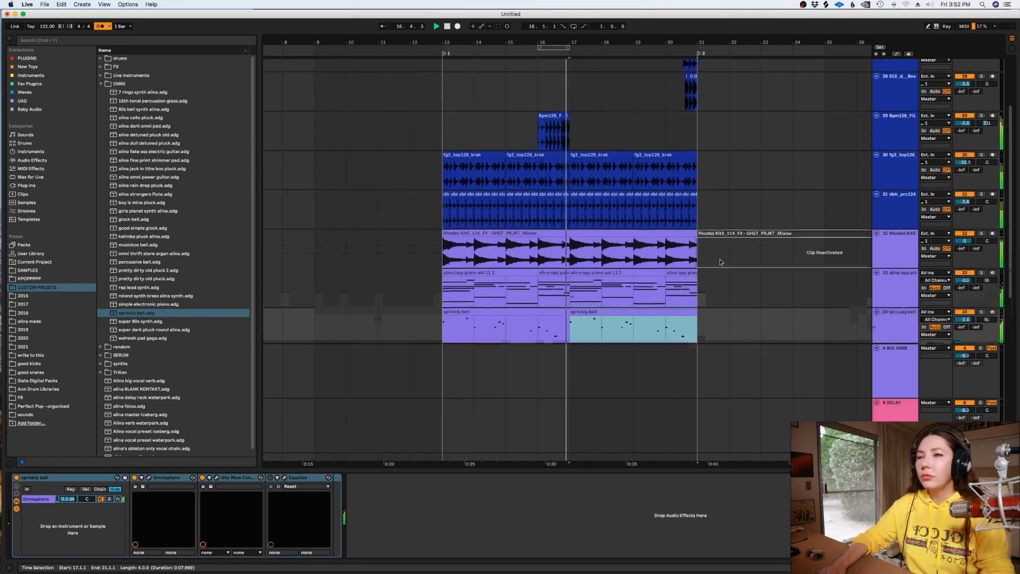
pyautogui.scroll(-7, 720, 262)
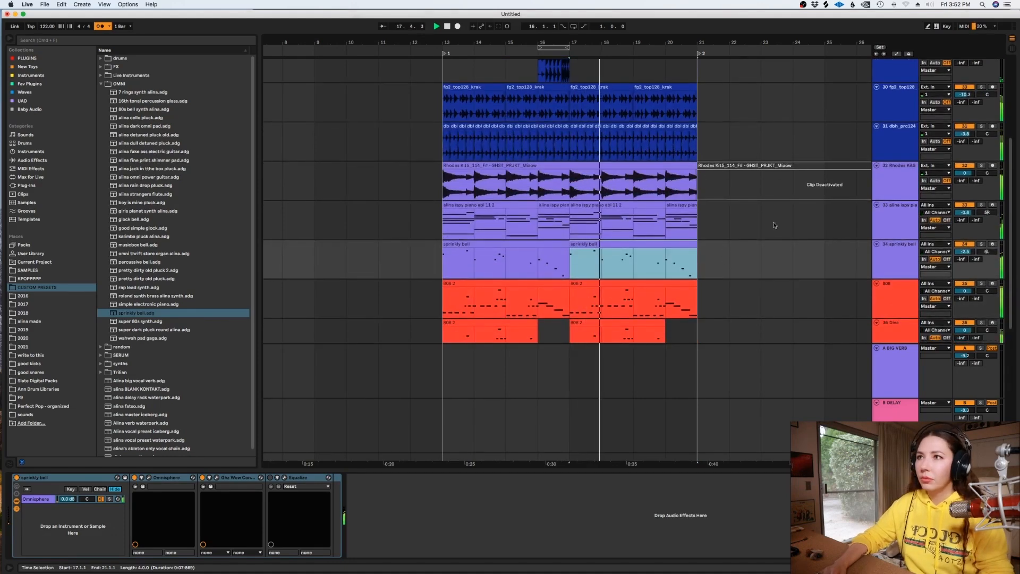
# Insert another MIDI track below the sprinkly bell track and colour it the same purple
pyautogui.click(889, 262)
pyautogui.press('super+shift+t')
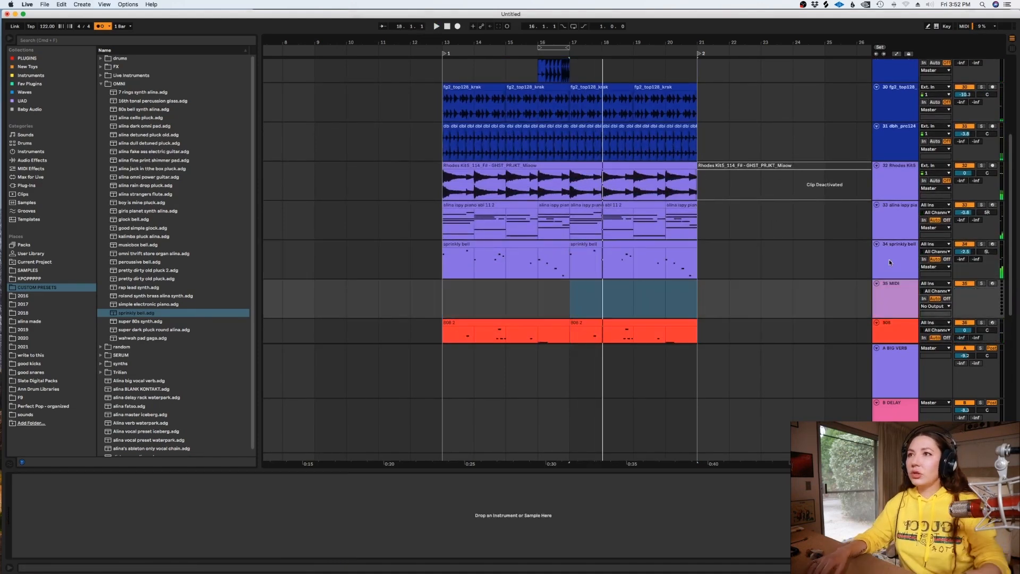
pyautogui.rightClick(898, 290)
pyautogui.click(825, 230)
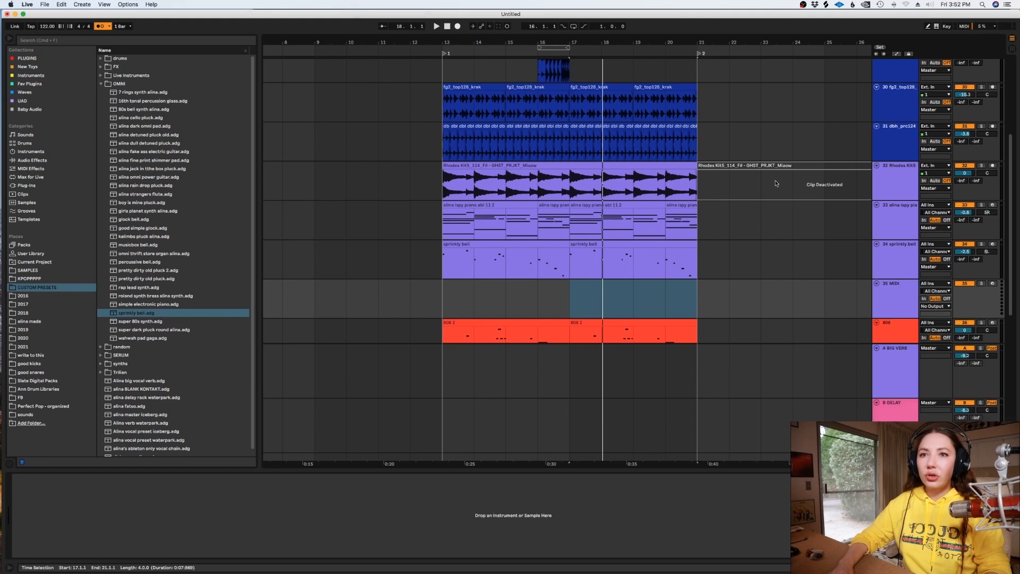
# Copy the piano clips from bars 13 to 21 onto the new MIDI track, consolidate them into one clip and view its notes
pyautogui.moveTo(697, 218); pyautogui.dragTo(463, 303)
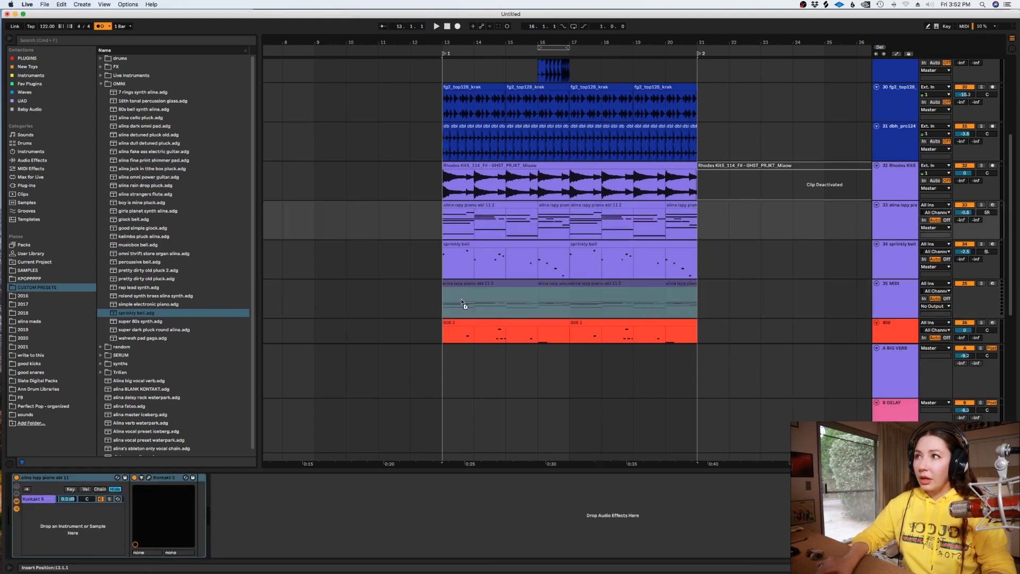
pyautogui.click(690, 283)
pyautogui.keyDown('shift'); pyautogui.click(490, 282); pyautogui.keyUp('shift')
pyautogui.doubleClick(490, 282)
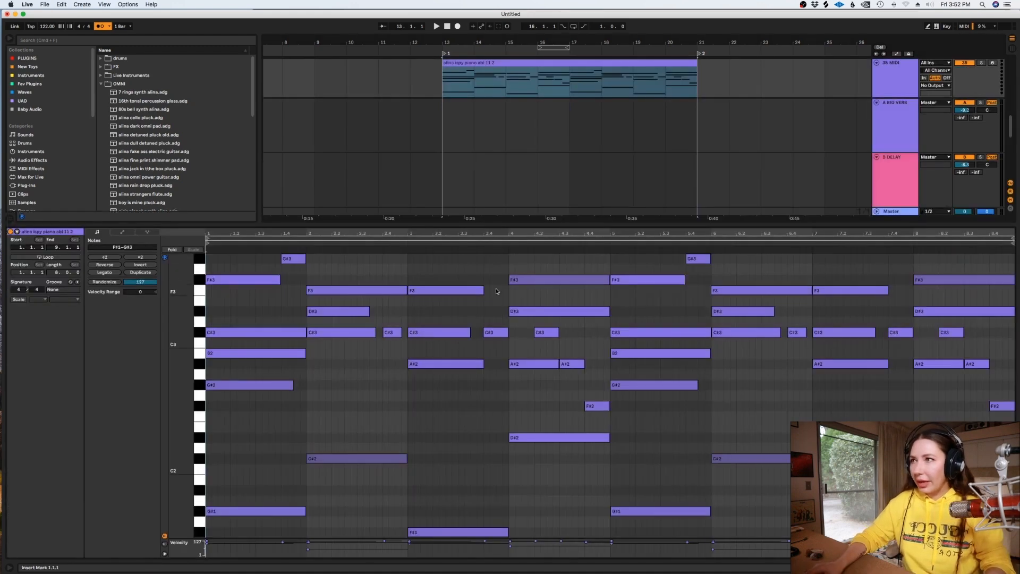
pyautogui.hotkey('shift', 'Tab')
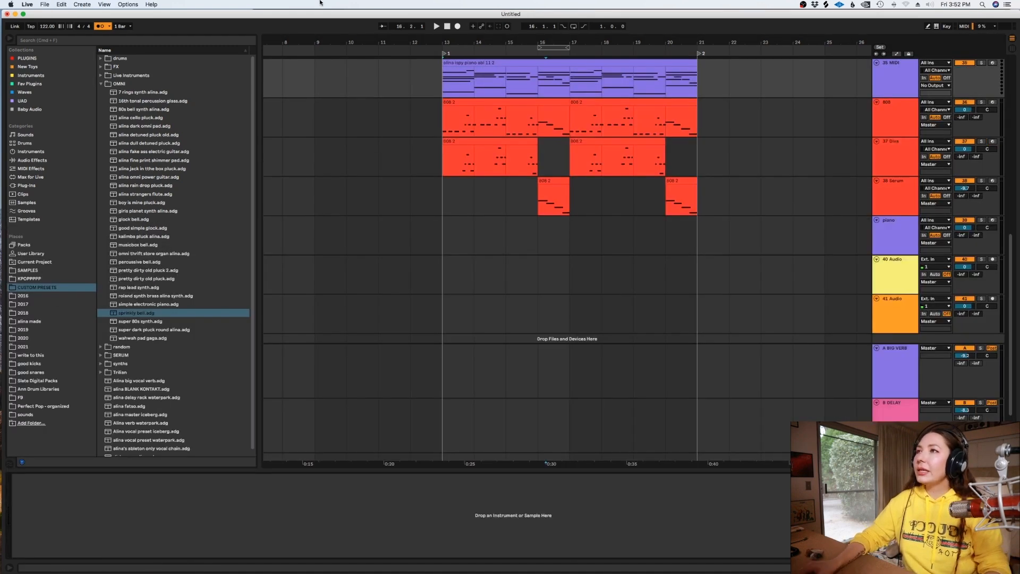
# Search the whole library for "diva" and load the Diva synth onto the new MIDI track holding the piano chords
pyautogui.scroll(5, 626, 338)
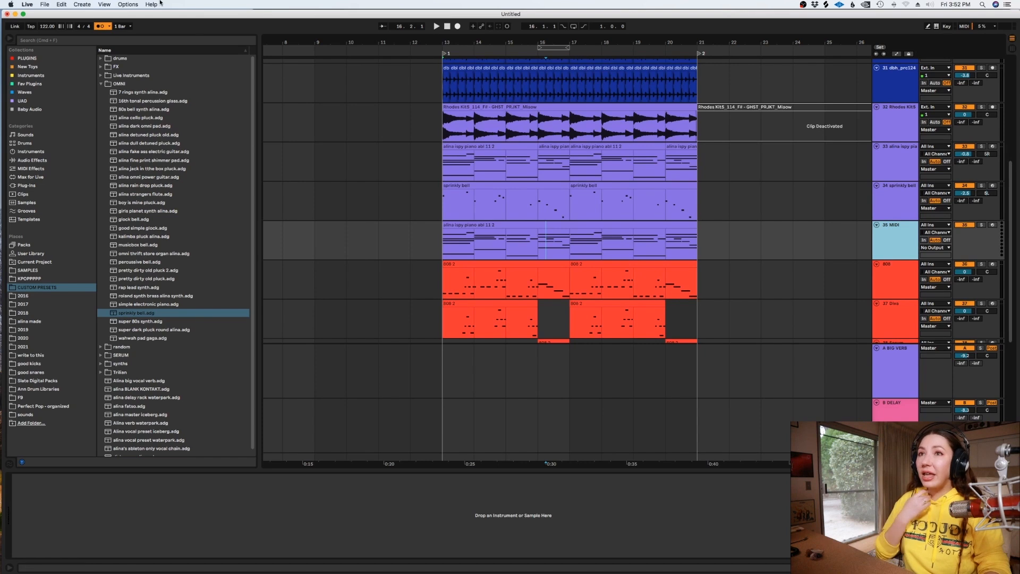
pyautogui.click(148, 42)
pyautogui.write('diva')
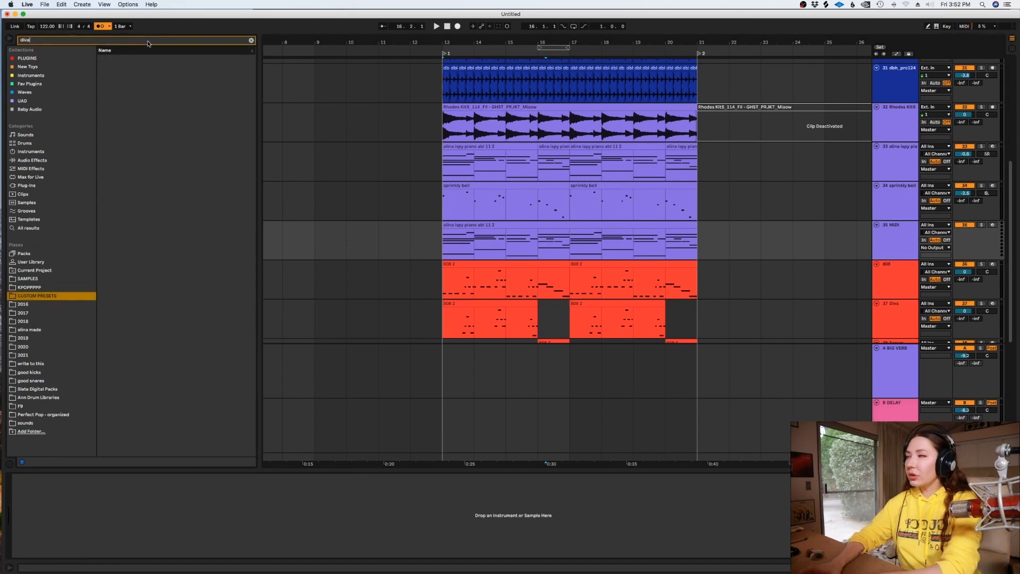
pyautogui.click(40, 228)
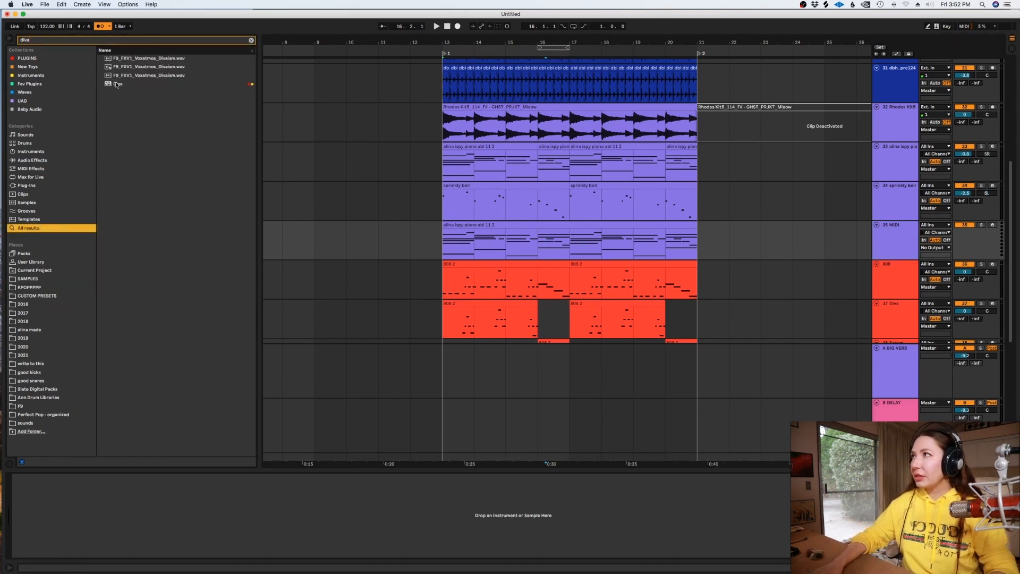
pyautogui.moveTo(115, 83); pyautogui.dragTo(566, 243)
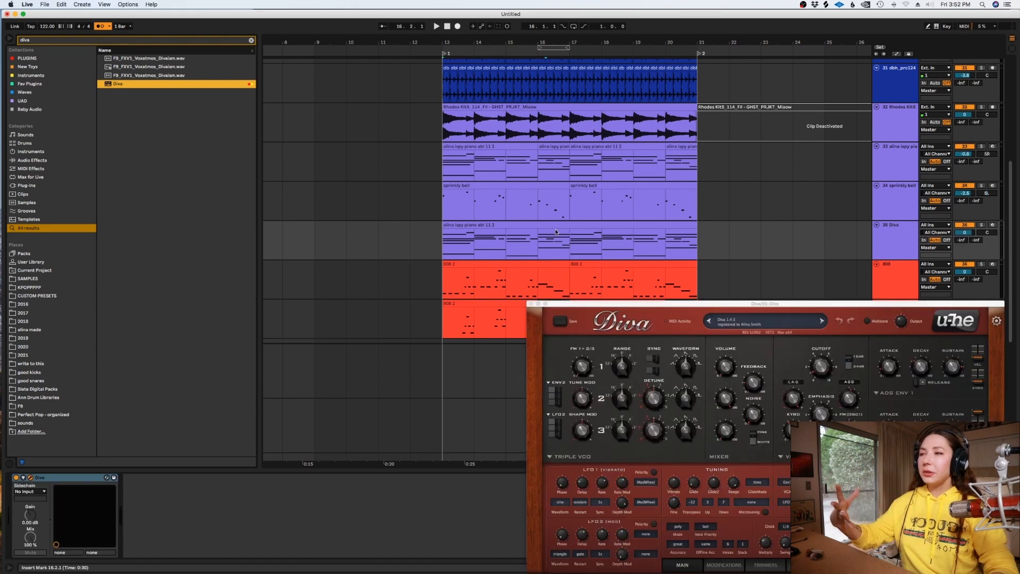
# Solo the new Diva track, play it from bar 13 and load the IW Lush PWM Pad preset from the pad results
pyautogui.click(438, 248)
pyautogui.click(981, 225)
pyautogui.click(848, 565)
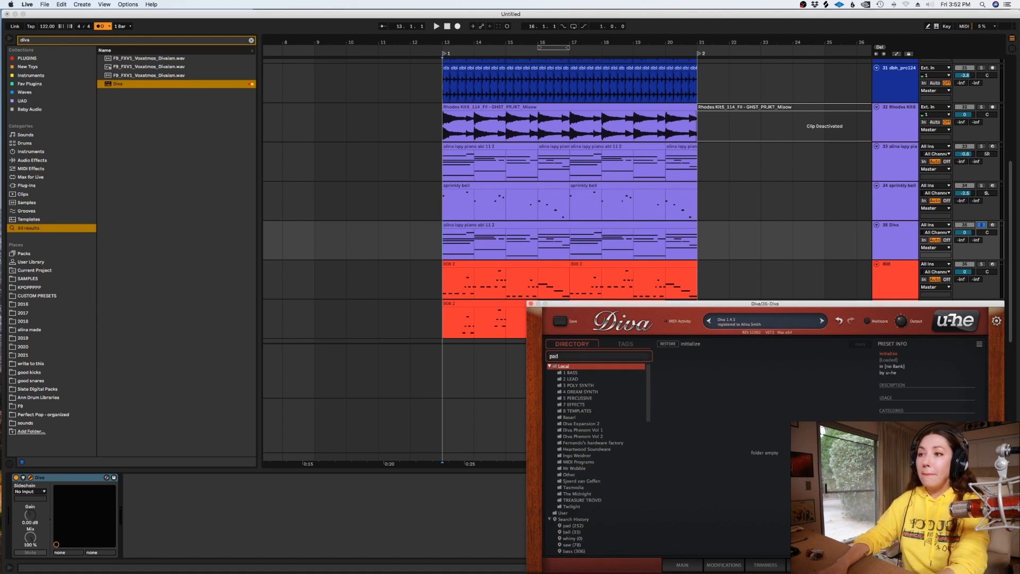
pyautogui.click(573, 525)
pyautogui.click(685, 462)
pyautogui.press('space')
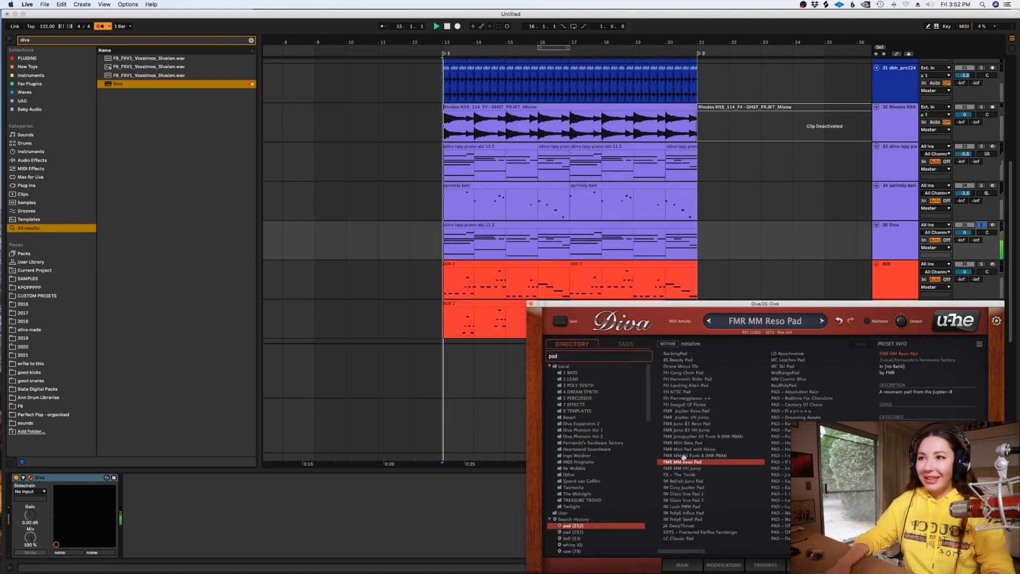
pyautogui.click(677, 506)
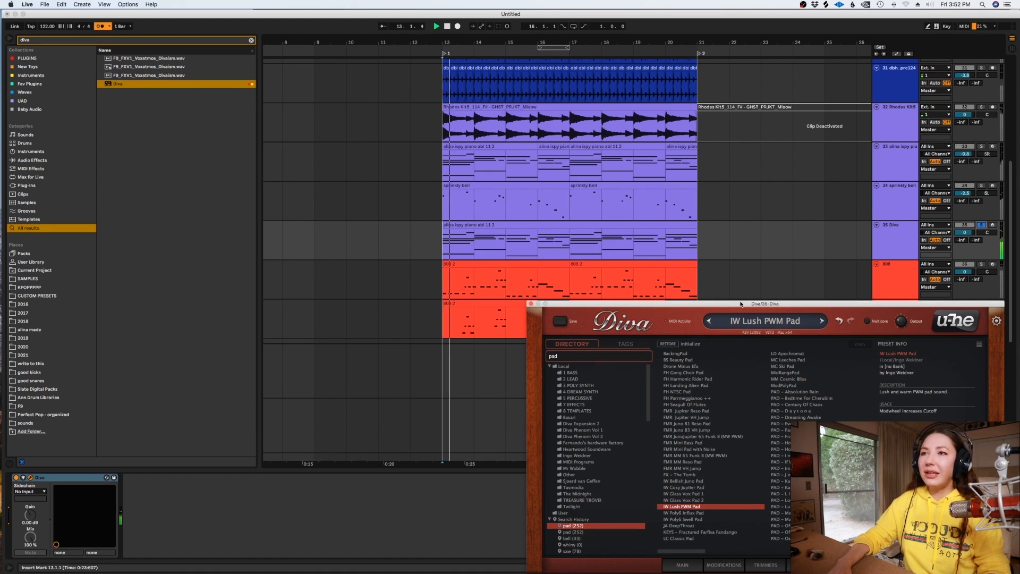
# Set the VCO 2 detune of the Diva pad to 0.28 while it plays, and close the synth window
pyautogui.moveTo(733, 304); pyautogui.dragTo(599, 292)
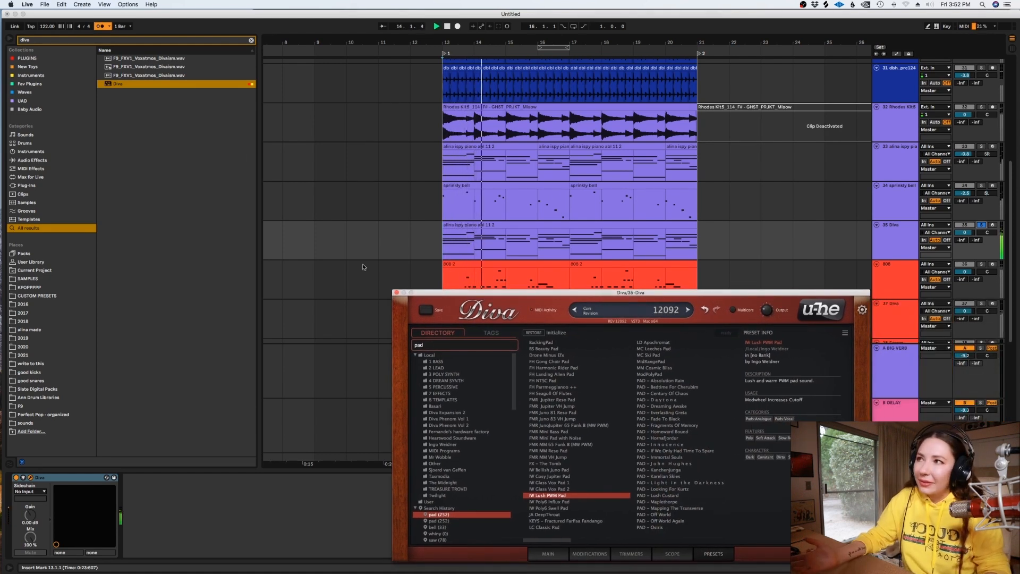
pyautogui.click(547, 553)
pyautogui.moveTo(535, 392); pyautogui.dragTo(534, 385)
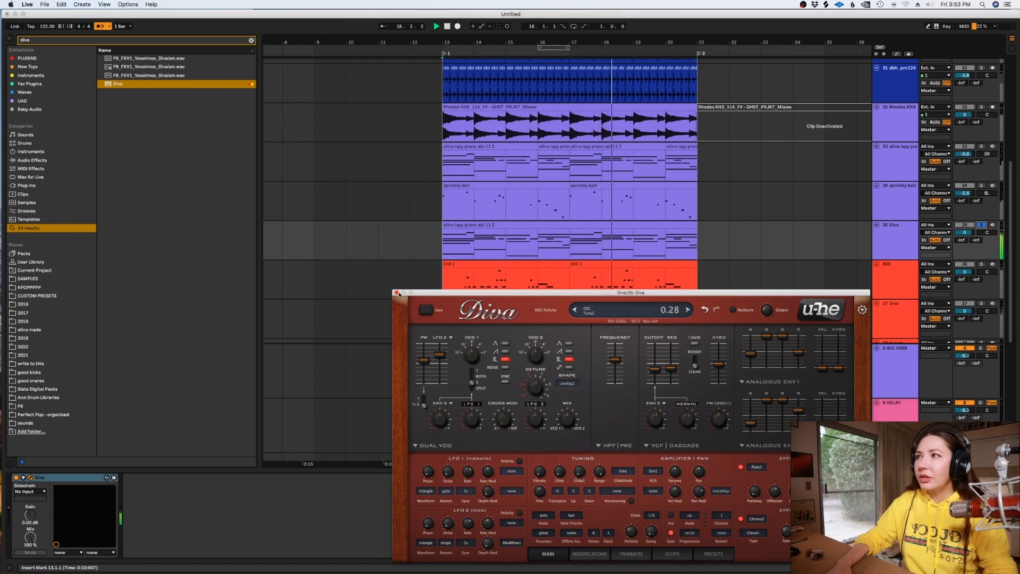
pyautogui.click(378, 279)
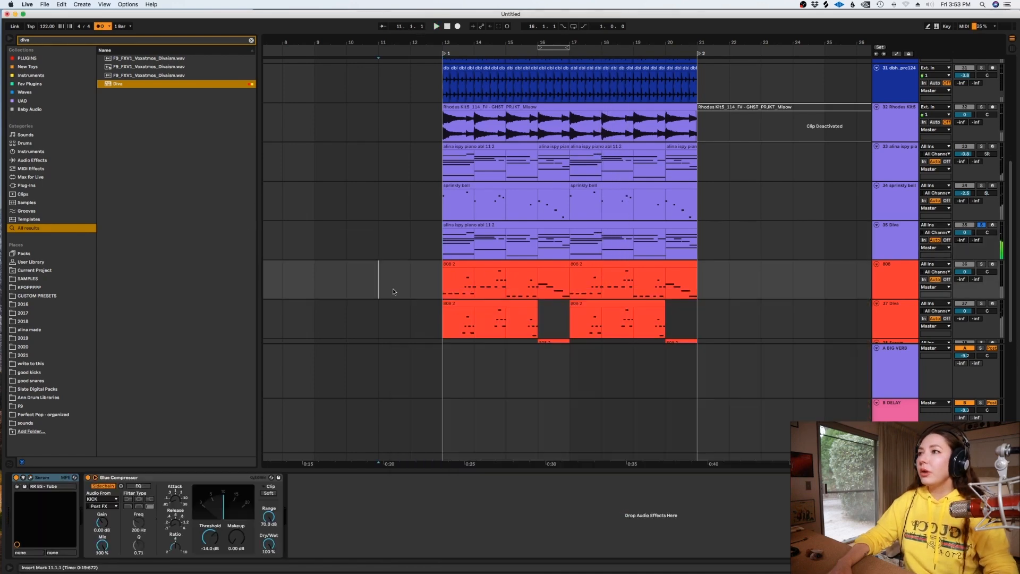
# Search for "pump", add OneKnob Pumper Stereo after Diva on the pad track, and audition the pumping effect
pyautogui.click(251, 41)
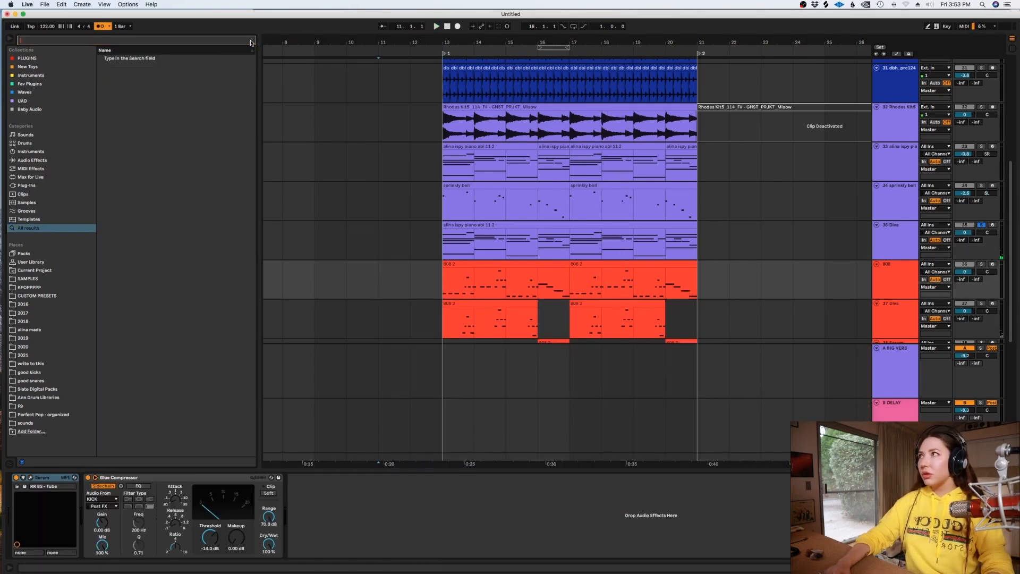
pyautogui.write('pump')
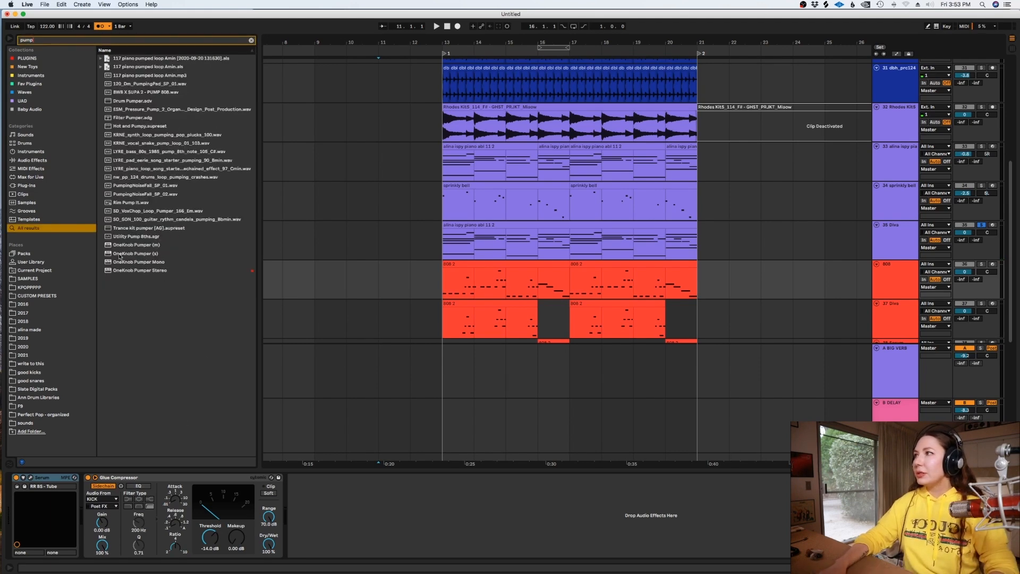
pyautogui.click(133, 271)
pyautogui.moveTo(464, 236); pyautogui.dragTo(438, 229)
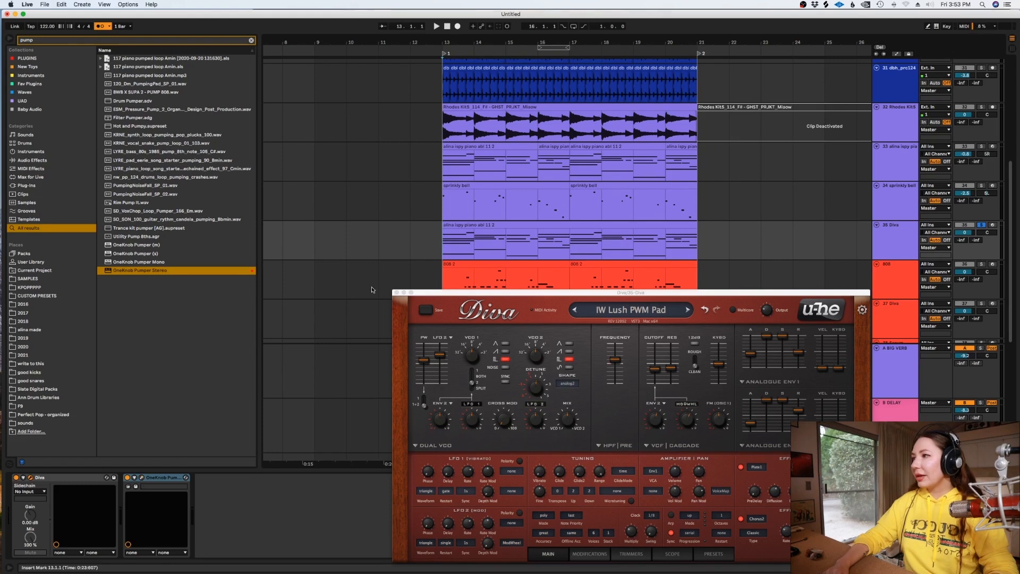
pyautogui.click(397, 293)
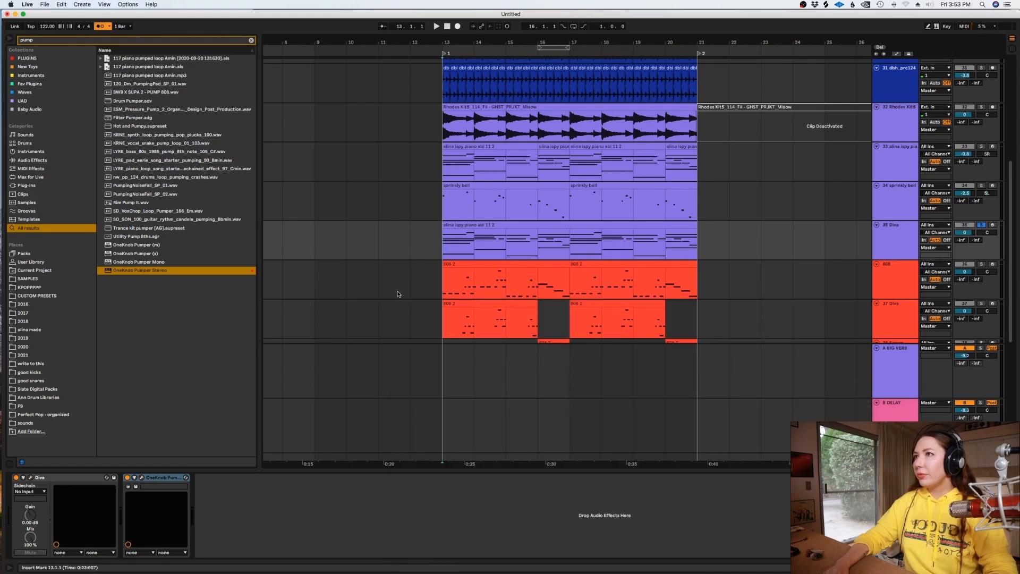
pyautogui.click(142, 478)
pyautogui.press('space')
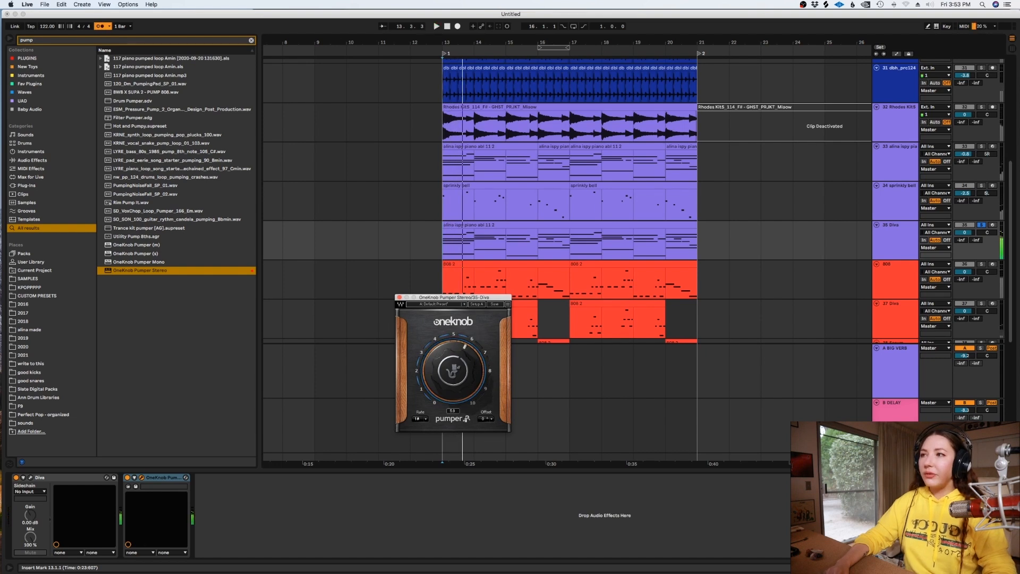
pyautogui.click(400, 297)
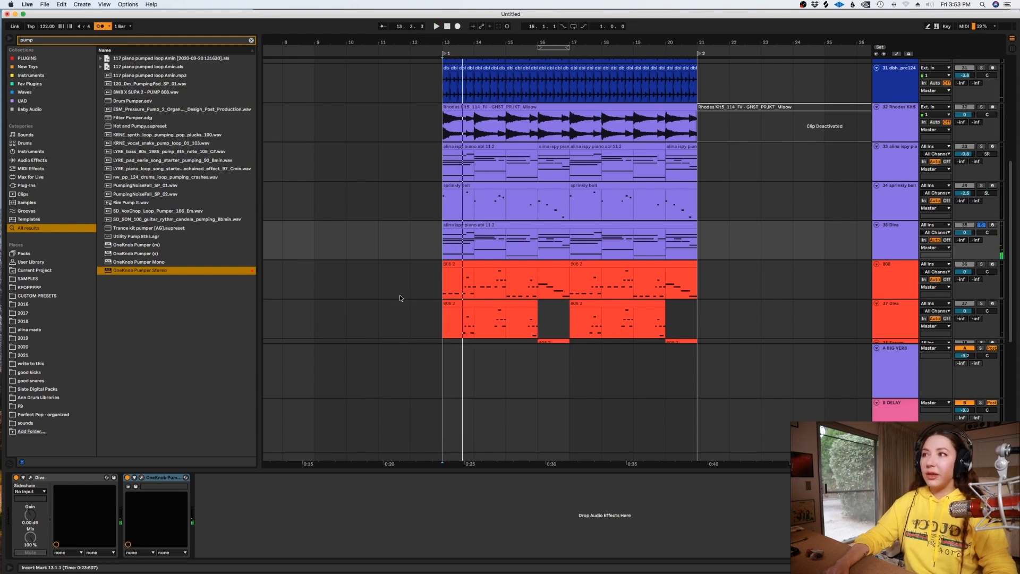
pyautogui.press('space')
# Play the full mix with the Diva pad unsoloed and lower that track's volume to -4.3 dB
pyautogui.click(522, 227)
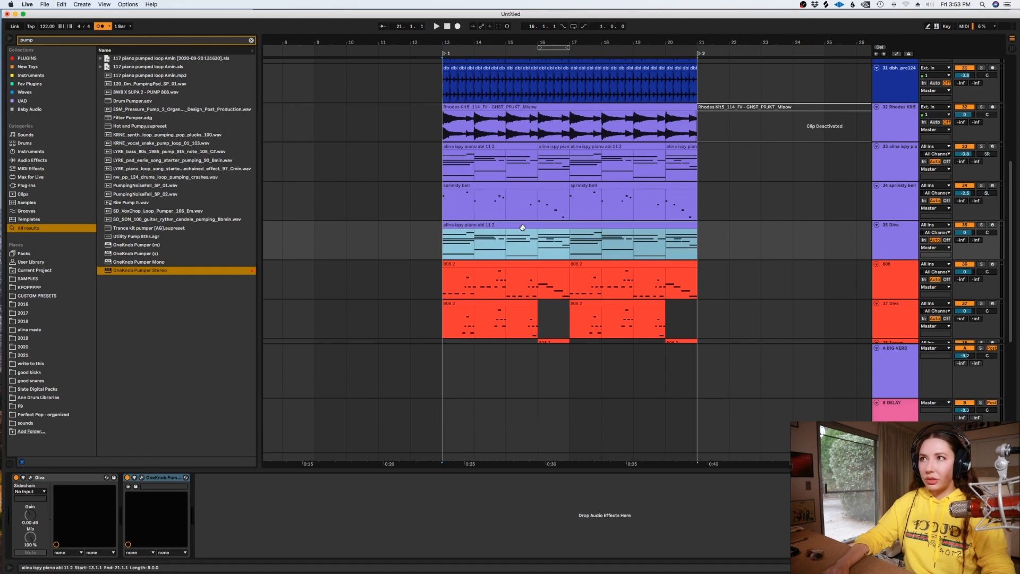
pyautogui.press('space')
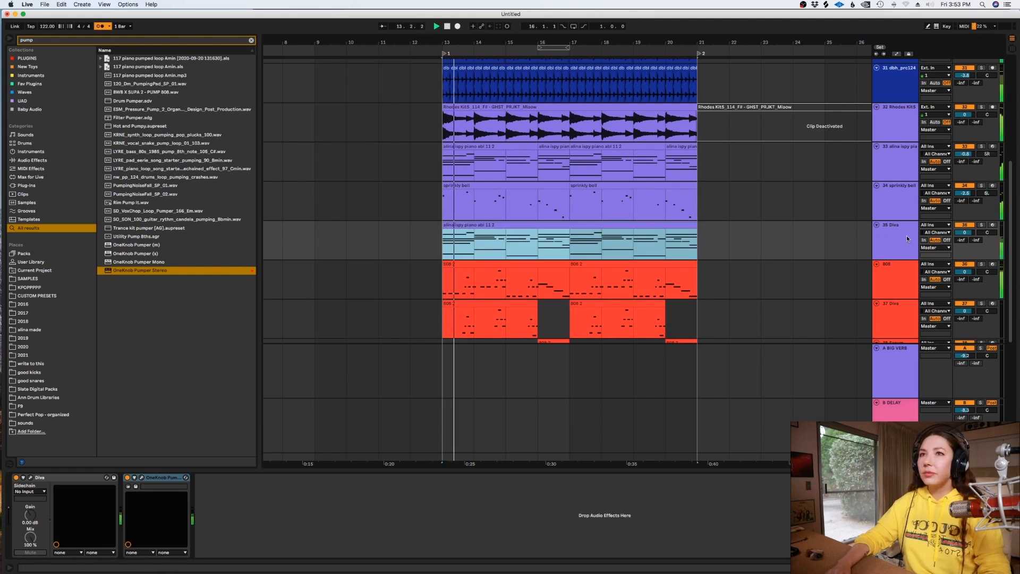
pyautogui.moveTo(964, 232); pyautogui.dragTo(964, 244)
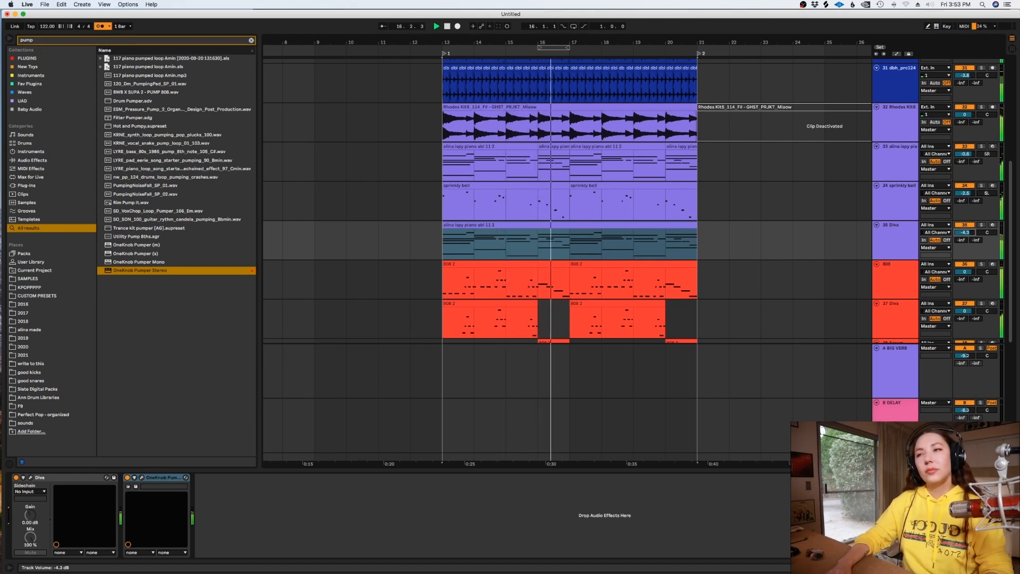
pyautogui.scroll(-3, 676, 243)
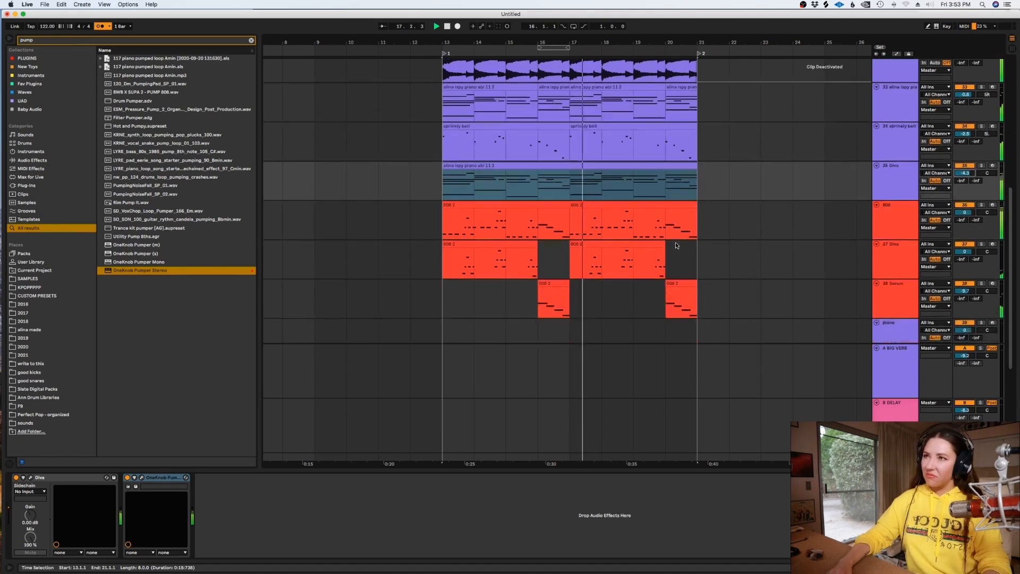
pyautogui.scroll(4, 676, 243)
pyautogui.scroll(5, 676, 242)
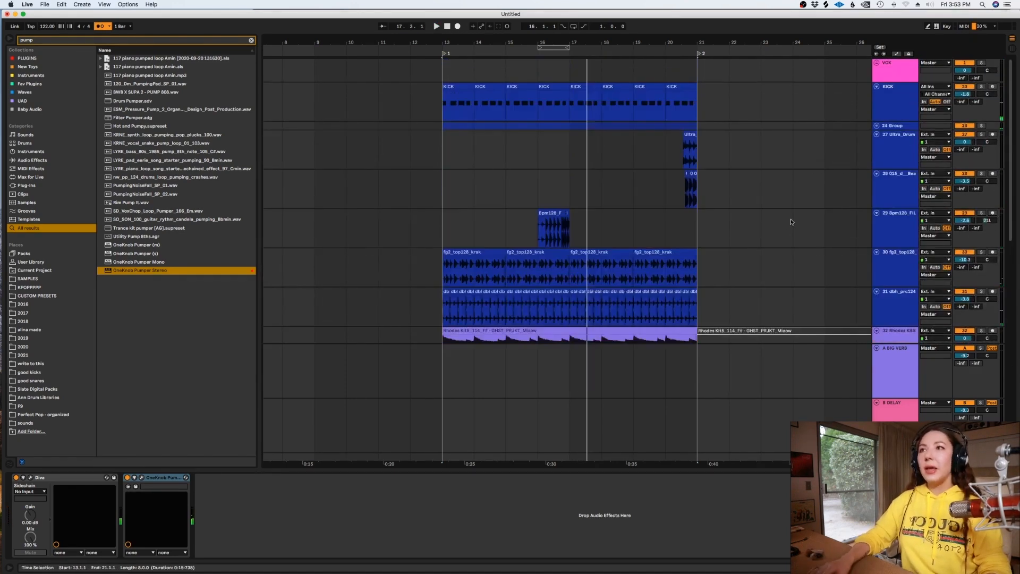
# Hide the device view, collapse the tracks from KICK down to Serum and combine them into one group
pyautogui.press('super+alt+l')
pyautogui.scroll(-10, 790, 222)
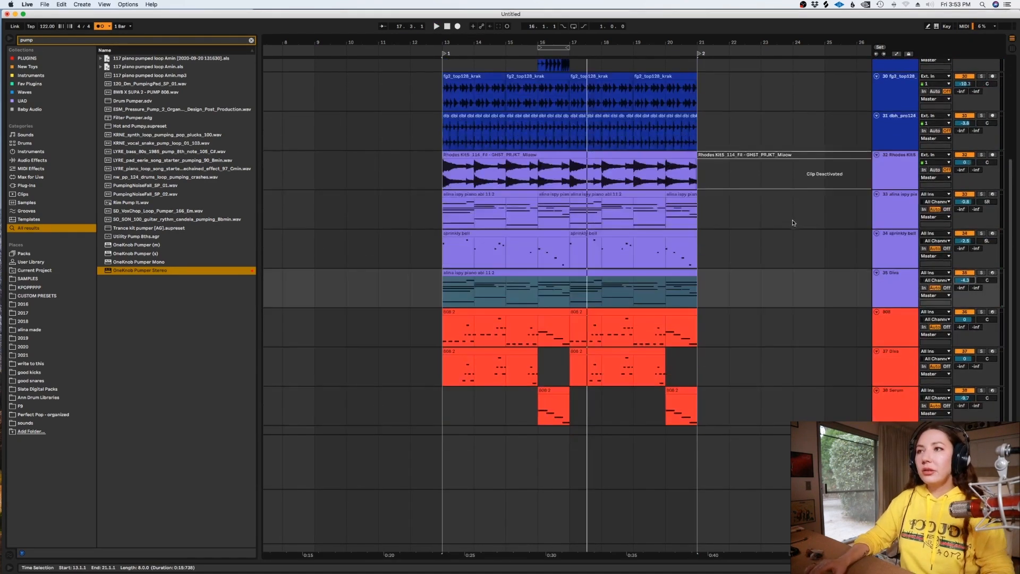
pyautogui.click(884, 286)
pyautogui.scroll(8, 885, 289)
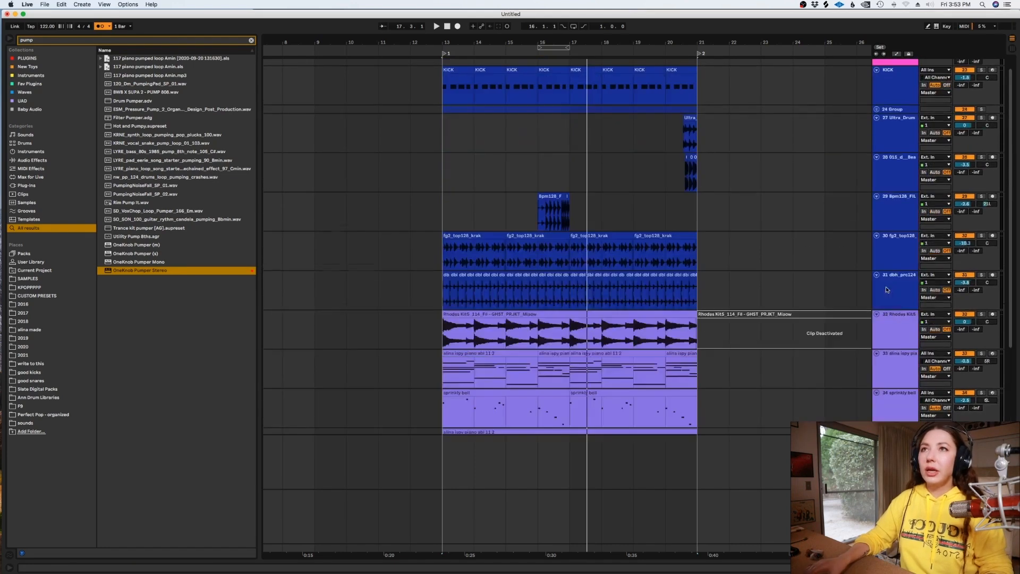
pyautogui.keyDown('shift'); pyautogui.click(891, 127); pyautogui.keyUp('shift')
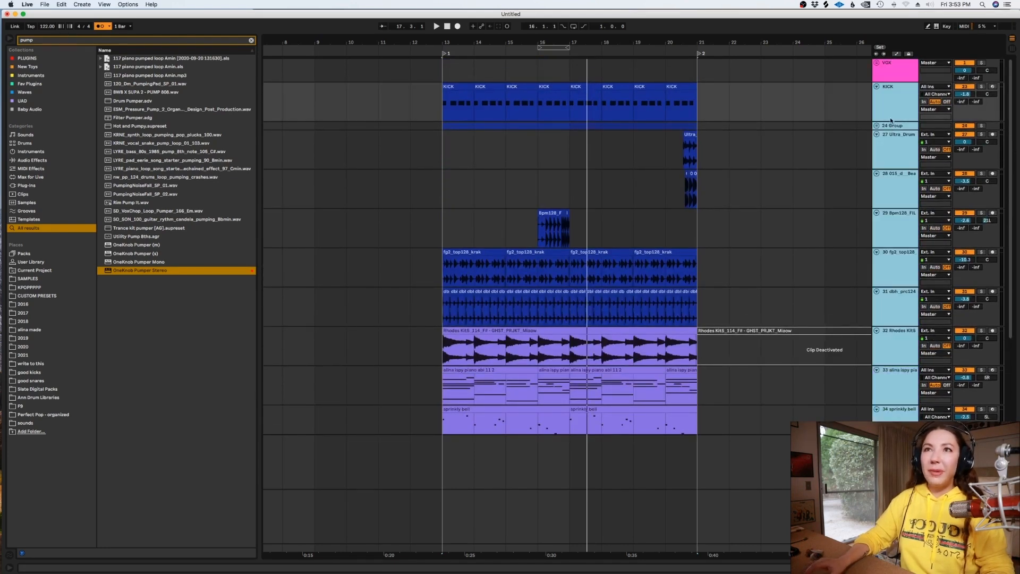
pyautogui.moveTo(889, 119); pyautogui.dragTo(864, 54)
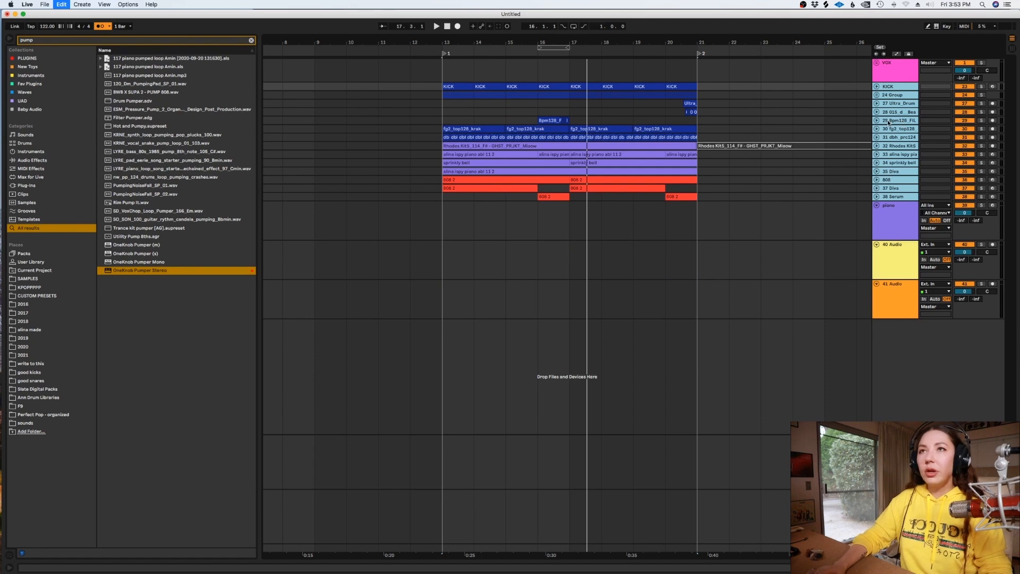
pyautogui.press('super+g')
# Delete the leftover Rhodes and 808 clips beyond bar 21
pyautogui.click(785, 139)
pyautogui.press('-')
pyautogui.press('-')
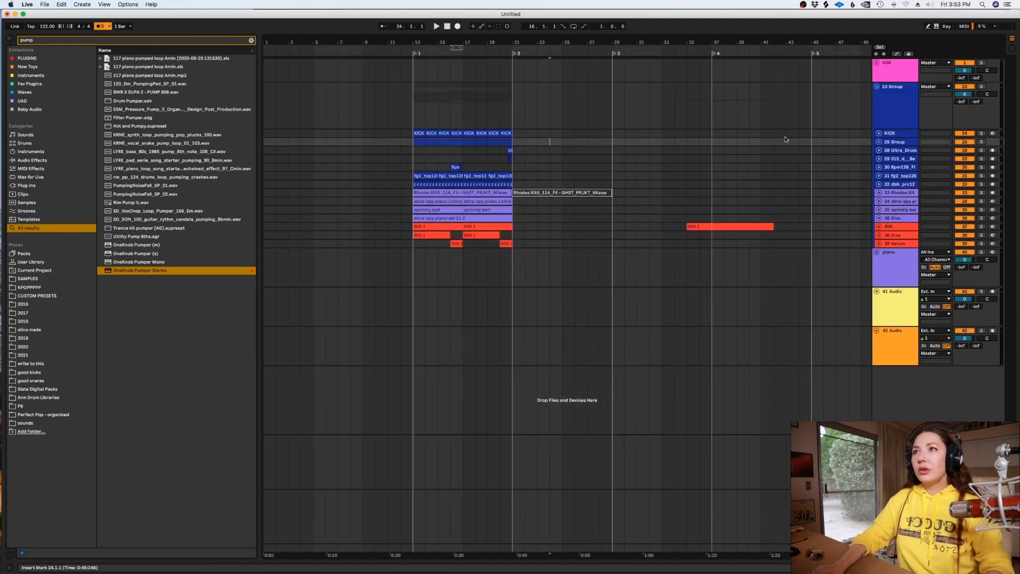
pyautogui.moveTo(772, 266); pyautogui.dragTo(529, 211)
pyautogui.press('Delete')
pyautogui.rightClick(579, 237)
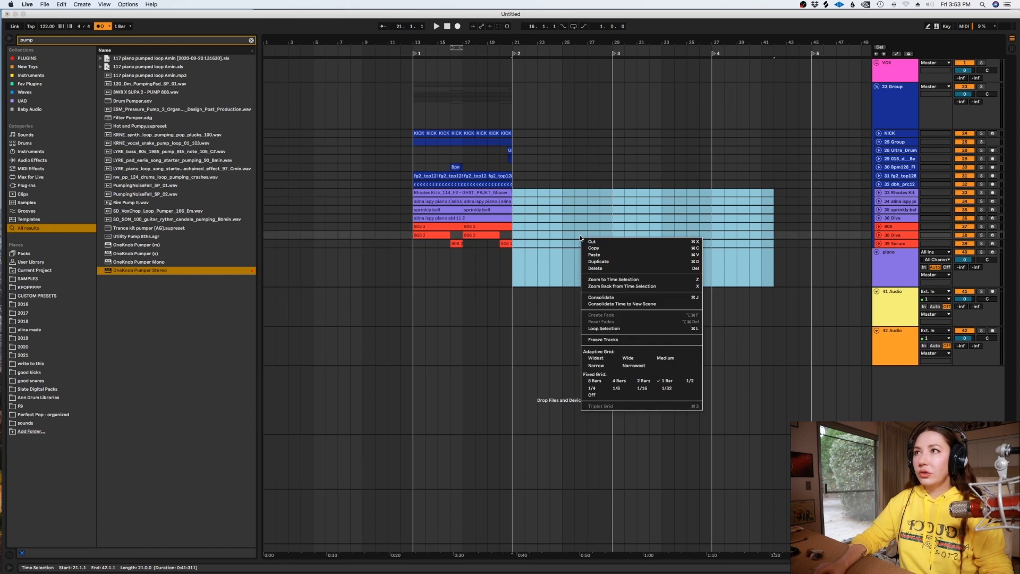
pyautogui.click(546, 63)
# Copy the full eight-bar section from bars 13 to 21 on all grouped tracks to bars 29 to 37
pyautogui.moveTo(524, 244); pyautogui.dragTo(611, 141)
pyautogui.click(606, 149)
pyautogui.click(715, 244)
pyautogui.moveTo(667, 185); pyautogui.dragTo(611, 134)
pyautogui.press('super+c')
pyautogui.click(414, 135)
pyautogui.press('super+v')
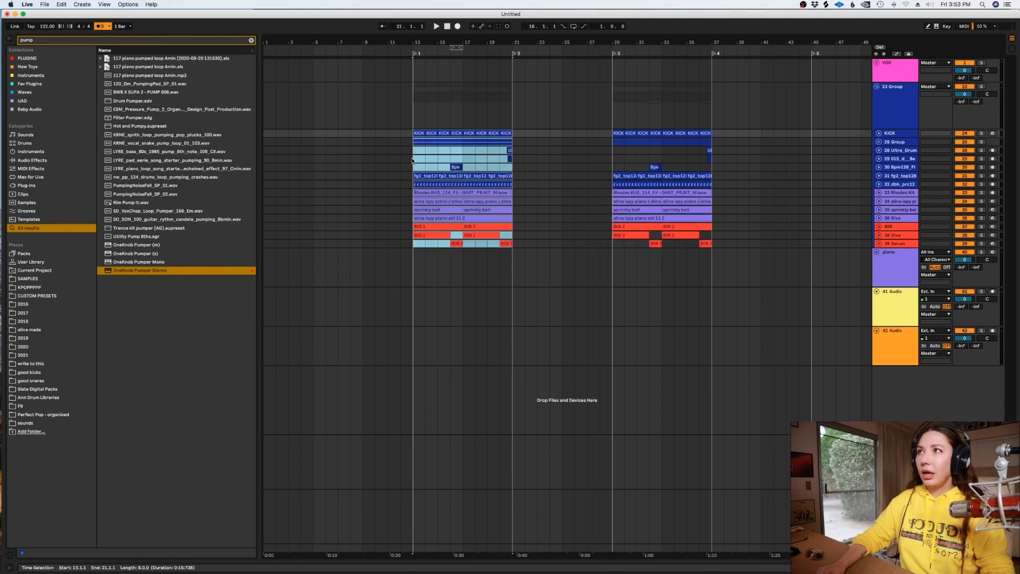
# Select all the tracks inside the group, from KICK to Serum, and enlarge them so their clip contents show
pyautogui.press('+')
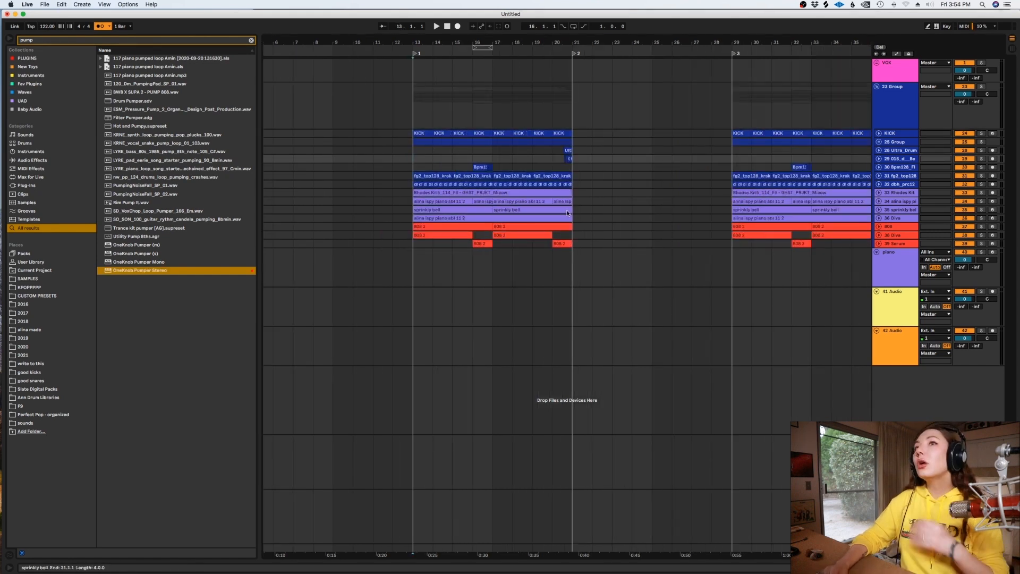
pyautogui.click(906, 133)
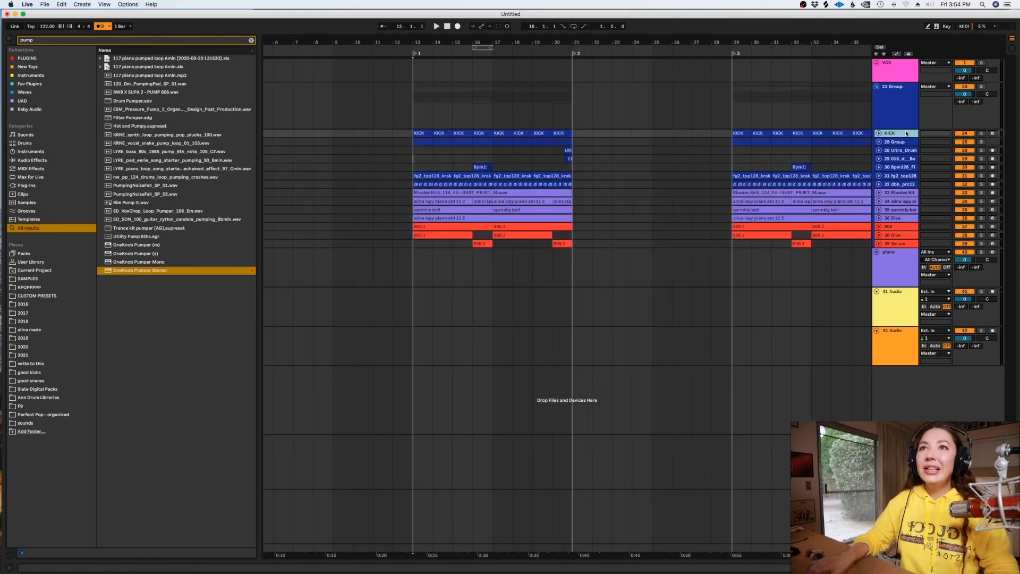
pyautogui.keyDown('shift'); pyautogui.click(886, 244); pyautogui.keyUp('shift')
pyautogui.moveTo(888, 247); pyautogui.dragTo(882, 278)
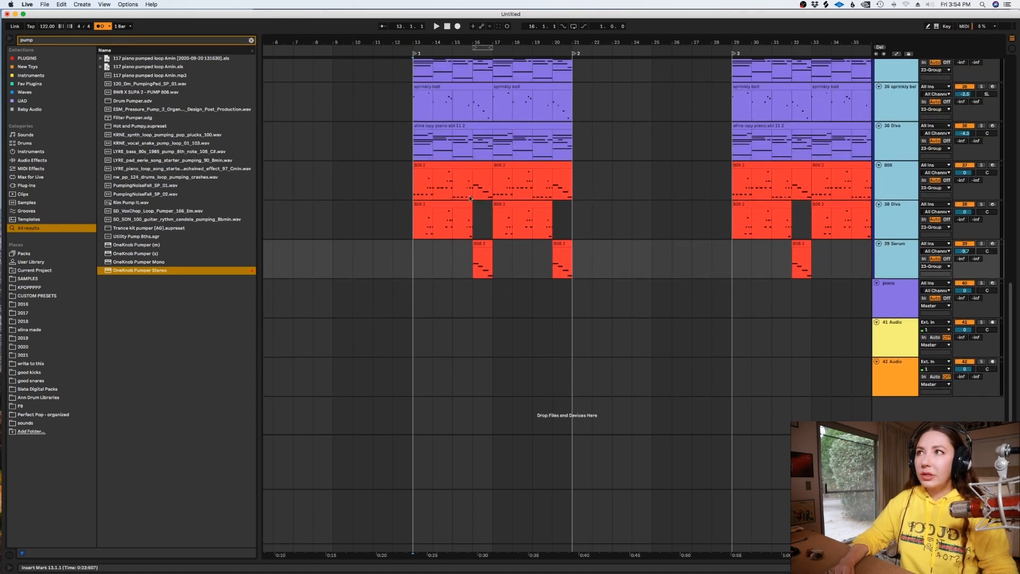
# Deactivate the Diva and Serum bass layer clips in the first section, bars 13 to 21
pyautogui.scroll(1, 561, 227)
pyautogui.moveTo(622, 298); pyautogui.dragTo(378, 244)
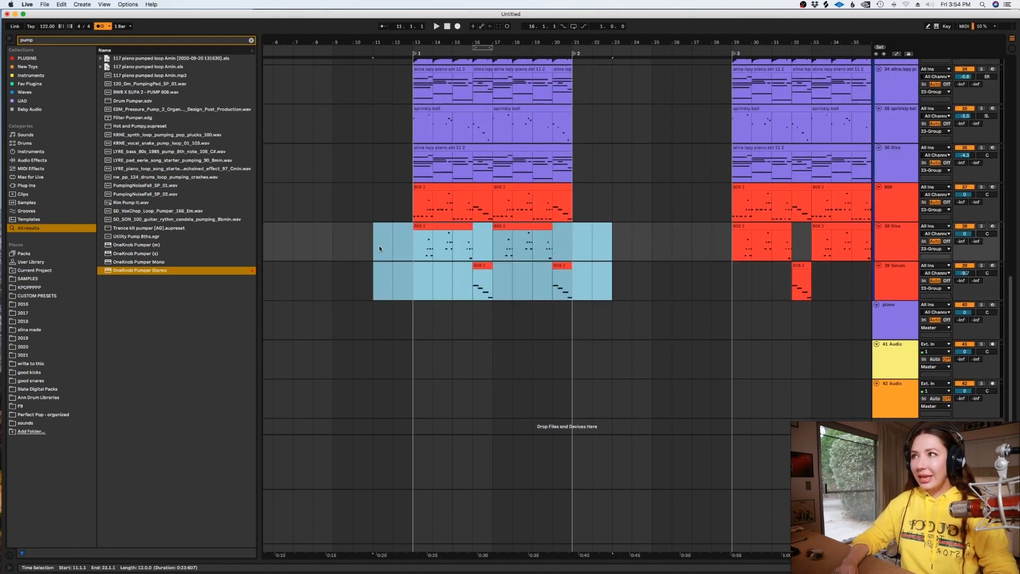
pyautogui.press('0')
# Deactivate both sprinkly bell clips in bars 13 to 21
pyautogui.scroll(5, 453, 244)
pyautogui.click(503, 261)
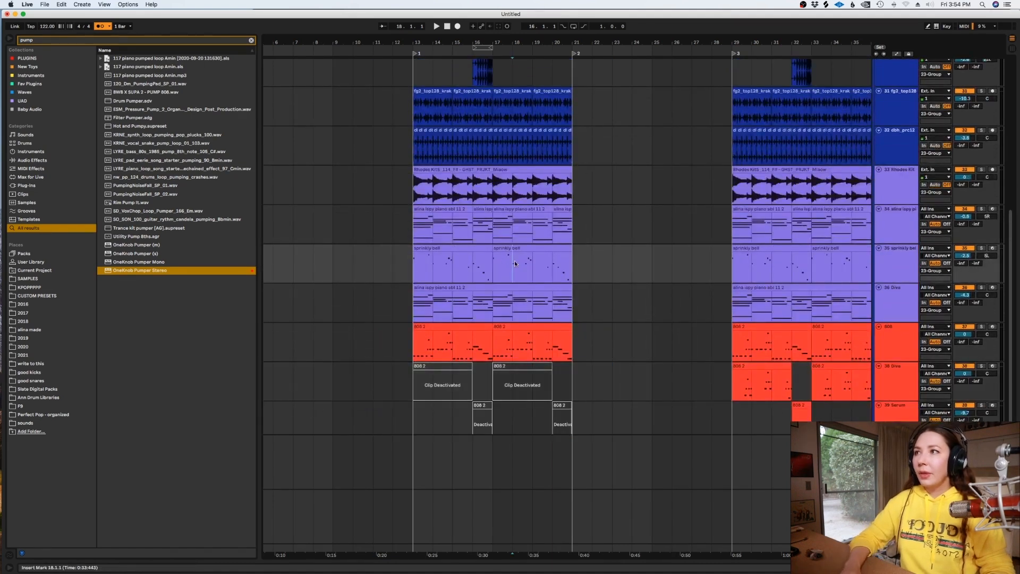
pyautogui.moveTo(417, 264); pyautogui.dragTo(583, 272)
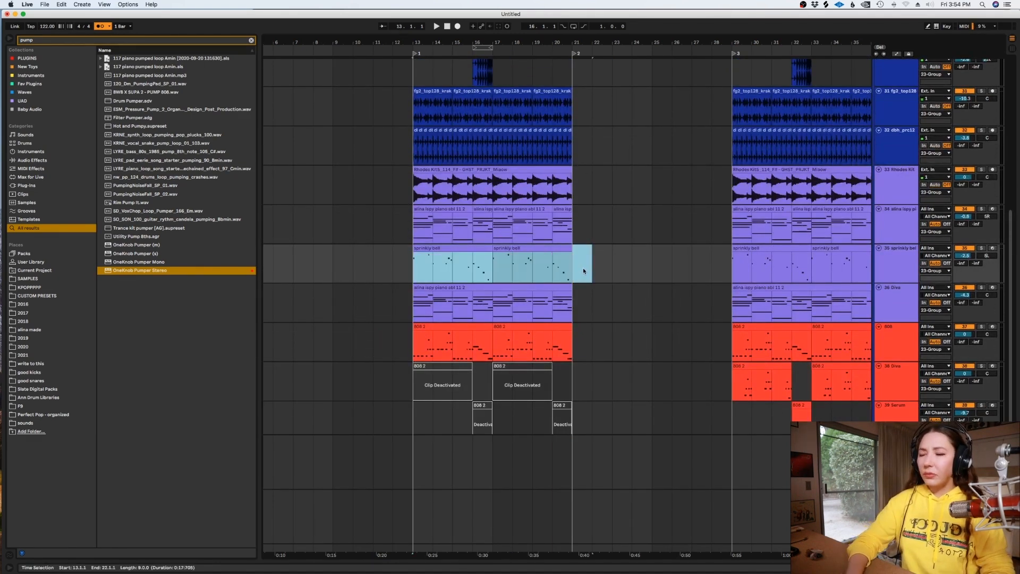
pyautogui.press('0')
# Deactivate the fg2_top128 and dbh_prc12 loops in bars 13 to 21 and play the section from bar 13
pyautogui.moveTo(577, 234); pyautogui.dragTo(409, 223)
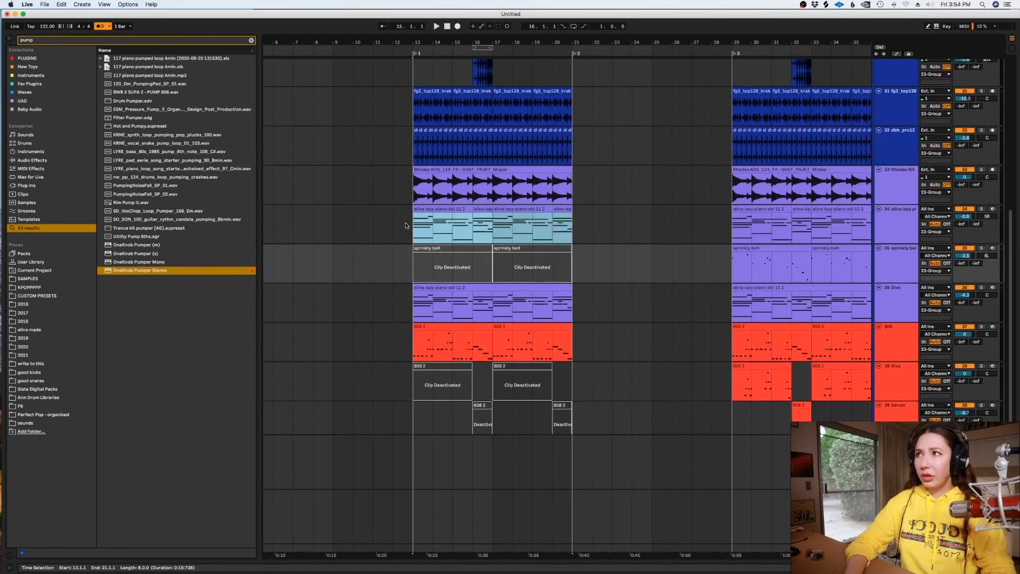
pyautogui.click(417, 181)
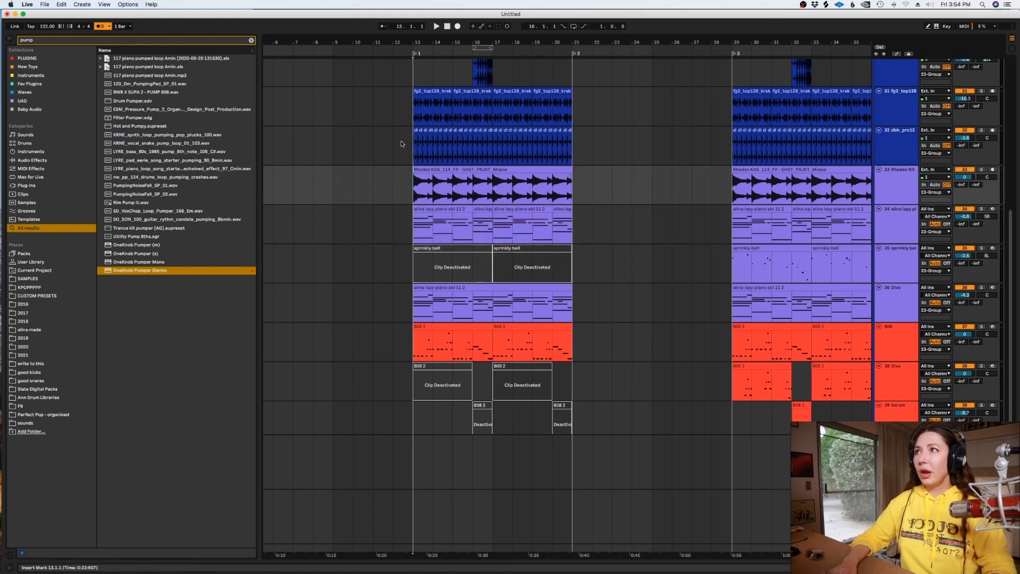
pyautogui.scroll(2, 533, 173)
pyautogui.moveTo(613, 194); pyautogui.dragTo(413, 139)
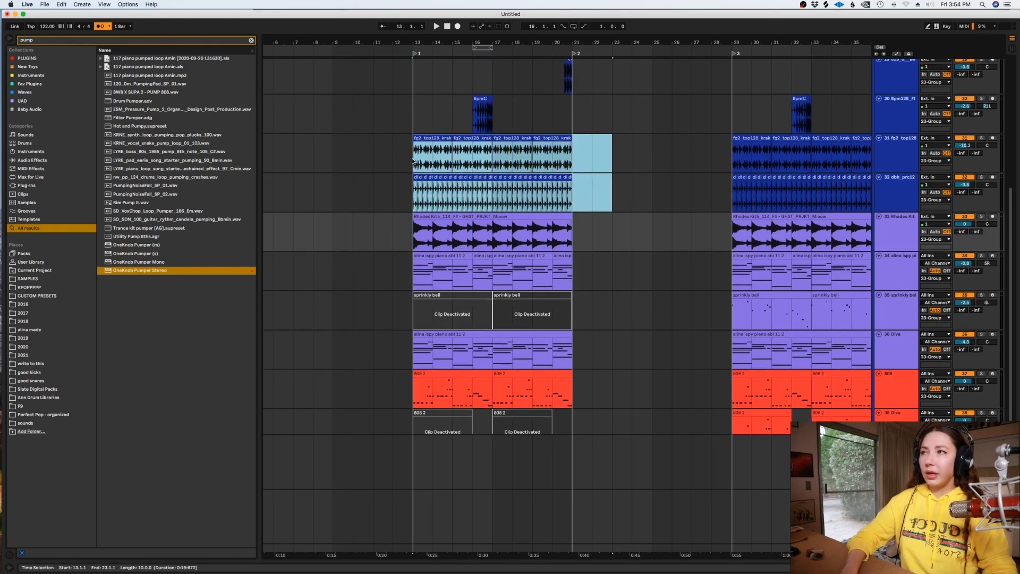
pyautogui.press('0')
pyautogui.press('space')
pyautogui.click(425, 98)
pyautogui.press('+')
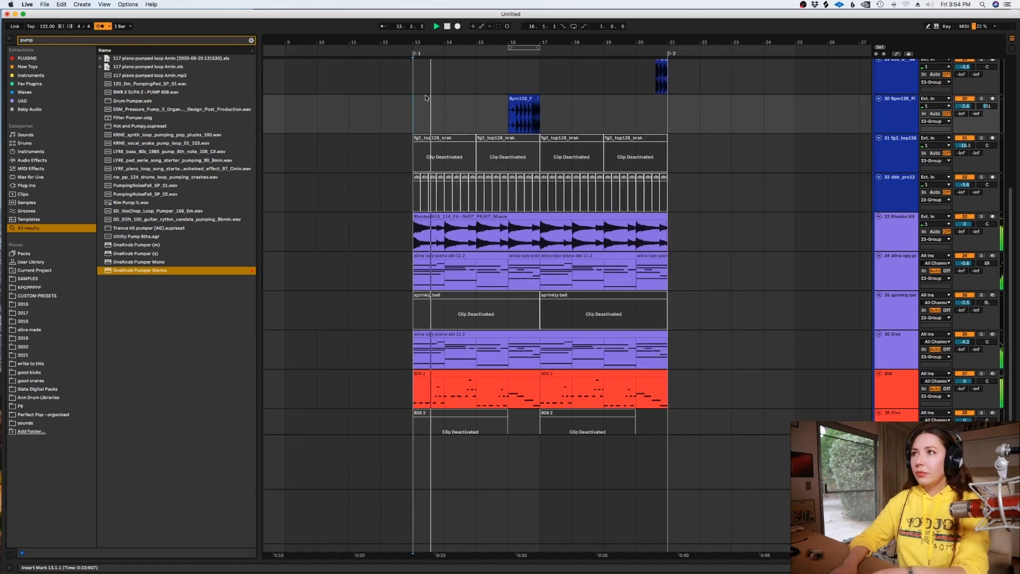
pyautogui.scroll(1, 384, 324)
pyautogui.scroll(-3, 384, 323)
pyautogui.scroll(1, 448, 292)
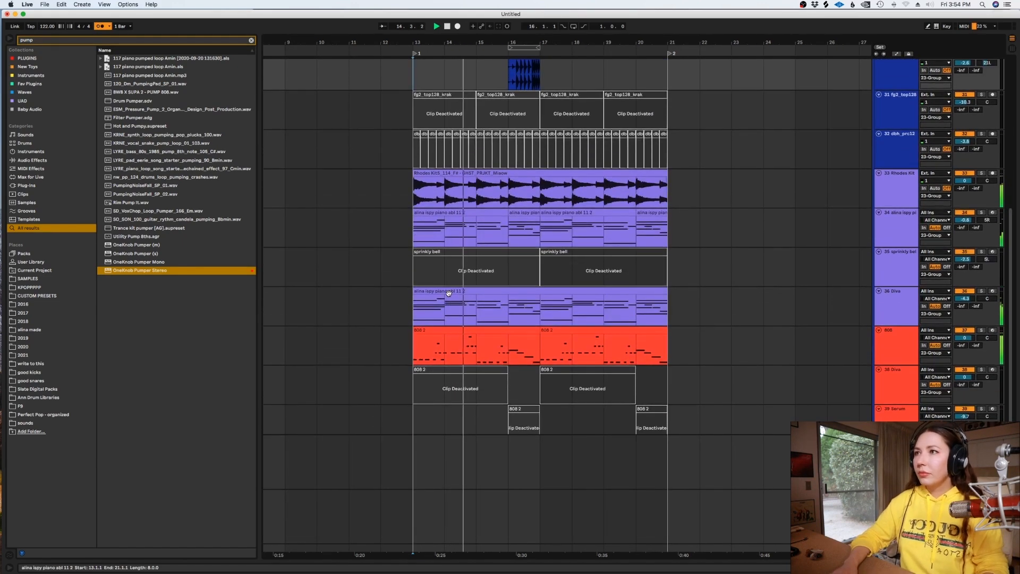
pyautogui.moveTo(685, 307); pyautogui.dragTo(423, 285)
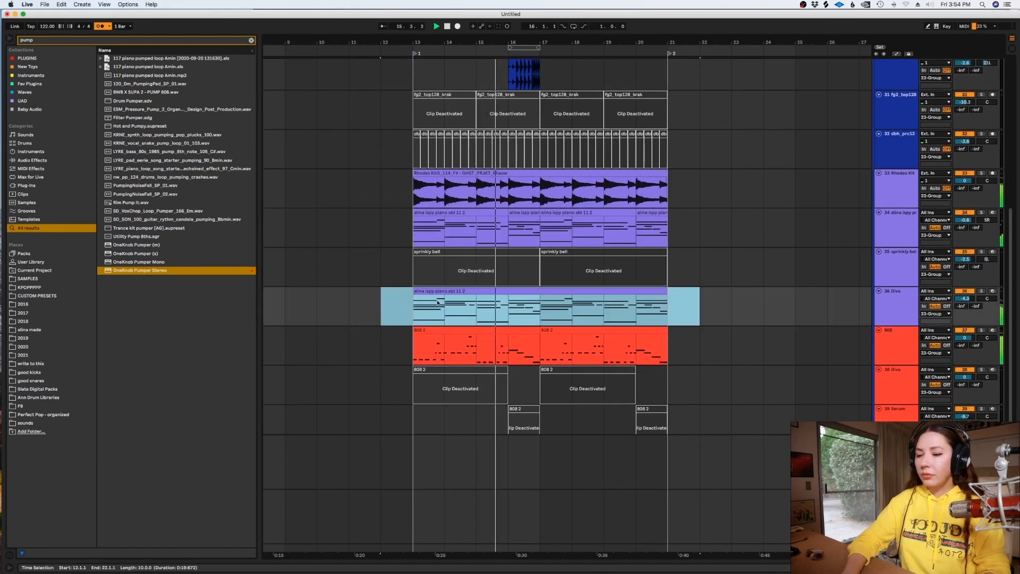
# Deactivate the Rhodes loop and the alina lazy piano clips on the track below it in bars 13 to 21
pyautogui.scroll(6, 451, 340)
pyautogui.click(480, 346)
pyautogui.press('space')
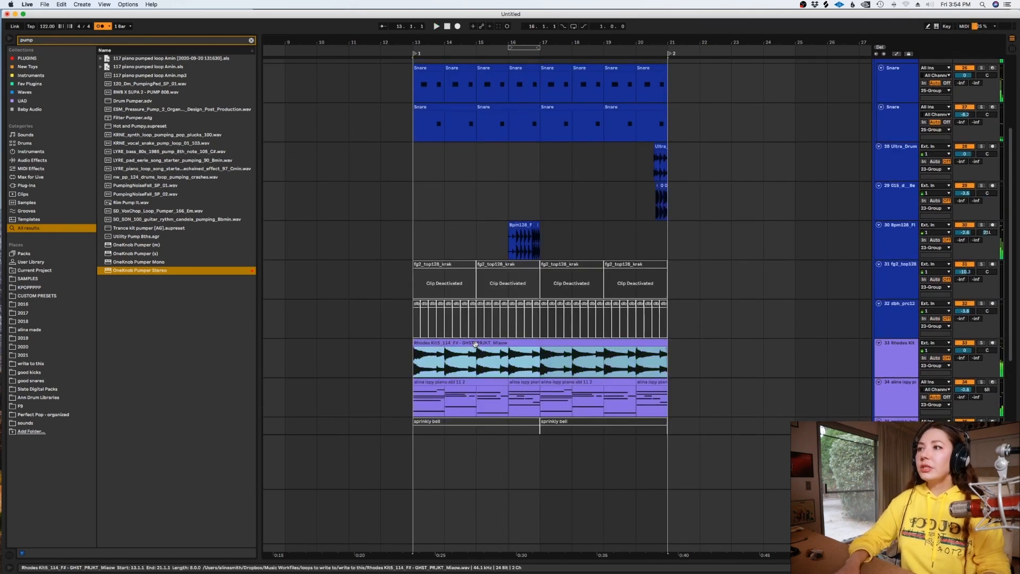
pyautogui.press('0')
pyautogui.scroll(-1, 494, 344)
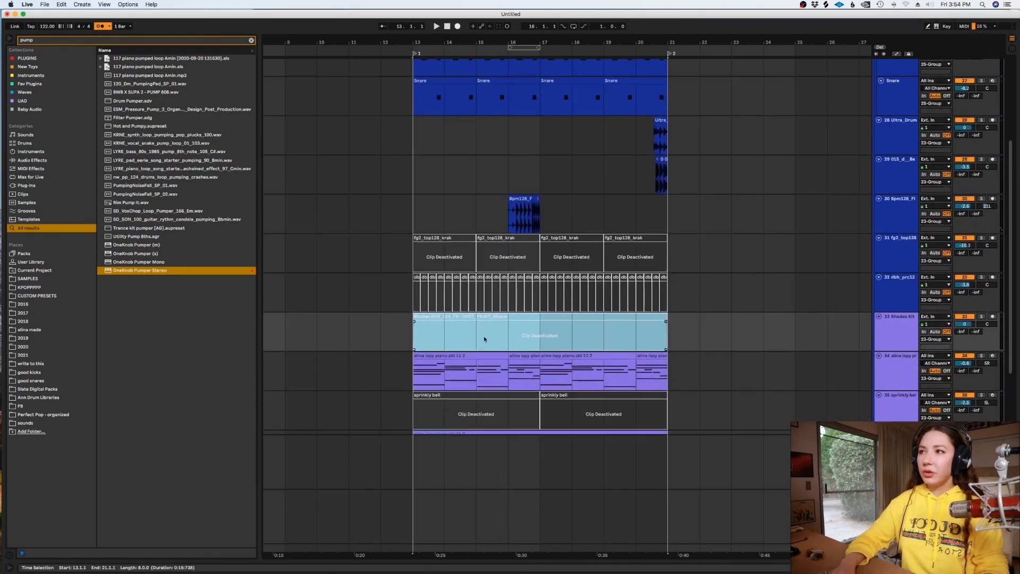
pyautogui.click(425, 361)
pyautogui.press('0')
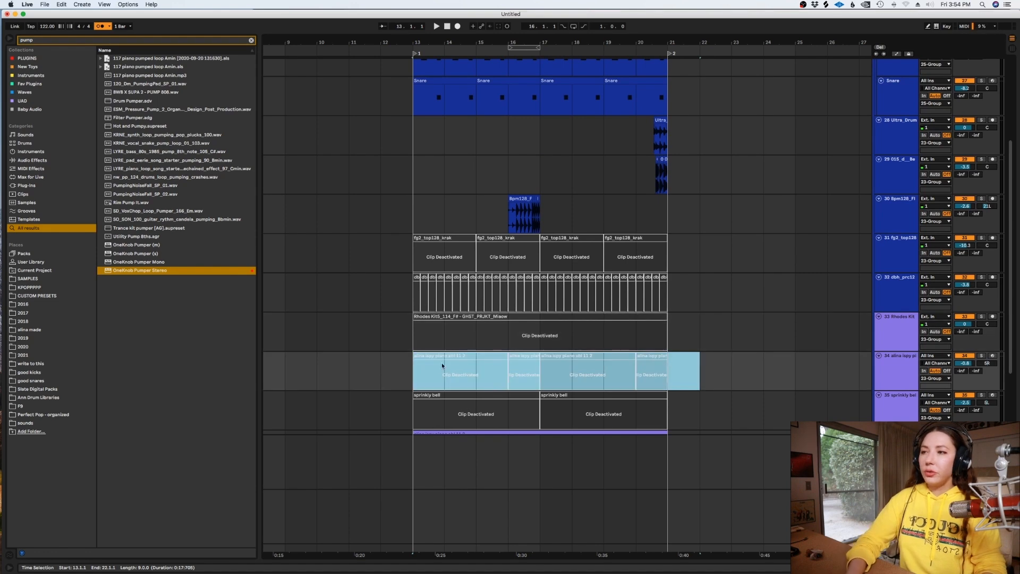
pyautogui.click(381, 372)
pyautogui.scroll(-1, 447, 390)
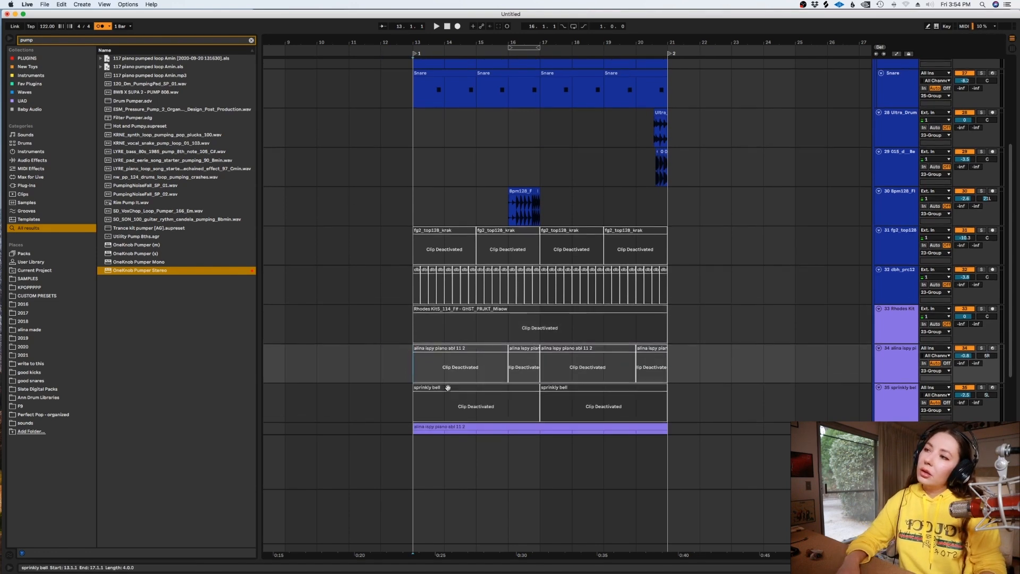
# Play the stripped section from bar 13 and check the remaining Diva pad, 808 and drum tracks
pyautogui.press('space')
pyautogui.scroll(3, 541, 264)
pyautogui.scroll(-5, 540, 262)
pyautogui.scroll(-5, 540, 262)
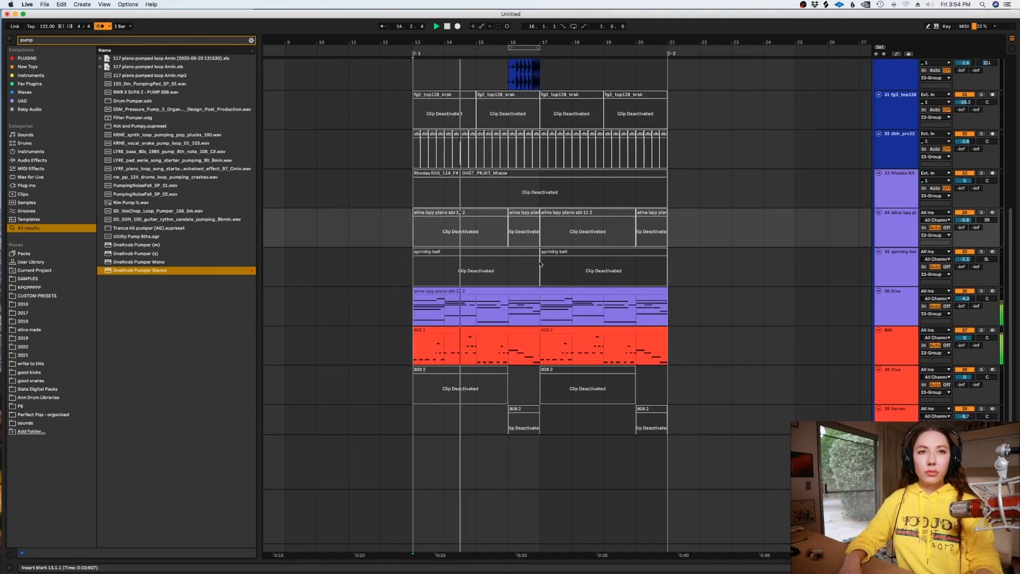
pyautogui.scroll(-6, 540, 262)
pyautogui.scroll(8, 540, 264)
pyautogui.scroll(-6, 541, 264)
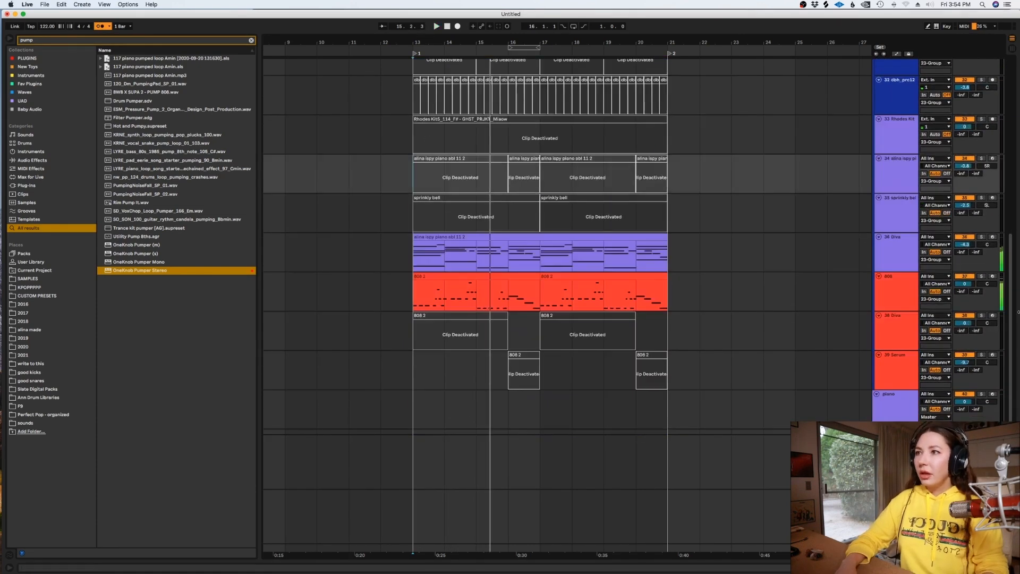
pyautogui.press('space')
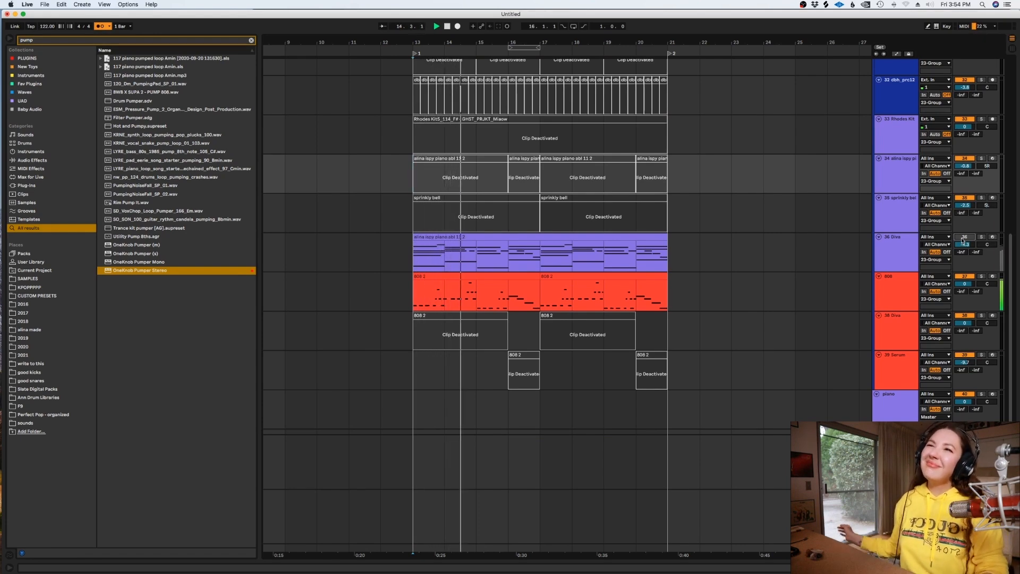
pyautogui.press('space')
# Rename the group holding the two Snare tracks as clap and lower its volume slightly
pyautogui.scroll(12, 664, 185)
pyautogui.scroll(1, 664, 185)
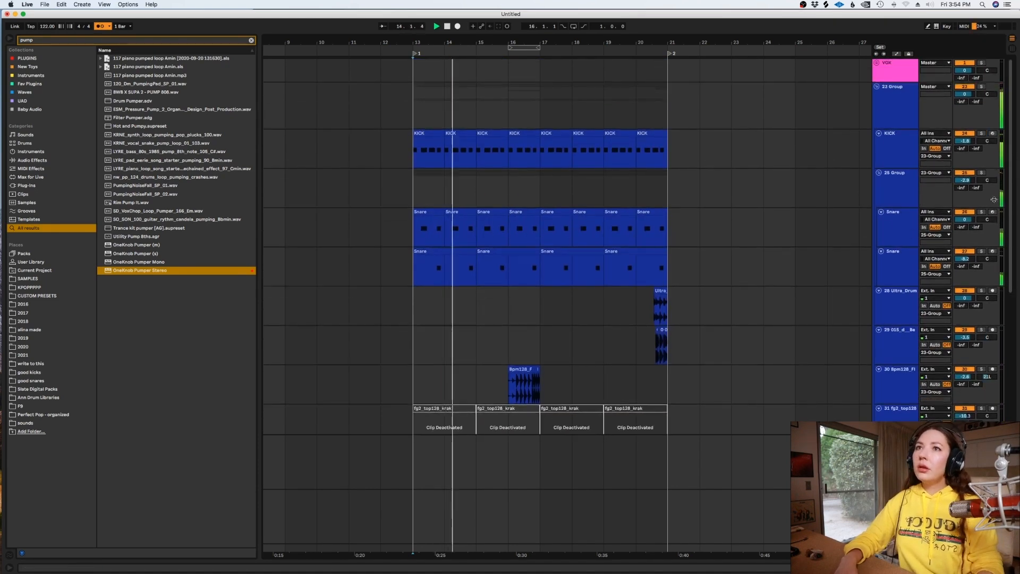
pyautogui.click(897, 195)
pyautogui.write('clap')
pyautogui.press('Return')
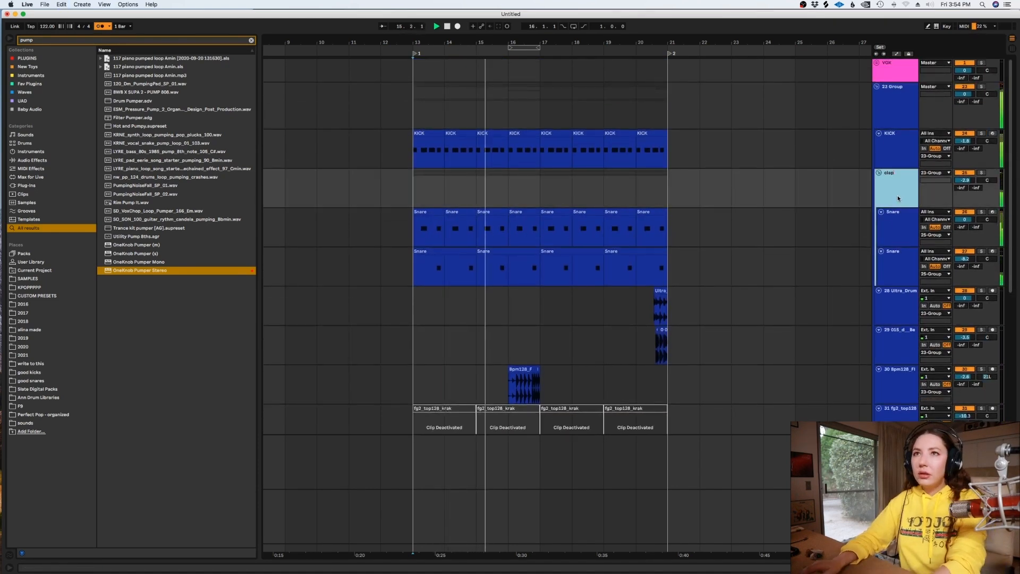
pyautogui.moveTo(964, 180); pyautogui.dragTo(964, 177)
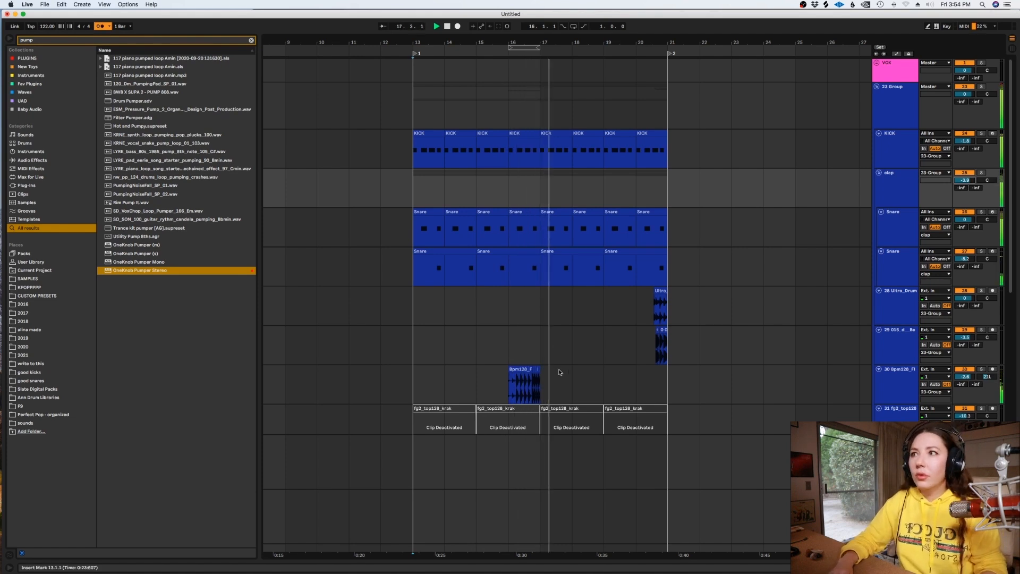
# Move the Bpm128 fill clip from bar 16 to bar 12 and play the lead-in to the section
pyautogui.press('space')
pyautogui.moveTo(527, 386); pyautogui.dragTo(388, 388)
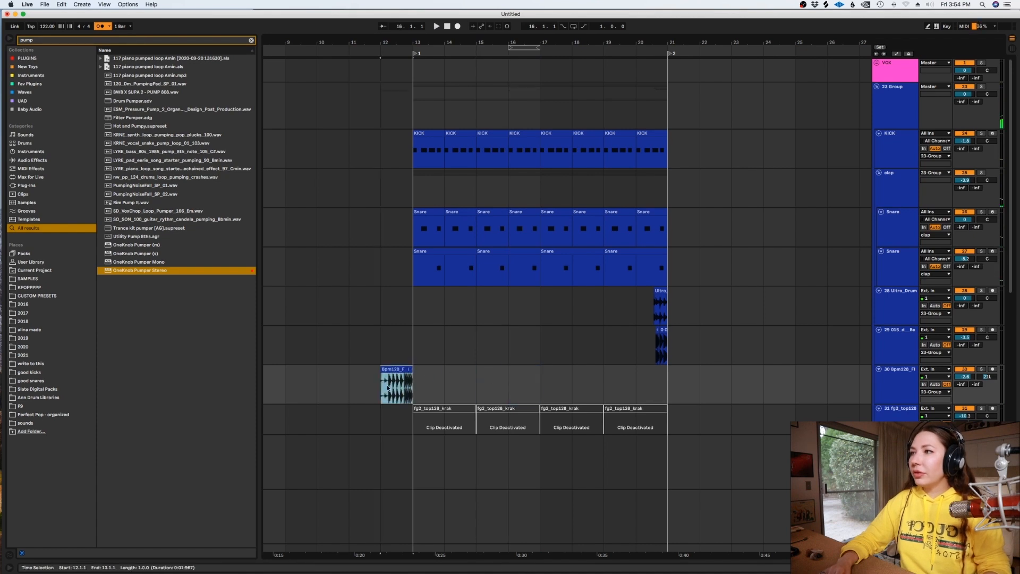
pyautogui.click(386, 345)
pyautogui.press('space')
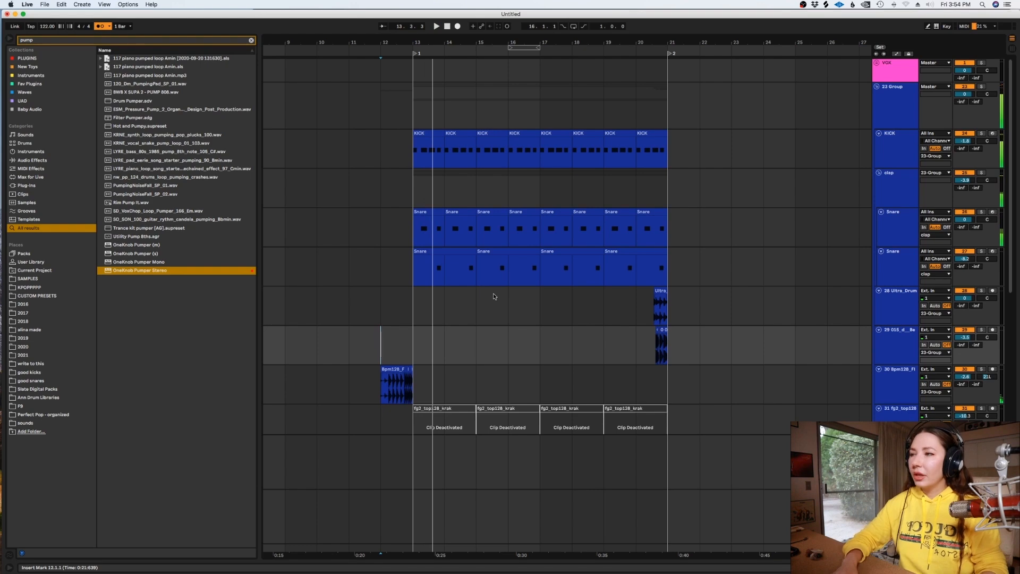
# Split the last bar off the second sprinkly bell clip, reactivate it, move it to bar 12 and play it
pyautogui.scroll(-3, 455, 302)
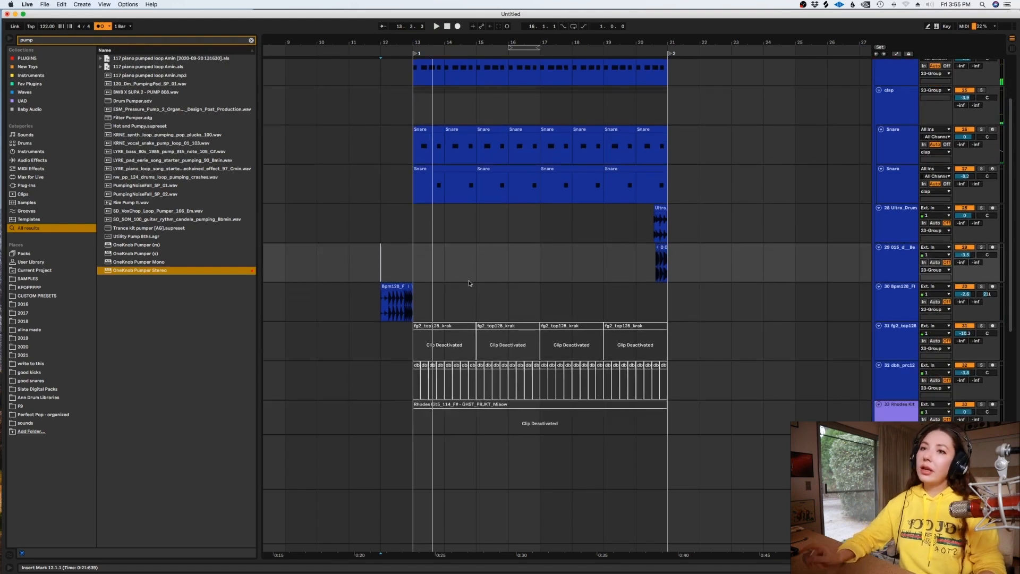
pyautogui.scroll(-8, 663, 368)
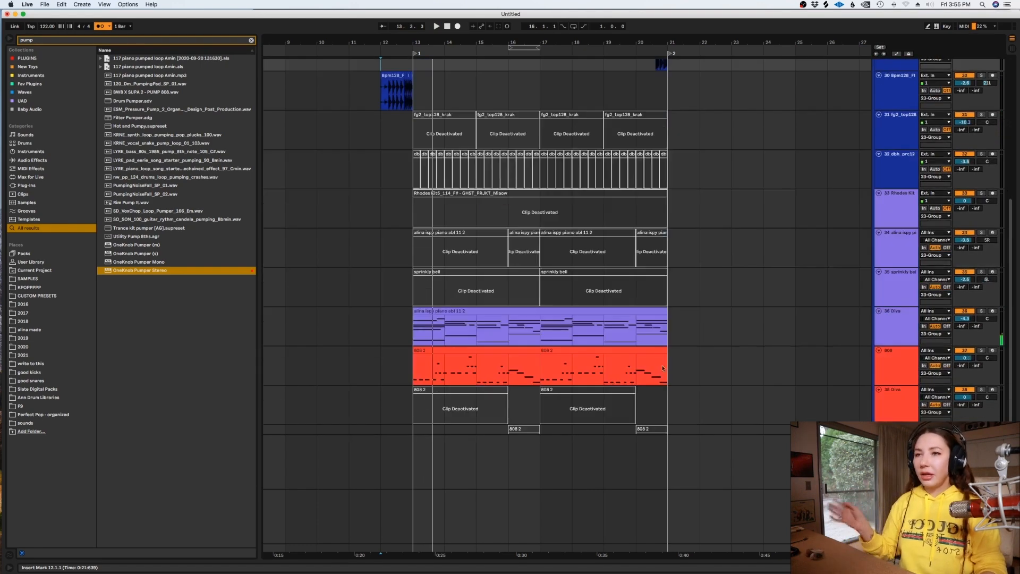
pyautogui.press('space')
pyautogui.click(639, 291)
pyautogui.click(650, 234)
pyautogui.press('0')
pyautogui.press('0')
pyautogui.click(639, 296)
pyautogui.press('super+e')
pyautogui.moveTo(651, 271); pyautogui.dragTo(419, 281)
pyautogui.press('space')
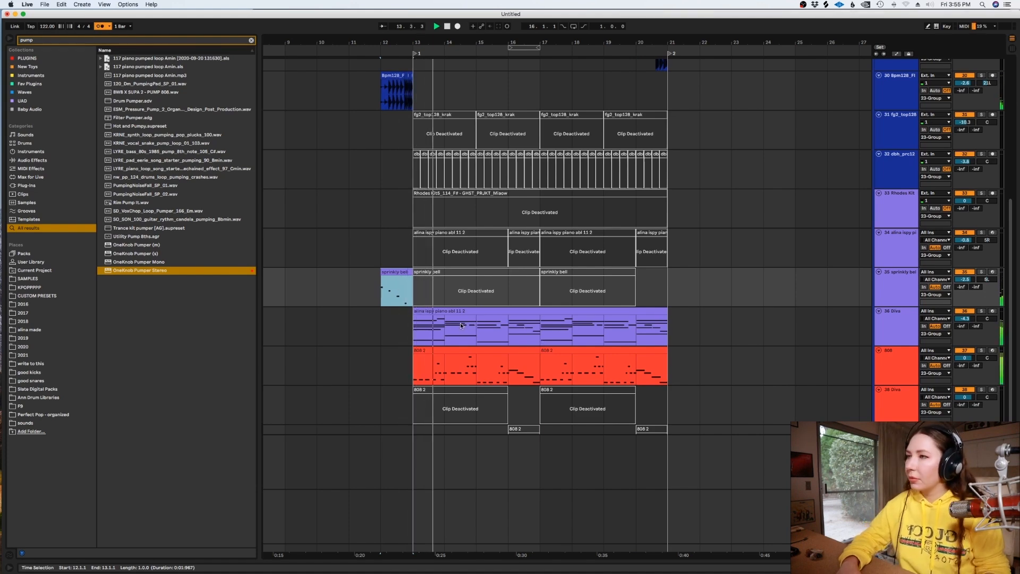
# Adjust the Diva pad's track volume automation slightly across bars 13 to 21 and play the section
pyautogui.scroll(1, 599, 283)
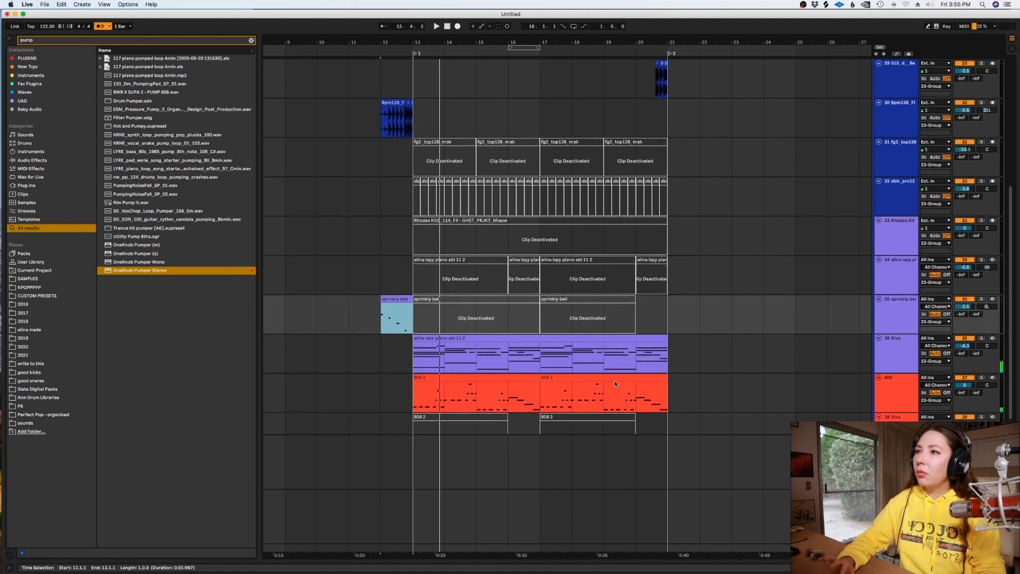
pyautogui.press('a')
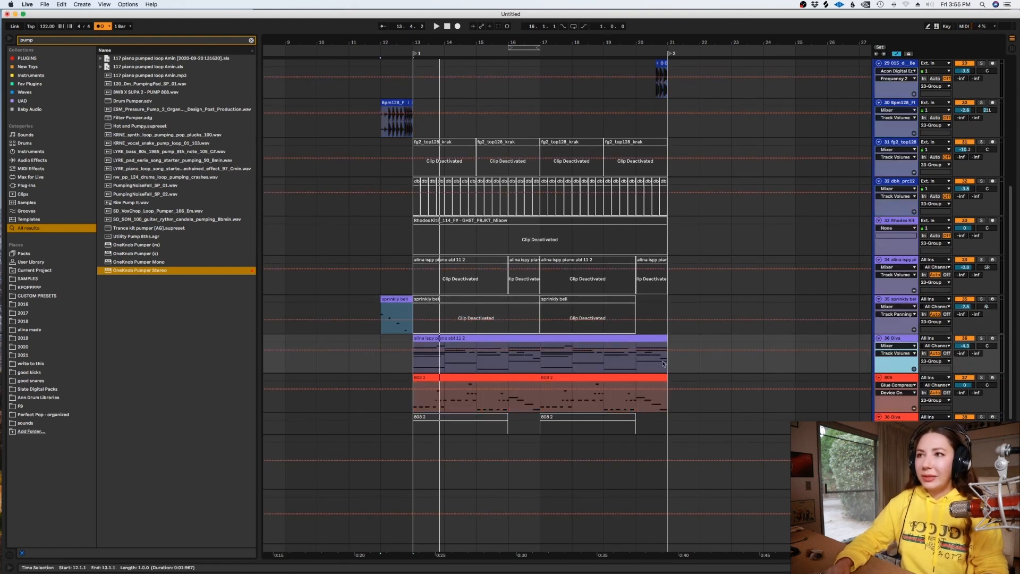
pyautogui.click(428, 370)
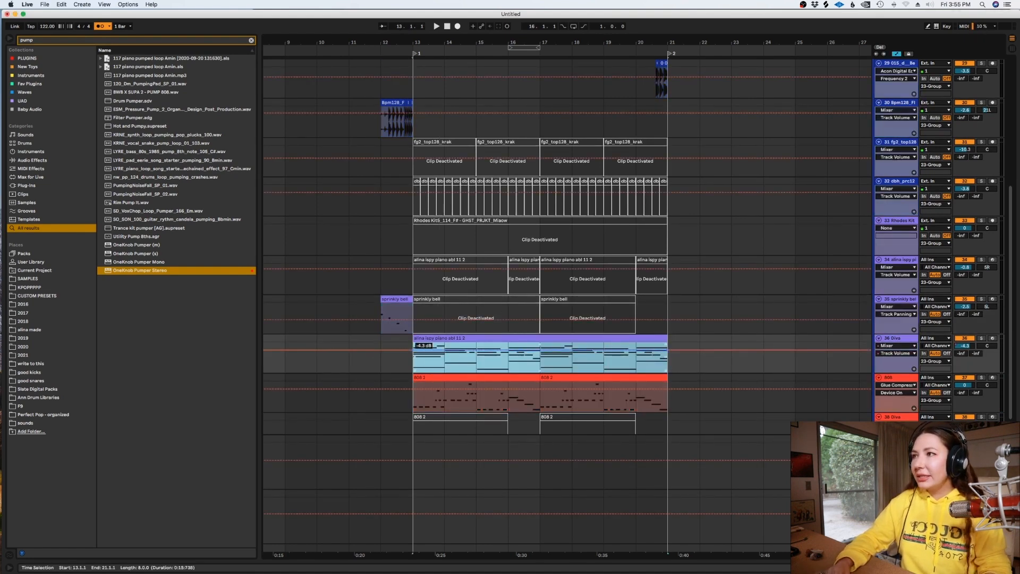
pyautogui.moveTo(470, 356); pyautogui.dragTo(471, 354)
pyautogui.click(424, 366)
pyautogui.press('a')
pyautogui.press('space')
# Deactivate the clips on both Snare tracks of the clap group in bars 13 to 21
pyautogui.scroll(5, 438, 384)
pyautogui.scroll(2, 438, 387)
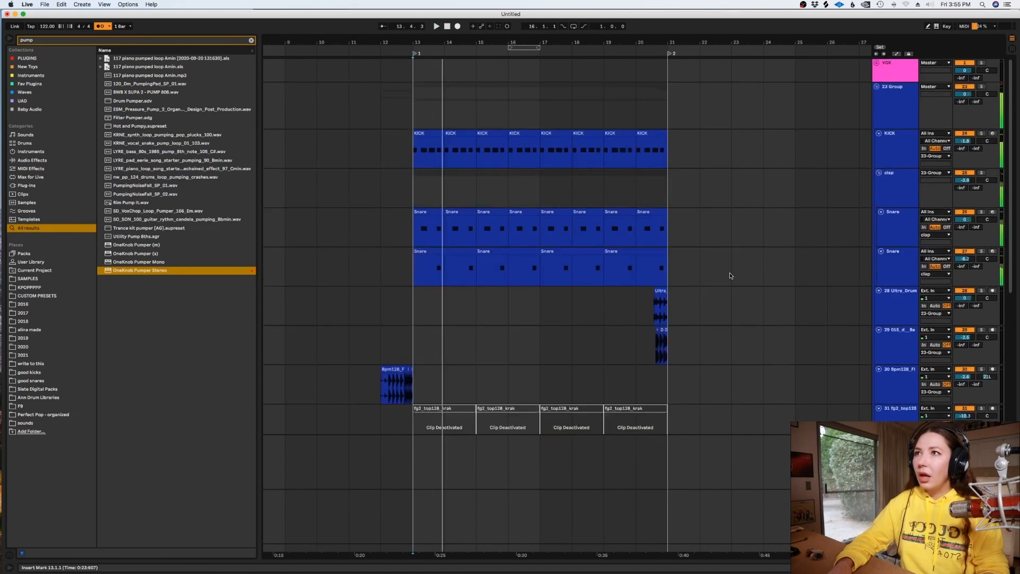
pyautogui.press('space')
pyautogui.keyDown('shift'); pyautogui.click(747, 257); pyautogui.keyUp('shift')
pyautogui.press('0')
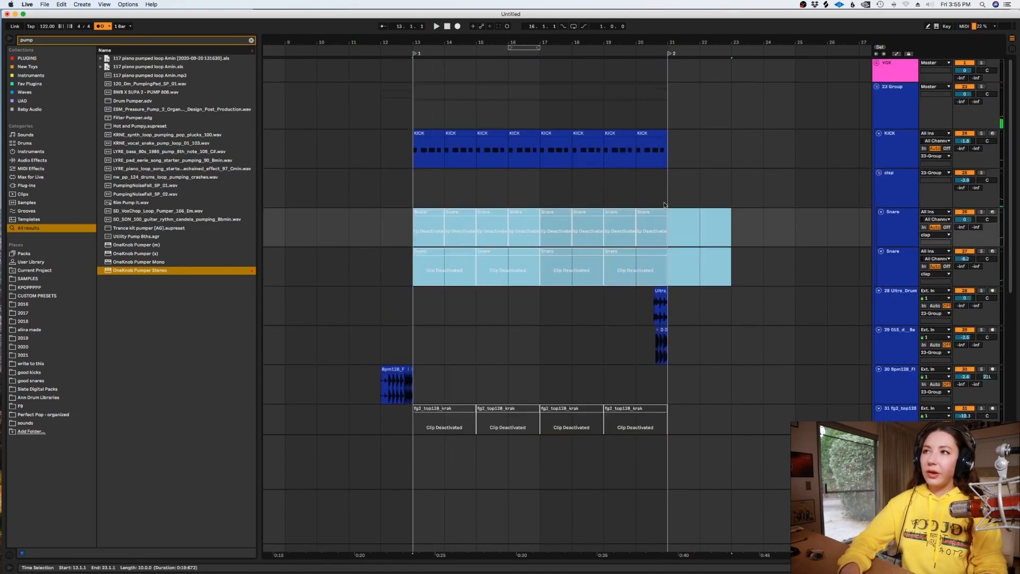
pyautogui.click(878, 174)
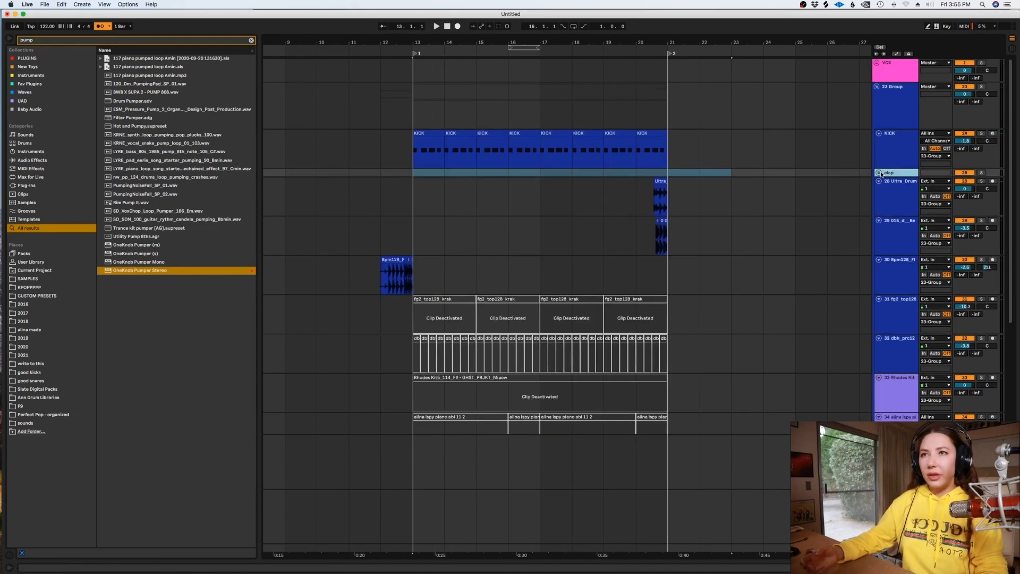
pyautogui.press('super+t')
pyautogui.click(485, 237)
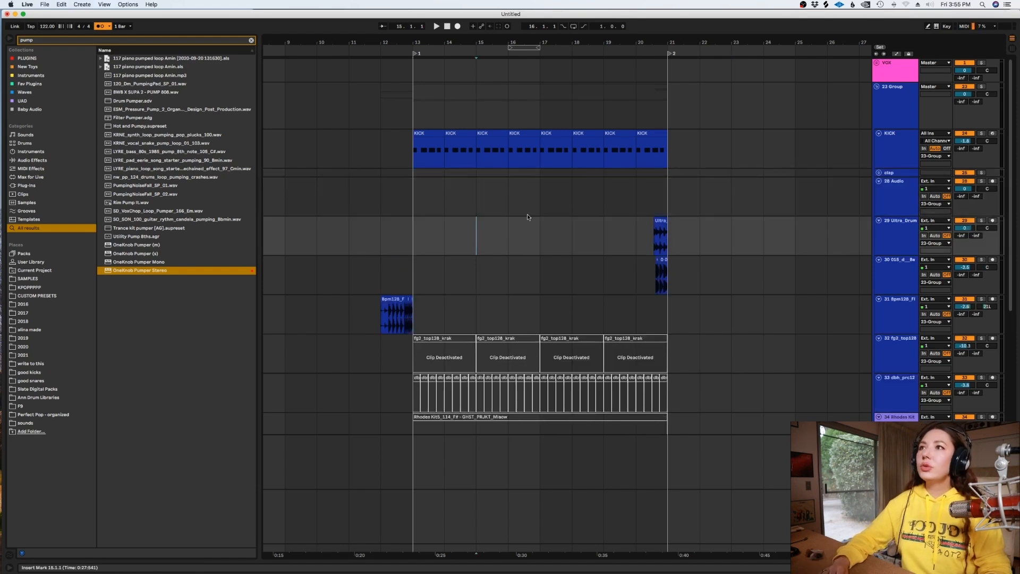
pyautogui.click(878, 173)
pyautogui.click(899, 217)
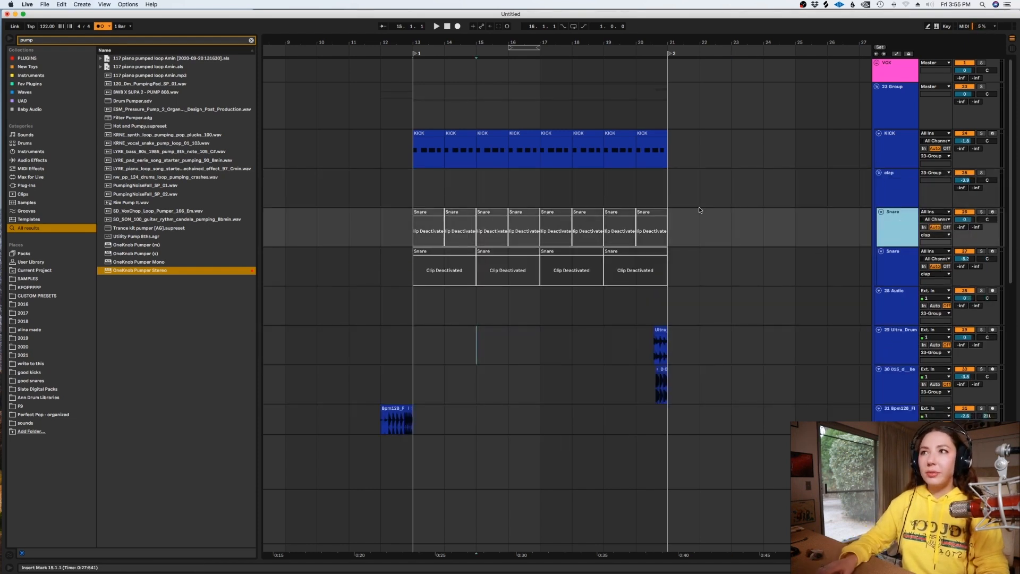
pyautogui.click(883, 314)
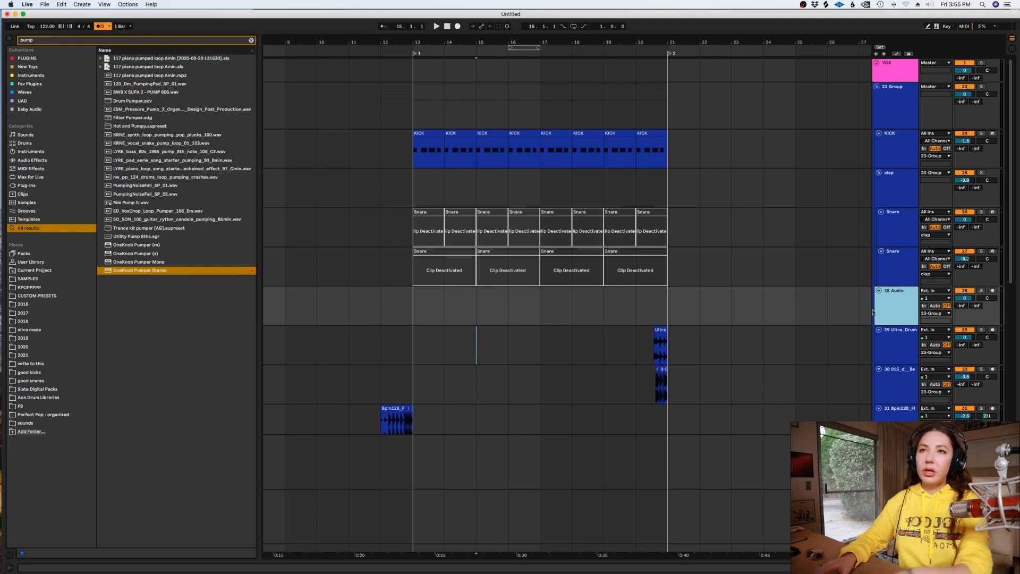
pyautogui.press('Delete')
# Place a copy of the first Snare track outside the clap group, below Ultra_Drum, and reactivate its clips in bars 13 to 21
pyautogui.moveTo(884, 235); pyautogui.dragTo(890, 313)
pyautogui.click(879, 172)
pyautogui.moveTo(731, 236); pyautogui.dragTo(395, 232)
pyautogui.press('0')
pyautogui.click(410, 238)
# Switch to Splice, reset the filters on the subtle drum search, and load SO_HS_clap_subtle_tight.wav into the copied Snare track's Drum Rack
pyautogui.doubleClick(901, 239)
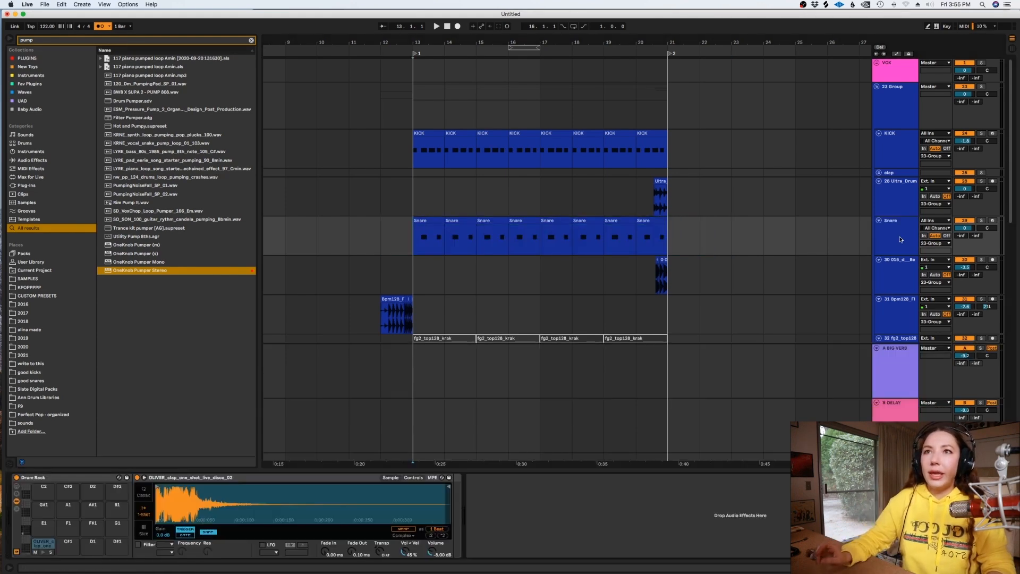
pyautogui.click(827, 4)
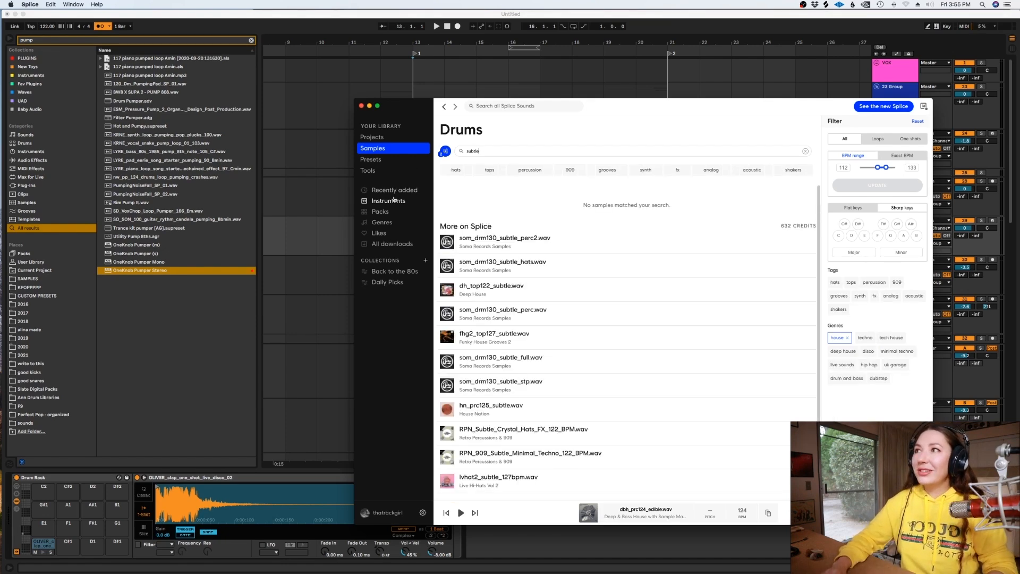
pyautogui.click(916, 122)
pyautogui.click(449, 196)
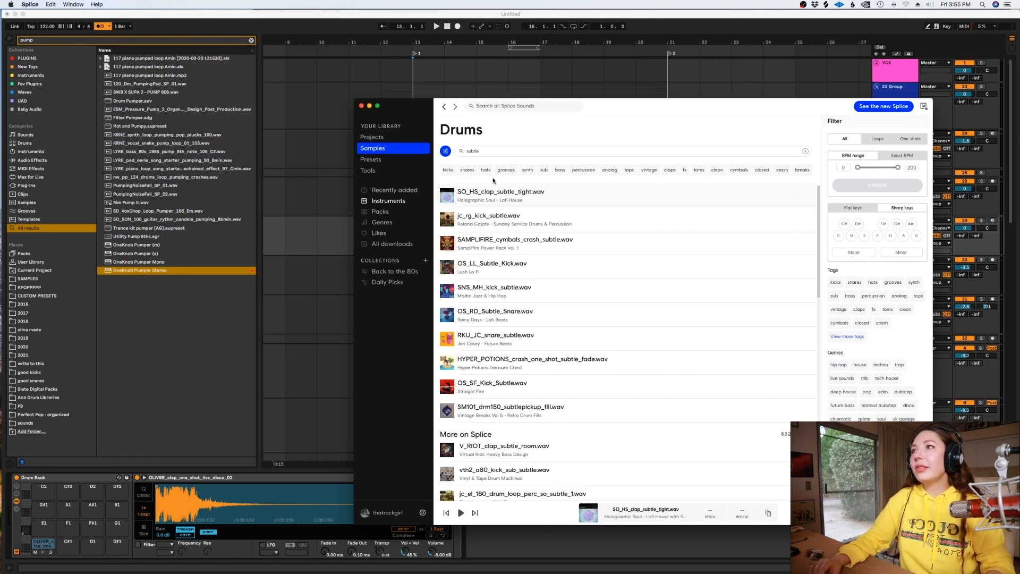
pyautogui.moveTo(489, 192); pyautogui.dragTo(205, 511)
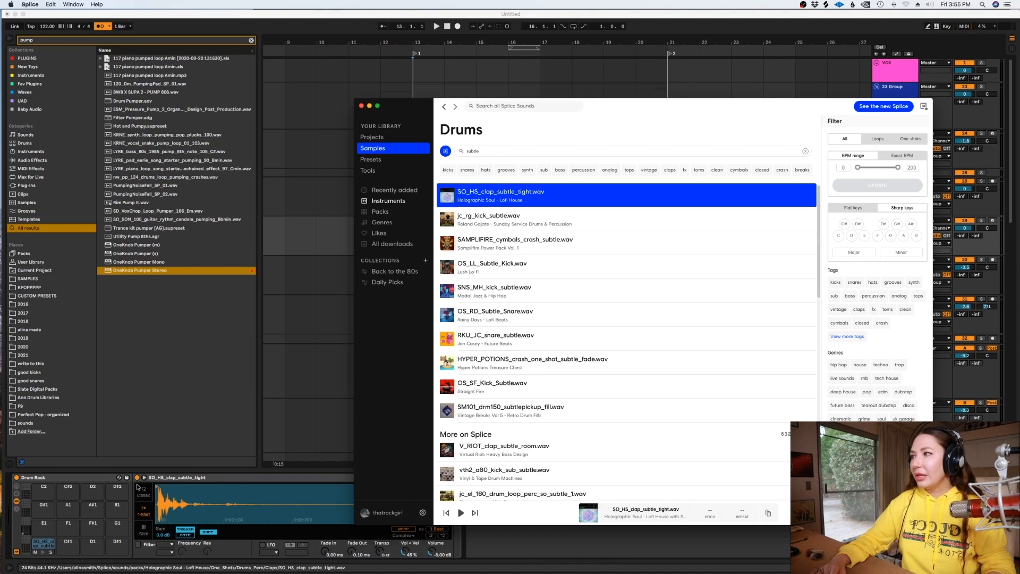
pyautogui.click(156, 487)
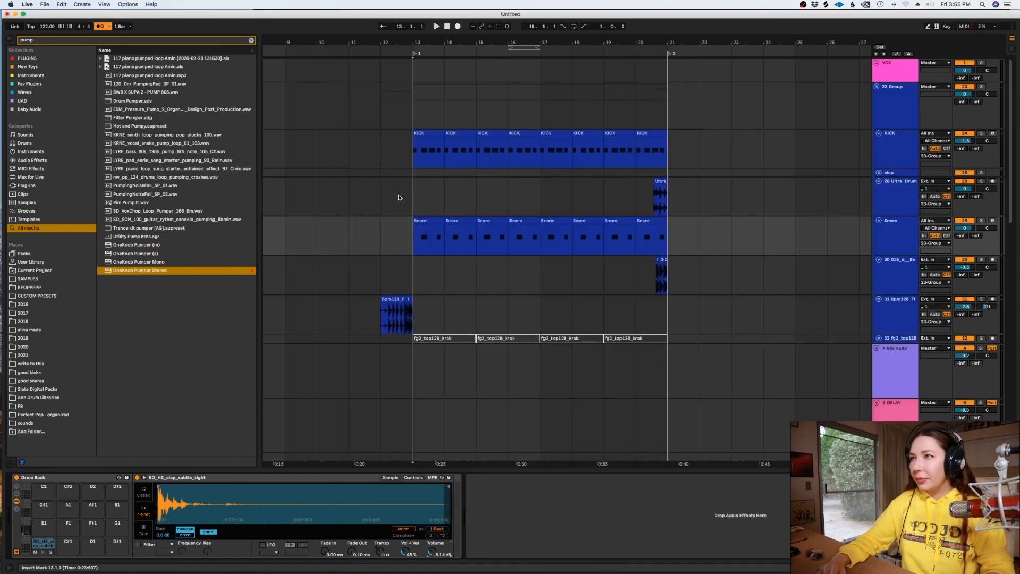
# Play the section from bar 13 with the subtle clap, stop, and duplicate the Snare track below Ultra_Drum
pyautogui.press('space')
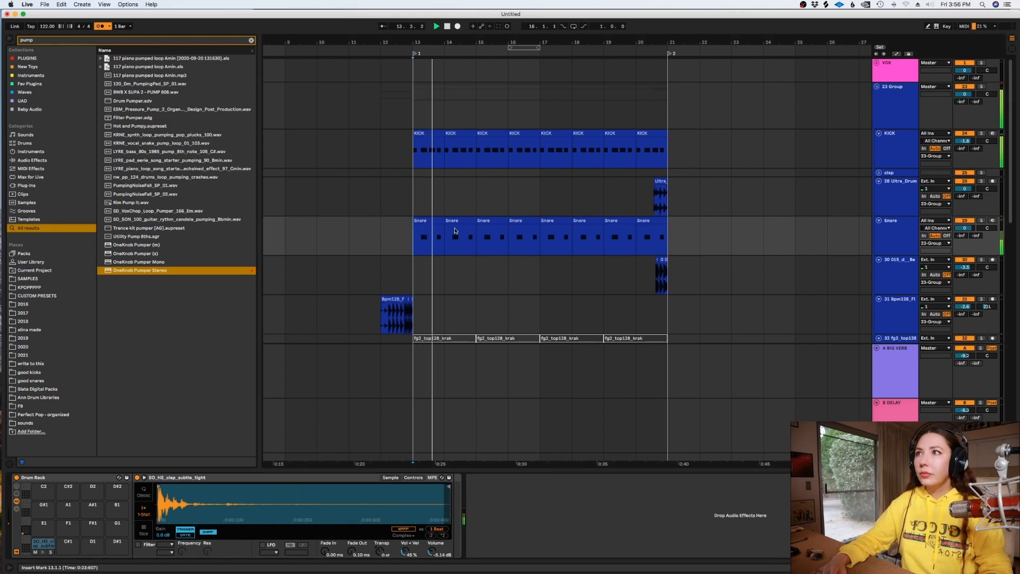
pyautogui.press('space')
pyautogui.click(886, 249)
pyautogui.press('super+c')
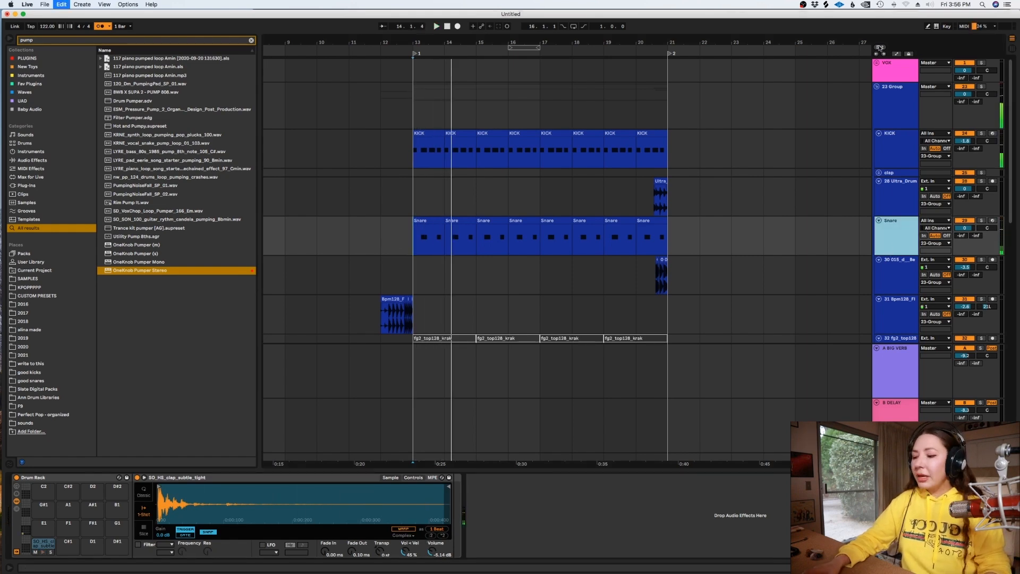
# Switch to Splice, audition the subtle drum samples, load OS_RD_Subtle_Snare.wav into the duplicated Snare track's Drum Rack, and play it in Live
pyautogui.click(825, 5)
pyautogui.press('Down')
pyautogui.press('Down')
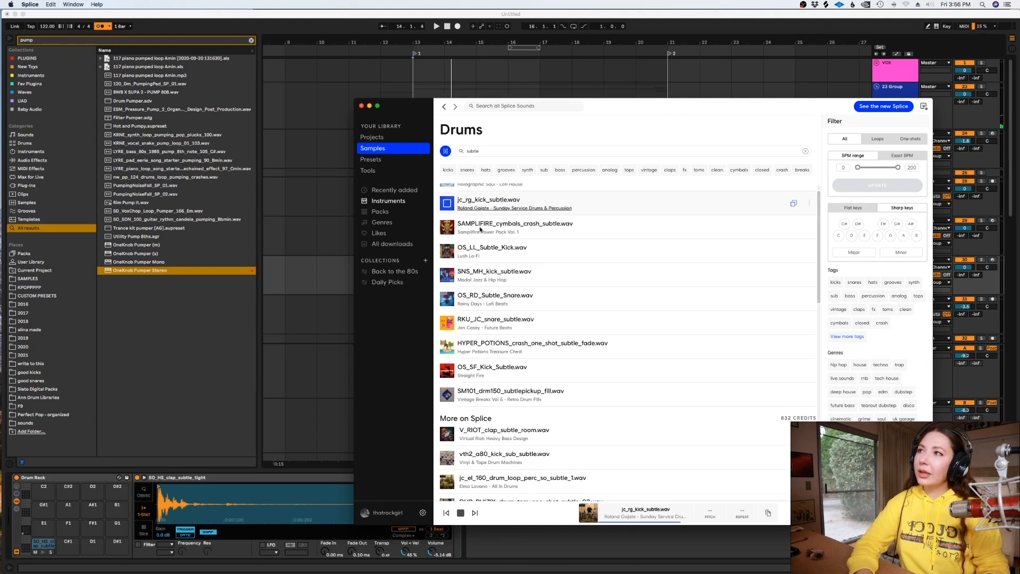
pyautogui.press('Down')
pyautogui.press('Down')
pyautogui.press('Down')
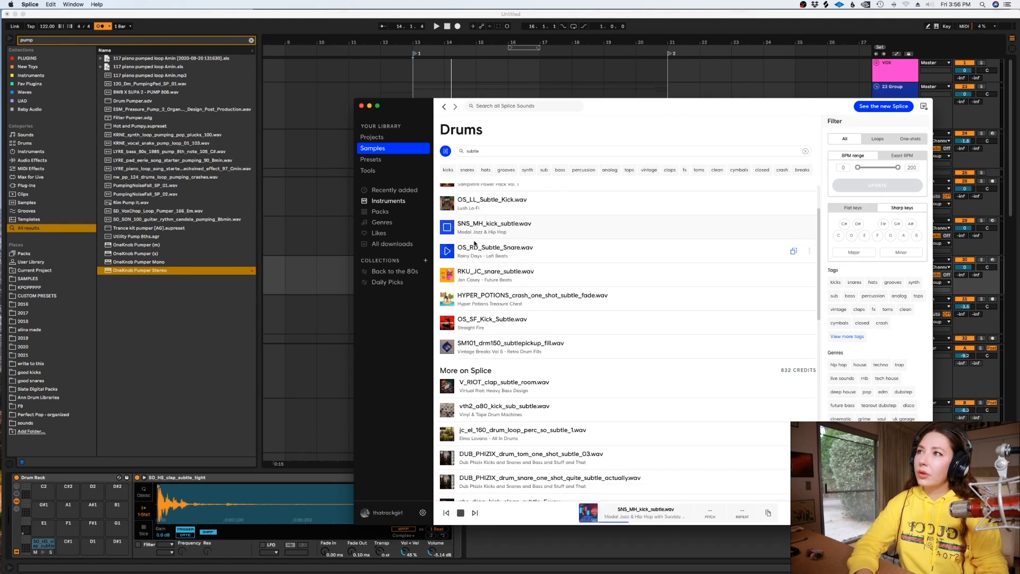
pyautogui.press('Down')
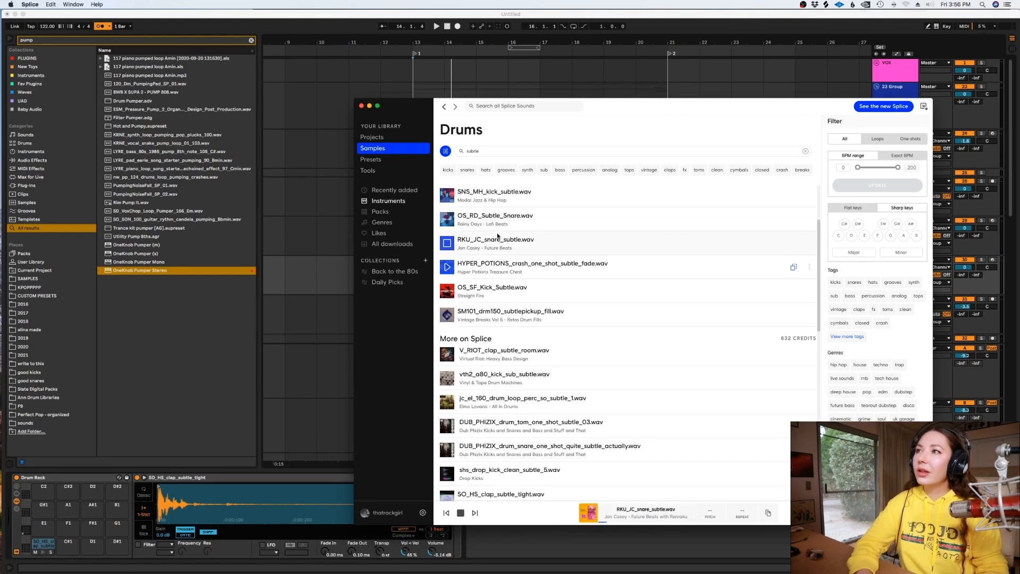
pyautogui.scroll(1, 496, 239)
pyautogui.moveTo(497, 237); pyautogui.dragTo(176, 504)
pyautogui.press('space')
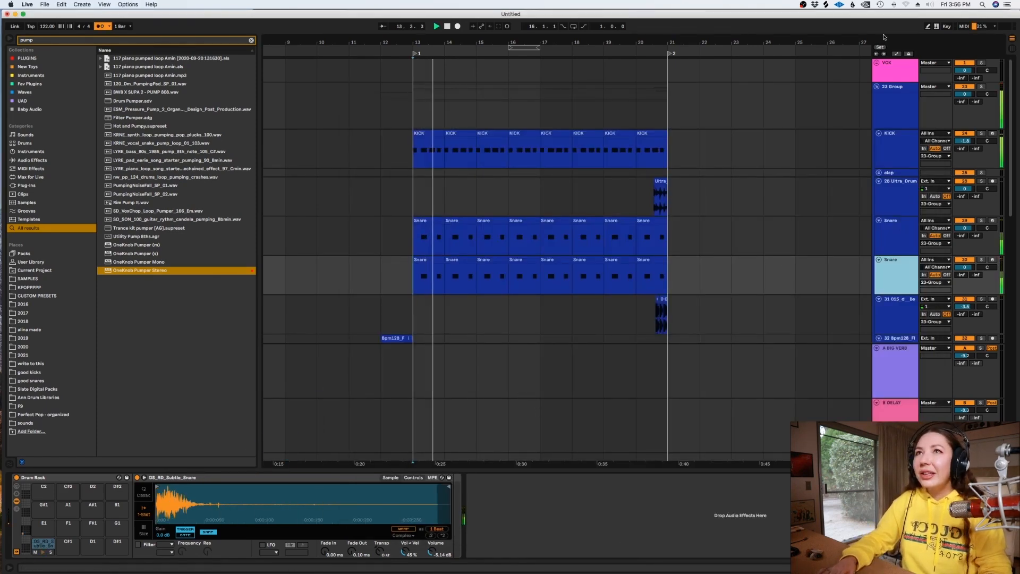
pyautogui.press('space')
# Return to Splice, replace the duplicated Snare track's sample with RKU_JC_snare_subtle.wav, and play the section in Live
pyautogui.press('super+Tab')
pyautogui.press('Down')
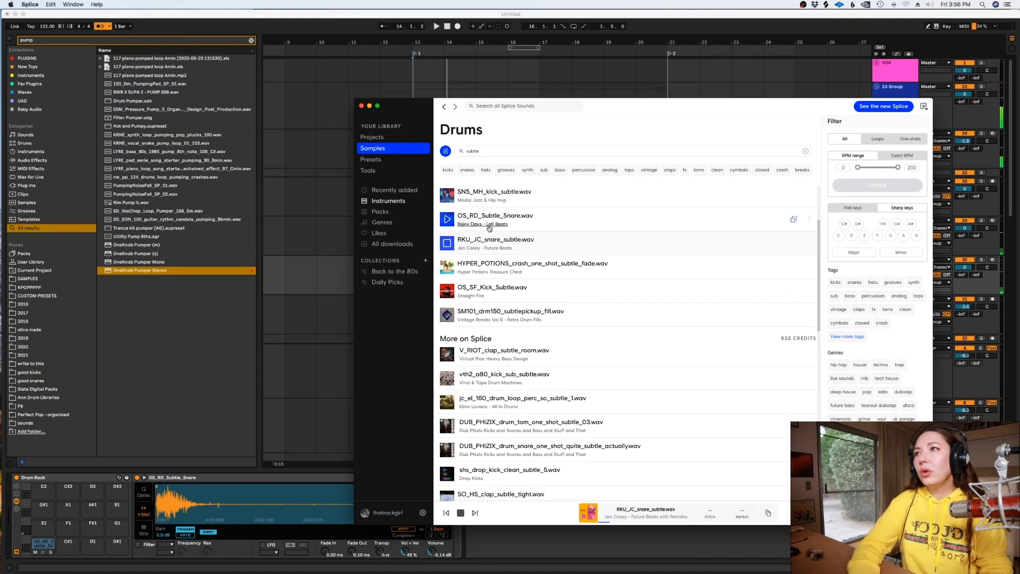
pyautogui.moveTo(492, 240); pyautogui.dragTo(196, 502)
pyautogui.press('space')
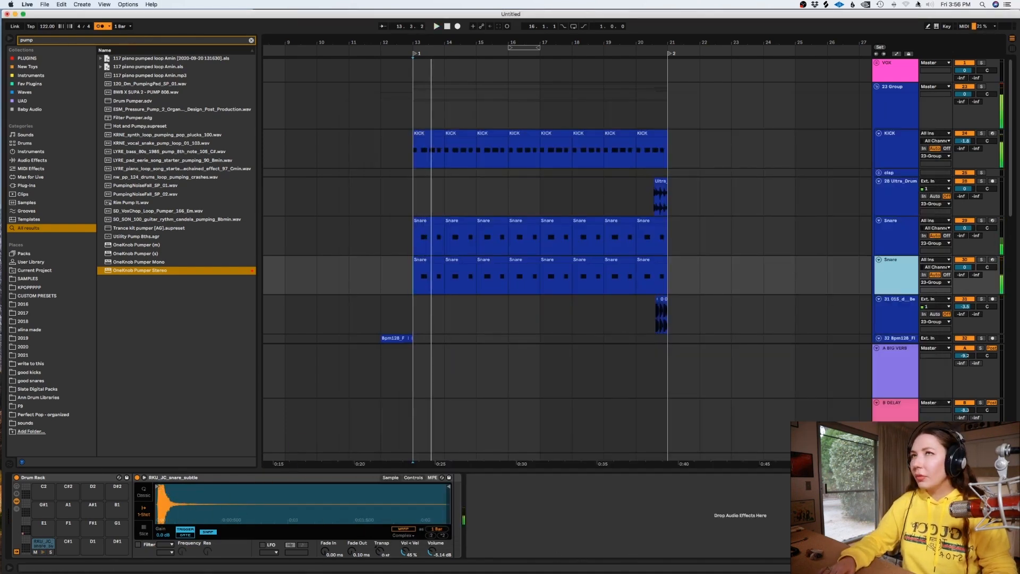
# Insert an audio track below the dbh_prc12 track, place HYPER_POTIONS_crash_one_shot_subtle_fade.wav from Splice at bar 29, and lower its volume to about -11 dB
pyautogui.click(827, 5)
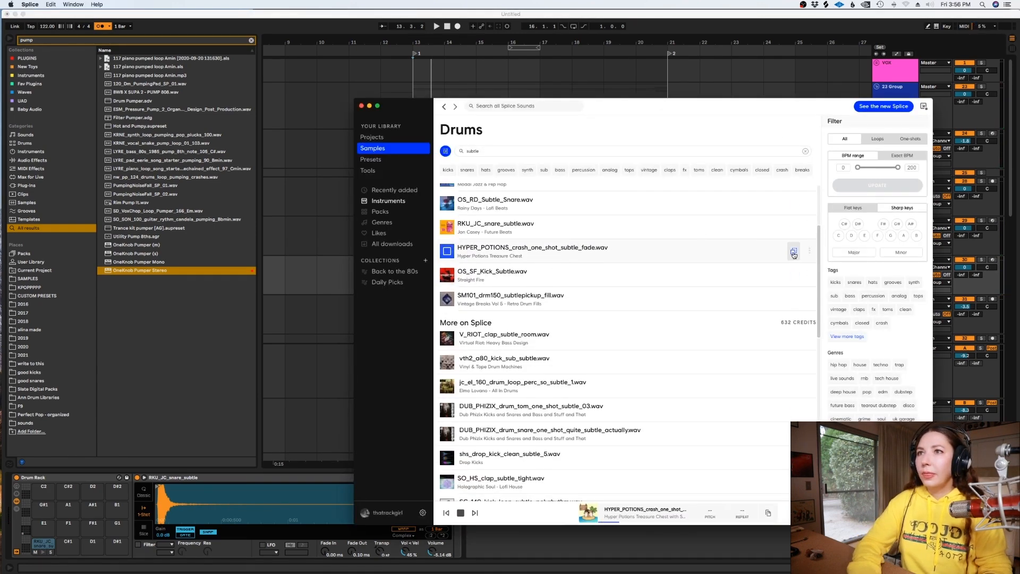
pyautogui.click(273, 247)
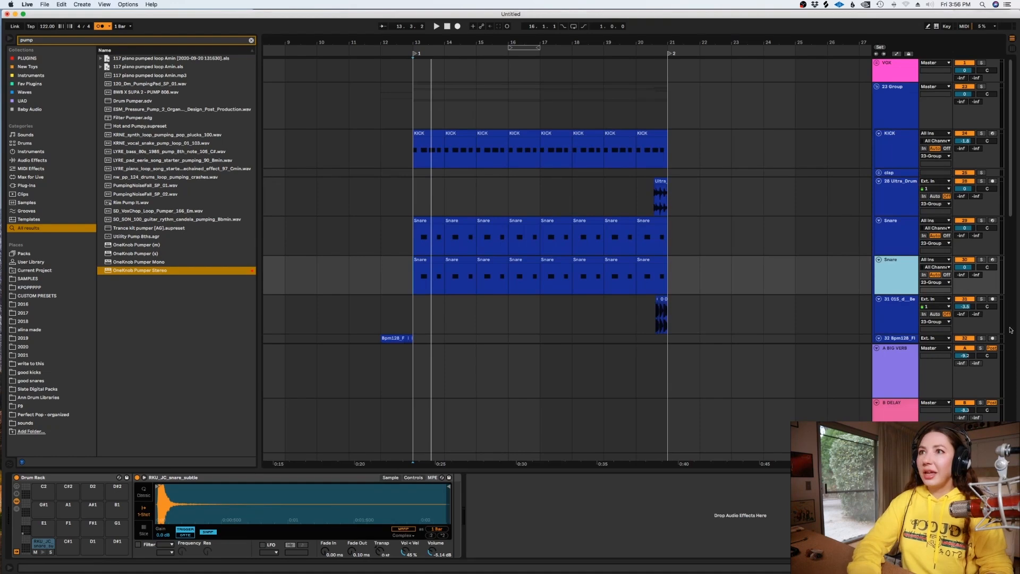
pyautogui.click(726, 190)
pyautogui.press('-')
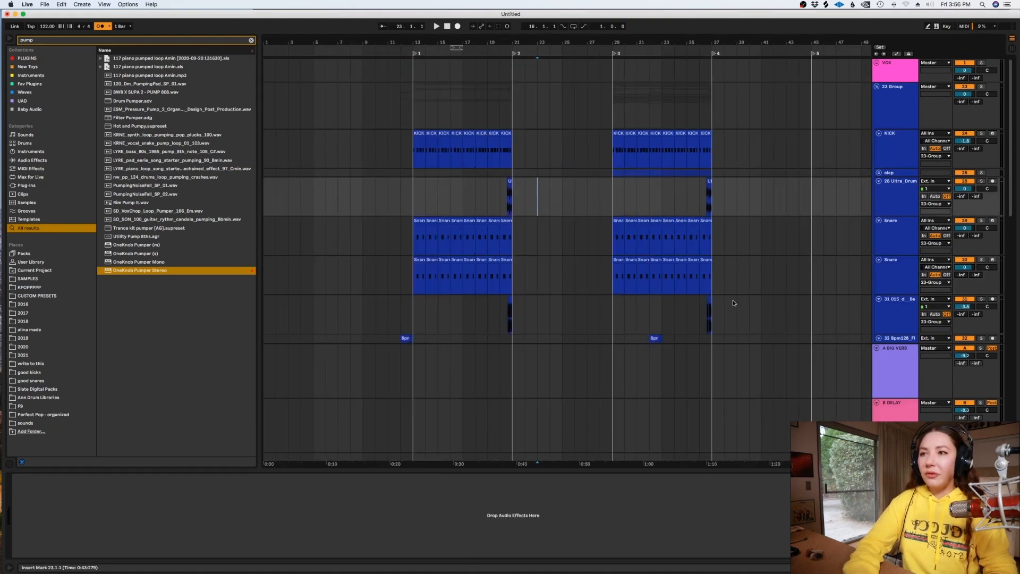
pyautogui.scroll(-6, 734, 297)
pyautogui.click(900, 254)
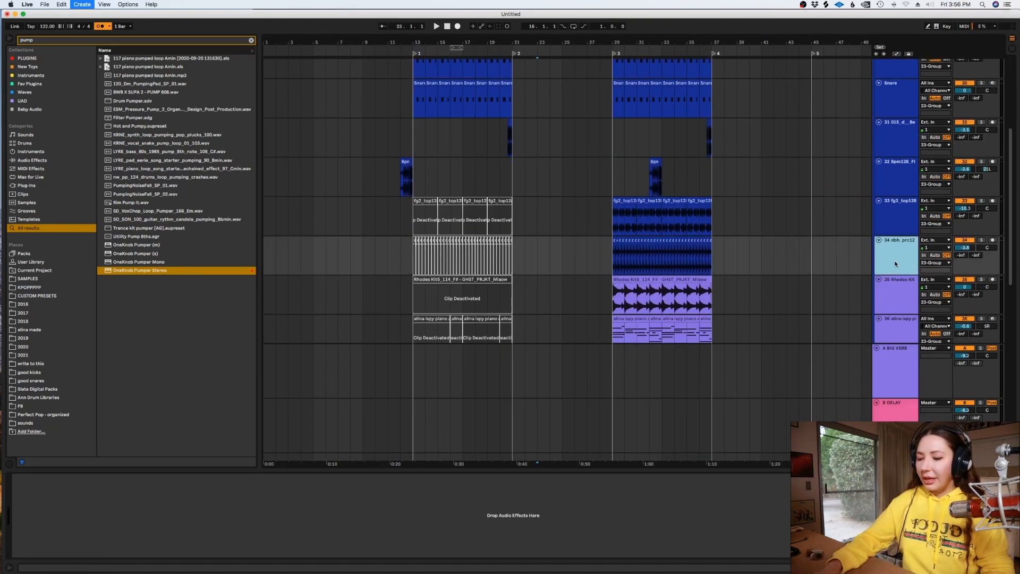
pyautogui.press('super+t')
pyautogui.rightClick(897, 295)
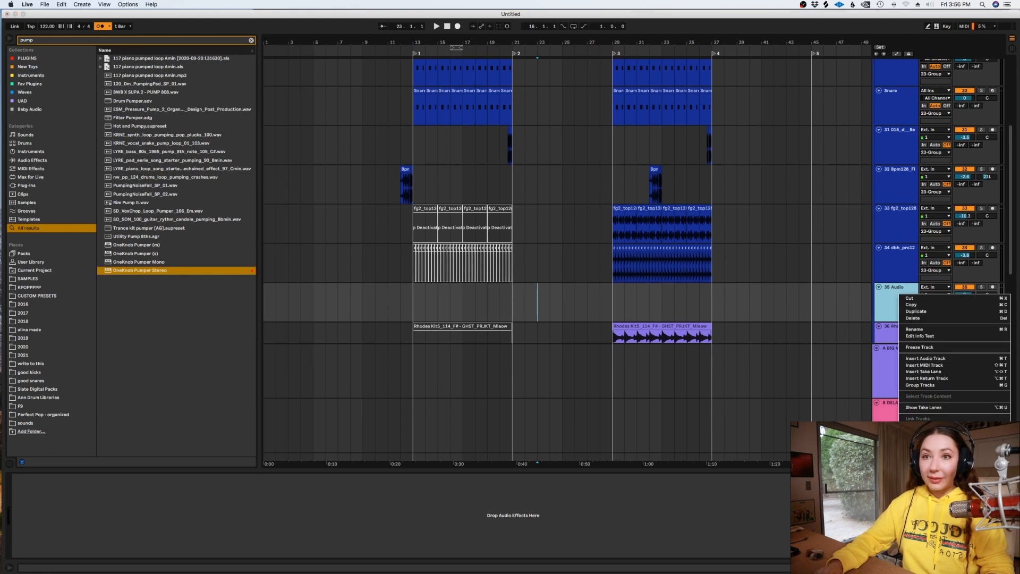
pyautogui.click(958, 455)
pyautogui.press('super+v')
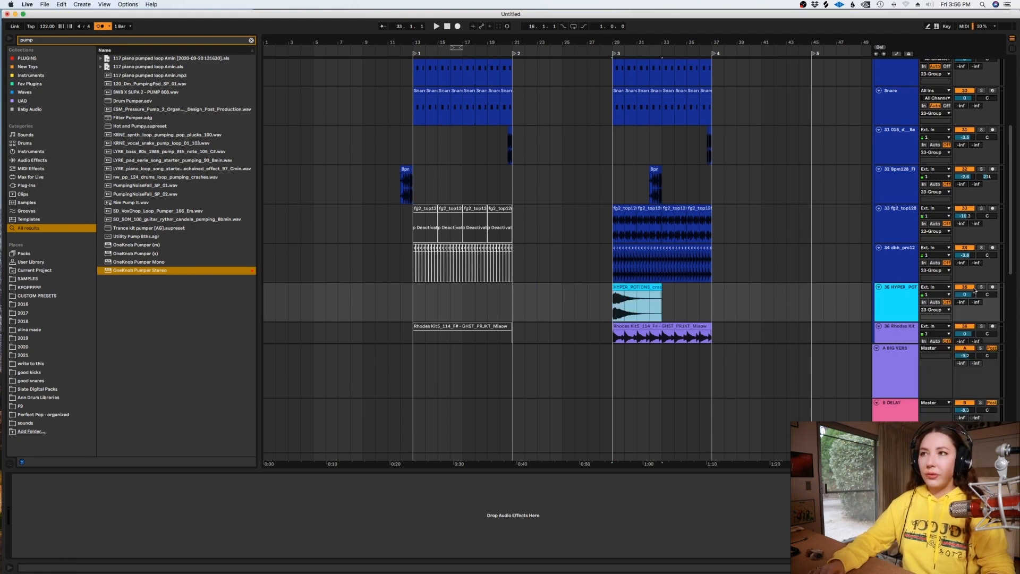
pyautogui.press('space')
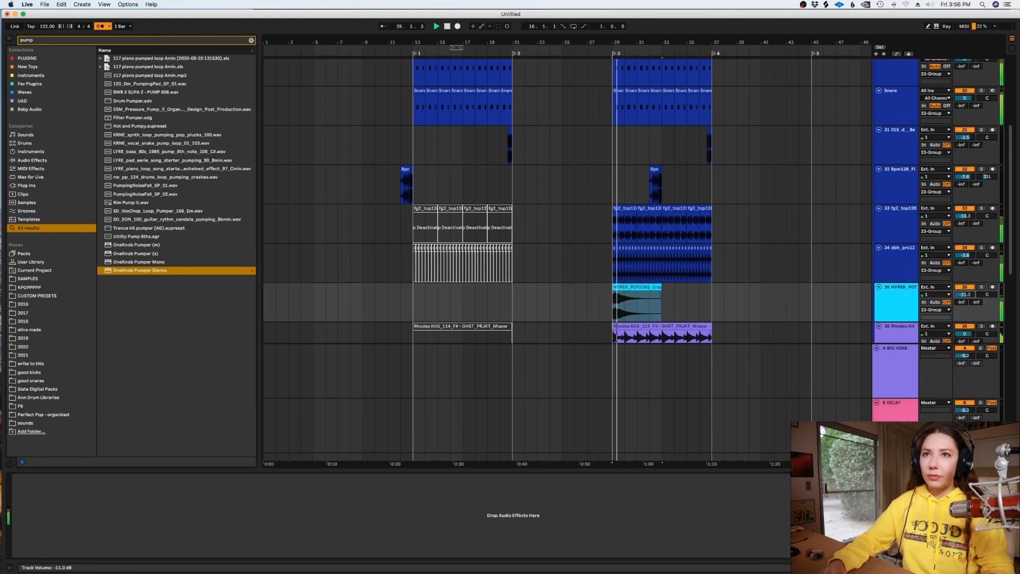
# Copy the existing OneKnob Pumper effect onto the HYPER_POTIONS crash track
pyautogui.scroll(-5, 637, 274)
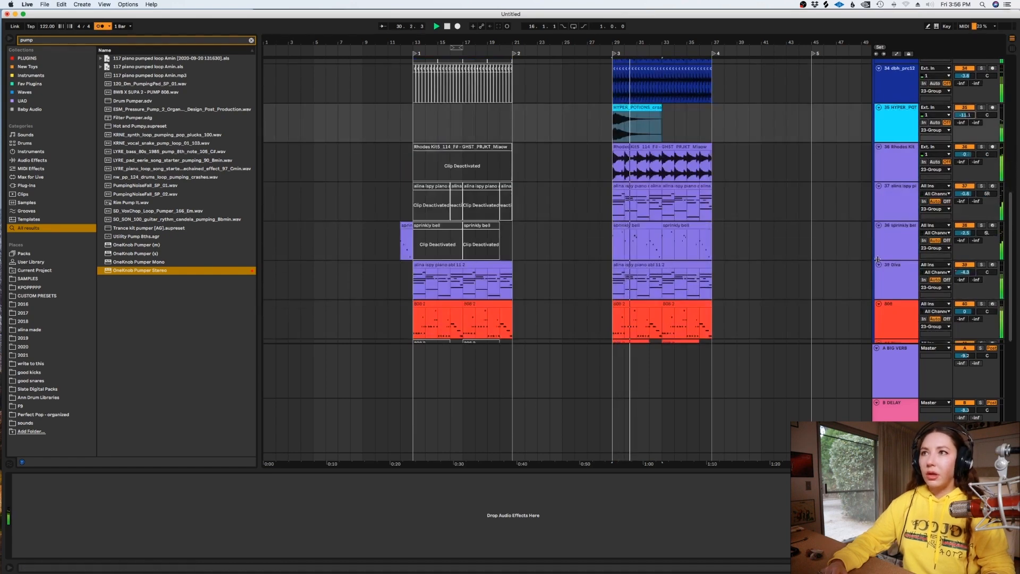
pyautogui.click(894, 283)
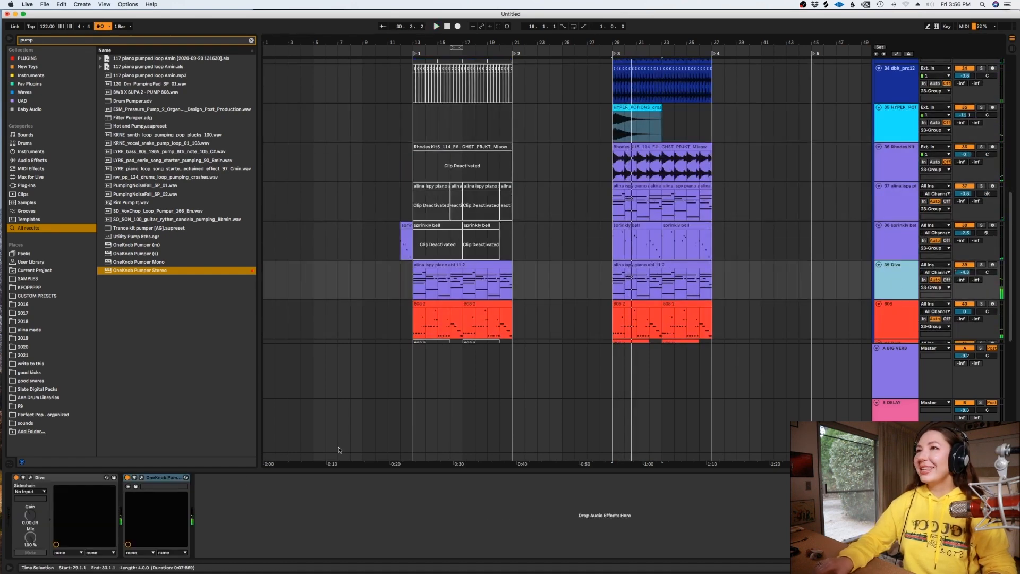
pyautogui.rightClick(160, 478)
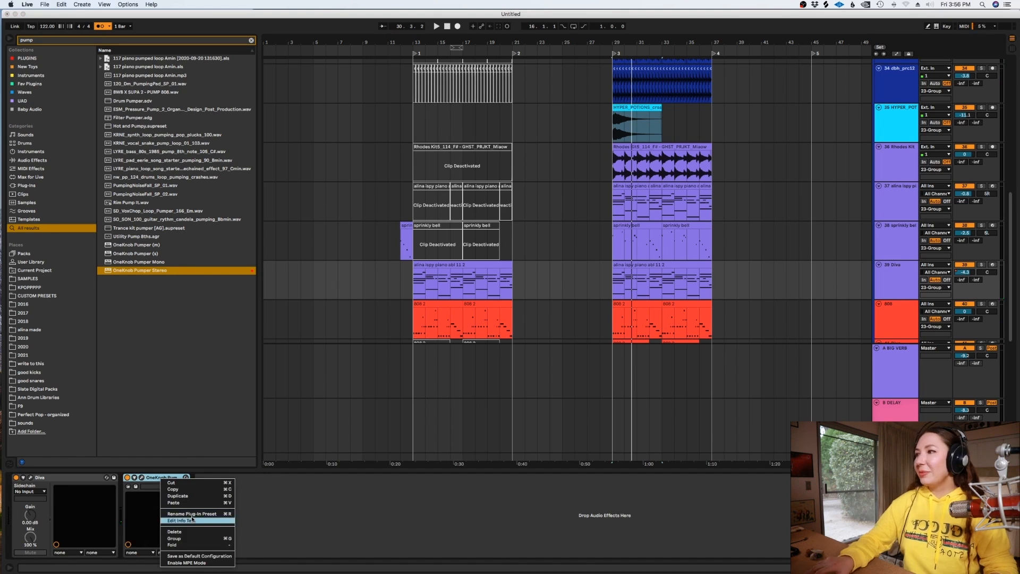
pyautogui.click(549, 520)
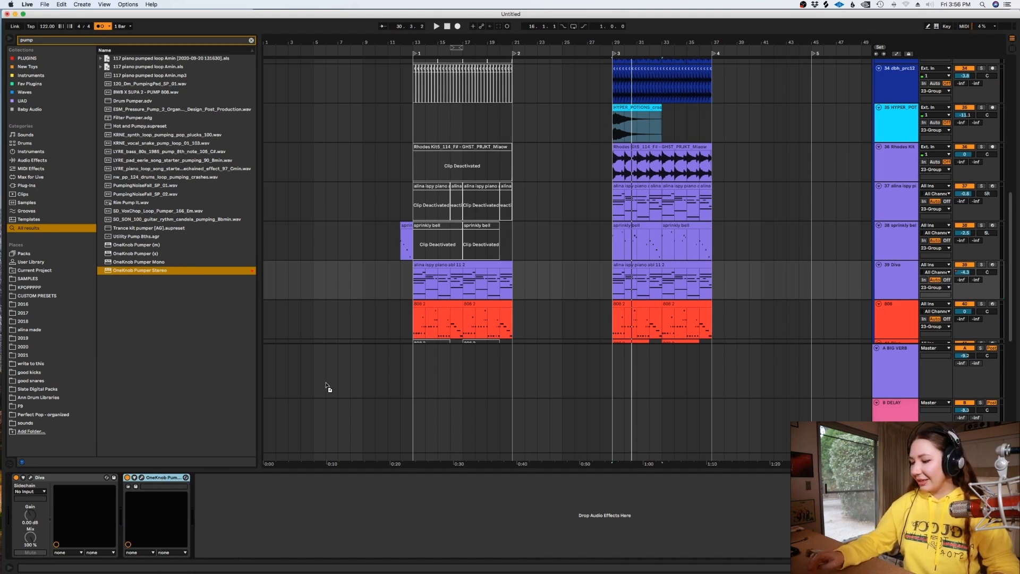
pyautogui.click(615, 131)
pyautogui.click(898, 117)
pyautogui.click(901, 193)
pyautogui.click(895, 177)
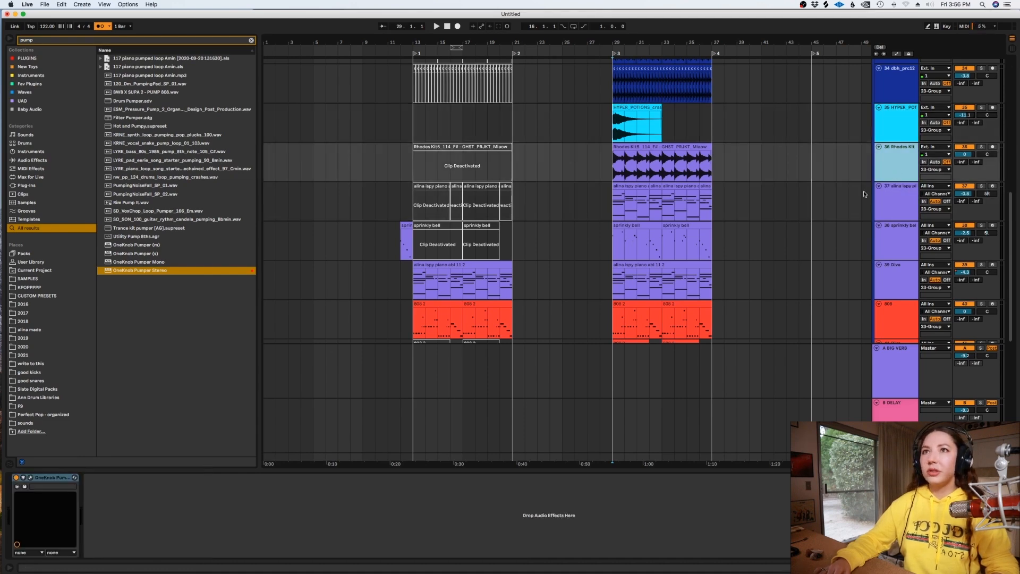
pyautogui.click(54, 482)
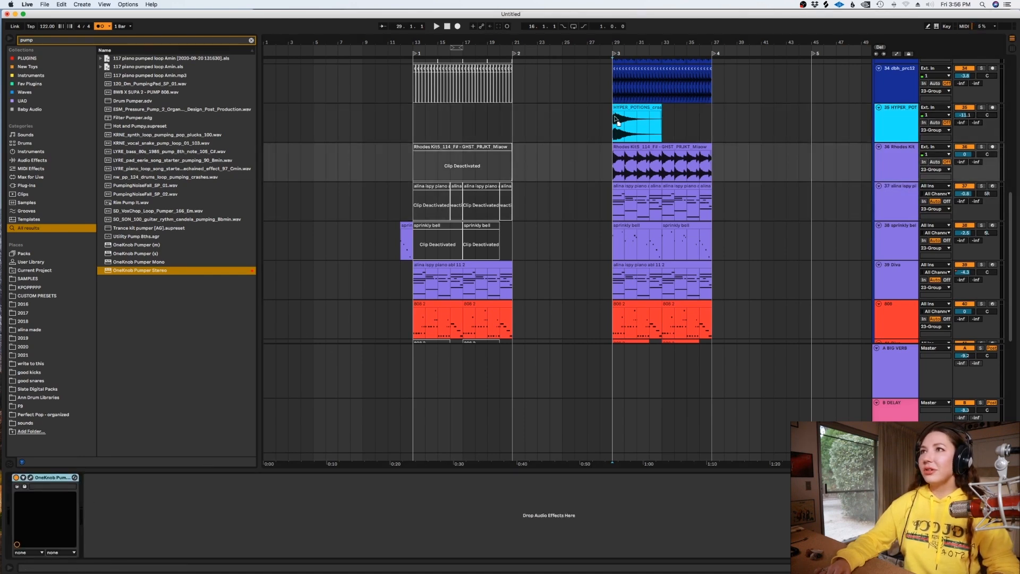
# Delete the clips from bar 29 onward on both Snare tracks outside the clap group
pyautogui.scroll(10, 613, 129)
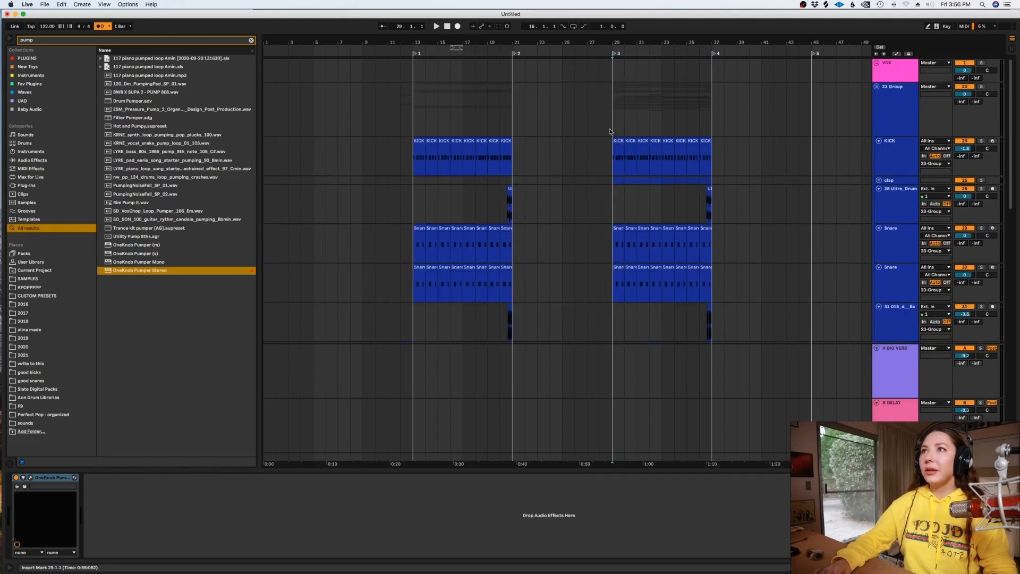
pyautogui.moveTo(725, 272); pyautogui.dragTo(611, 292)
pyautogui.press('Delete')
pyautogui.moveTo(613, 244); pyautogui.dragTo(749, 239)
pyautogui.press('Delete')
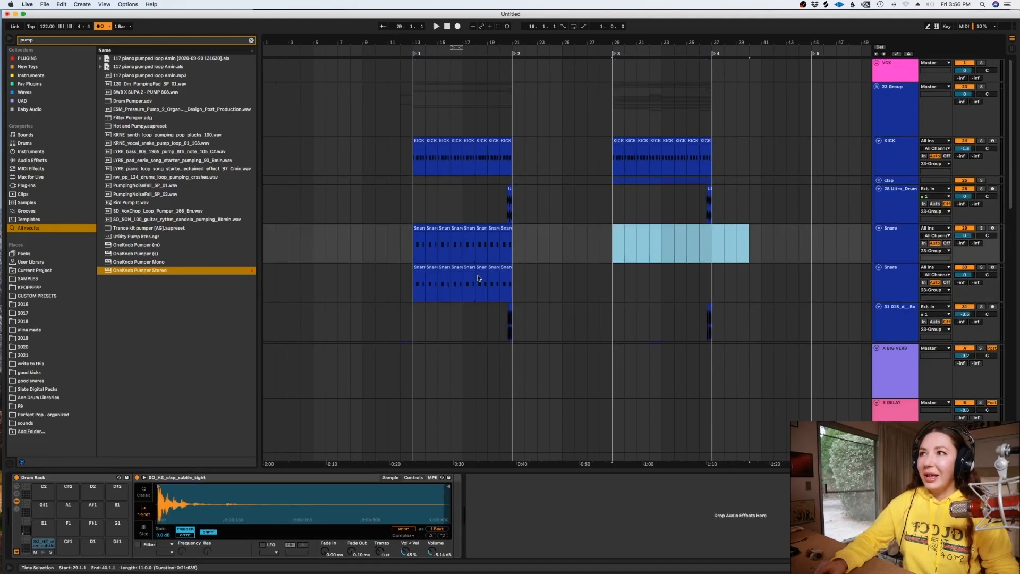
# Play from bar 29 and from bar 13 to compare the claps, and view the samples on both Snare tracks
pyautogui.click(608, 286)
pyautogui.press('space')
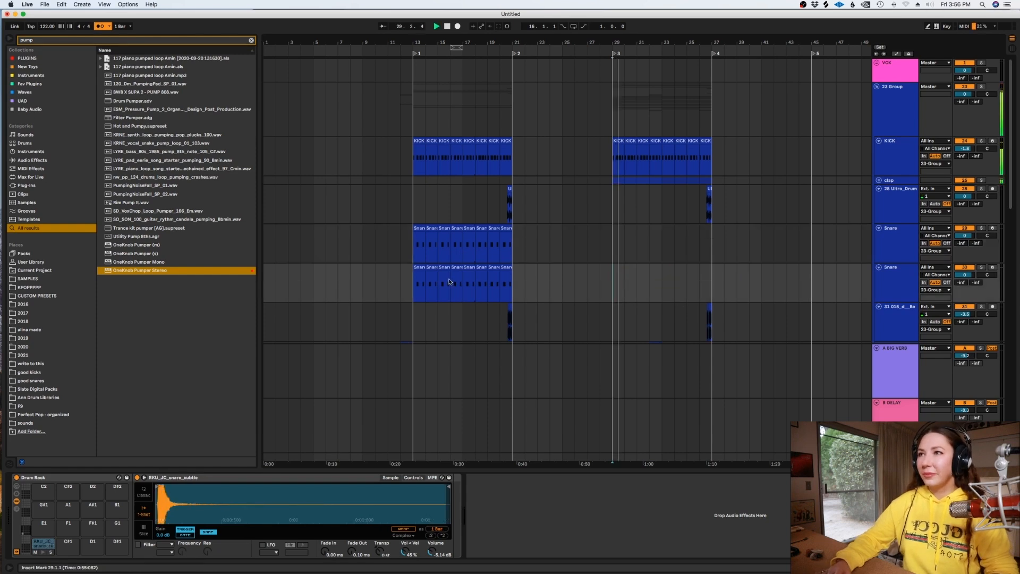
pyautogui.press('space')
pyautogui.click(420, 247)
pyautogui.press('+')
pyautogui.press('+')
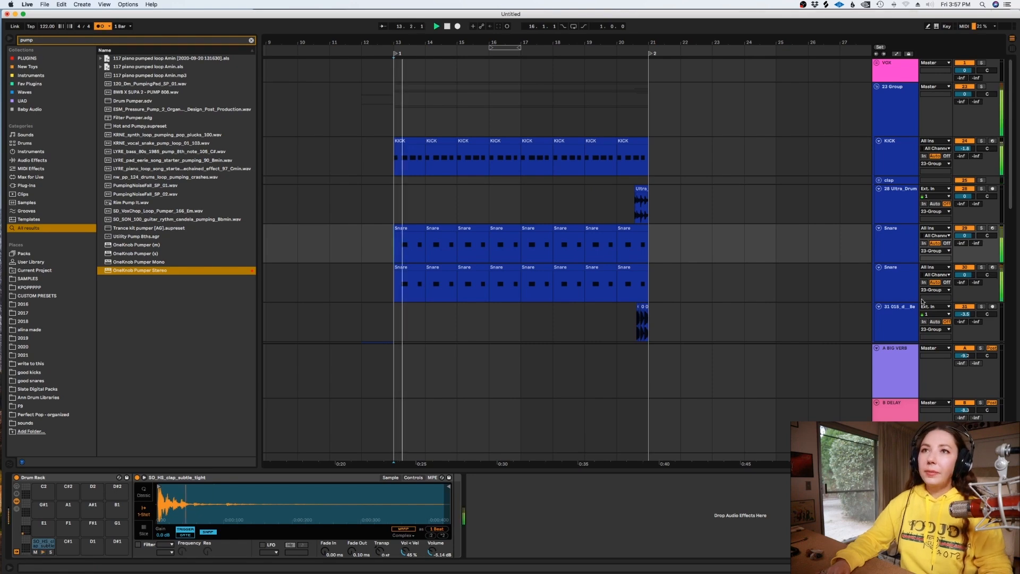
pyautogui.press('space')
pyautogui.click(884, 240)
pyautogui.click(886, 281)
# Search Splice's drums for clap, audition the samples, load KRS_clap_dancehall_cuba.wav into the second Snare track's Drum Rack, and play it in Live
pyautogui.click(827, 4)
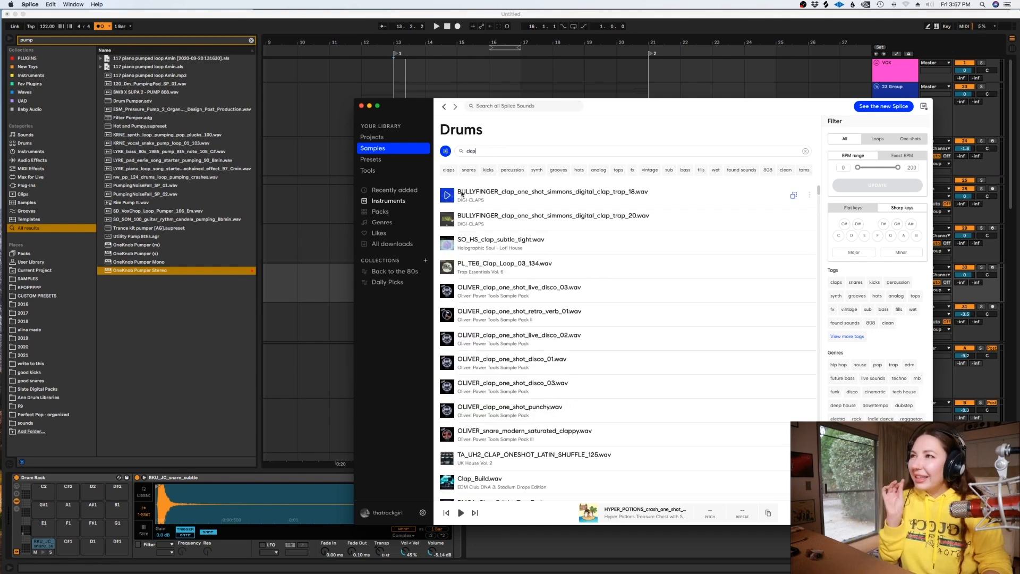
pyautogui.click(447, 197)
pyautogui.press('Down')
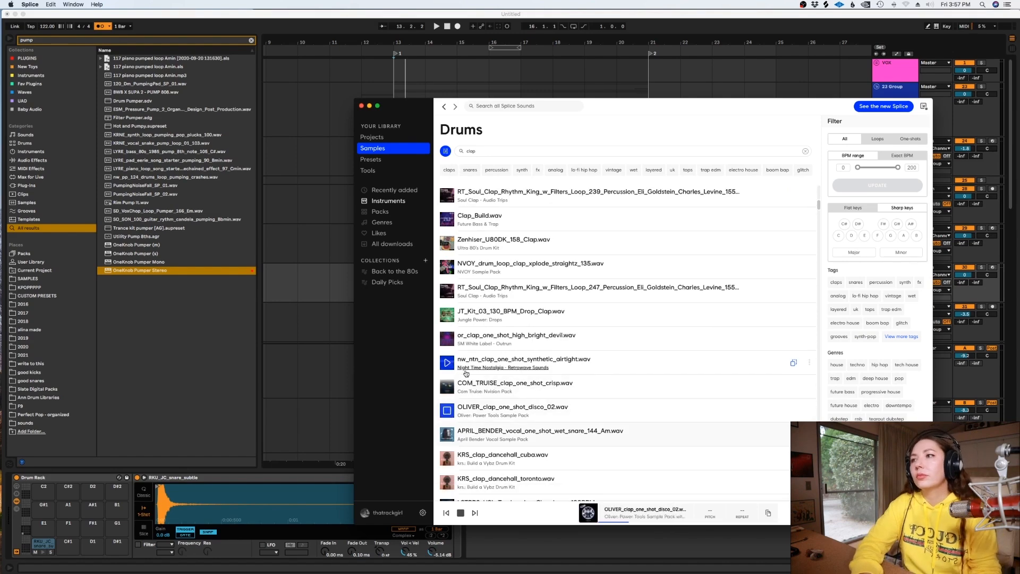
pyautogui.press('Down')
pyautogui.press('Down')
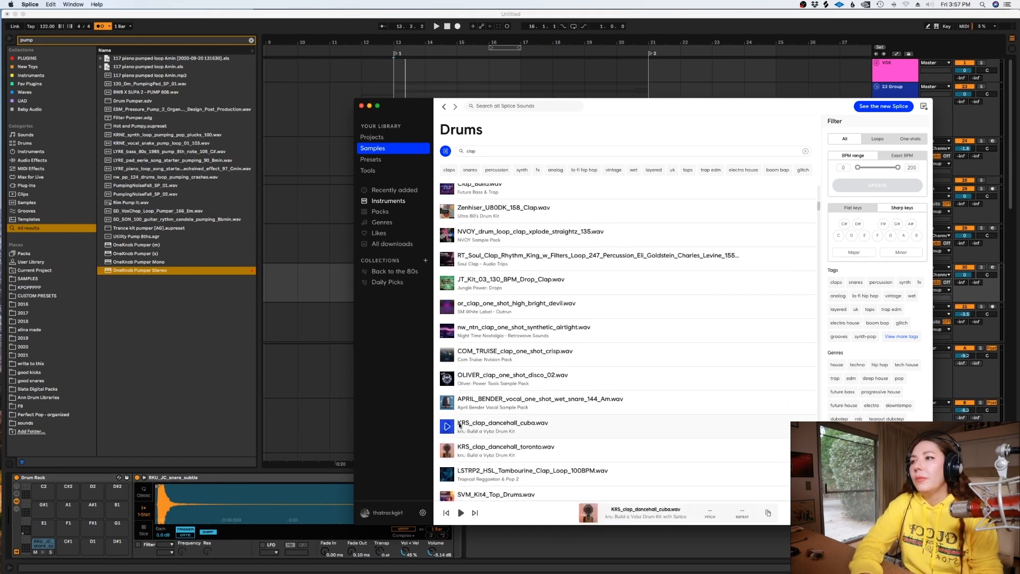
pyautogui.moveTo(472, 424); pyautogui.dragTo(248, 503)
pyautogui.click(581, 546)
pyautogui.press('space')
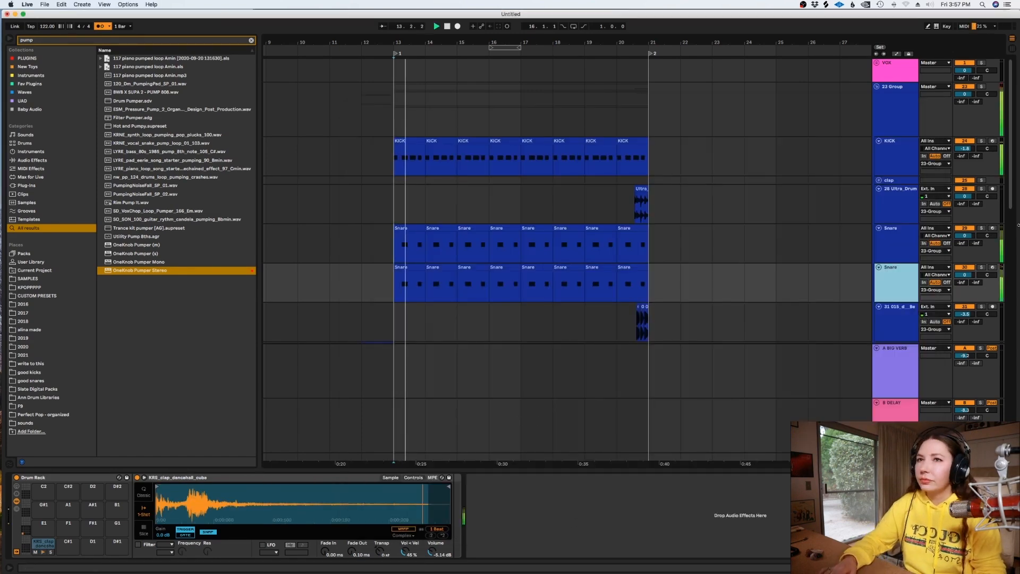
# Lower the second Snare track's volume during playback and group the two Snare tracks below Ultra_Drum
pyautogui.click(981, 268)
pyautogui.click(981, 267)
pyautogui.moveTo(964, 274); pyautogui.dragTo(963, 286)
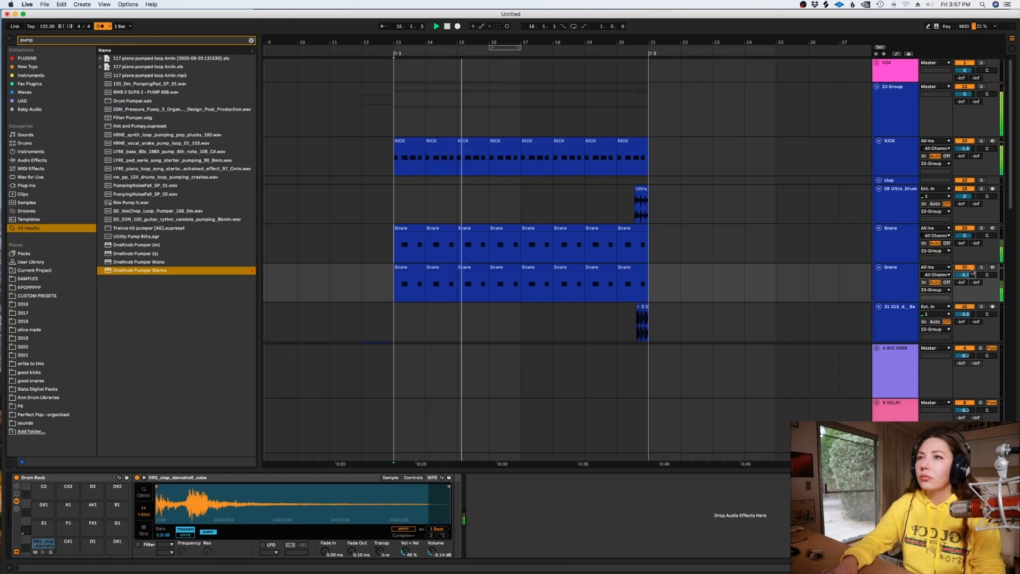
pyautogui.click(908, 245)
pyautogui.press('space')
pyautogui.keyDown('shift'); pyautogui.click(903, 272); pyautogui.keyUp('shift')
pyautogui.press('super+g')
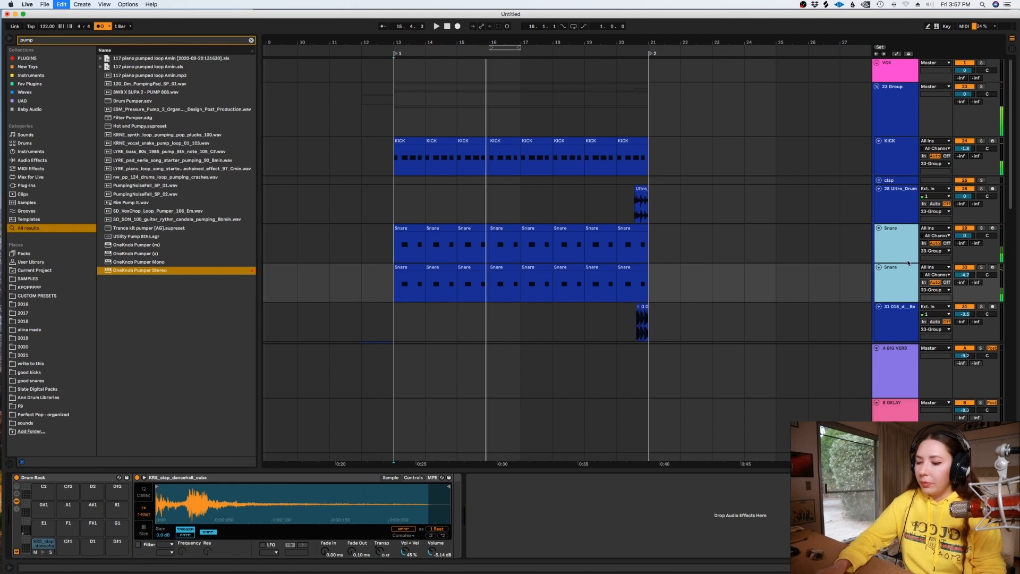
# Copy the Valhalla reverb from the clap group onto the new Snare group, and reduce the second Snare track's volume further during playback
pyautogui.click(888, 181)
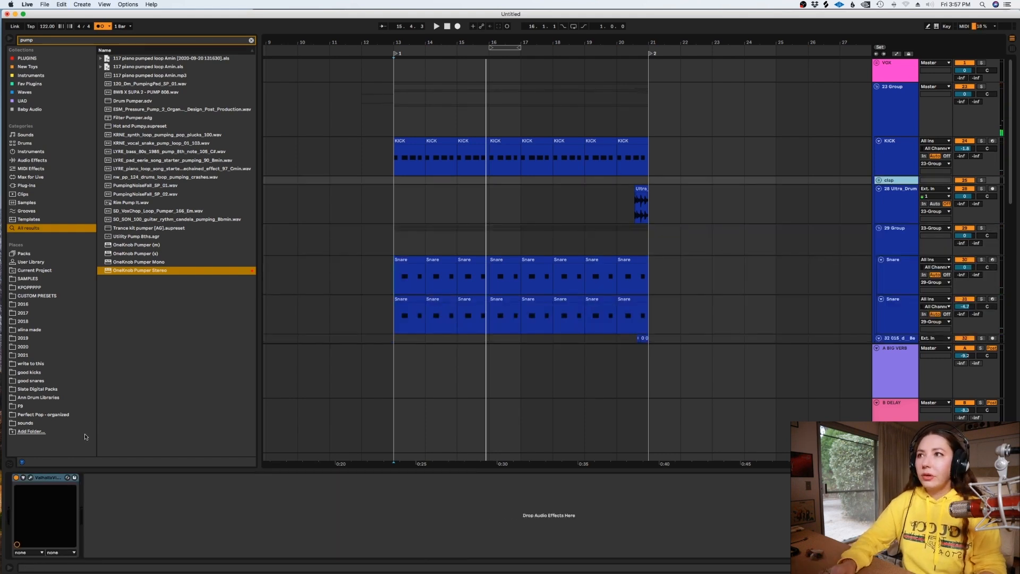
pyautogui.rightClick(46, 476)
pyautogui.click(162, 371)
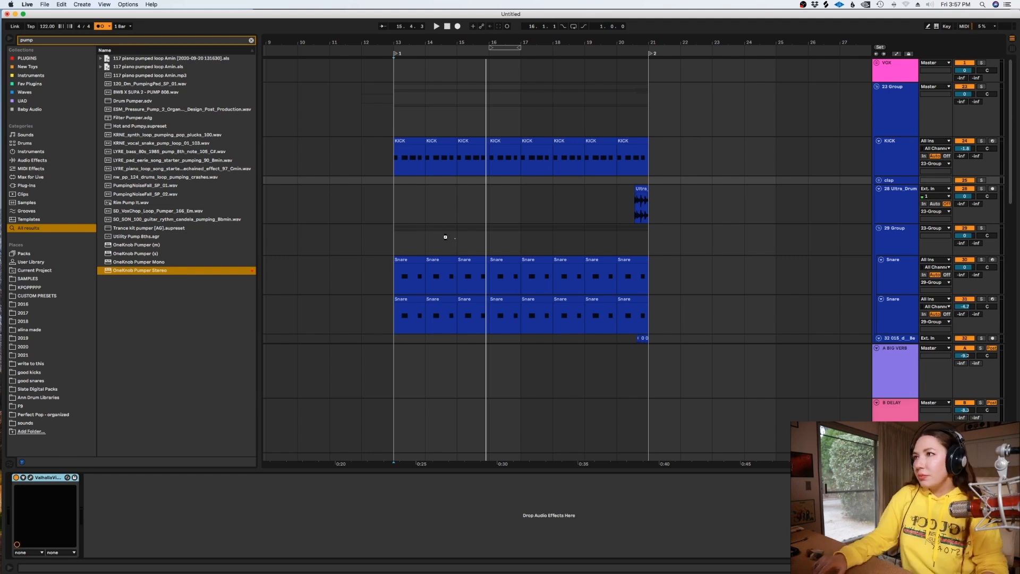
pyautogui.click(394, 244)
pyautogui.press('space')
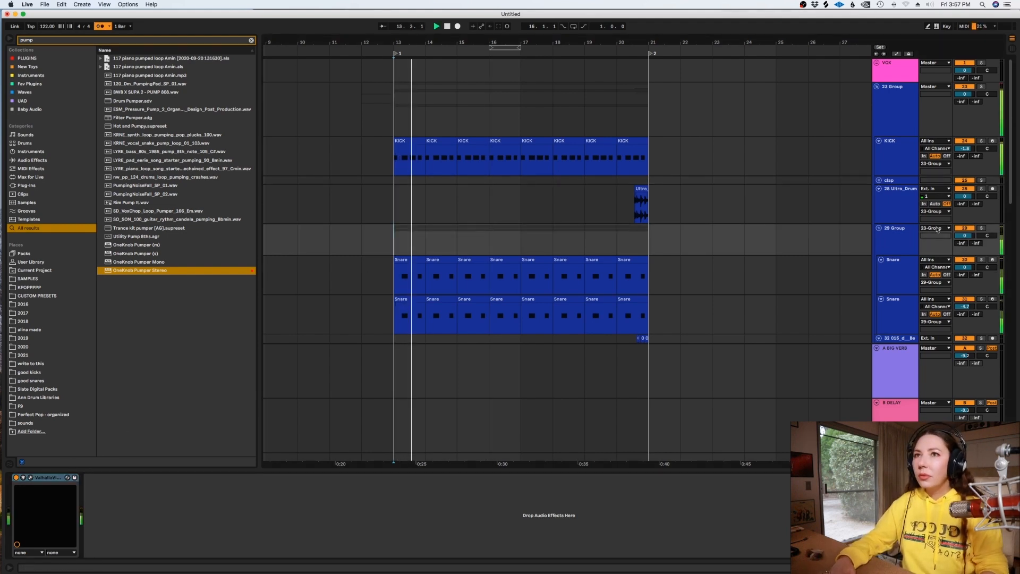
pyautogui.moveTo(963, 306); pyautogui.dragTo(964, 318)
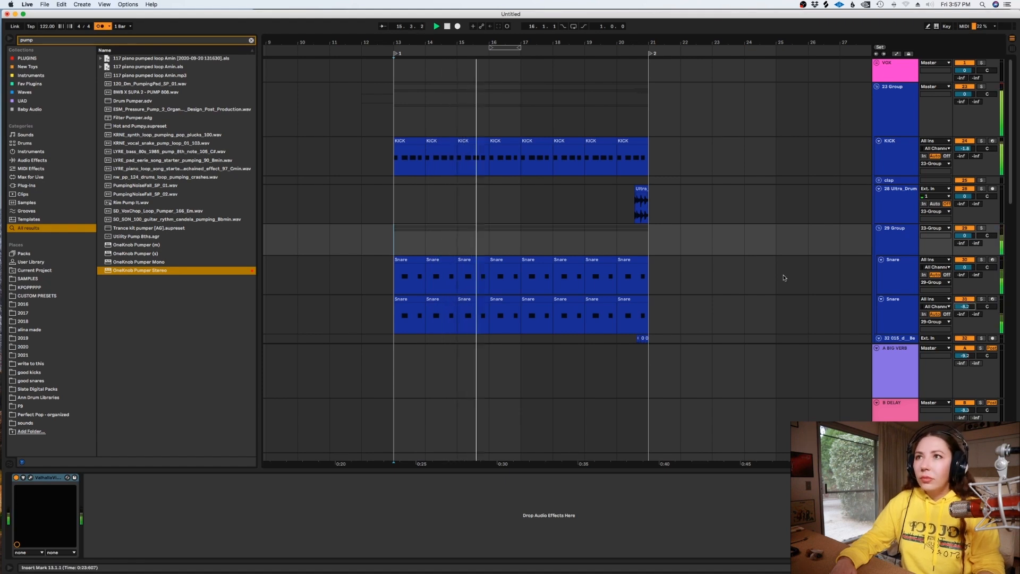
# Copy the clips on both Snare tracks from bars 13–21 to bar 29 and play the later section
pyautogui.click(826, 235)
pyautogui.press('space')
pyautogui.press('-')
pyautogui.press('-')
pyautogui.press('-')
pyautogui.click(480, 248)
pyautogui.press('space')
pyautogui.press('+')
pyautogui.press('space')
pyautogui.moveTo(396, 310); pyautogui.dragTo(289, 262)
pyautogui.click(287, 261)
pyautogui.moveTo(378, 309); pyautogui.dragTo(297, 275)
pyautogui.moveTo(287, 260); pyautogui.dragTo(487, 260)
pyautogui.press('space')
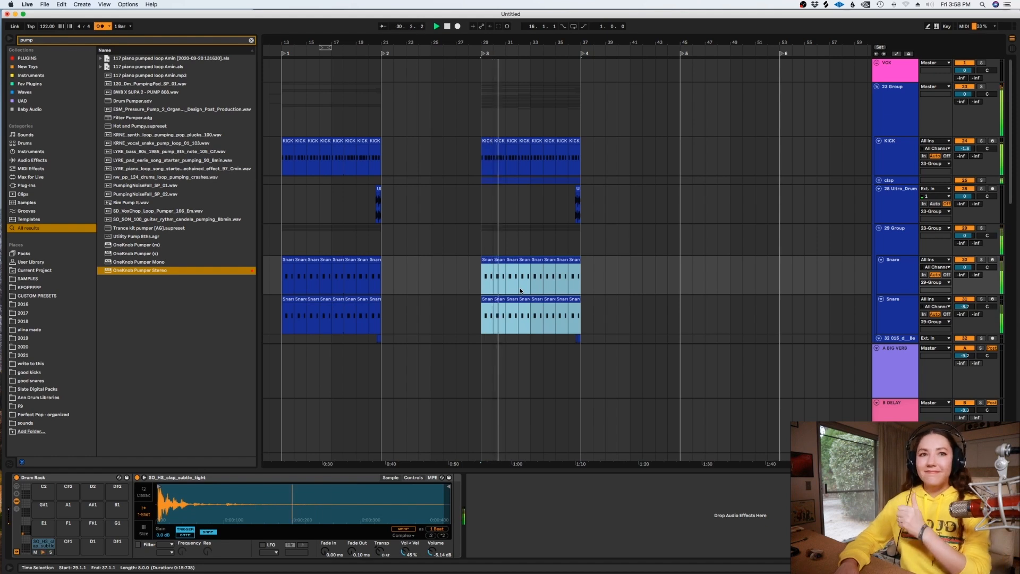
# Collapse the Snare group and play the verse start from bars 13 and 12
pyautogui.click(878, 227)
pyautogui.hscroll(-5, 502, 459)
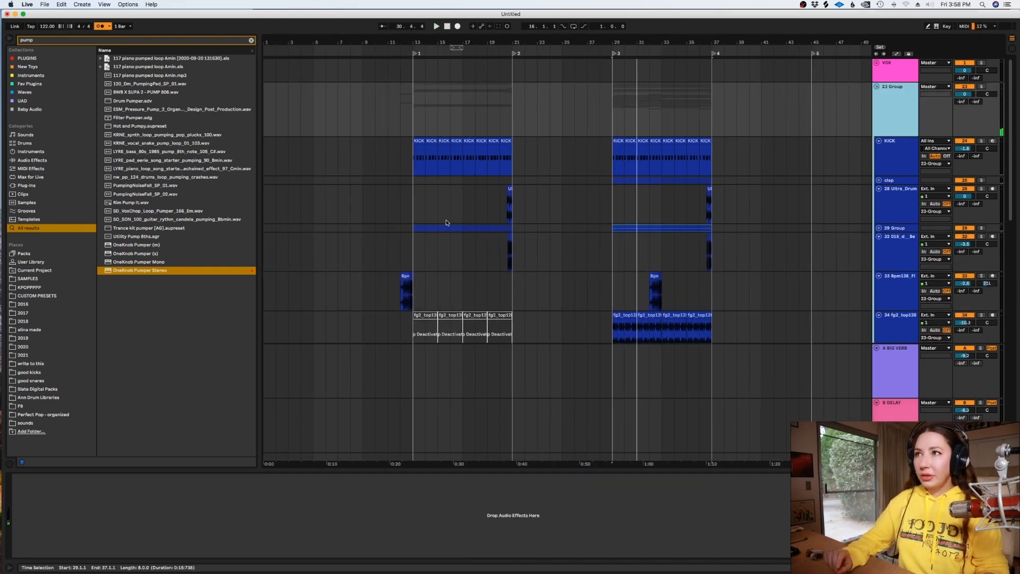
pyautogui.click(415, 251)
pyautogui.scroll(3, 415, 251)
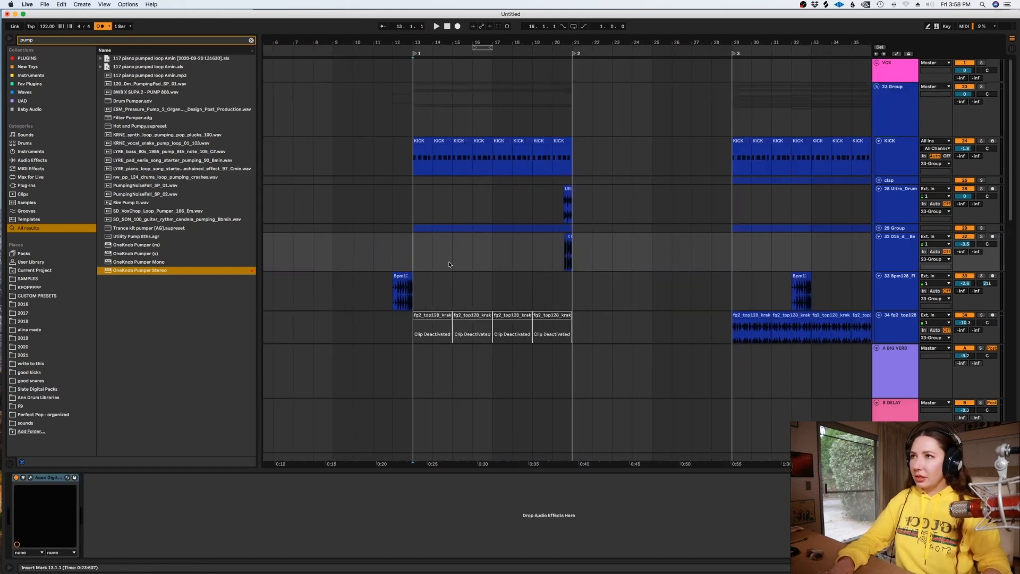
pyautogui.press('space')
pyautogui.scroll(-2, 425, 239)
pyautogui.press('space')
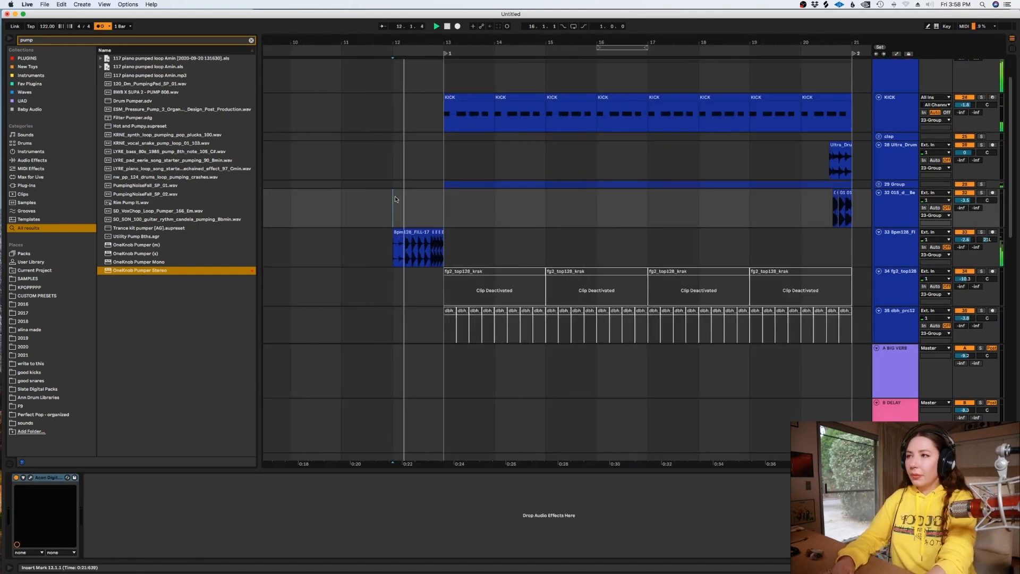
pyautogui.scroll(4, 394, 199)
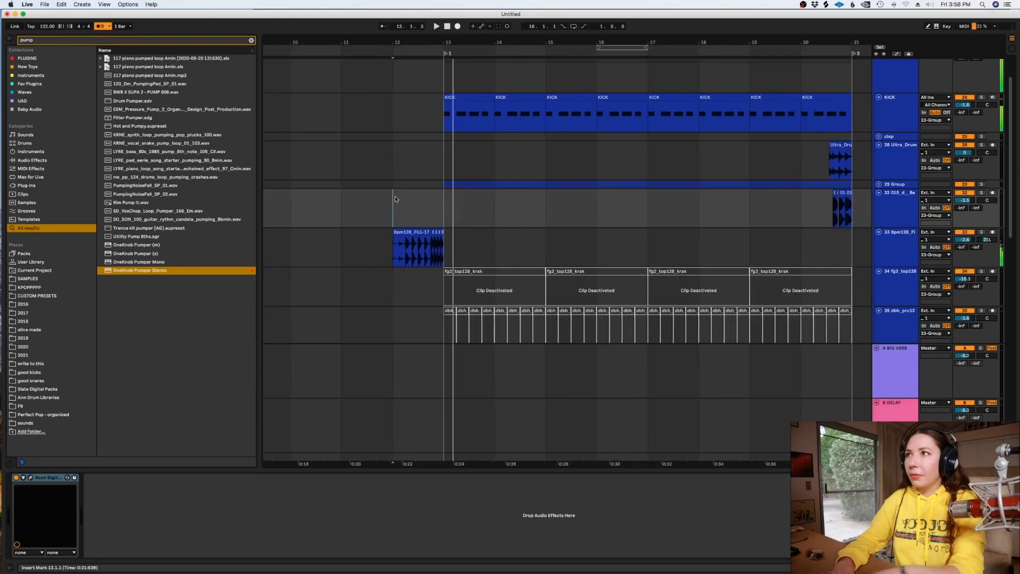
# Play the end of the Diva piano part from bar 20 and freeze the Diva track
pyautogui.scroll(-5, 681, 218)
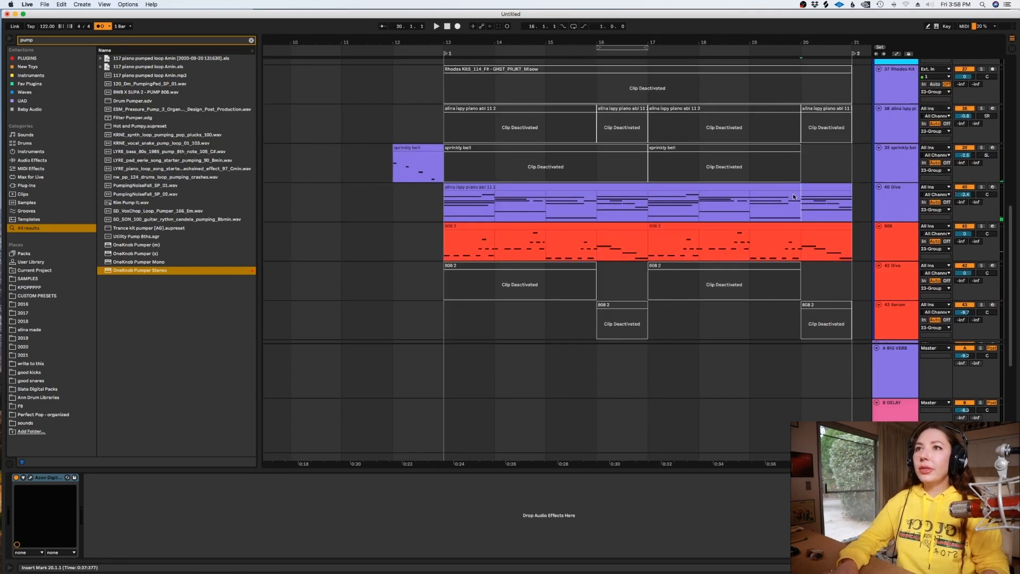
pyautogui.click(917, 208)
pyautogui.click(981, 187)
pyautogui.press('space')
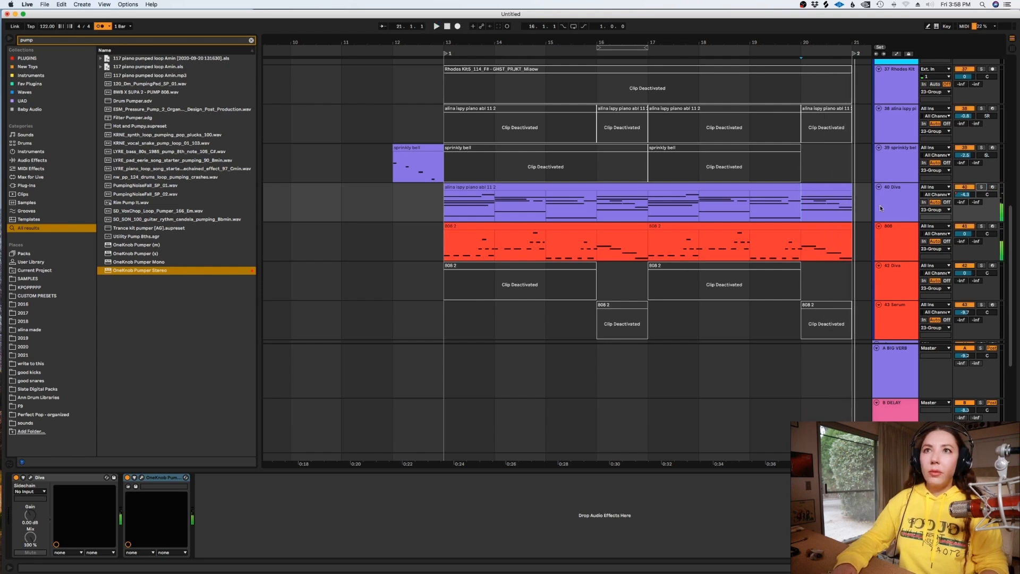
pyautogui.rightClick(904, 205)
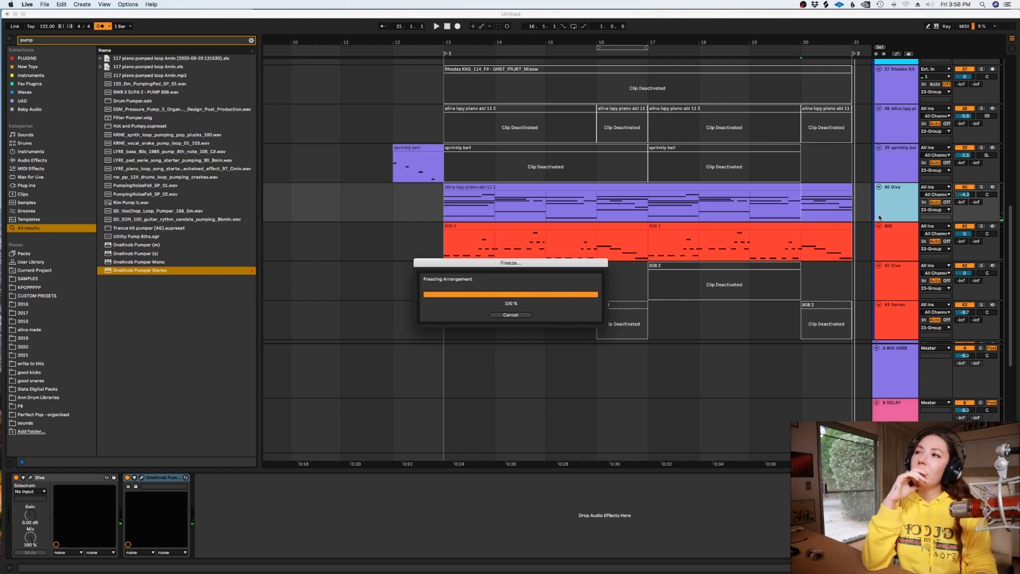
# Insert a purple audio track below Diva and copy the last bar of the frozen piano onto it at bar 12
pyautogui.press('super+t')
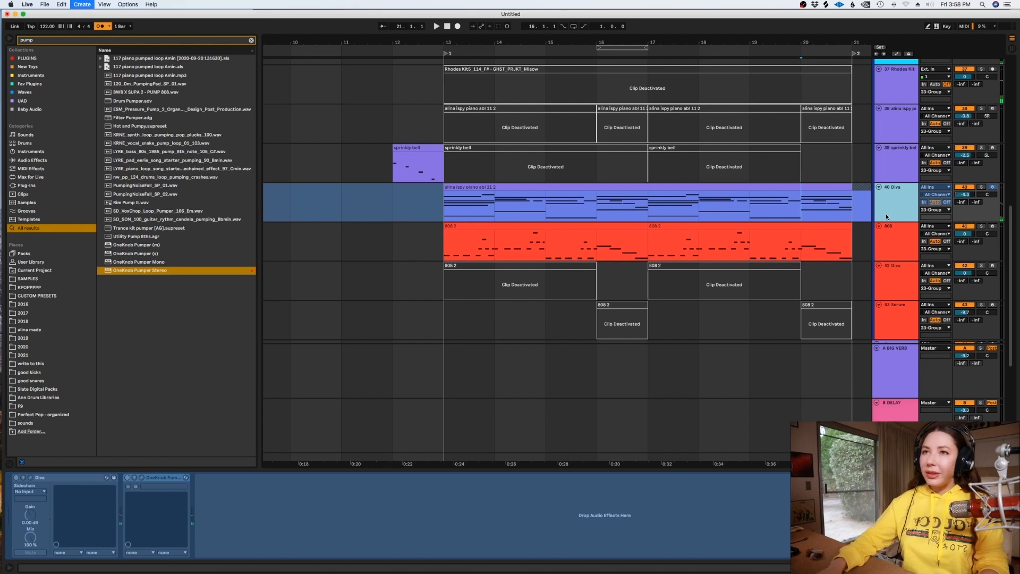
pyautogui.rightClick(902, 241)
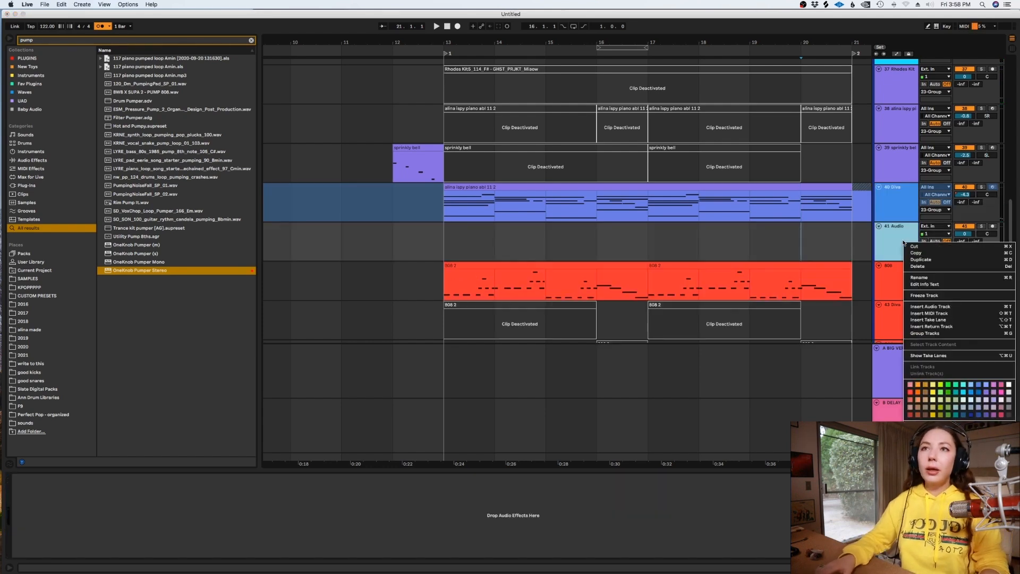
pyautogui.click(984, 393)
pyautogui.moveTo(626, 188); pyautogui.dragTo(397, 228)
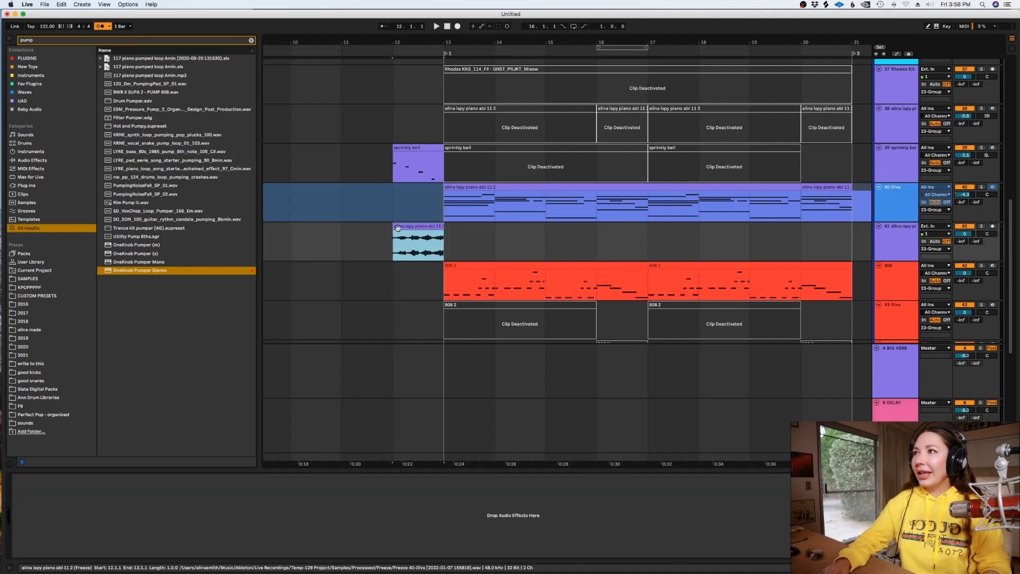
# Reverse the one-bar piano audio clip at bar 12, play it, and set its warp mode to Complex
pyautogui.press('r')
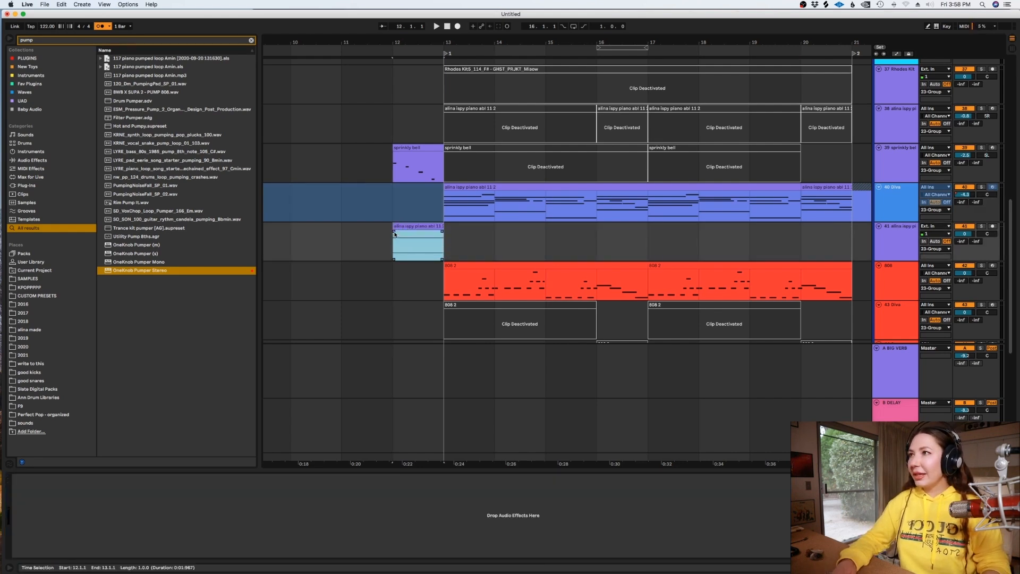
pyautogui.click(396, 237)
pyautogui.press('space')
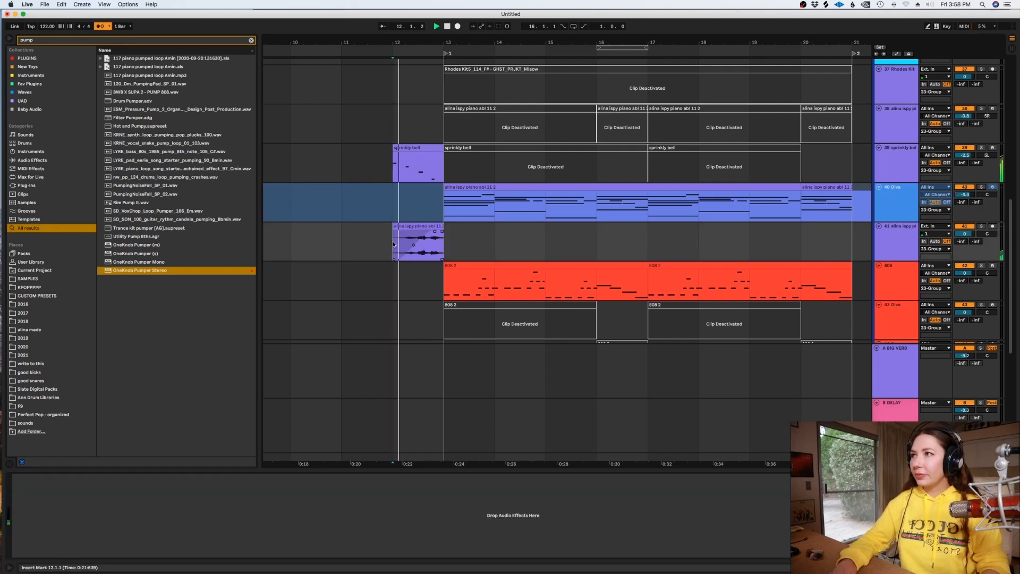
pyautogui.doubleClick(430, 234)
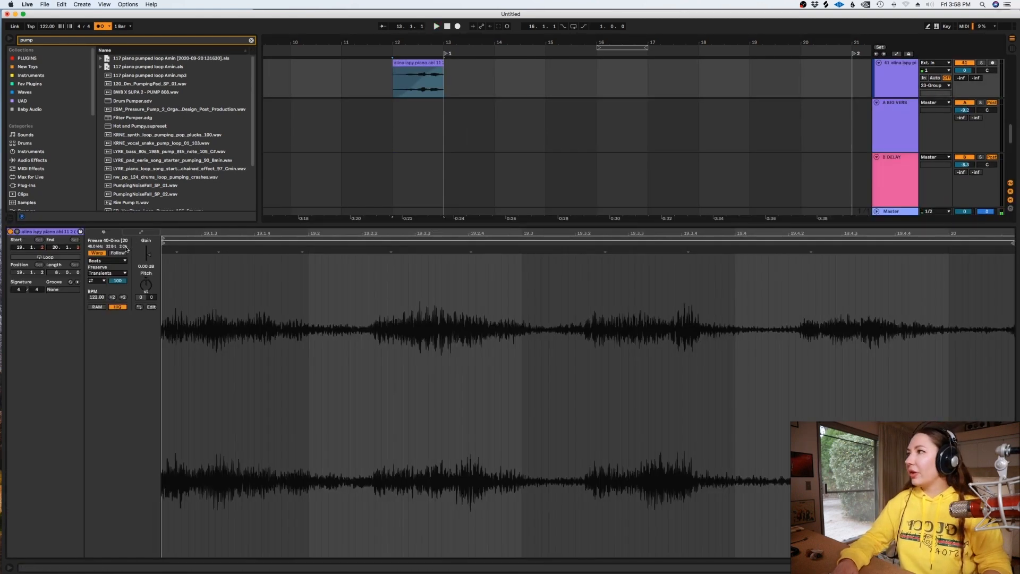
pyautogui.click(101, 260)
pyautogui.click(105, 293)
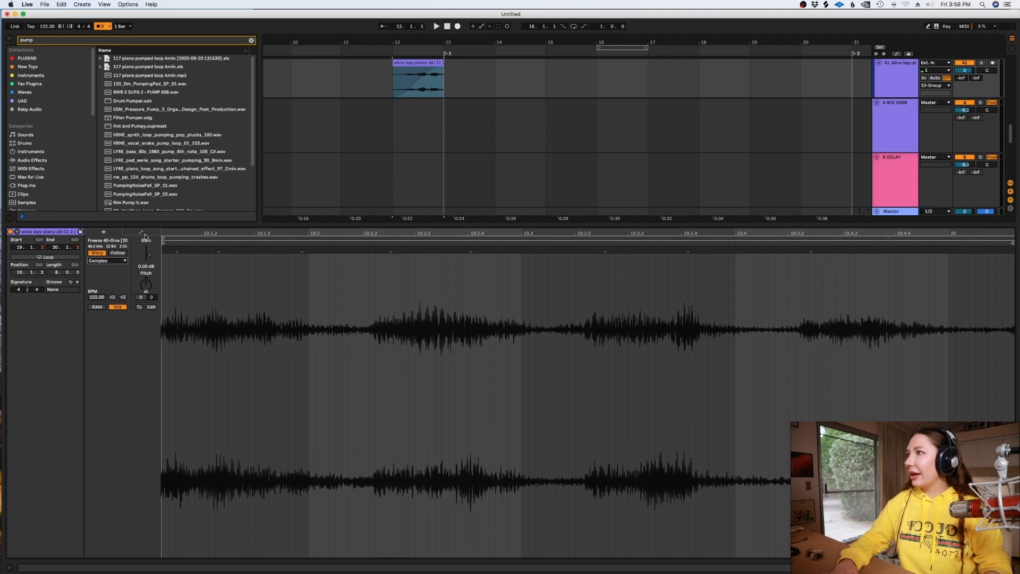
# Draw a transposition envelope on the reversed clip rising from about -15 to 0 semitones, and play it
pyautogui.click(141, 232)
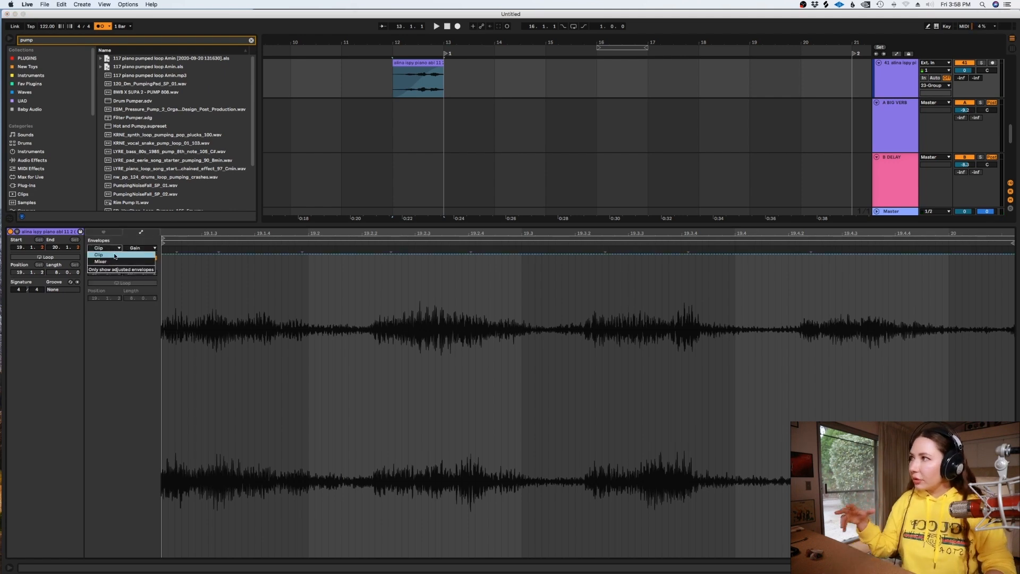
pyautogui.click(148, 247)
pyautogui.click(148, 262)
pyautogui.click(578, 372)
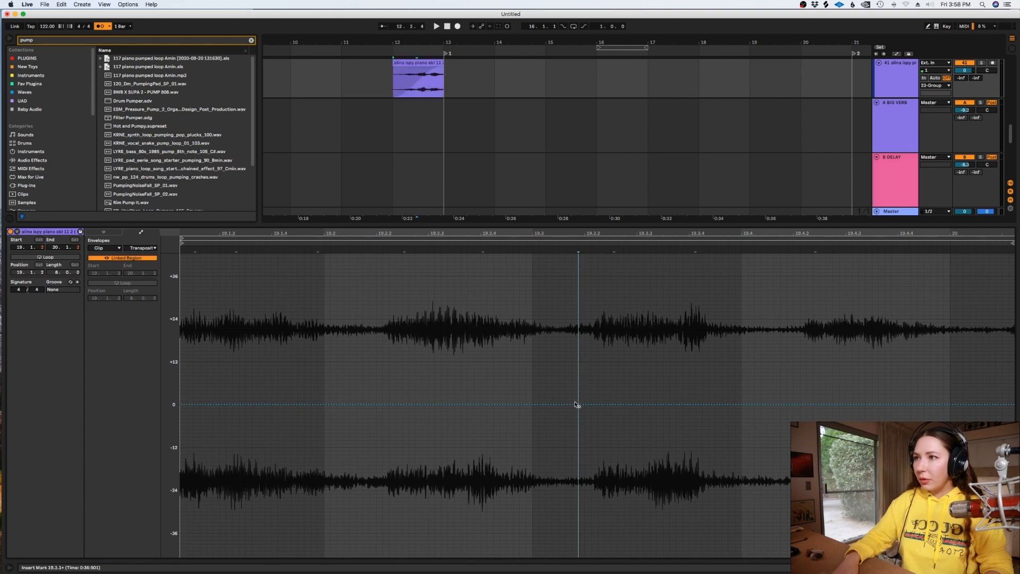
pyautogui.moveTo(180, 405); pyautogui.dragTo(198, 457)
pyautogui.press('space')
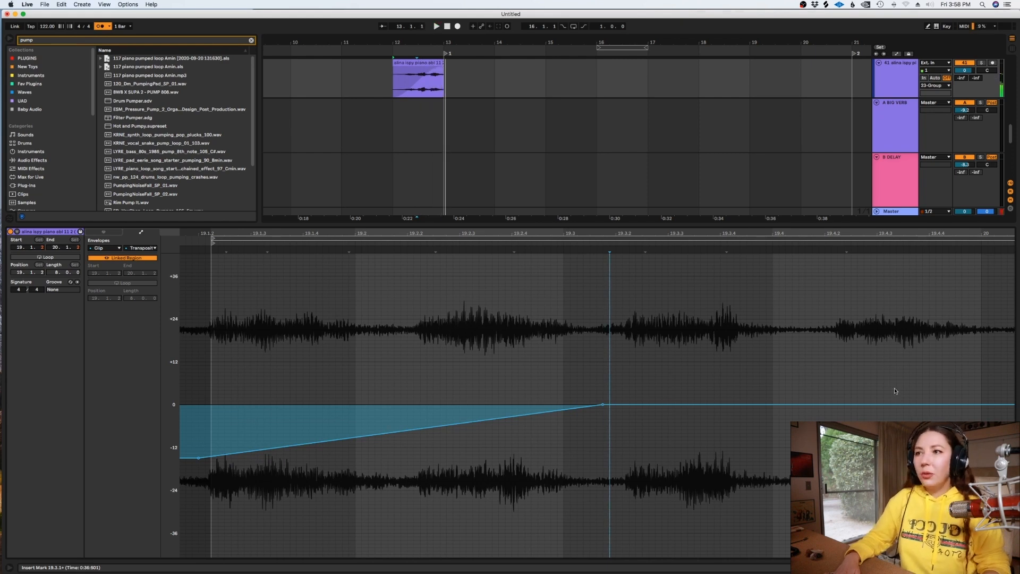
# Add a pitch bump peaking at about +5 semitones near the end of the transposition envelope, and play it
pyautogui.moveTo(879, 405); pyautogui.dragTo(956, 421)
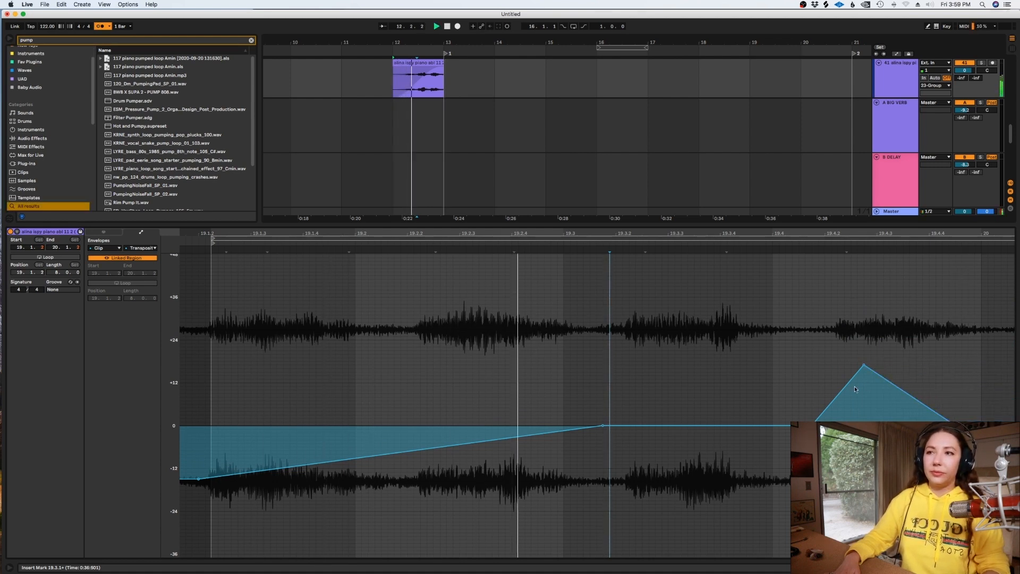
pyautogui.moveTo(816, 424); pyautogui.dragTo(759, 396)
pyautogui.moveTo(870, 366); pyautogui.dragTo(773, 425)
pyautogui.press('space')
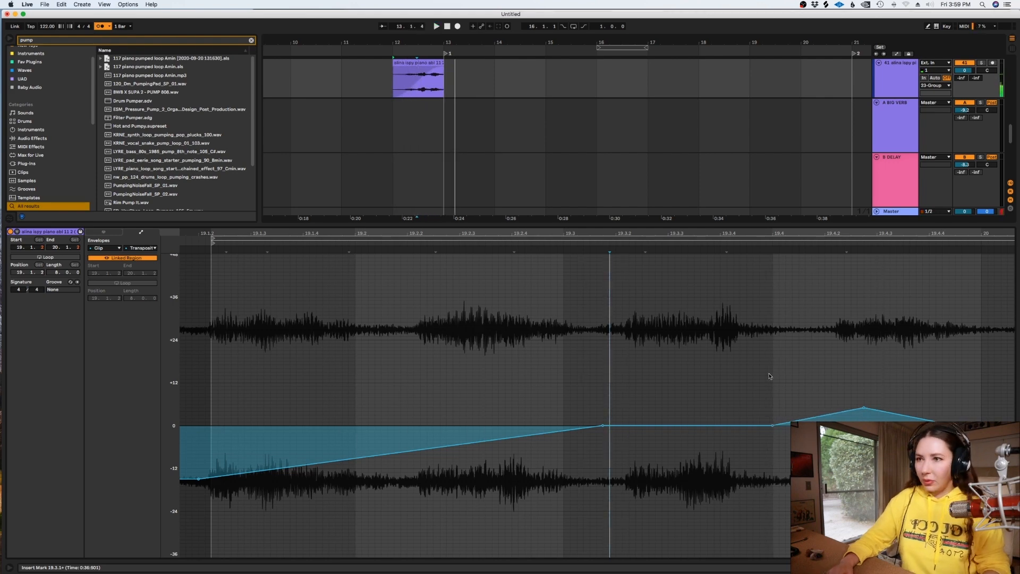
pyautogui.press('space')
# Raise the reversed piano clip's gain to 3.75 dB during playback
pyautogui.hotkey('shift', 'Tab')
pyautogui.scroll(3, 556, 94)
pyautogui.click(455, 113)
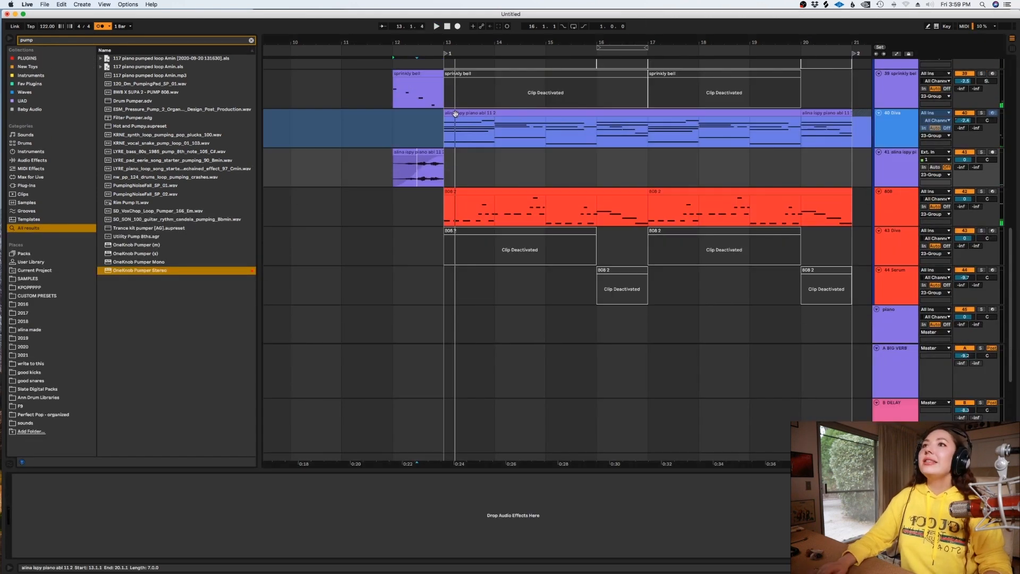
pyautogui.doubleClick(427, 151)
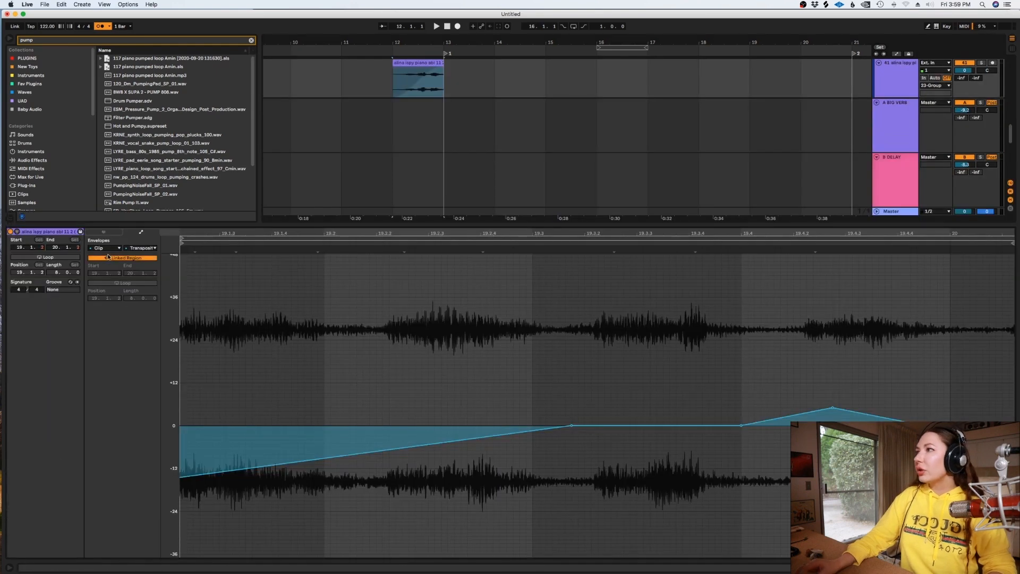
pyautogui.click(105, 232)
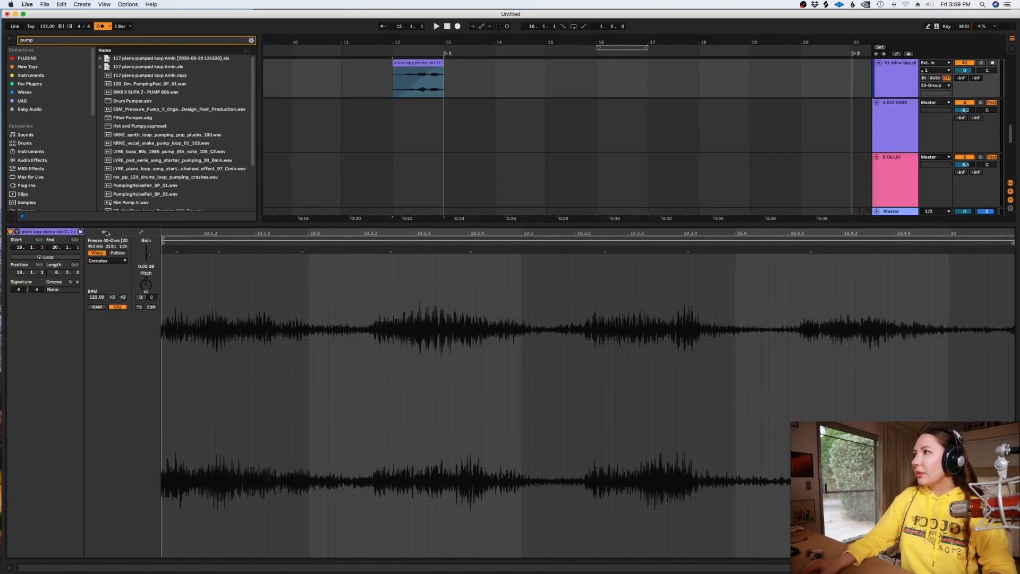
pyautogui.press('space')
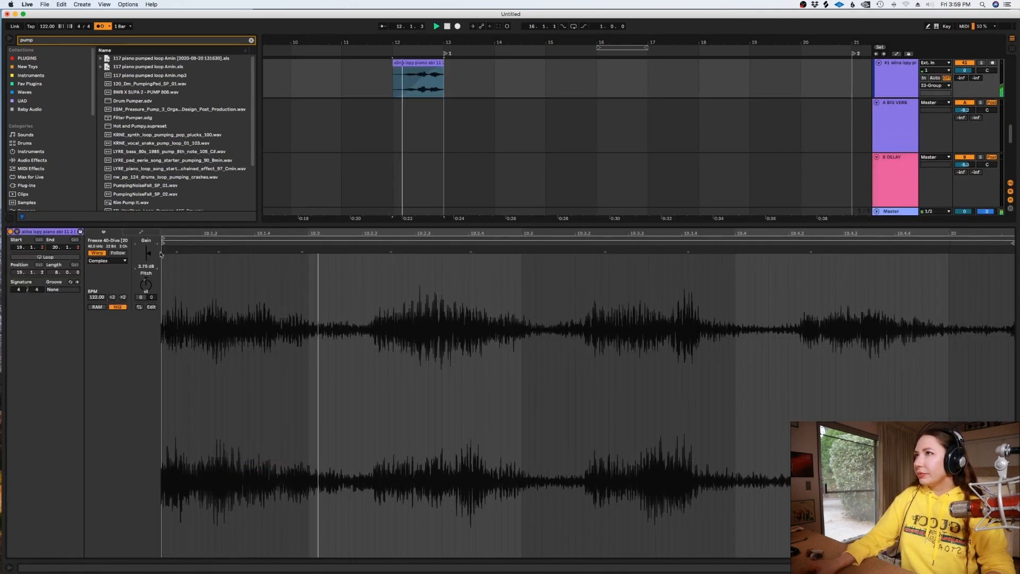
# Add a locator at bar 12, where the reversed piano clip starts
pyautogui.click(396, 124)
pyautogui.rightClick(394, 53)
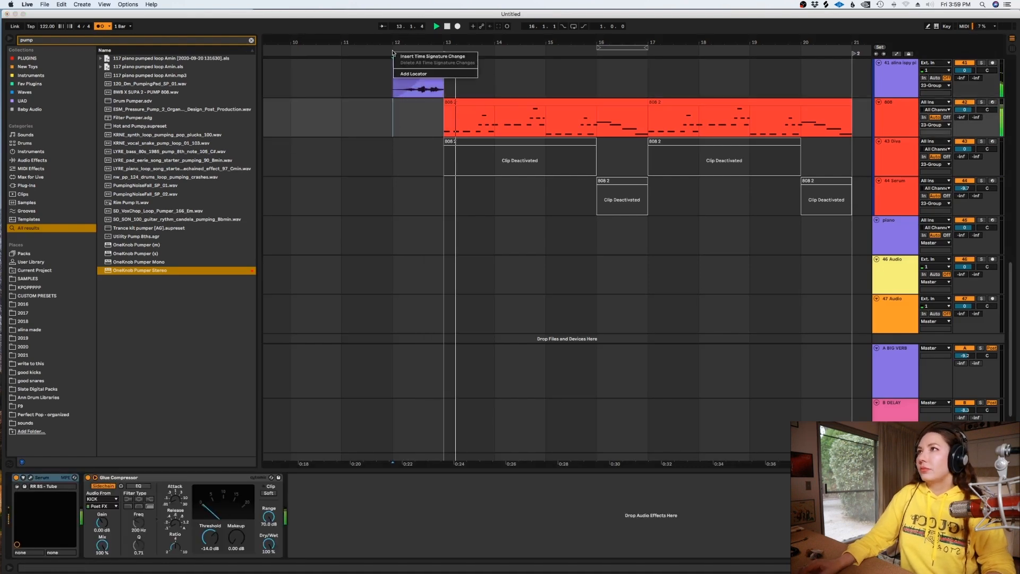
pyautogui.click(398, 75)
pyautogui.press('Return')
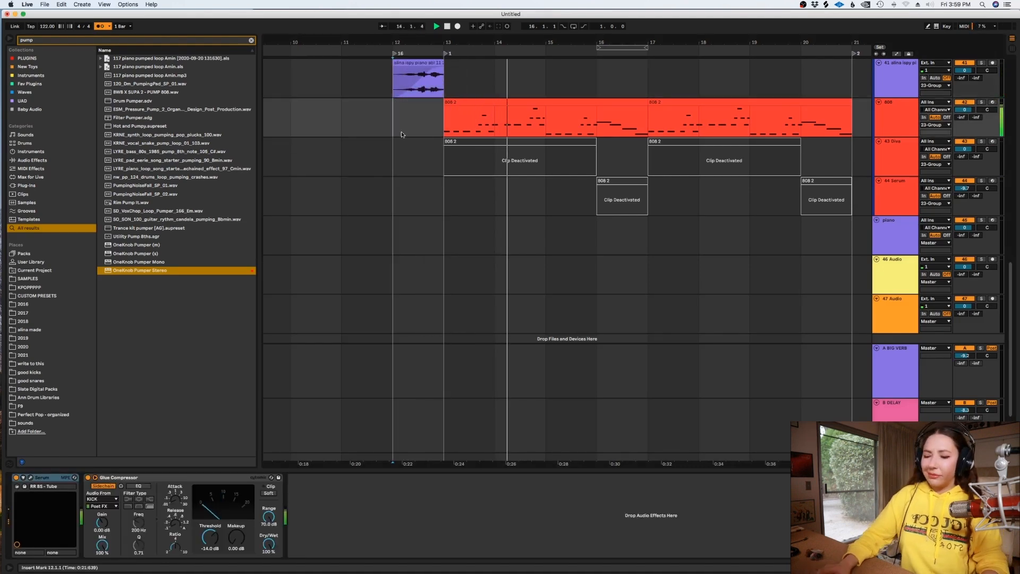
# Select the Snare group during playback and search the browser for eq
pyautogui.press('-')
pyautogui.press('-')
pyautogui.scroll(10, 545, 170)
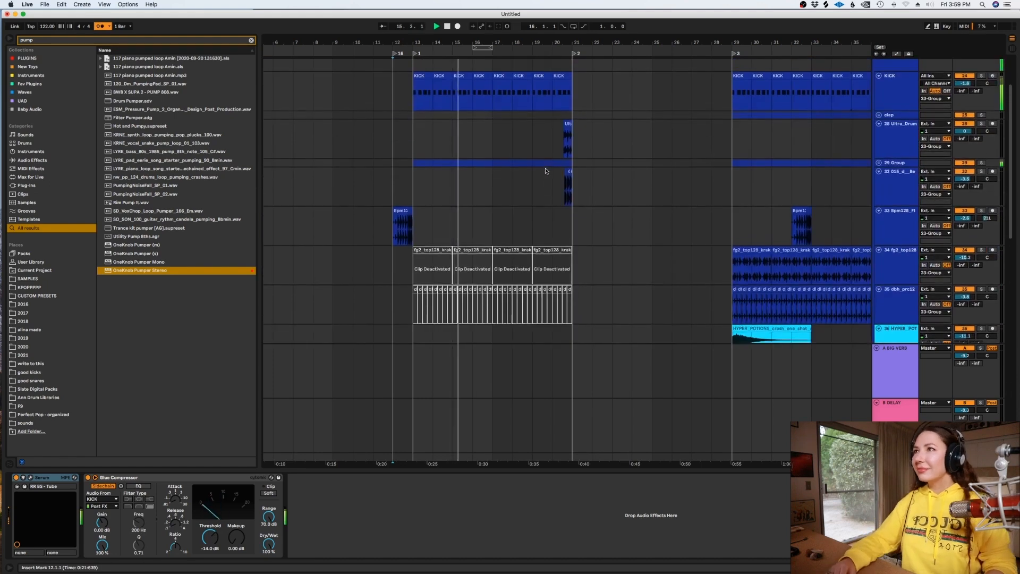
pyautogui.click(897, 162)
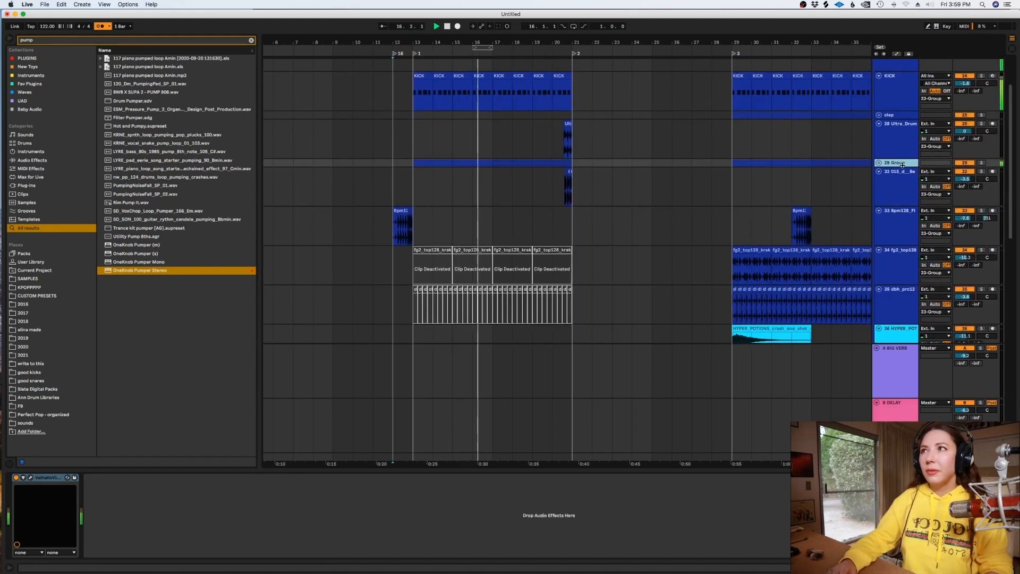
pyautogui.click(250, 40)
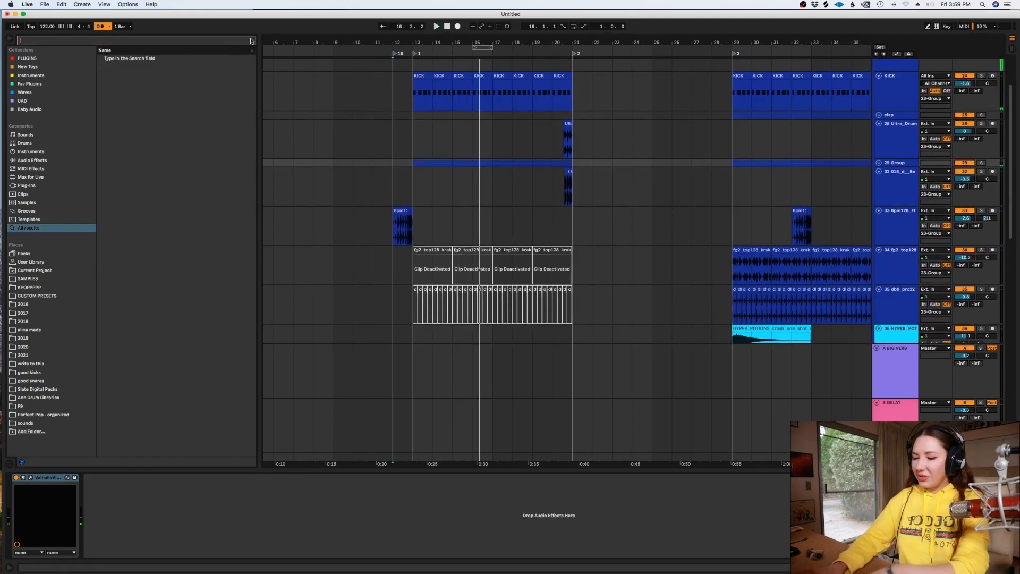
pyautogui.write('eq')
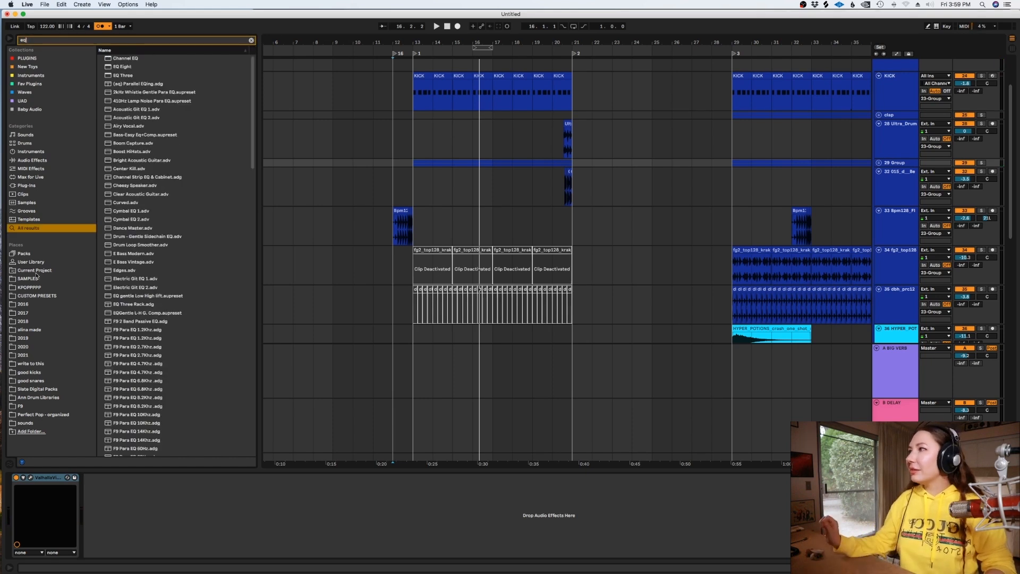
pyautogui.click(29, 287)
pyautogui.click(40, 296)
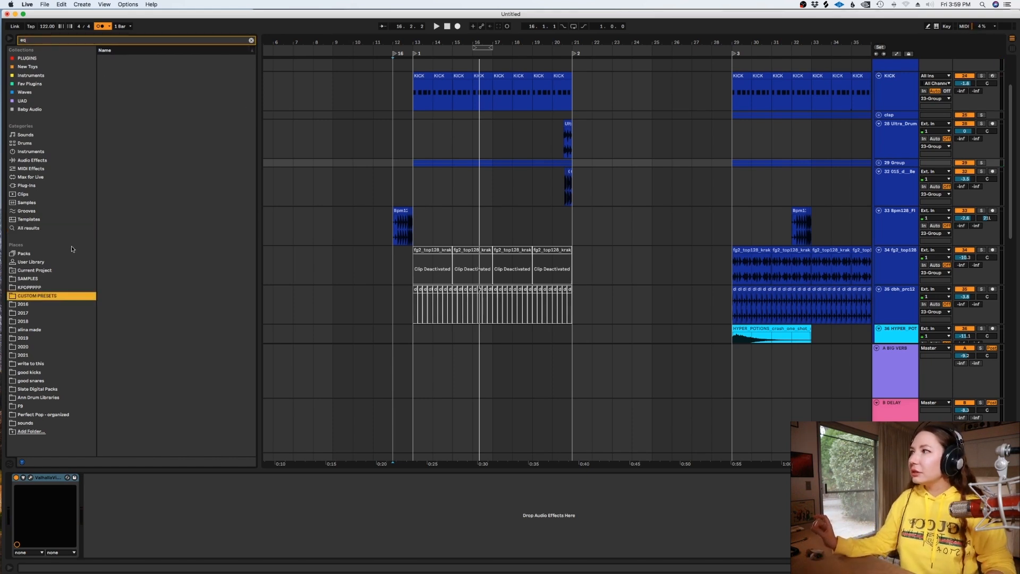
pyautogui.click(250, 40)
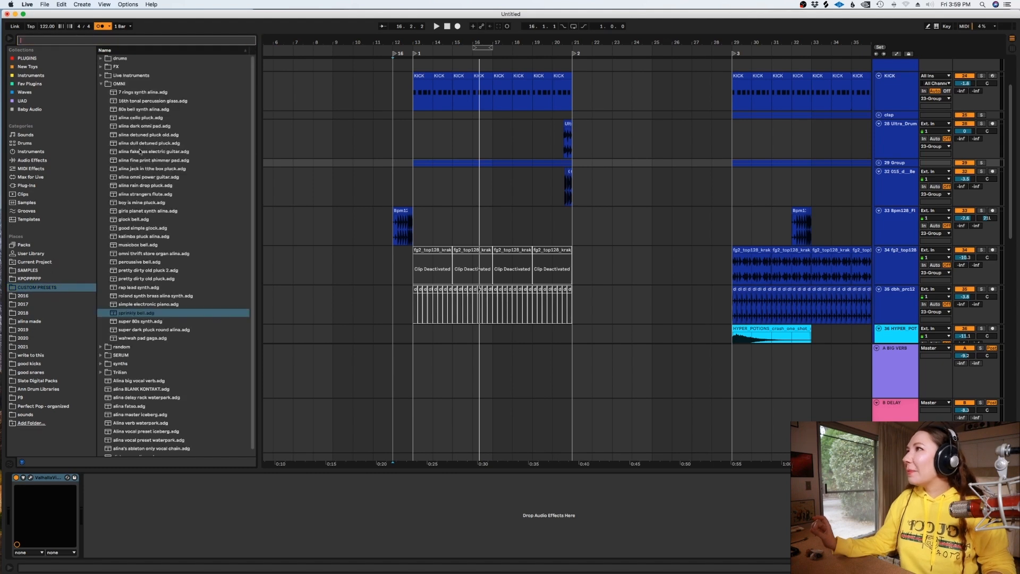
pyautogui.write('valha')
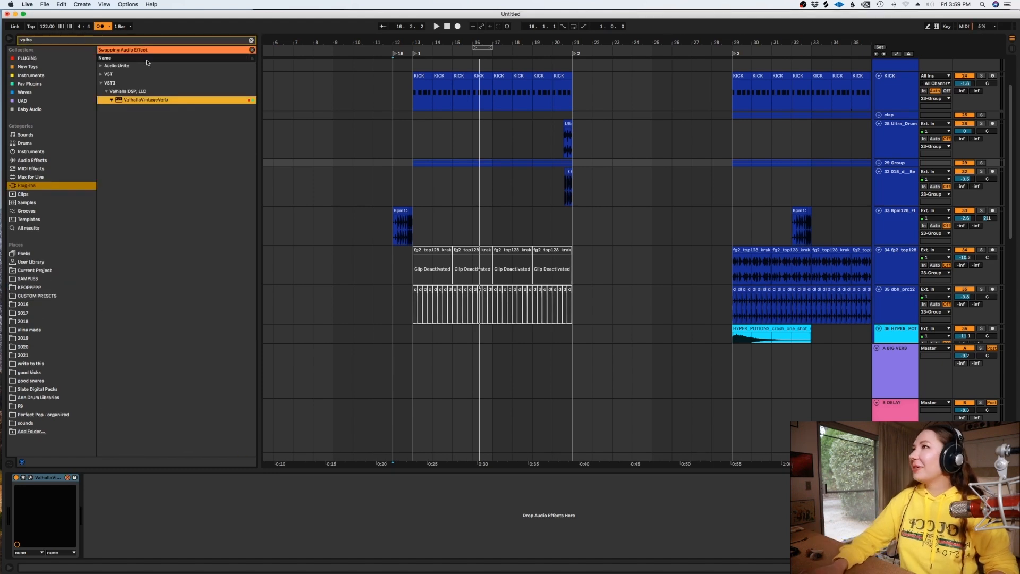
pyautogui.click(252, 50)
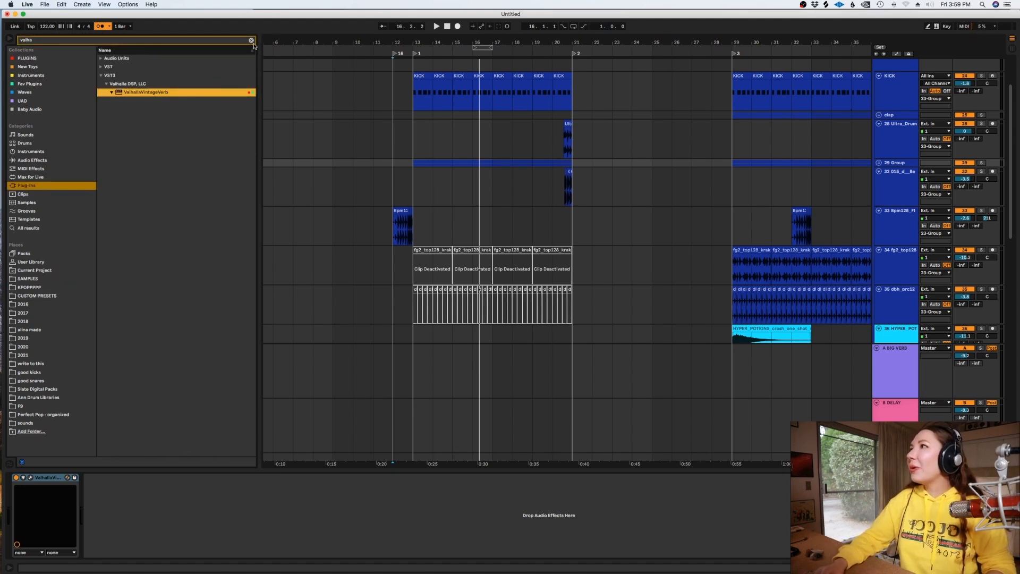
# Search the PLUGINS collection for eq and add Acon Digital Equalize 2 to the 29 Group track
pyautogui.click(28, 39)
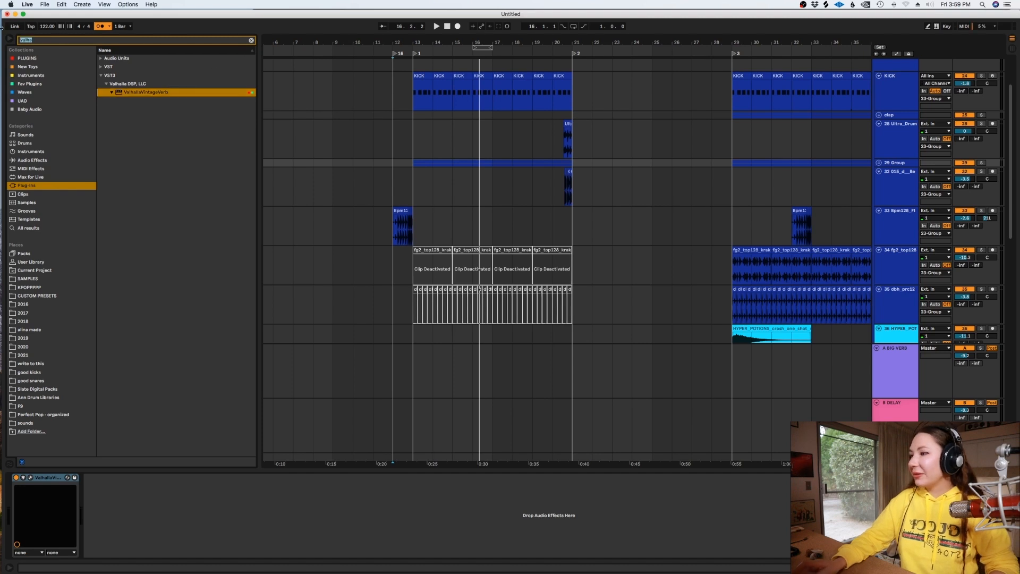
pyautogui.write('eq')
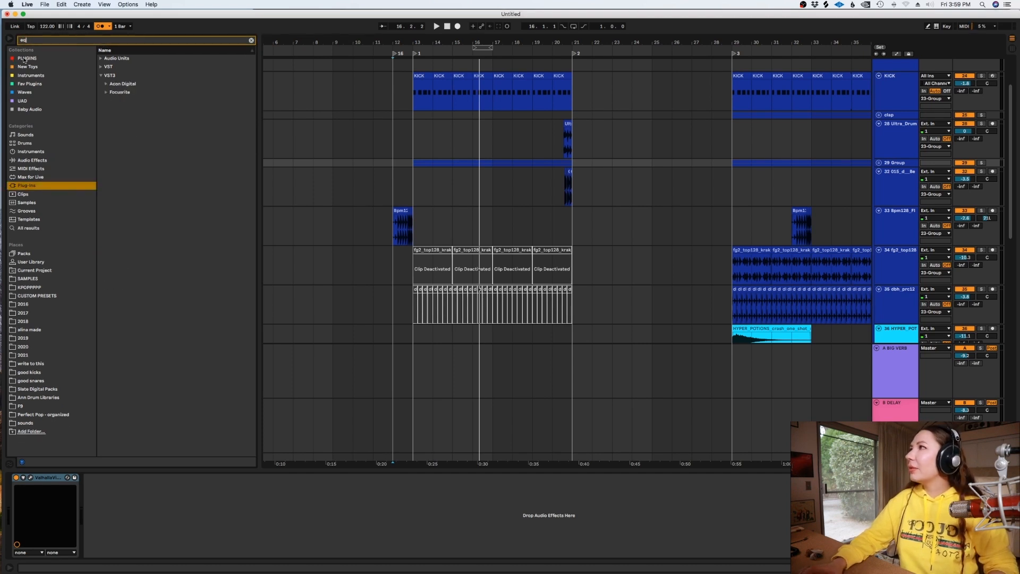
pyautogui.click(19, 58)
pyautogui.moveTo(137, 67); pyautogui.dragTo(463, 152)
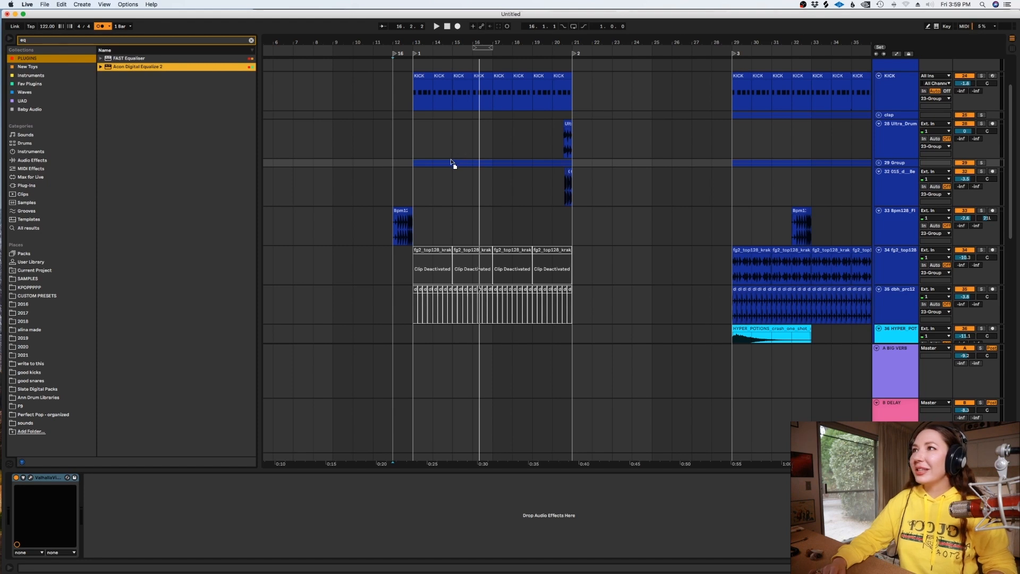
# Play from bar 13 and add a high-cut band at about 4.7 kHz in the 29 Group's equalizer
pyautogui.click(414, 153)
pyautogui.press('space')
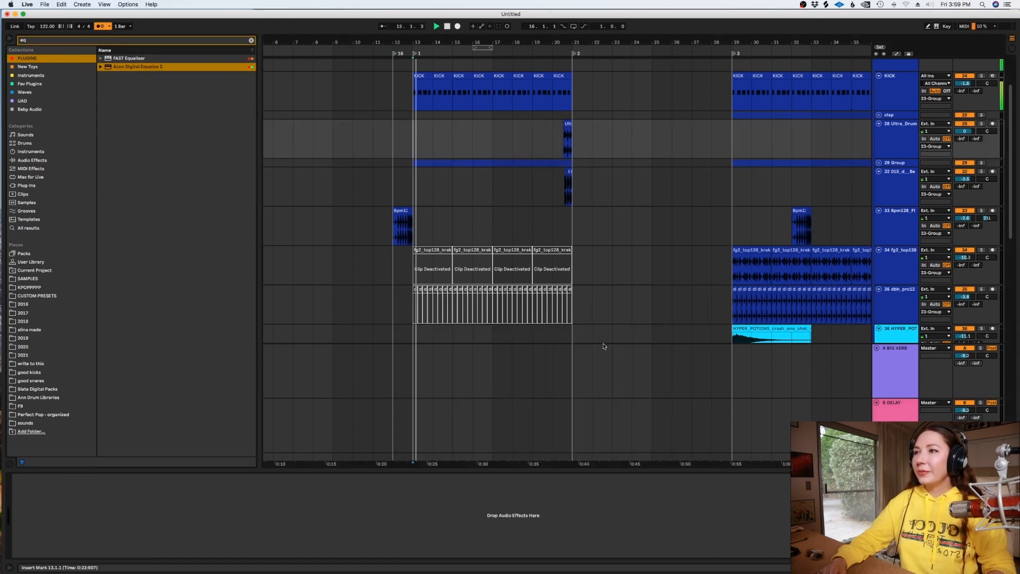
pyautogui.click(899, 164)
pyautogui.click(669, 393)
pyautogui.moveTo(668, 392); pyautogui.dragTo(626, 396)
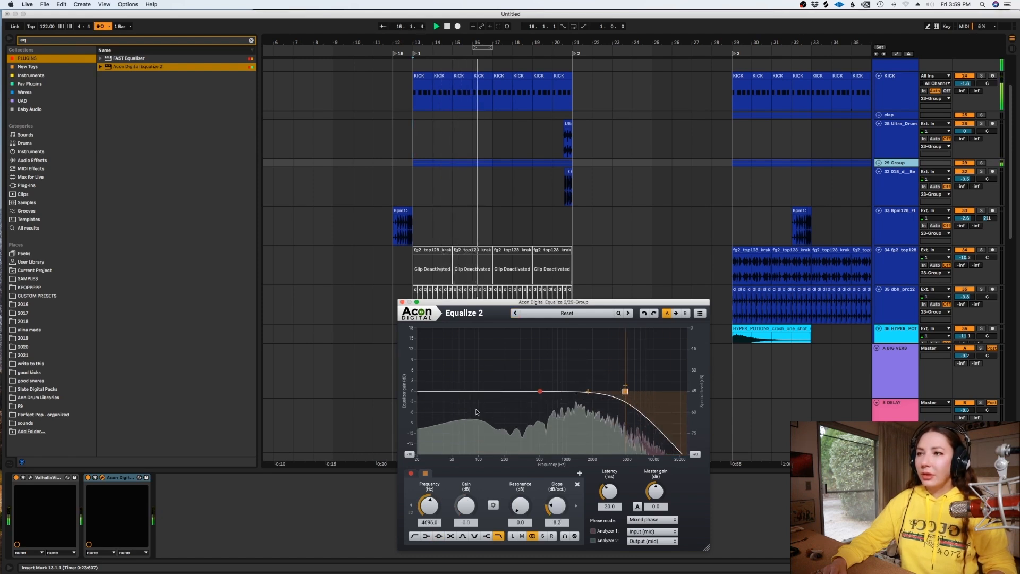
# Add a low-cut band at 223.9 Hz with a slope of about 15.4 dB/oct, and close the equalizer window
pyautogui.click(453, 393)
pyautogui.moveTo(452, 393); pyautogui.dragTo(509, 391)
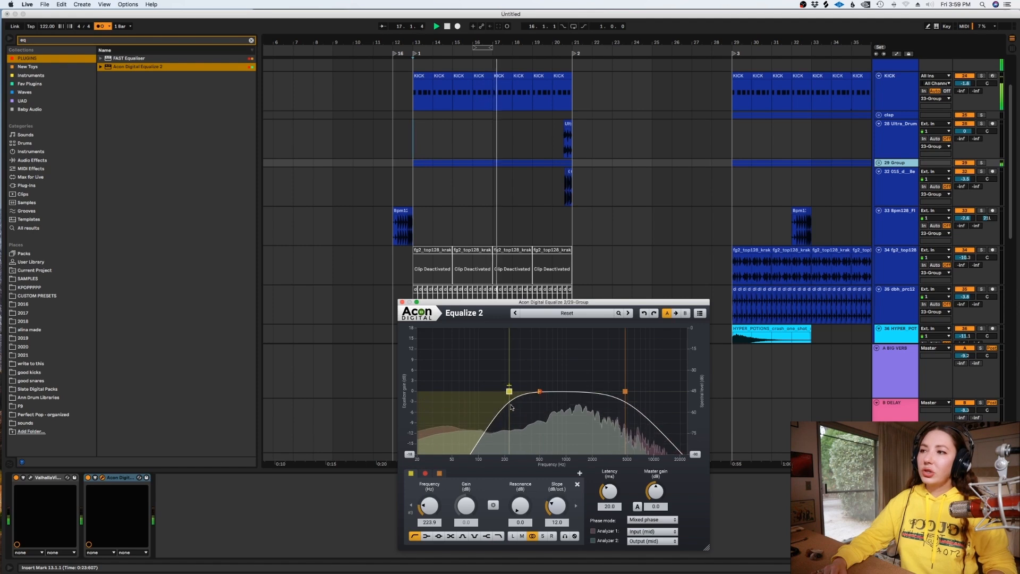
pyautogui.moveTo(557, 513); pyautogui.dragTo(557, 501)
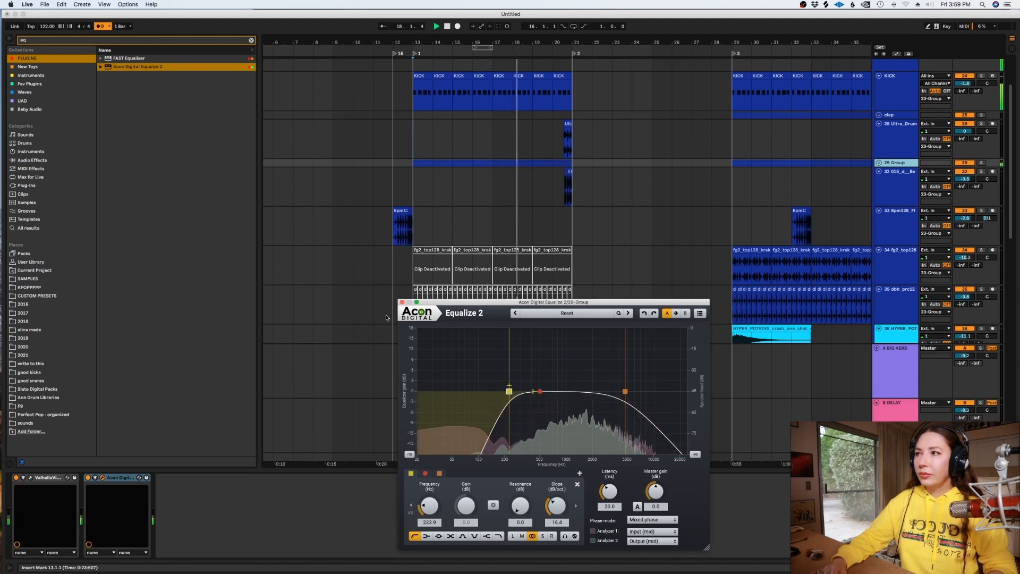
pyautogui.click(402, 301)
# Collapse the 23 Group and place the insert marker on the piano track at bar 20
pyautogui.scroll(3, 716, 118)
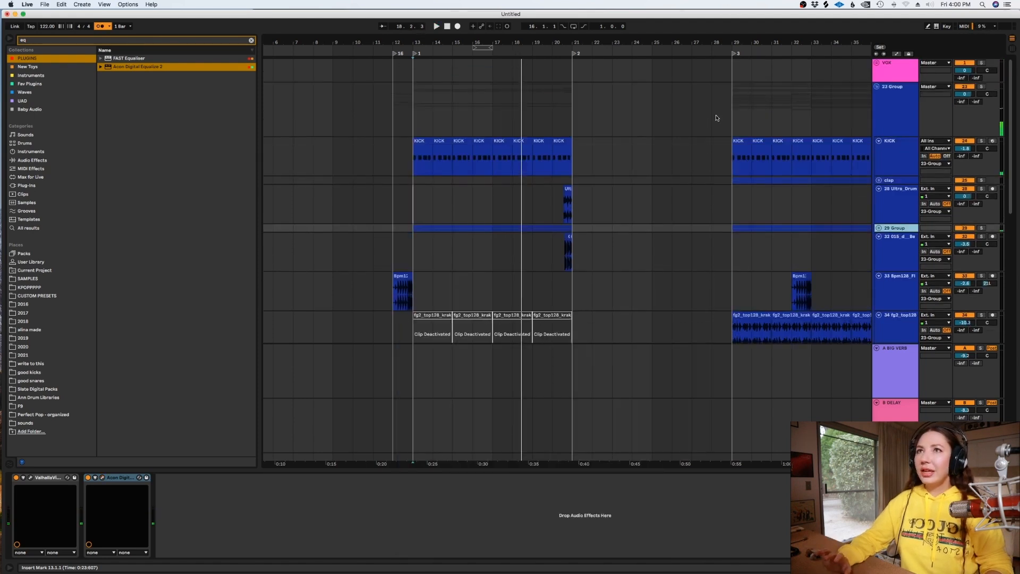
pyautogui.click(879, 88)
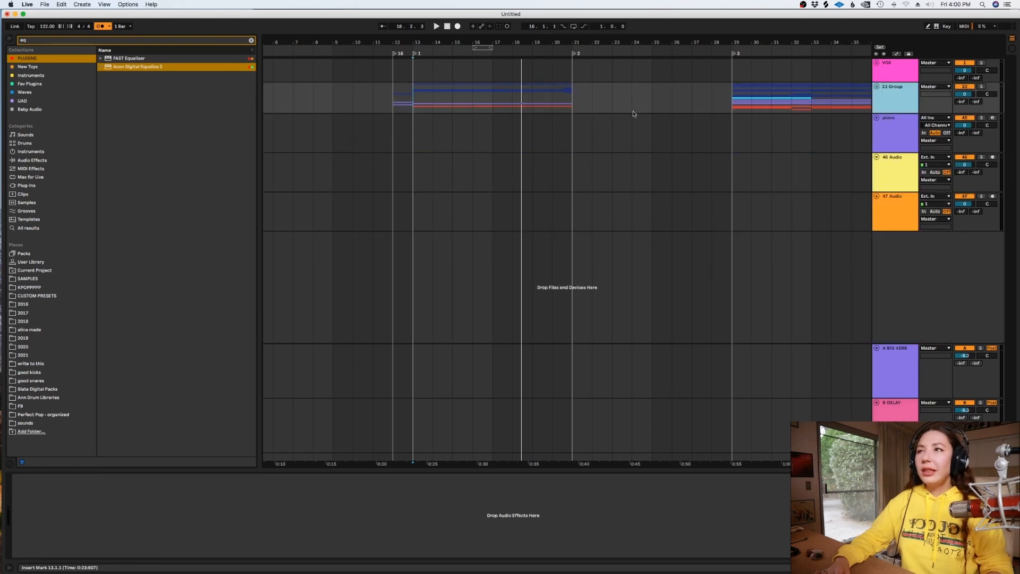
pyautogui.click(632, 125)
pyautogui.press('-')
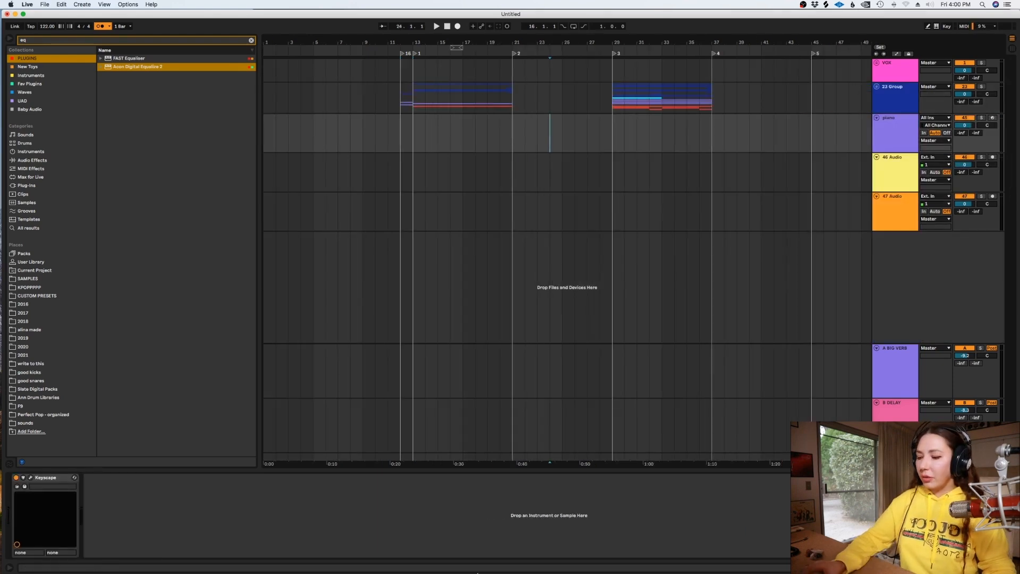
pyautogui.click(308, 555)
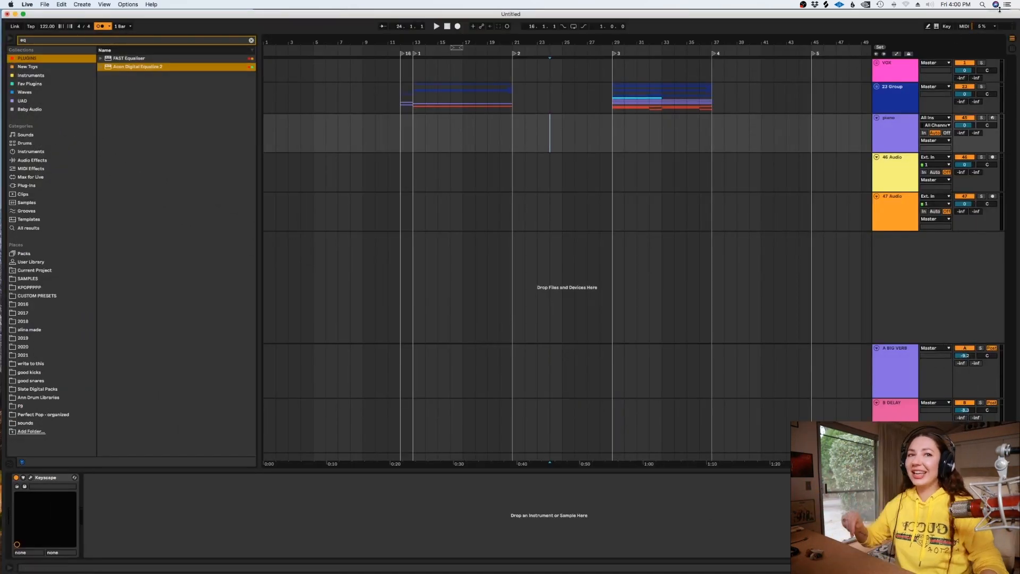
pyautogui.click(529, 168)
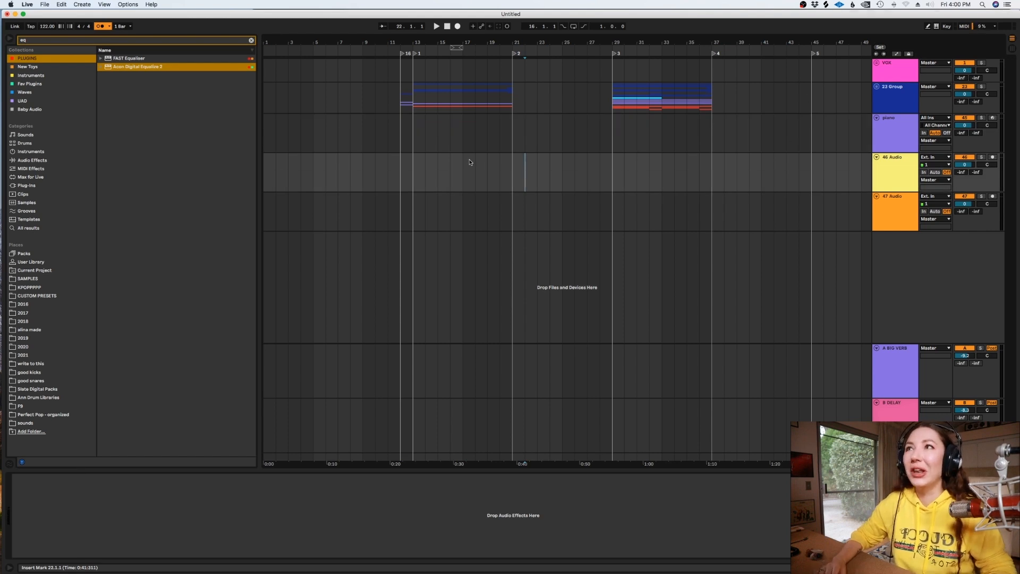
pyautogui.click(500, 142)
pyautogui.press('+')
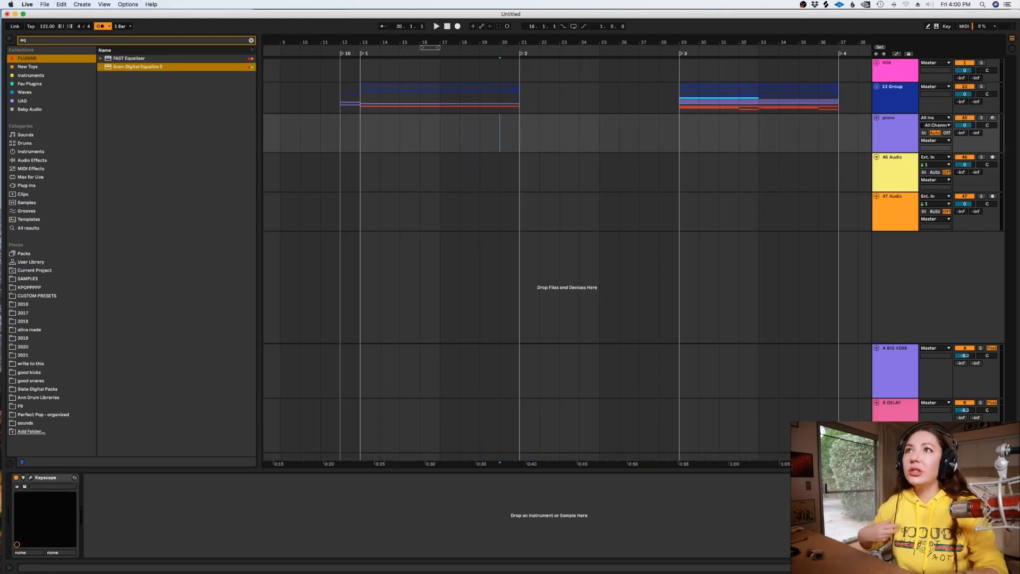
# Expand the 23 Group and record a chord part on the piano track from bar 20 to just past bar 29
pyautogui.click(877, 87)
pyautogui.scroll(-10, 585, 184)
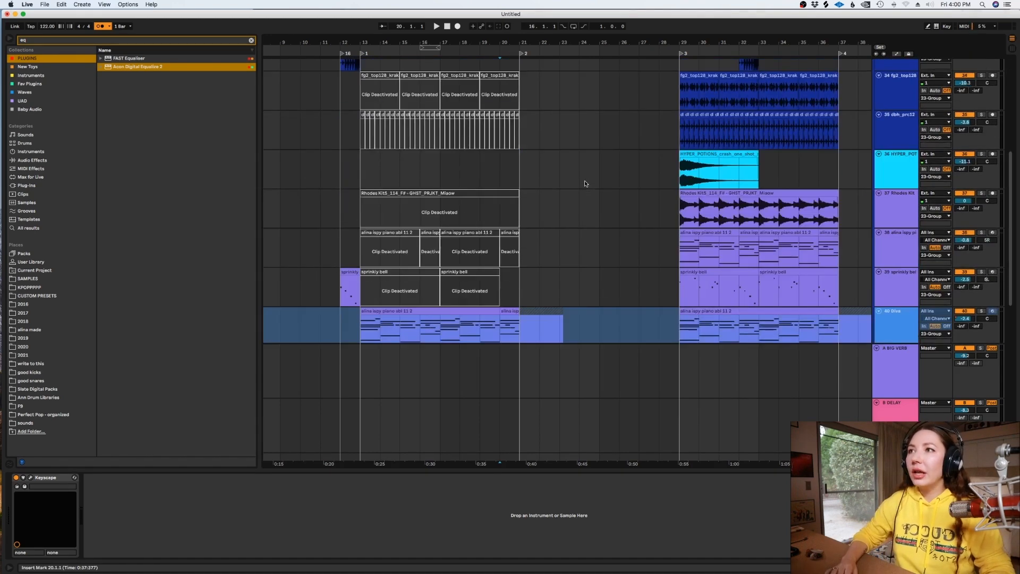
pyautogui.scroll(-5, 584, 183)
pyautogui.click(481, 120)
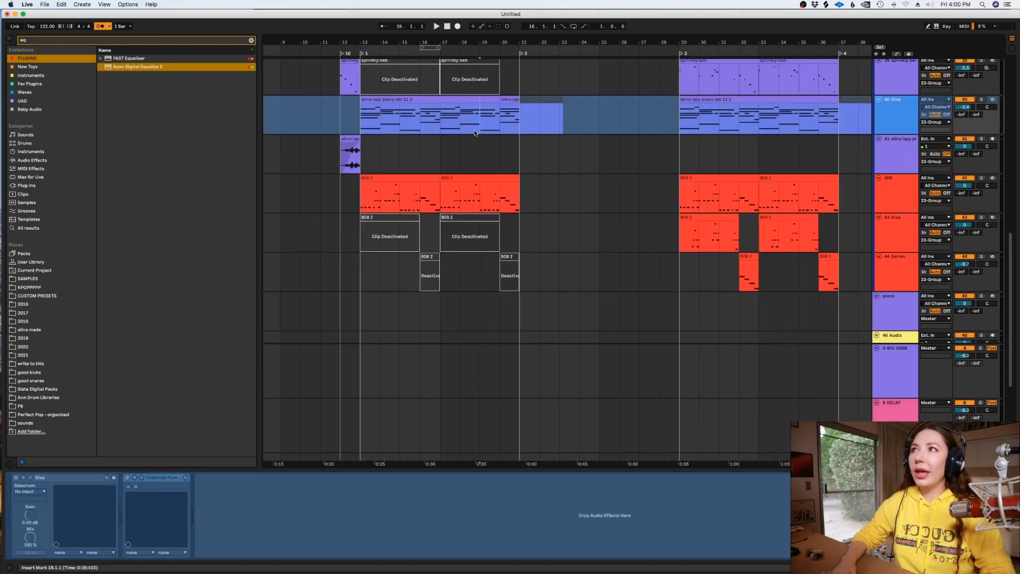
pyautogui.scroll(-4, 732, 216)
pyautogui.scroll(3, 495, 305)
pyautogui.click(495, 305)
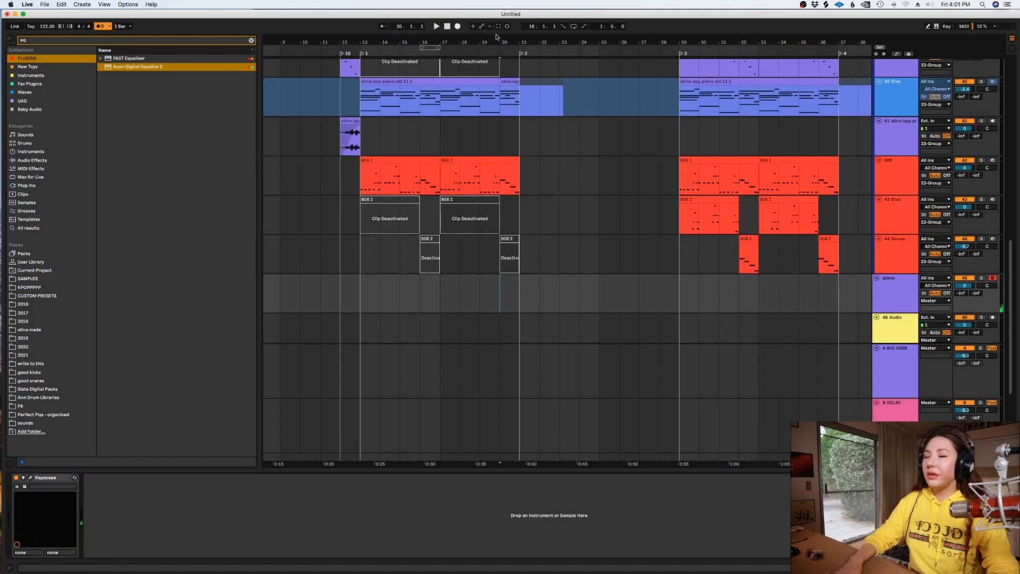
pyautogui.click(459, 27)
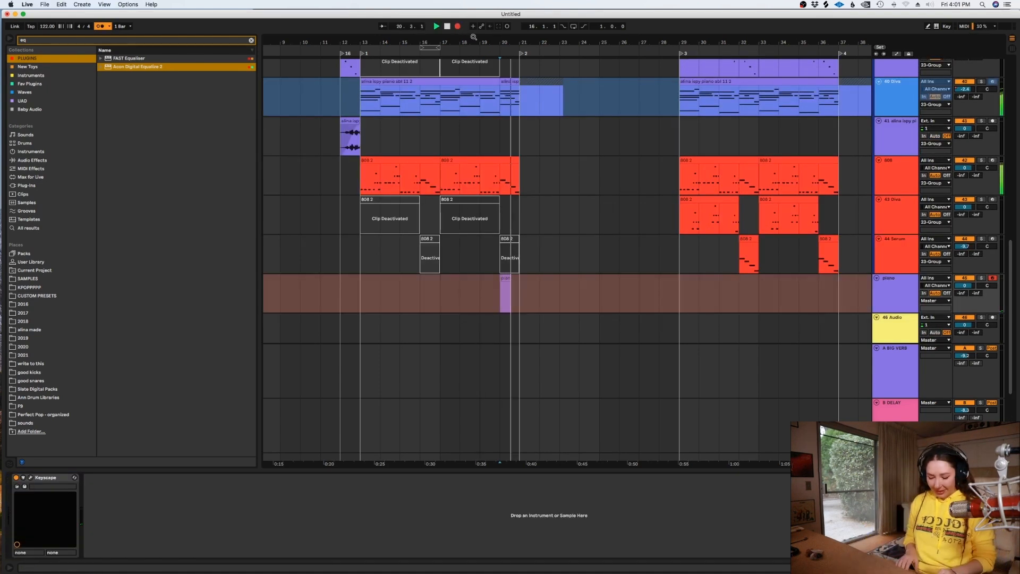
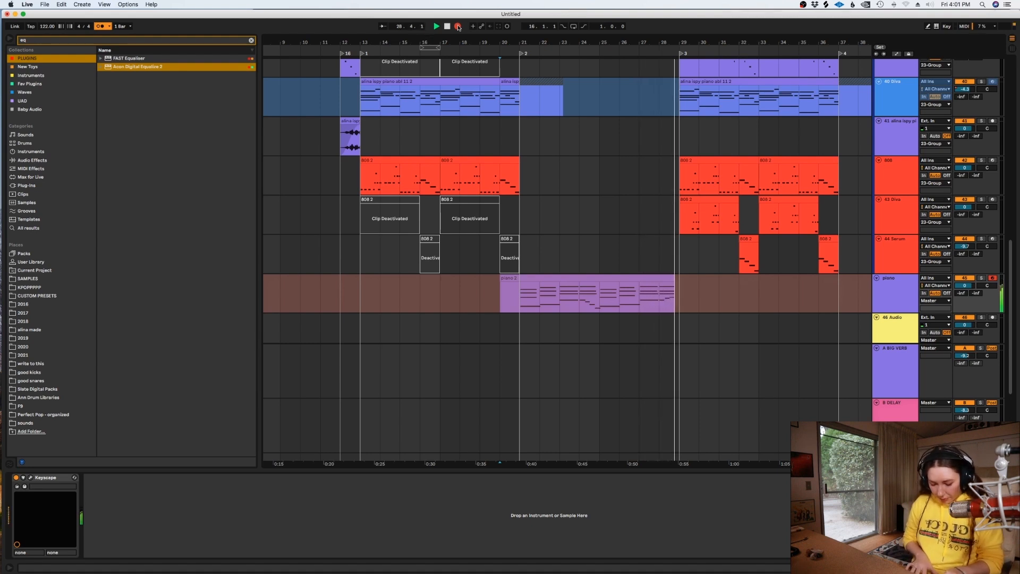
pyautogui.press('space')
# Open the recorded piano clip and quantize all its notes to 1/8, adjusting both note starts and ends
pyautogui.click(580, 275)
pyautogui.doubleClick(580, 277)
pyautogui.click(563, 297)
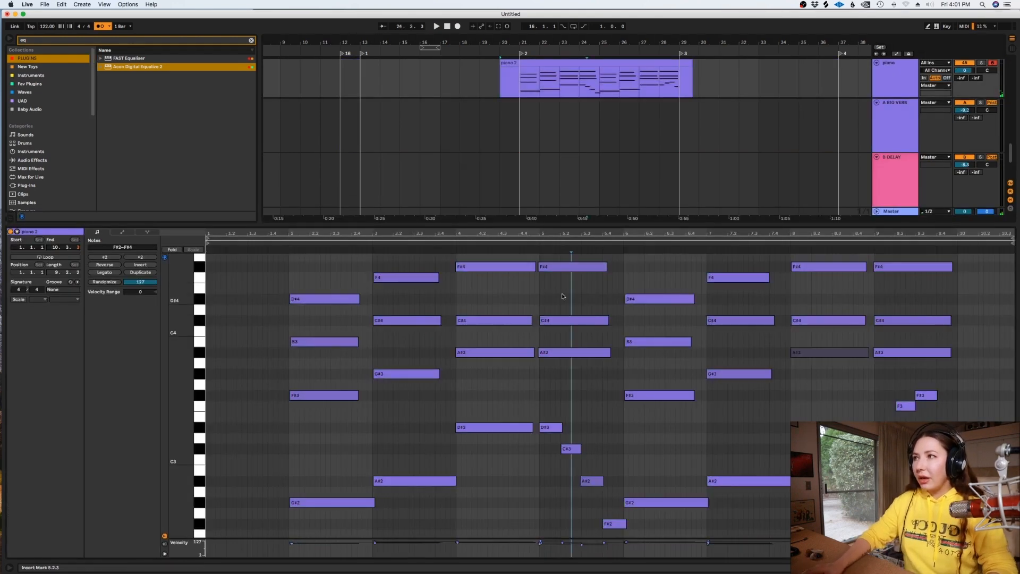
pyautogui.press('super+a')
pyautogui.press('super+shift+u')
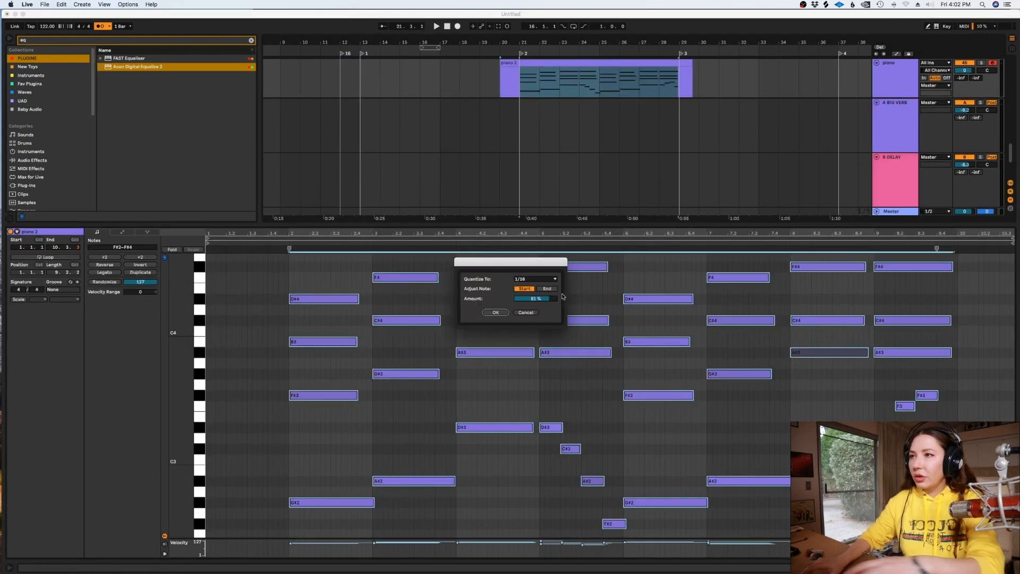
pyautogui.click(531, 281)
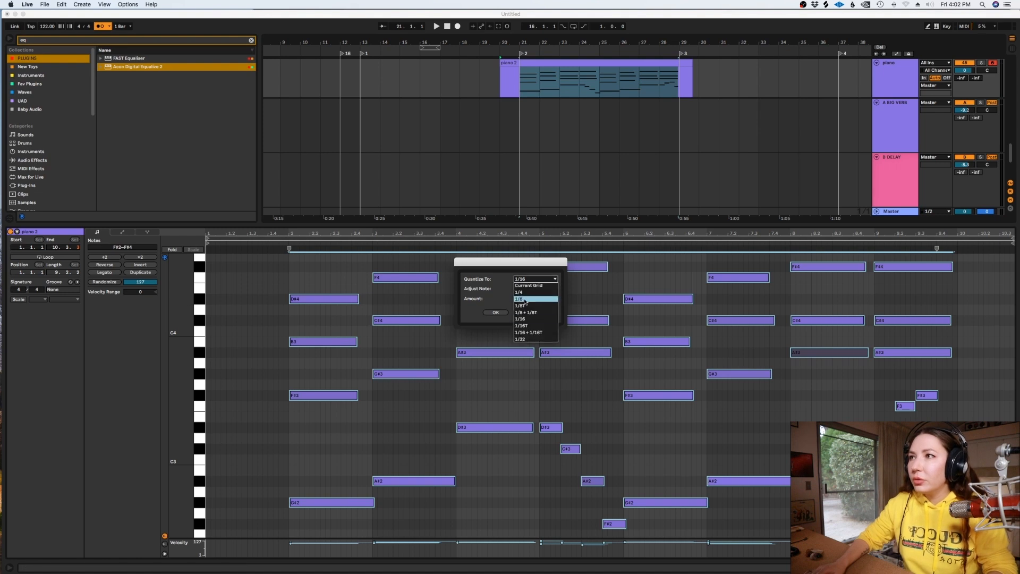
pyautogui.click(525, 300)
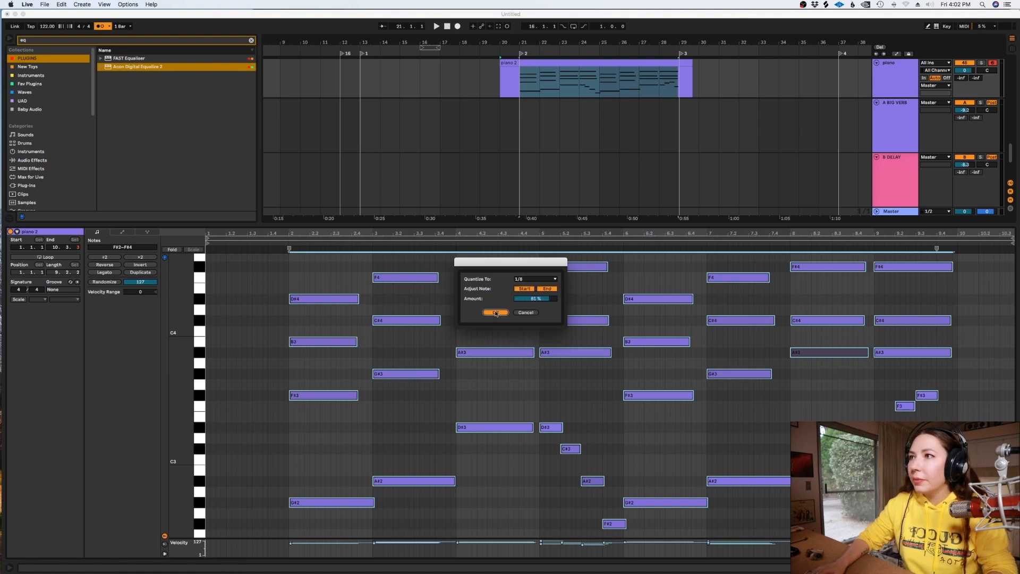
pyautogui.click(495, 313)
pyautogui.moveTo(418, 395); pyautogui.dragTo(446, 289)
pyautogui.click(440, 278)
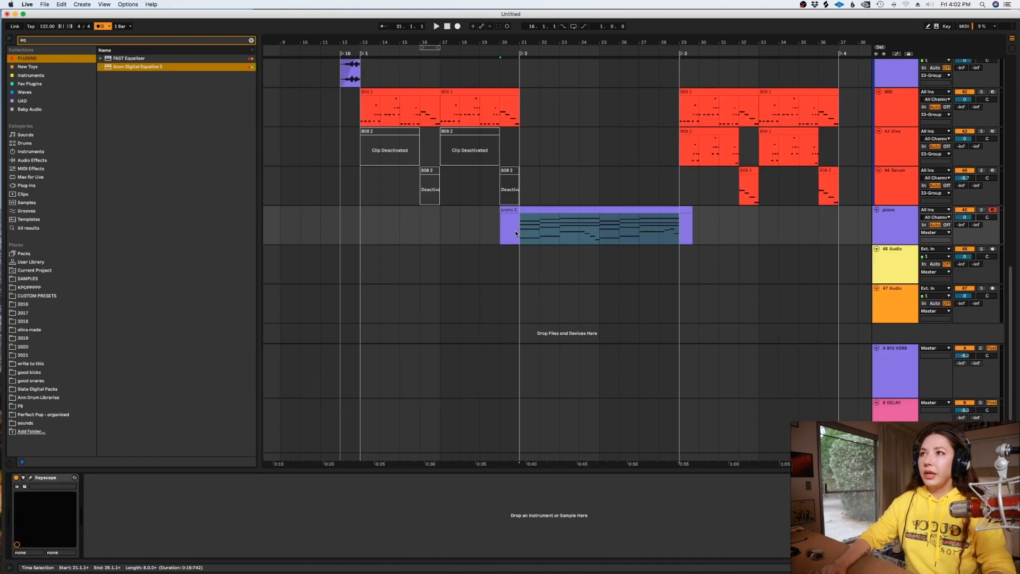
# Play the quantized piano clip from bar 21 and unfreeze the 40 Diva track
pyautogui.click(508, 233)
pyautogui.press('space')
pyautogui.scroll(3, 547, 239)
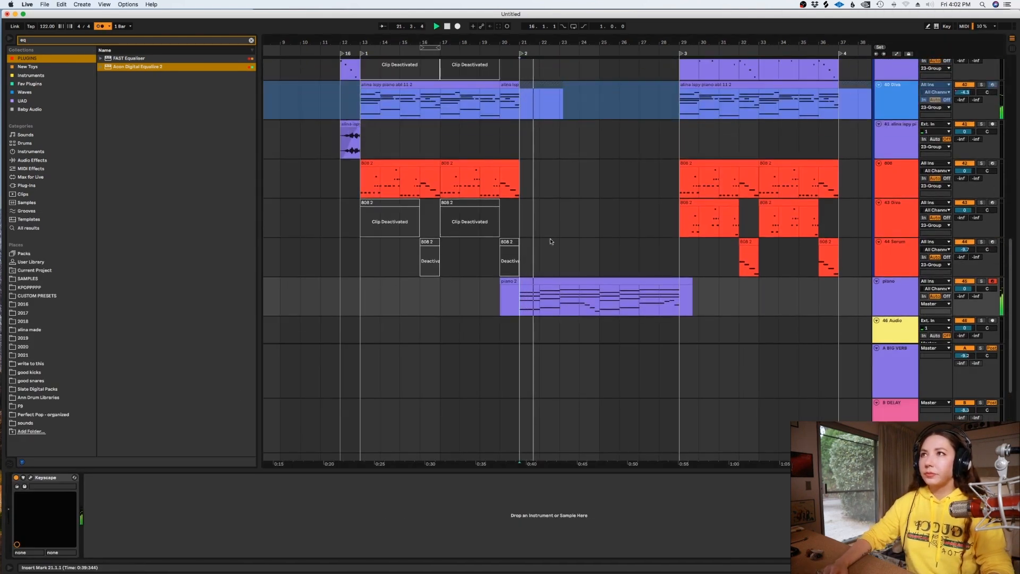
pyautogui.scroll(1, 550, 239)
pyautogui.click(889, 129)
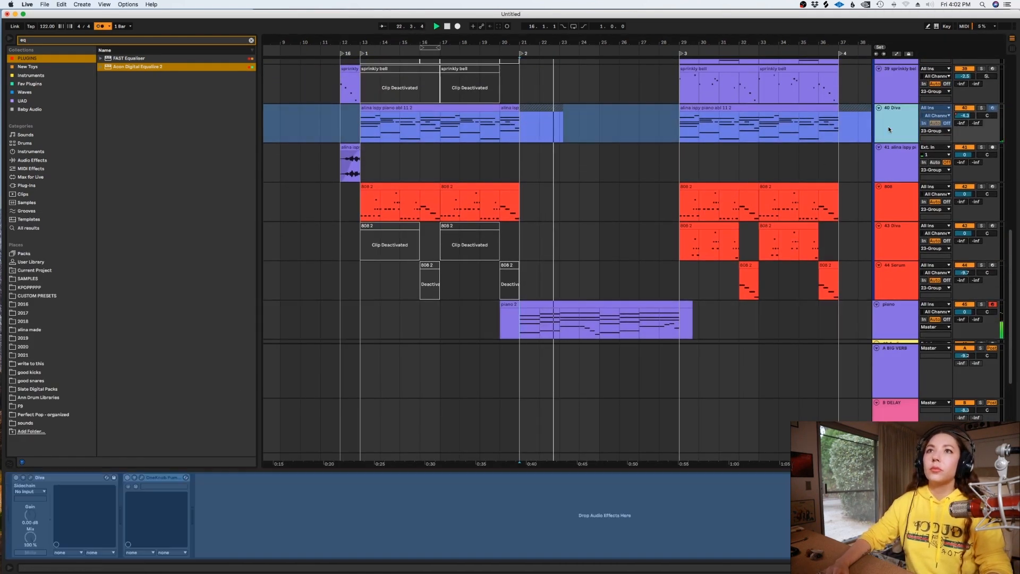
pyautogui.rightClick(889, 129)
pyautogui.click(909, 181)
pyautogui.press('space')
# Delete the part of the piano clip that extends past bar 29
pyautogui.click(700, 325)
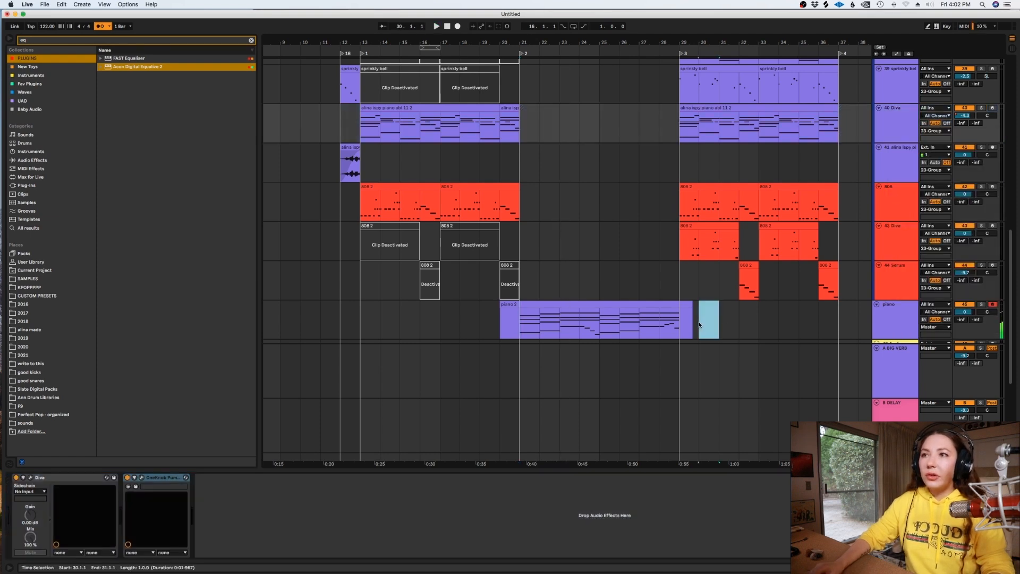
pyautogui.moveTo(700, 324); pyautogui.dragTo(685, 319)
pyautogui.press('Delete')
# Move the piano clip onto the 40 Diva track so it fills bars 21 to 29, and disarm the piano track
pyautogui.moveTo(506, 323); pyautogui.dragTo(556, 113)
pyautogui.press('Delete')
pyautogui.click(552, 302)
pyautogui.click(992, 305)
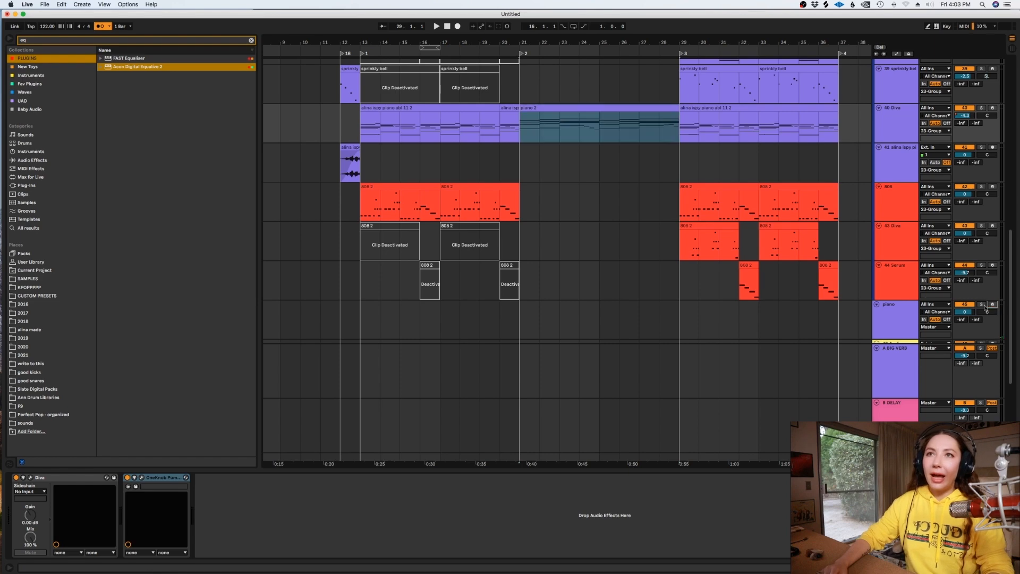
# Play the arrangement from bar 21 and turn off the metronome
pyautogui.scroll(5, 584, 212)
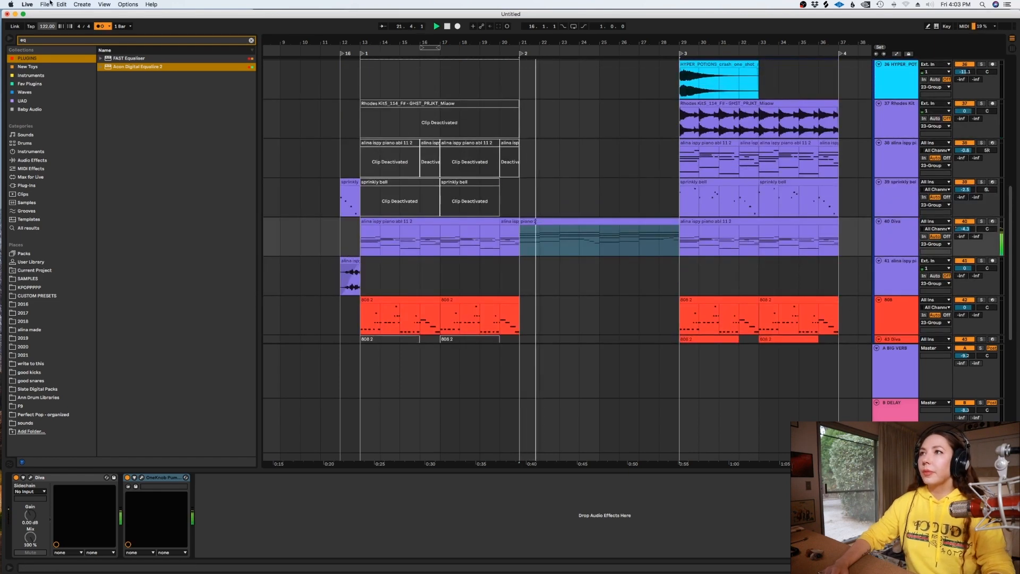
pyautogui.click(105, 29)
pyautogui.scroll(-2, 690, 280)
# Insert a new MIDI track directly below the 40 Diva track and color it red
pyautogui.click(904, 238)
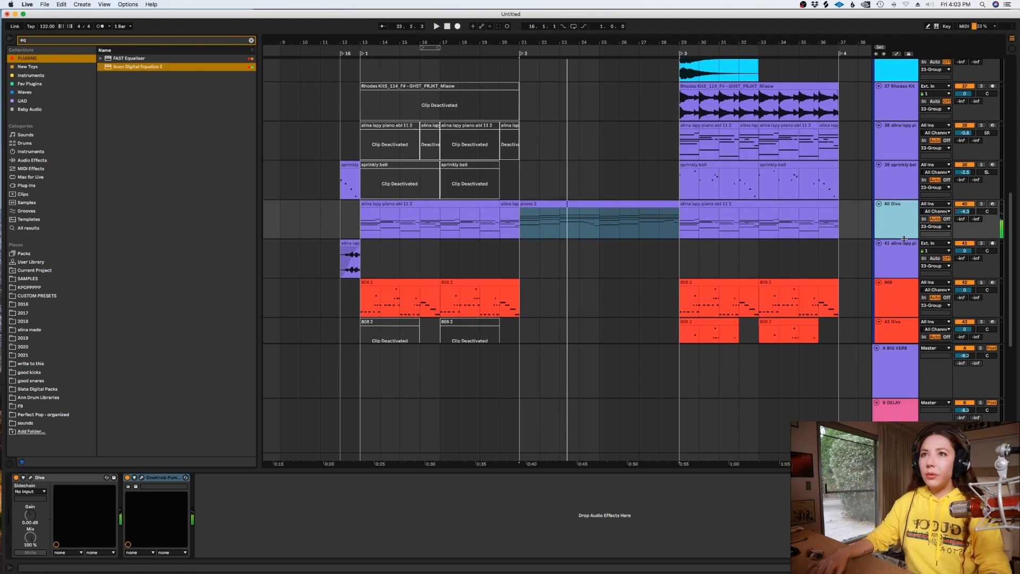
pyautogui.press('super+shift+t')
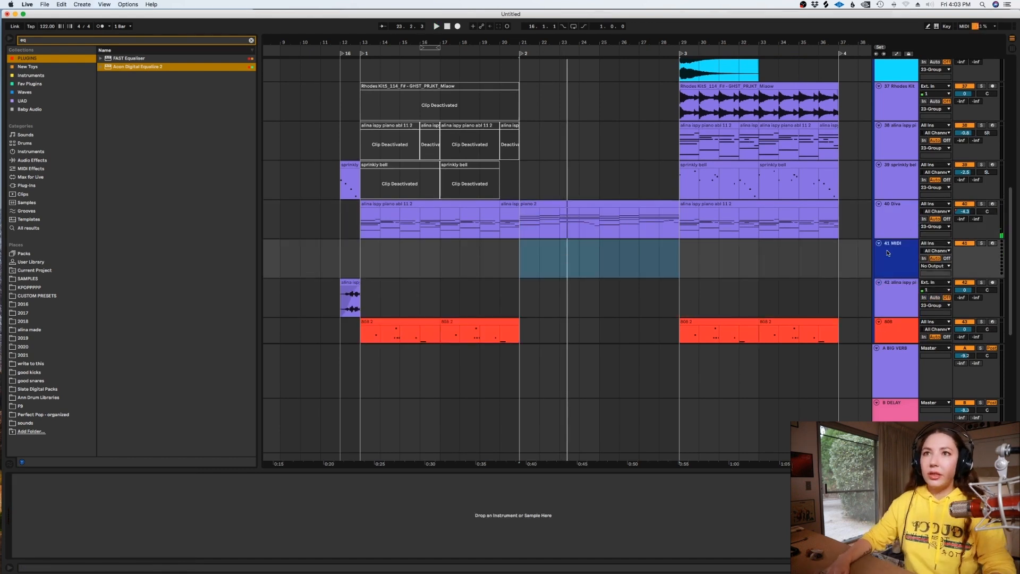
pyautogui.rightClick(888, 253)
pyautogui.click(898, 409)
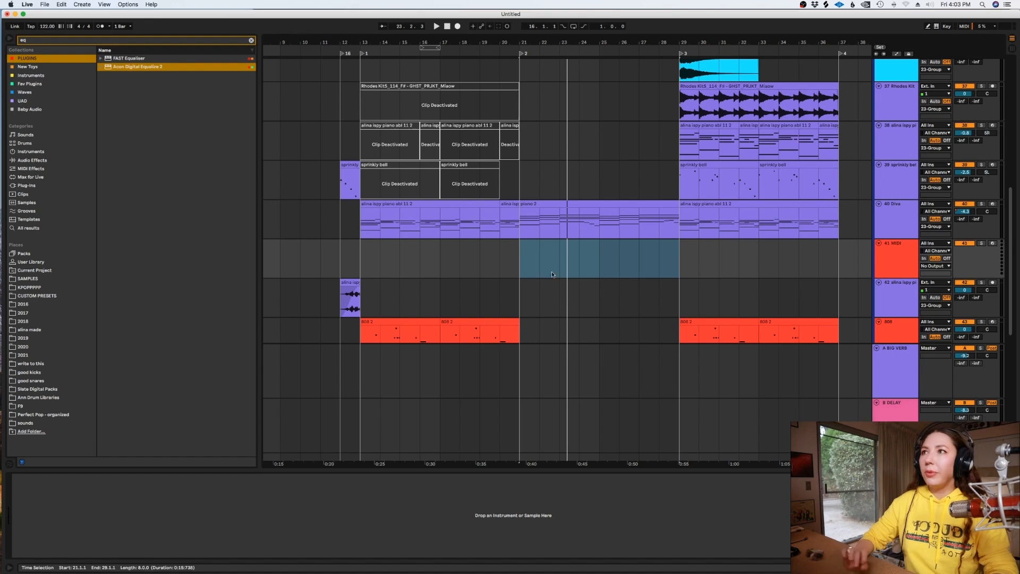
# Copy the piano 2 clip from the Diva track onto the red MIDI track at bars 21 to 29 and open its notes
pyautogui.moveTo(544, 206); pyautogui.dragTo(539, 243)
pyautogui.doubleClick(539, 242)
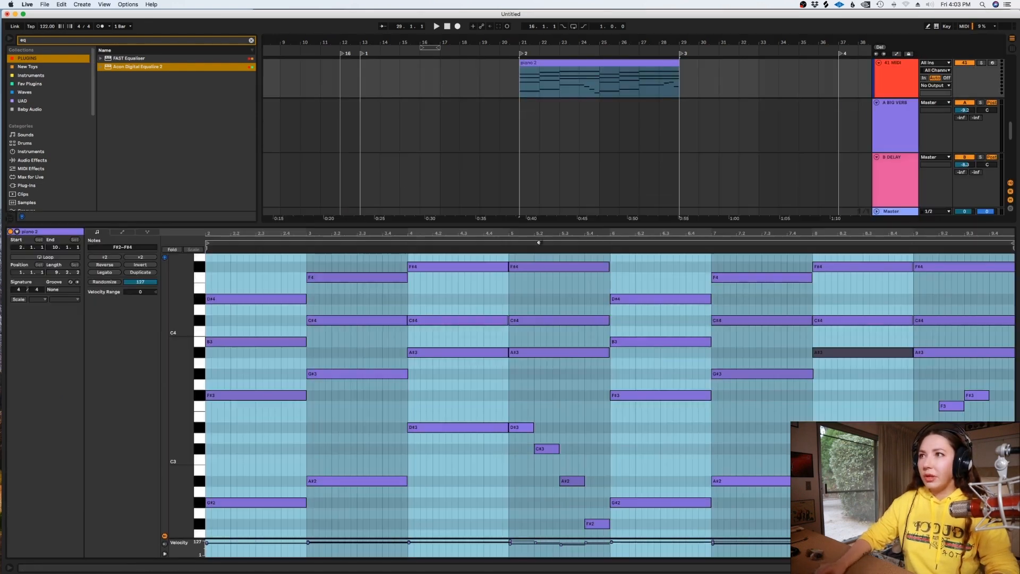
# Delete the upper chord notes throughout the copied piano 2 clip, keeping only the lowest bass line
pyautogui.moveTo(383, 408); pyautogui.dragTo(206, 255)
pyautogui.press('Delete')
pyautogui.moveTo(555, 366); pyautogui.dragTo(355, 254)
pyautogui.press('Delete')
pyautogui.moveTo(709, 413); pyautogui.dragTo(611, 251)
pyautogui.press('Delete')
pyautogui.moveTo(813, 387); pyautogui.dragTo(711, 254)
pyautogui.press('Delete')
pyautogui.click(702, 301)
pyautogui.moveTo(916, 372); pyautogui.dragTo(812, 256)
pyautogui.press('Delete')
pyautogui.moveTo(1012, 372); pyautogui.dragTo(914, 257)
pyautogui.press('Delete')
pyautogui.press('super+a')
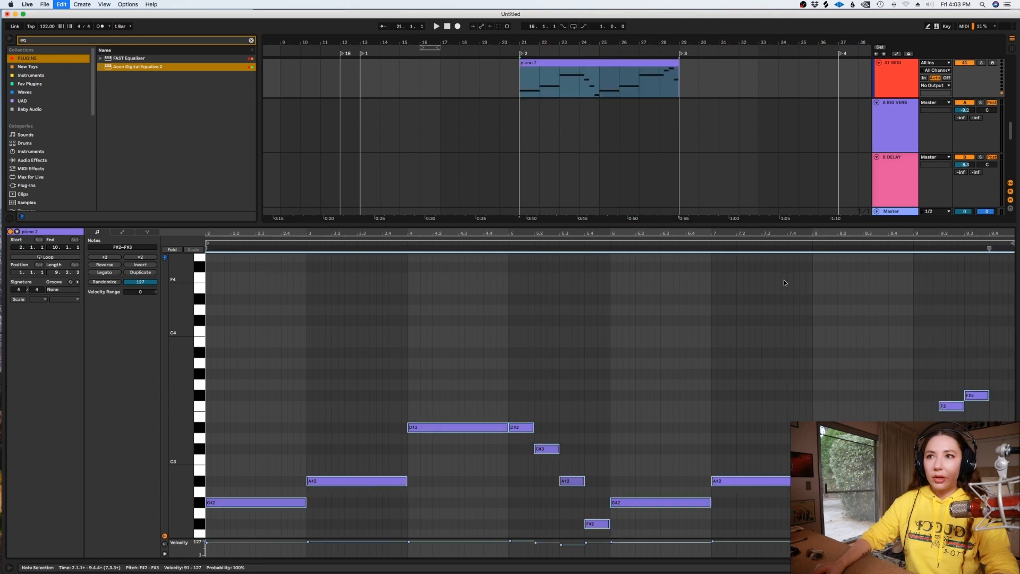
pyautogui.hotkey('shift', 'Tab')
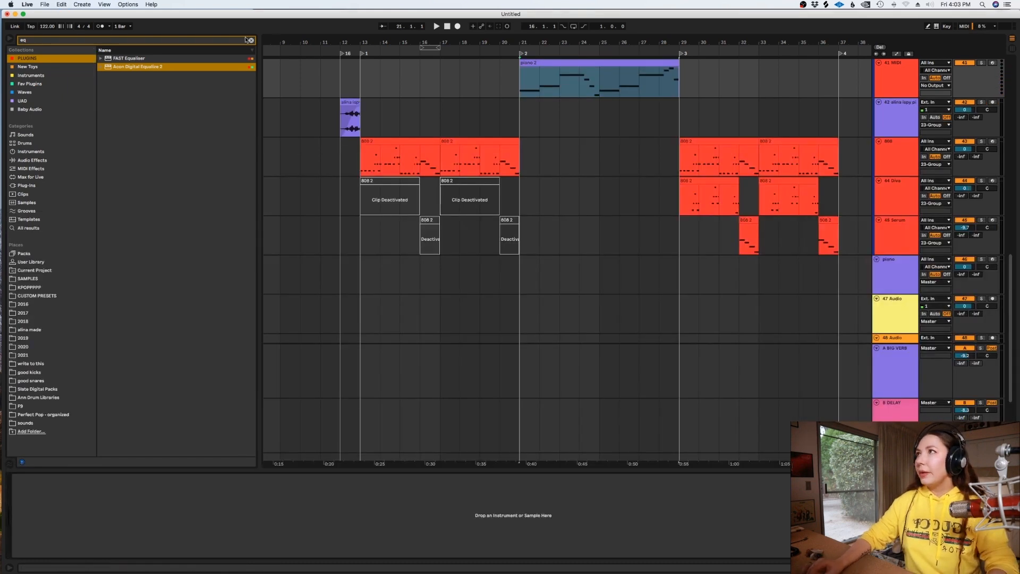
# Load SubLab on the red MIDI track and select its 808 Oxy preset
pyautogui.click(252, 41)
pyautogui.write('subl')
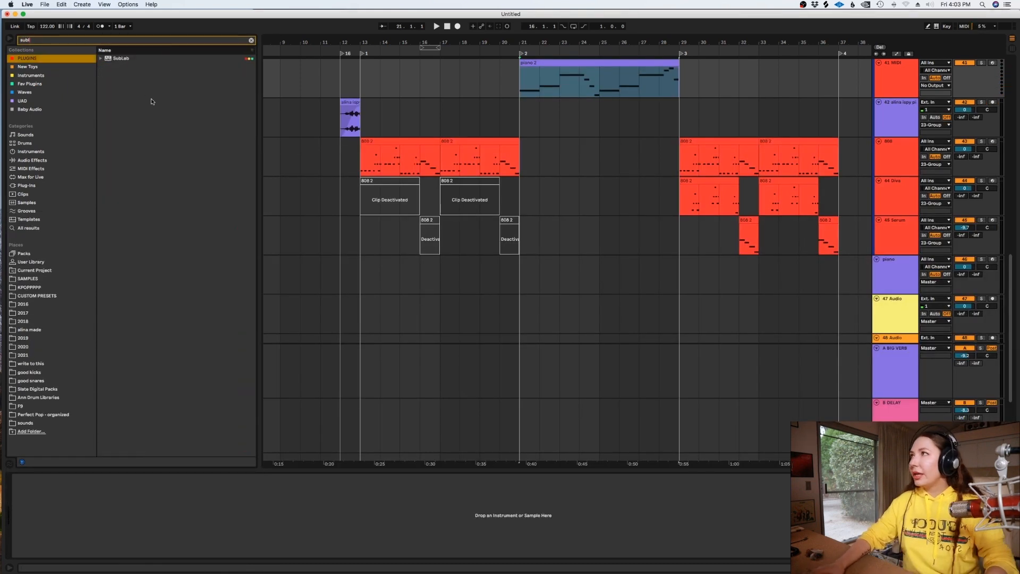
pyautogui.click(117, 60)
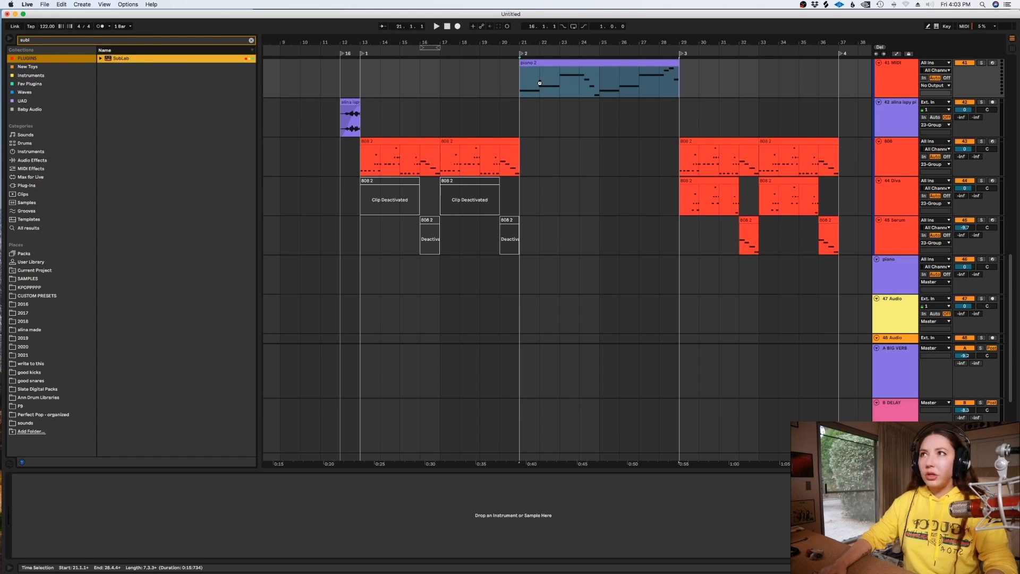
pyautogui.moveTo(522, 85); pyautogui.dragTo(514, 77)
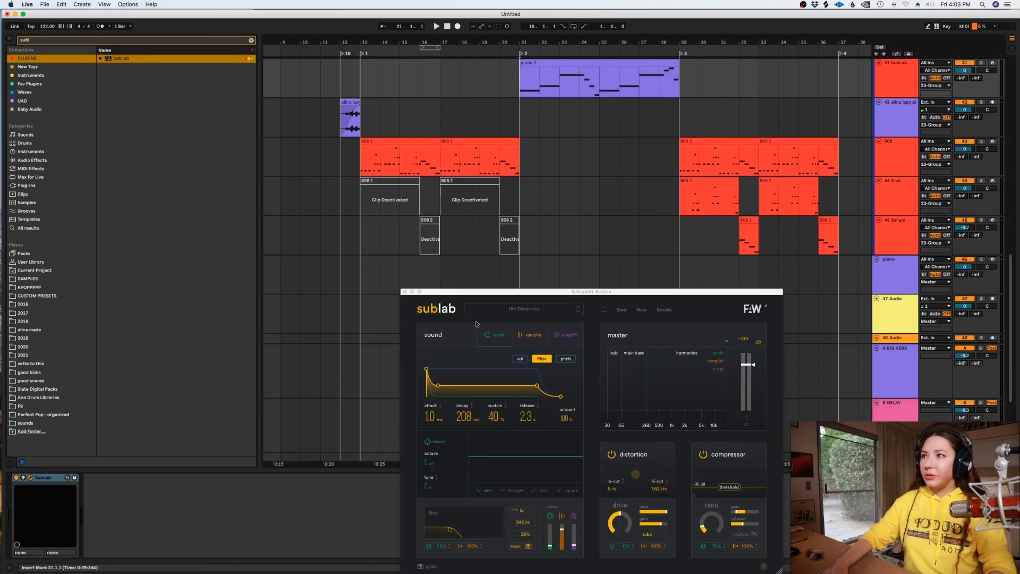
pyautogui.click(527, 308)
pyautogui.click(534, 424)
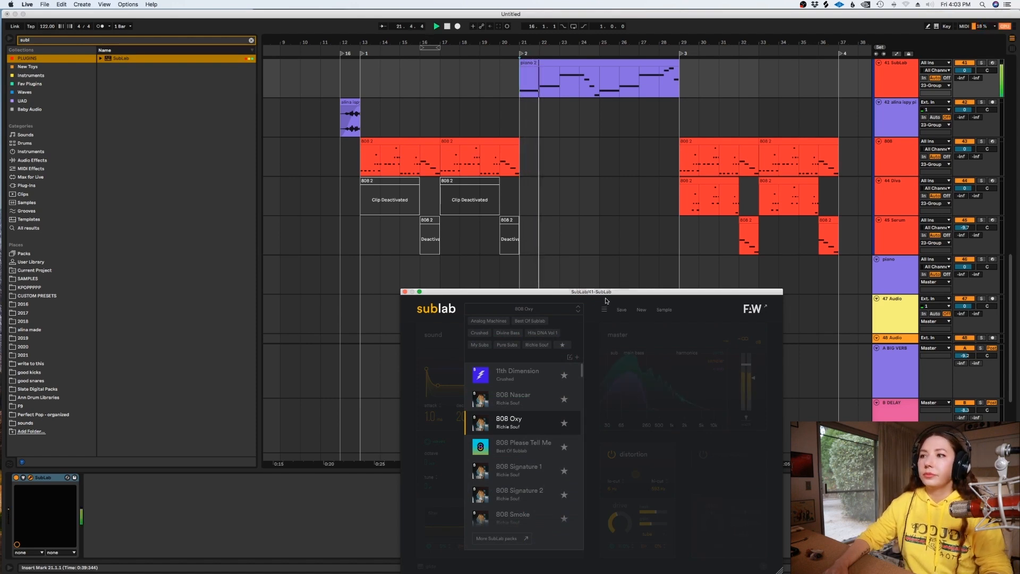
# Transpose the bass clip's notes down two octaves and lower the SubLab track volume to -5.5 dB during playback
pyautogui.doubleClick(533, 63)
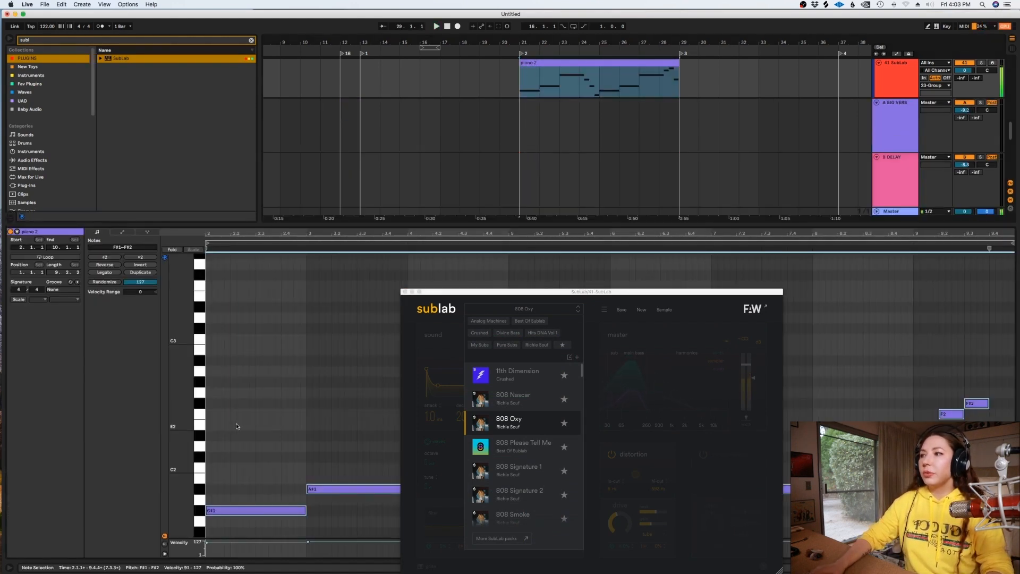
pyautogui.hotkey('shift', 'Down')
pyautogui.press('space')
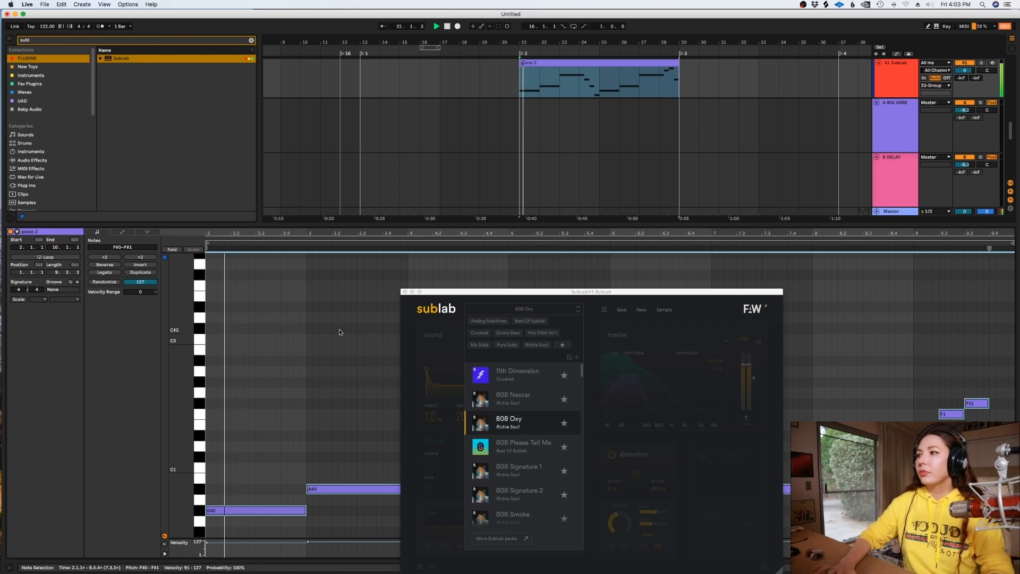
pyautogui.moveTo(964, 70); pyautogui.dragTo(964, 75)
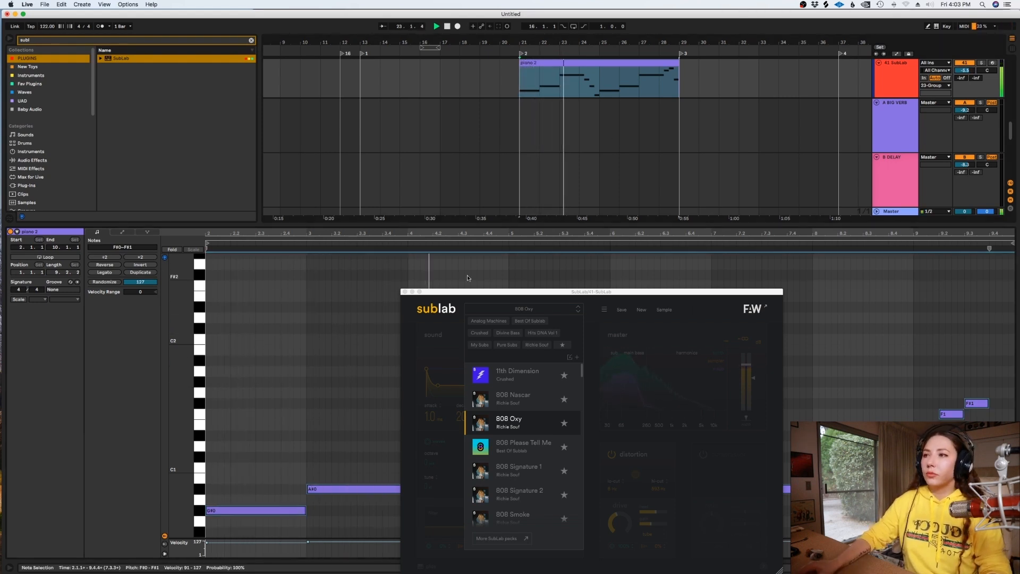
# Set SubLab's volume envelope to a 10 ms attack and a release of about 551 ms
pyautogui.click(464, 325)
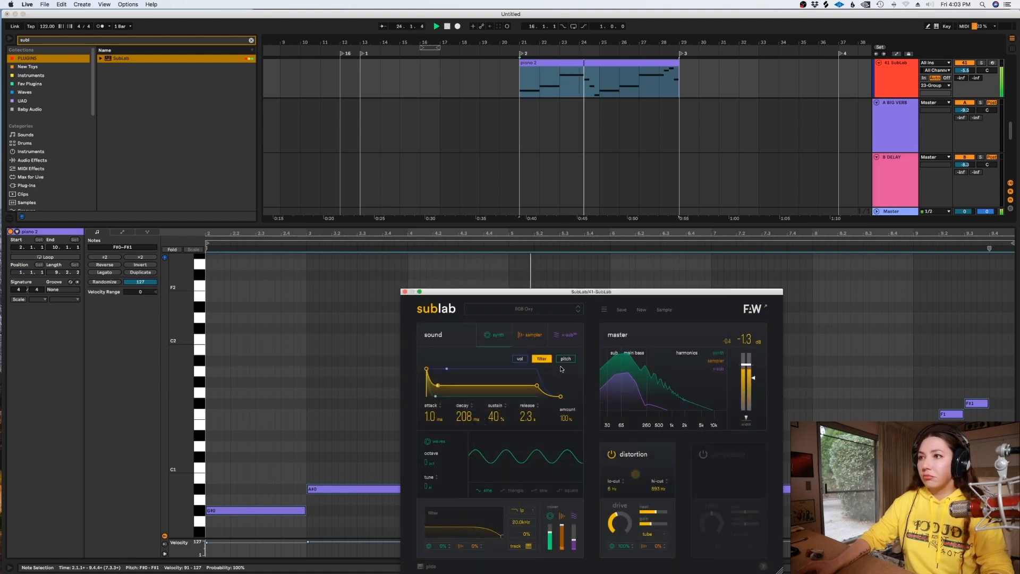
pyautogui.click(519, 359)
pyautogui.moveTo(430, 418); pyautogui.dragTo(428, 411)
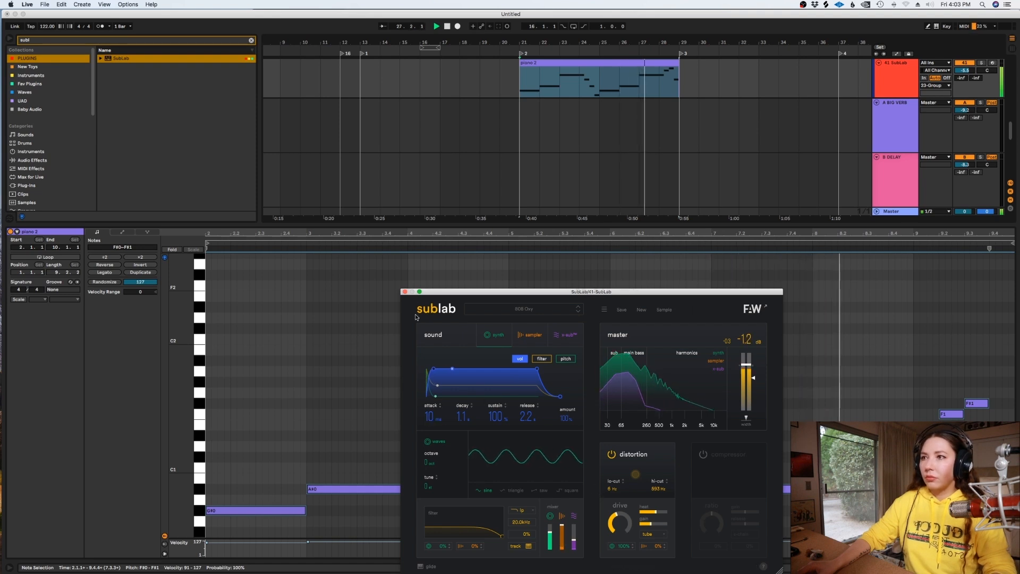
pyautogui.click(588, 84)
pyautogui.hotkey('shift', 'Tab')
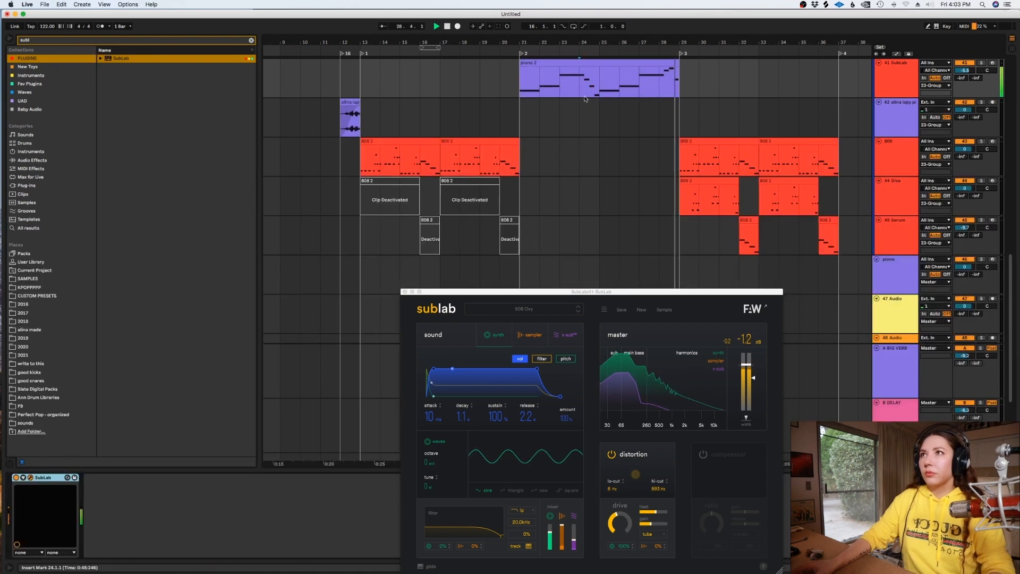
pyautogui.click(404, 292)
pyautogui.click(182, 496)
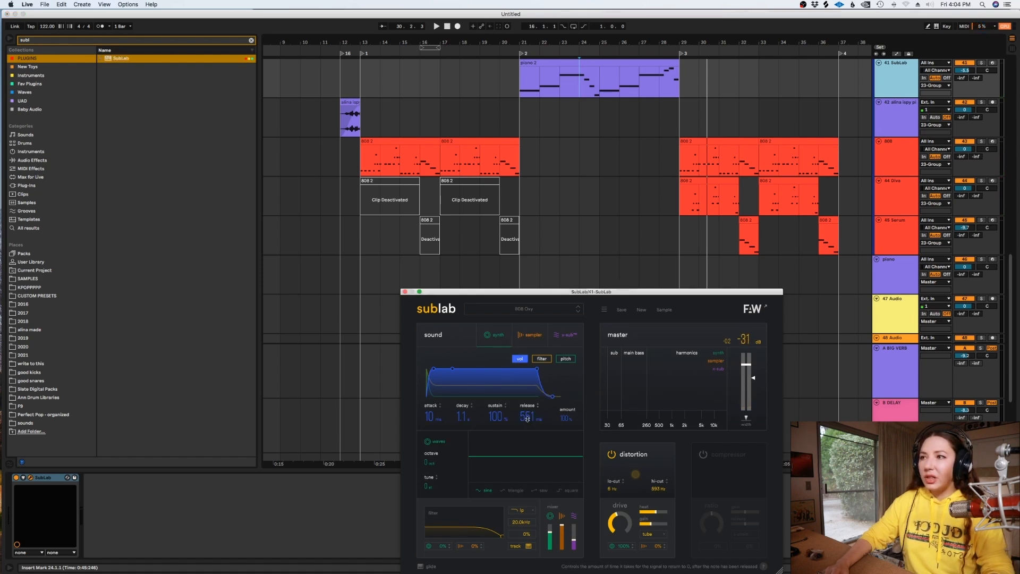
pyautogui.click(404, 292)
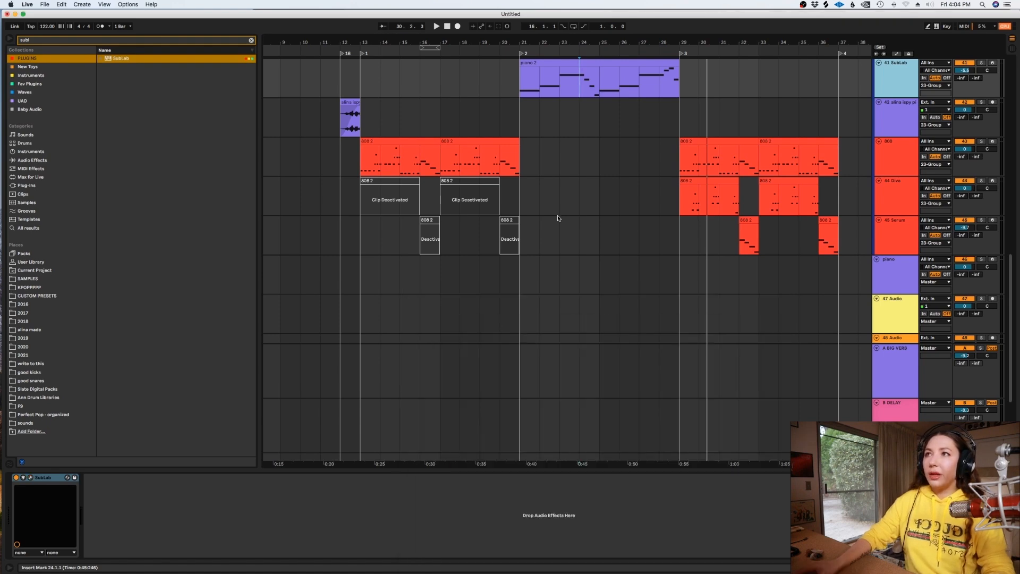
# Color the piano 2 clip on the SubLab track red
pyautogui.scroll(5, 690, 159)
pyautogui.click(821, 155)
pyautogui.rightClick(802, 153)
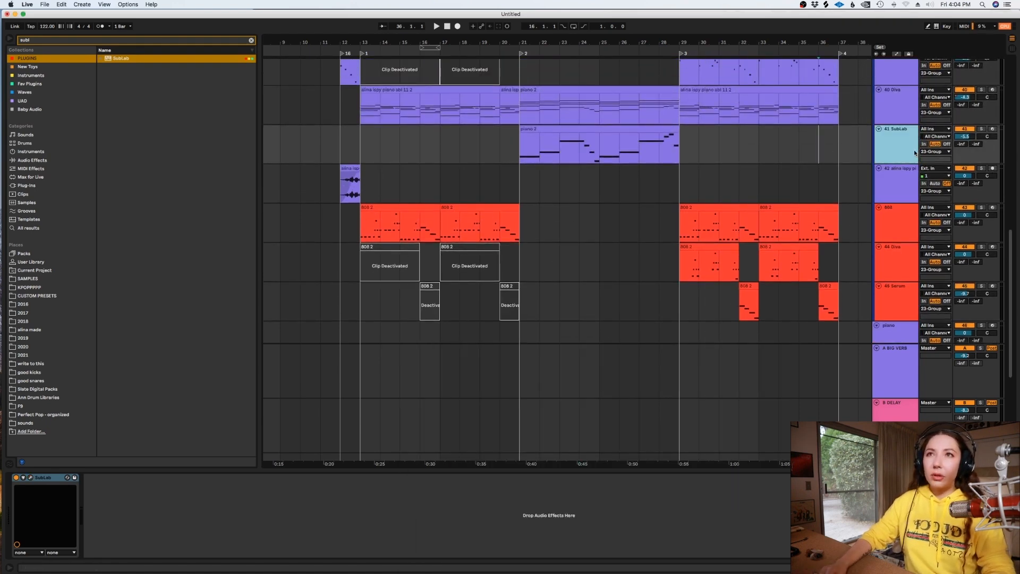
pyautogui.click(862, 338)
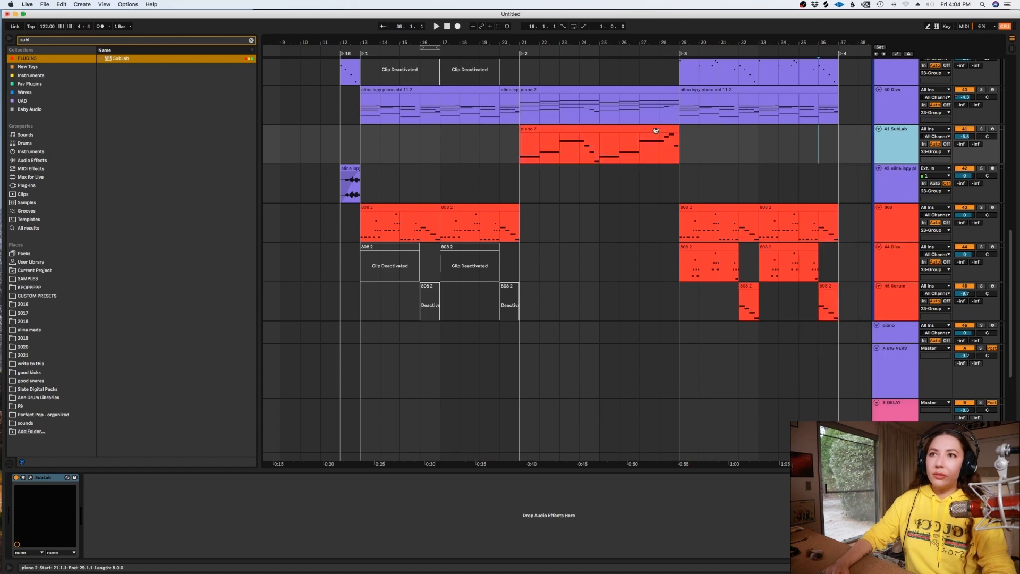
pyautogui.click(612, 223)
pyautogui.scroll(4, 613, 226)
pyautogui.scroll(5, 638, 212)
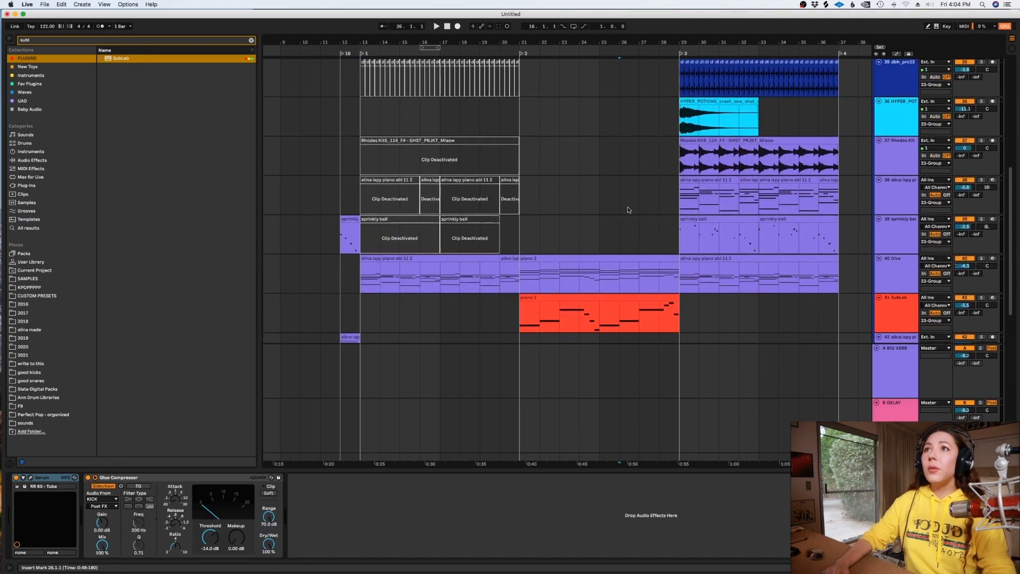
pyautogui.click(892, 207)
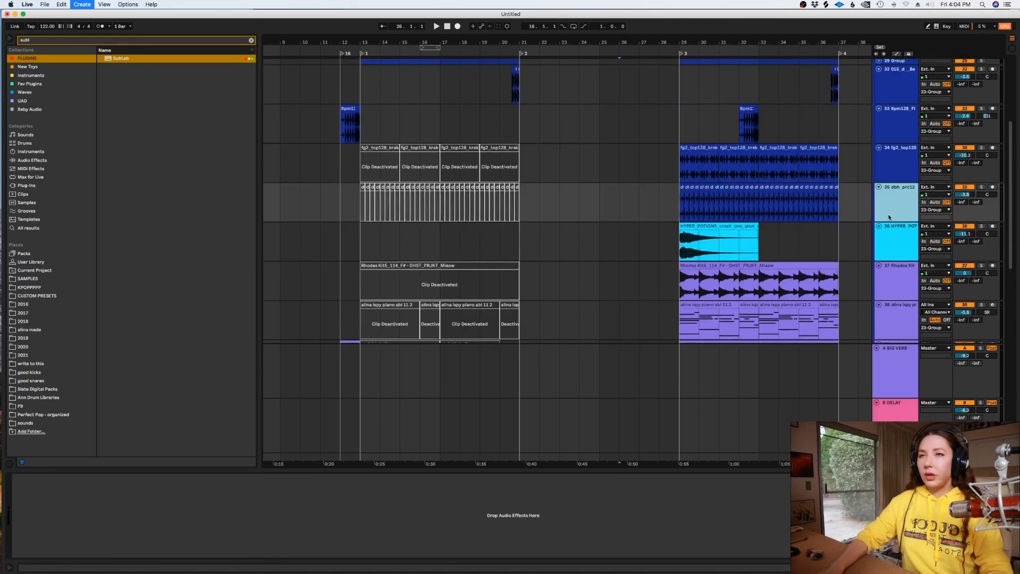
pyautogui.press('super+t')
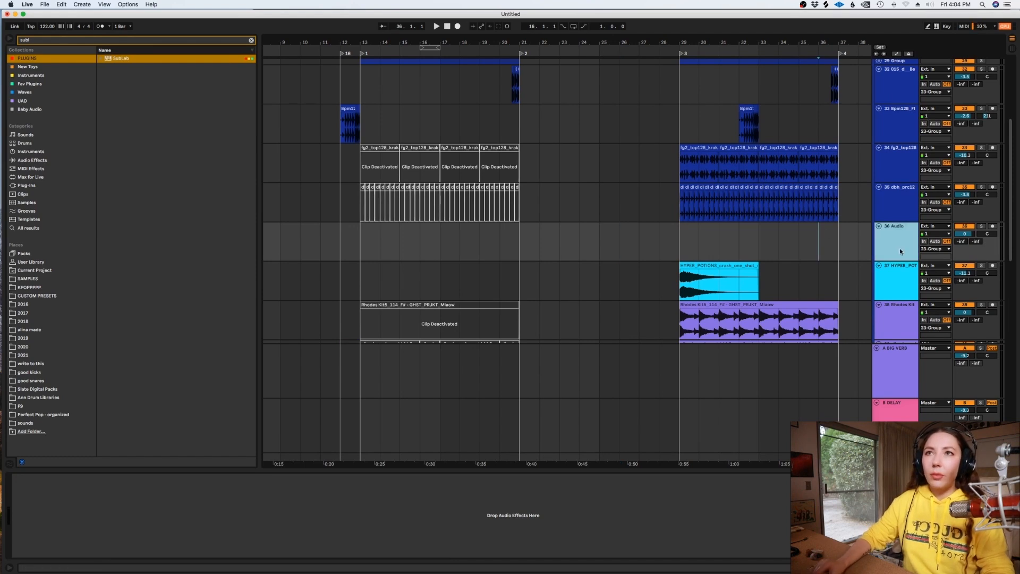
pyautogui.press('Delete')
# Group the fg2_top128 and dbh_prc tracks and copy their clips from the section at bar 29 into bars 21 to 29
pyautogui.click(892, 202)
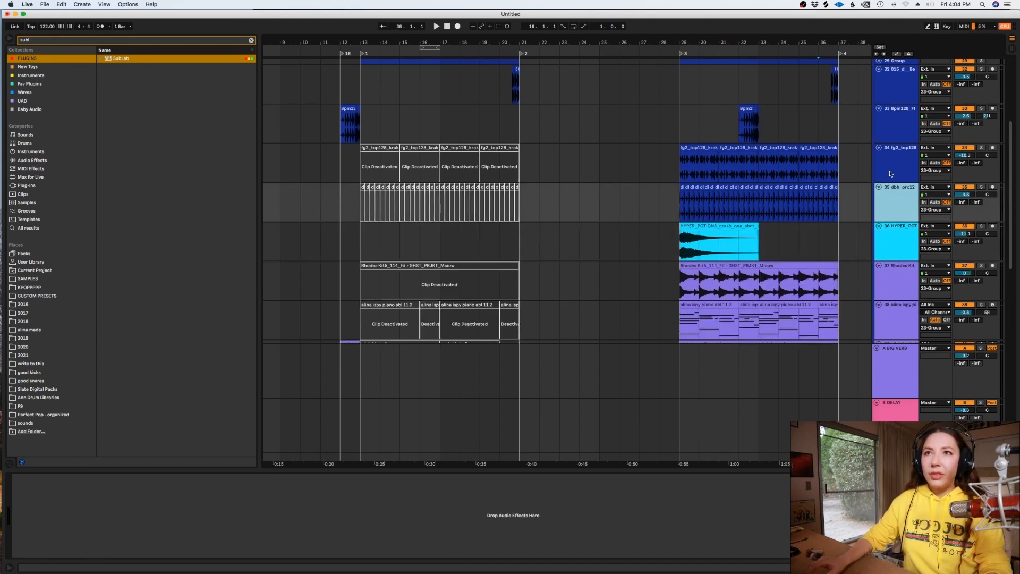
pyautogui.keyDown('shift'); pyautogui.click(889, 167); pyautogui.keyUp('shift')
pyautogui.press('super+g')
pyautogui.moveTo(842, 225); pyautogui.dragTo(526, 204)
pyautogui.click(907, 169)
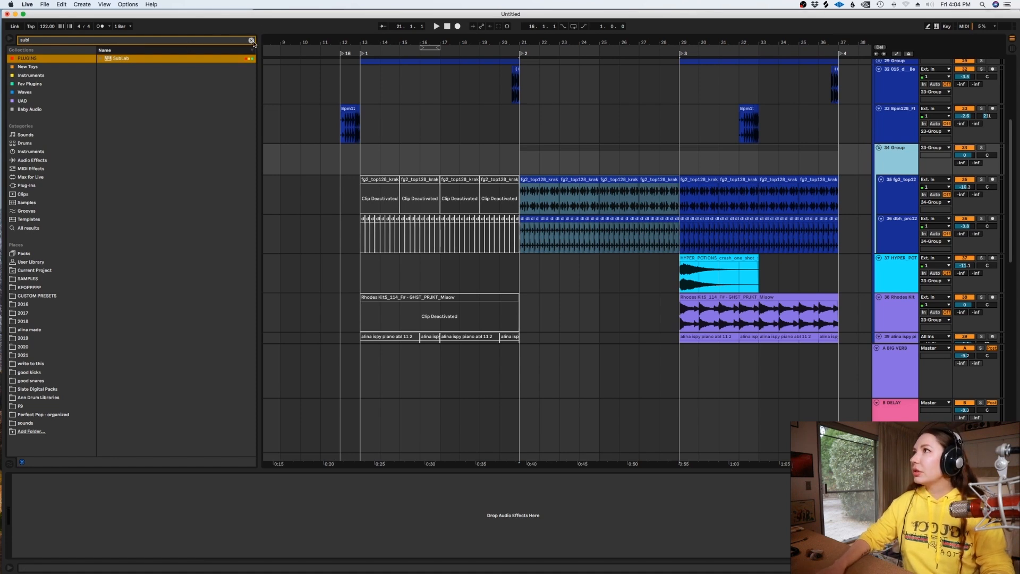
# Add EQ Eight to the new group and enable band 8 as a low-pass filter at 426 Hz
pyautogui.click(251, 41)
pyautogui.write('eq')
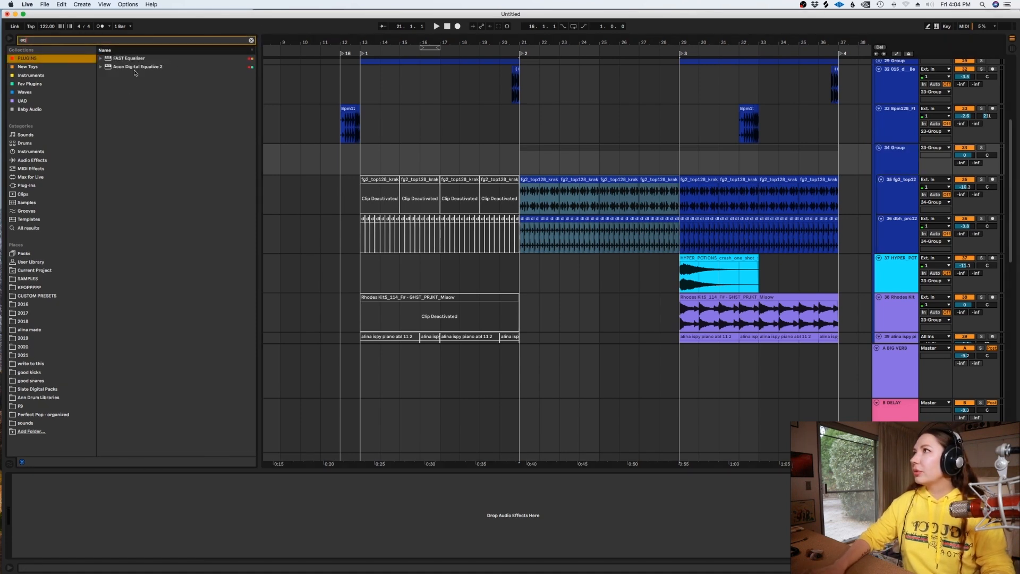
pyautogui.click(28, 228)
pyautogui.moveTo(121, 68); pyautogui.dragTo(500, 158)
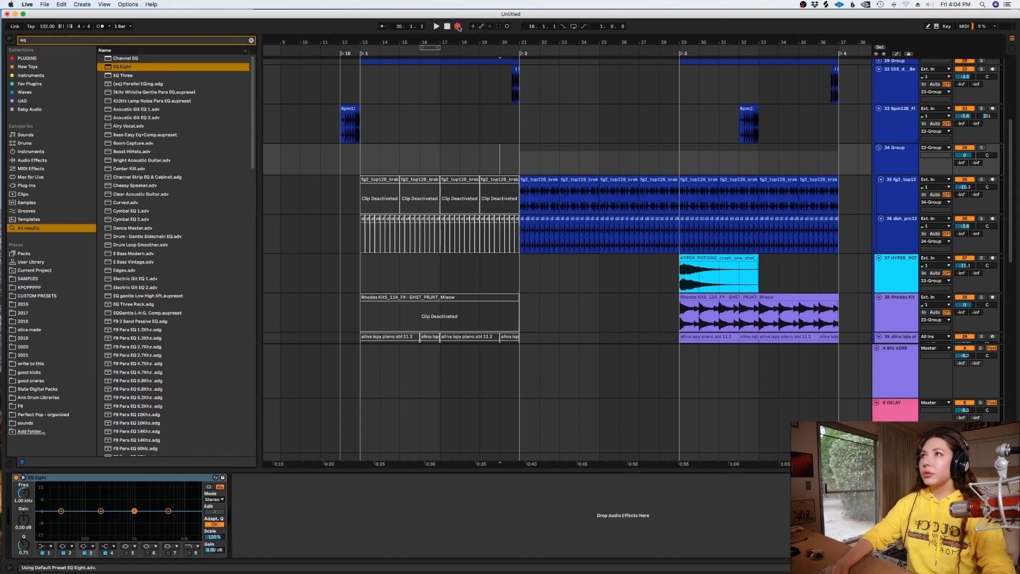
pyautogui.click(190, 553)
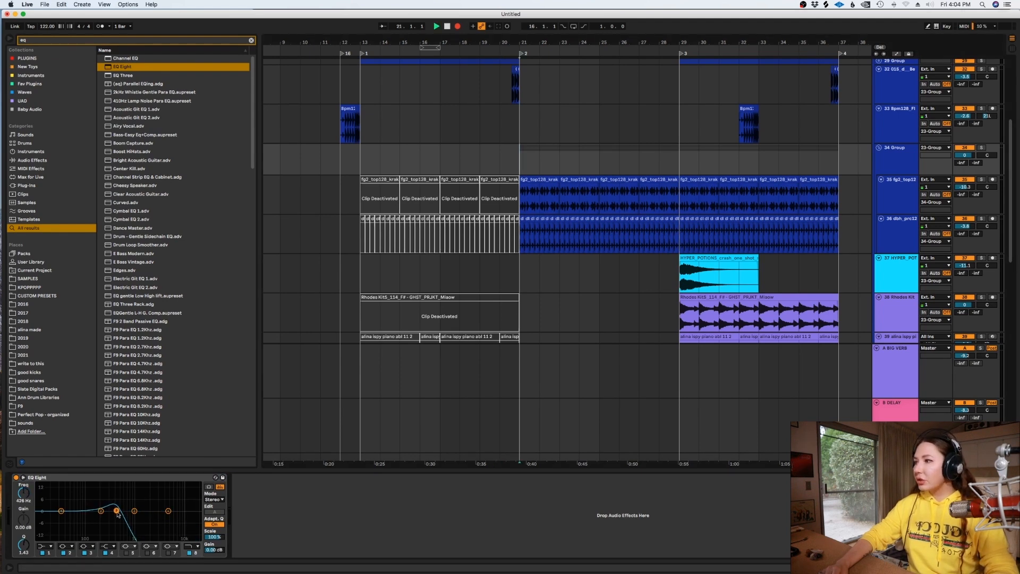
# Record a band 8 frequency automation sweep on the group from bar 21 to 29, and raise the automation line from bar 29 onward
pyautogui.press('space')
pyautogui.moveTo(116, 512); pyautogui.dragTo(77, 510)
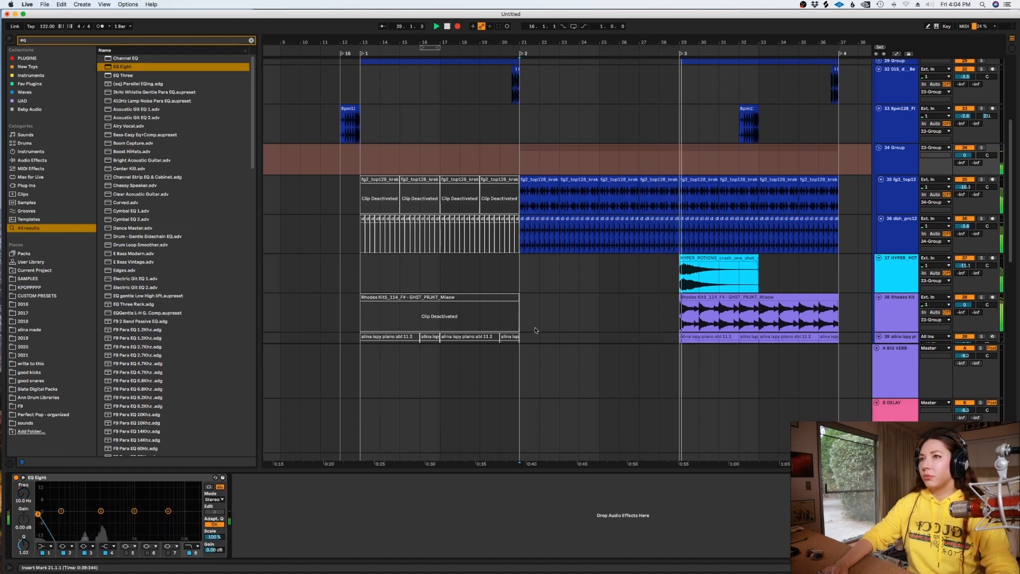
pyautogui.press('space')
pyautogui.press('a')
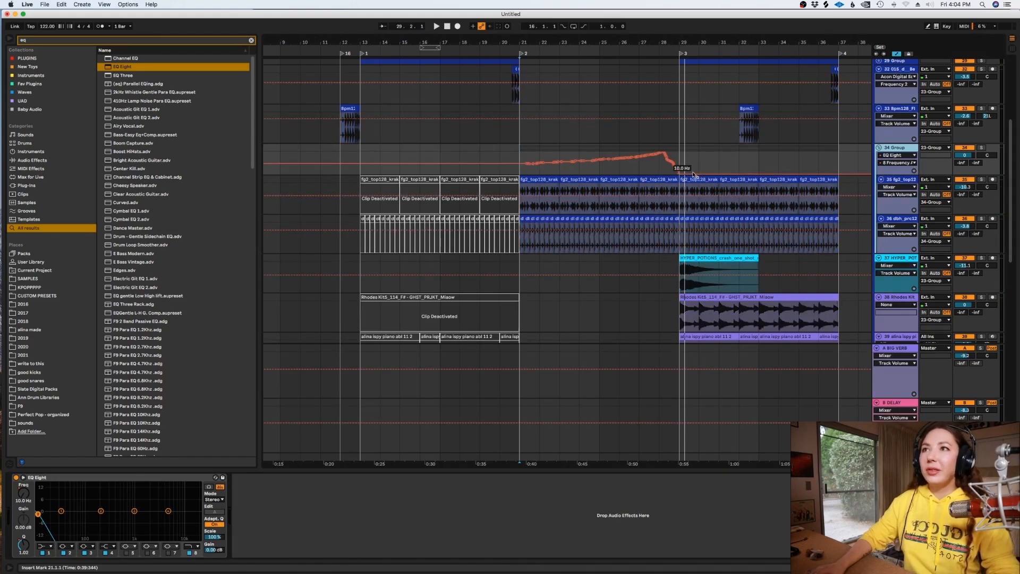
pyautogui.moveTo(679, 170); pyautogui.dragTo(679, 152)
# Deactivate the dbh_prc percussion clips between bars 21 and 29
pyautogui.click(579, 196)
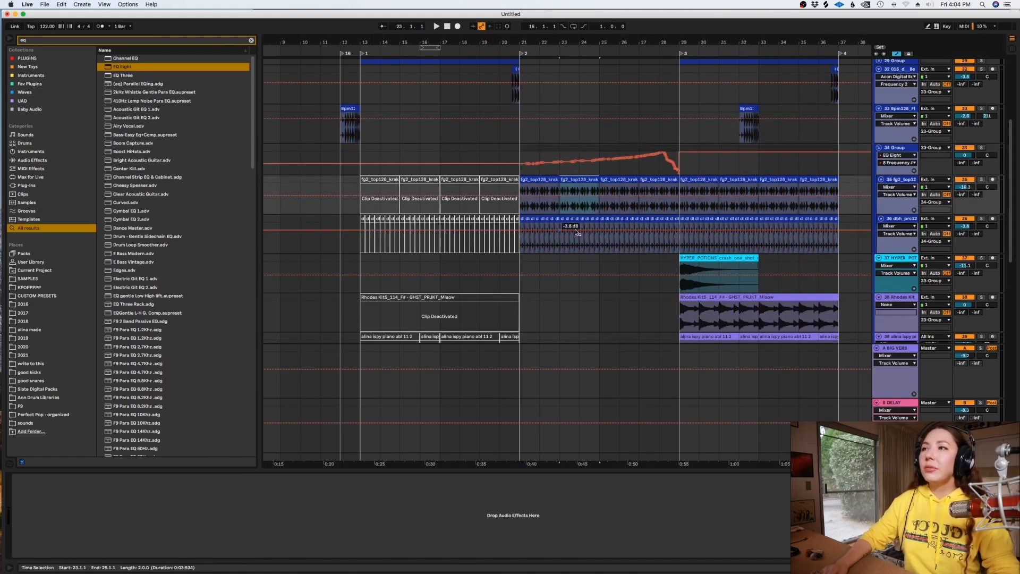
pyautogui.press('a')
pyautogui.moveTo(684, 243); pyautogui.dragTo(502, 233)
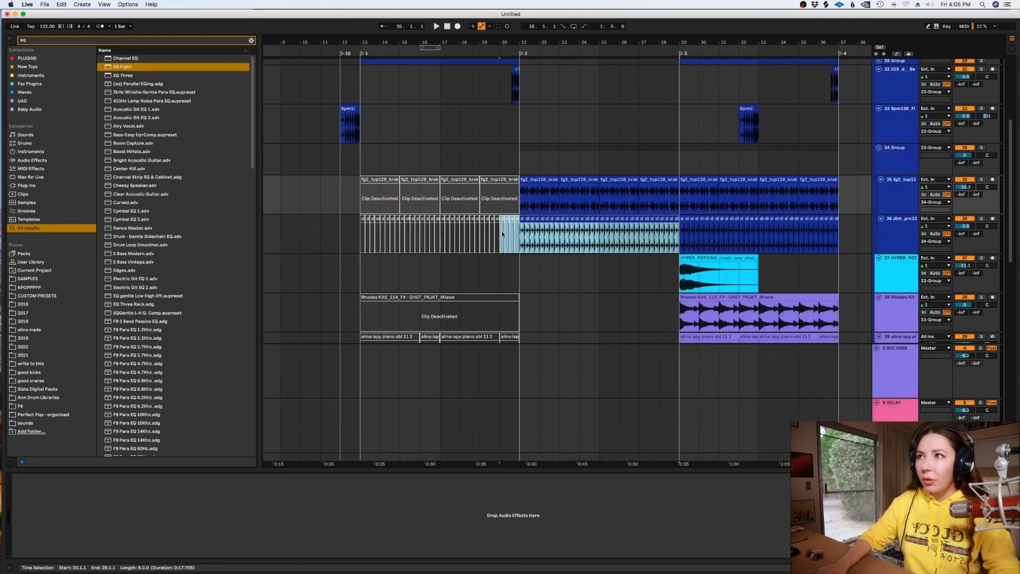
pyautogui.press('a')
# Play the arrangement from bar 21 to check the filtered percussion group
pyautogui.click(528, 166)
pyautogui.press('space')
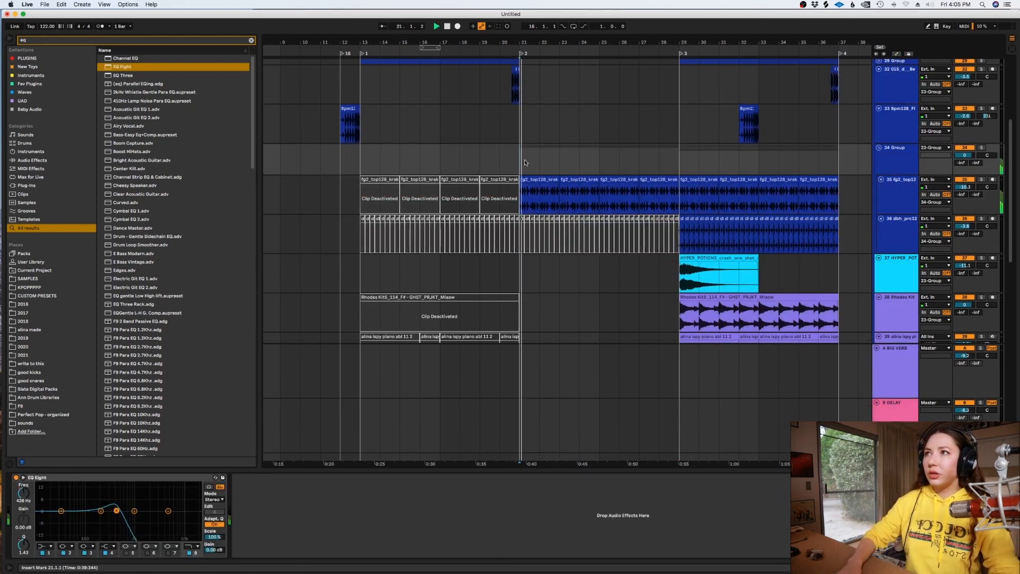
pyautogui.scroll(5, 653, 186)
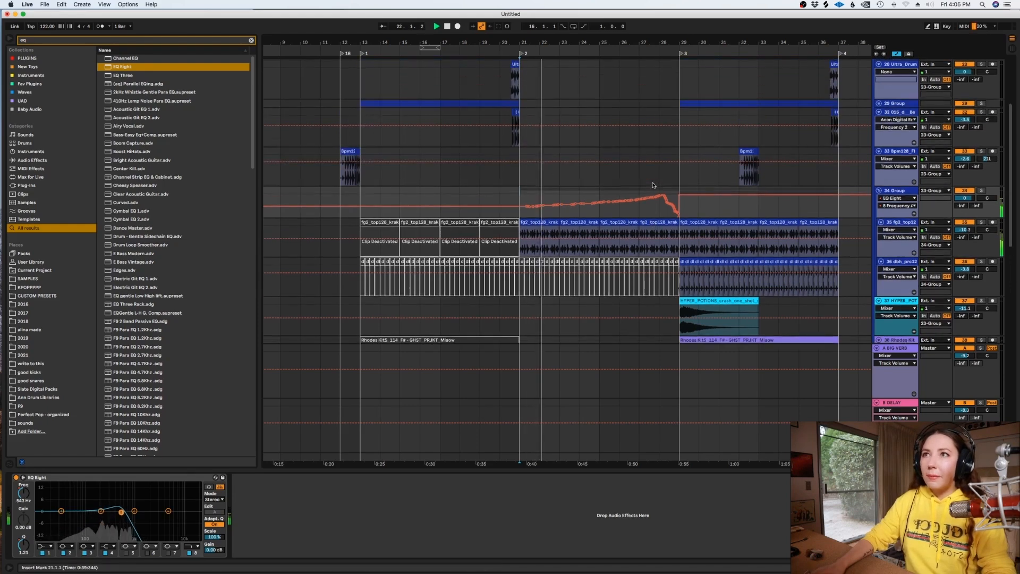
pyautogui.scroll(4, 690, 187)
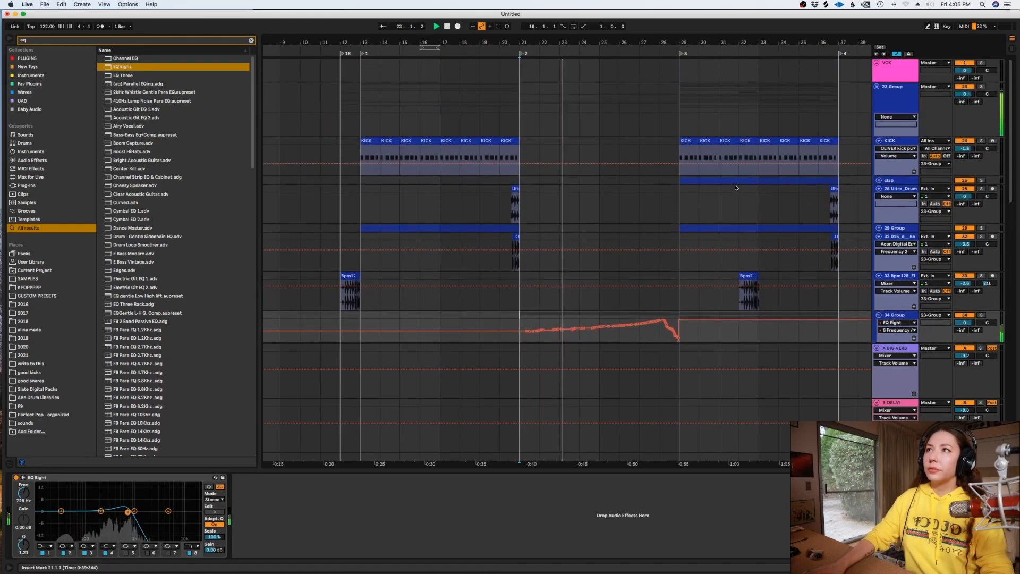
pyautogui.press('a')
pyautogui.press('space')
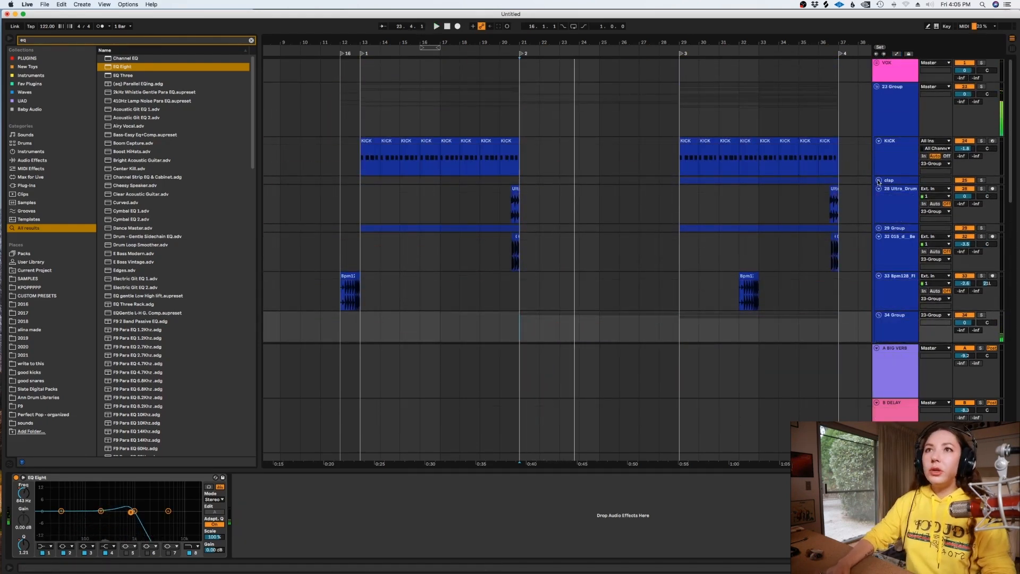
# Expand the clap group and copy the upper Snare track's clip from bar 29 to bar 21
pyautogui.click(878, 181)
pyautogui.click(701, 278)
pyautogui.moveTo(688, 225); pyautogui.dragTo(521, 248)
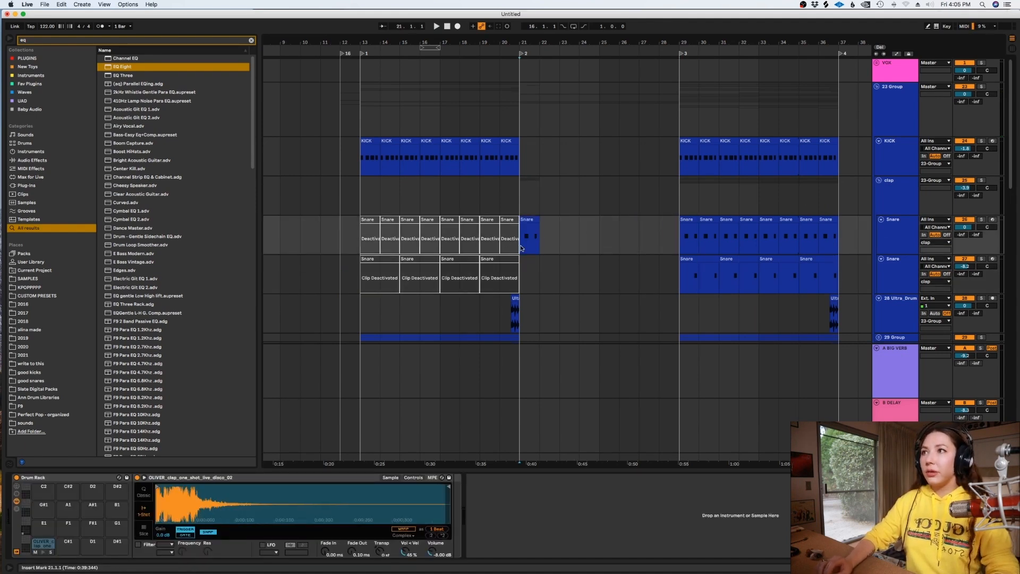
# Trim and shift the bar 21 clips on both Snare tracks so each plays a single hit on beat 3
pyautogui.press('z')
pyautogui.rightClick(521, 248)
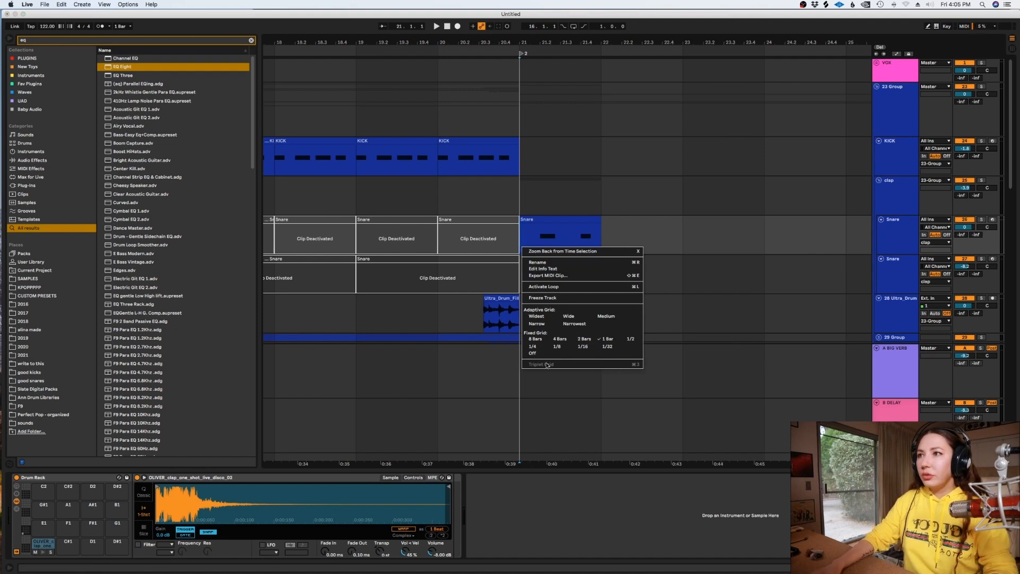
pyautogui.click(549, 259)
pyautogui.moveTo(549, 219); pyautogui.dragTo(581, 268)
pyautogui.click(547, 243)
pyautogui.click(531, 222)
pyautogui.press('Delete')
pyautogui.moveTo(562, 219); pyautogui.dragTo(555, 219)
pyautogui.moveTo(561, 258); pyautogui.dragTo(515, 273)
pyautogui.press('super+z')
pyautogui.press('Delete')
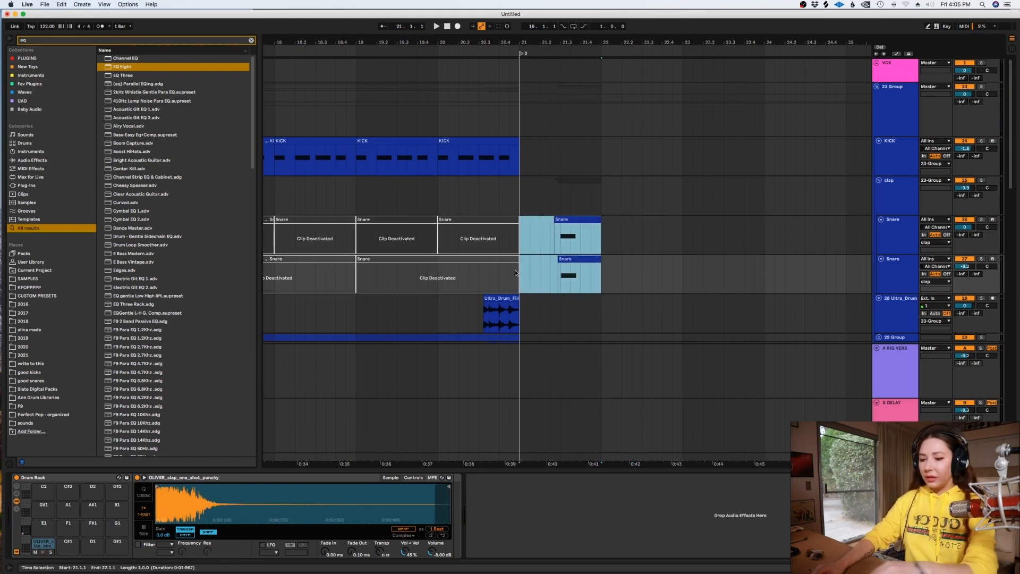
# Duplicate the one-bar pattern on both Snare tracks from bar 21 up to bar 29
pyautogui.press('-')
pyautogui.press('-')
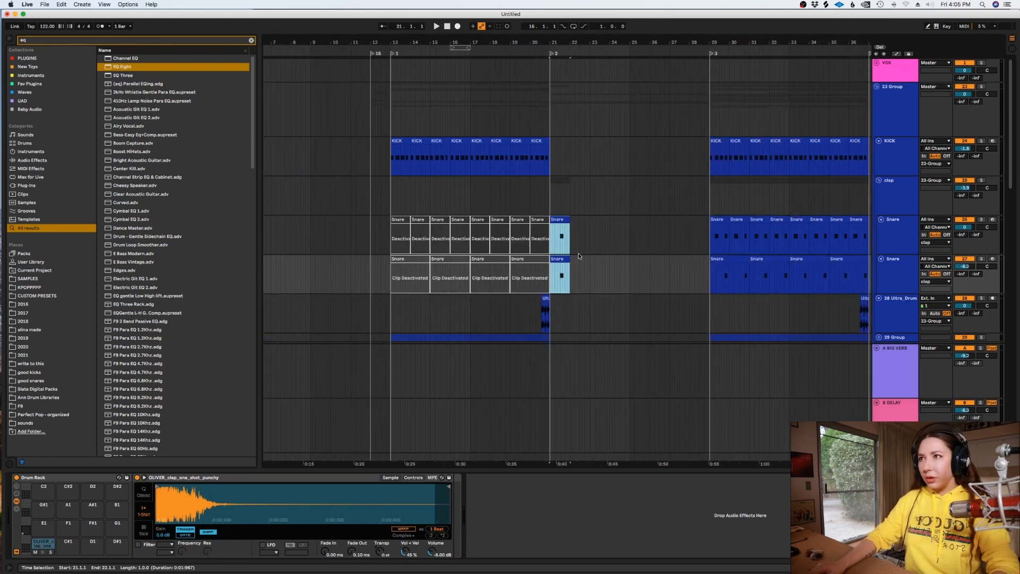
pyautogui.press('super+d')
pyautogui.press('super+d')
pyautogui.press('super+d')
pyautogui.press('super+d')
pyautogui.press('super+d')
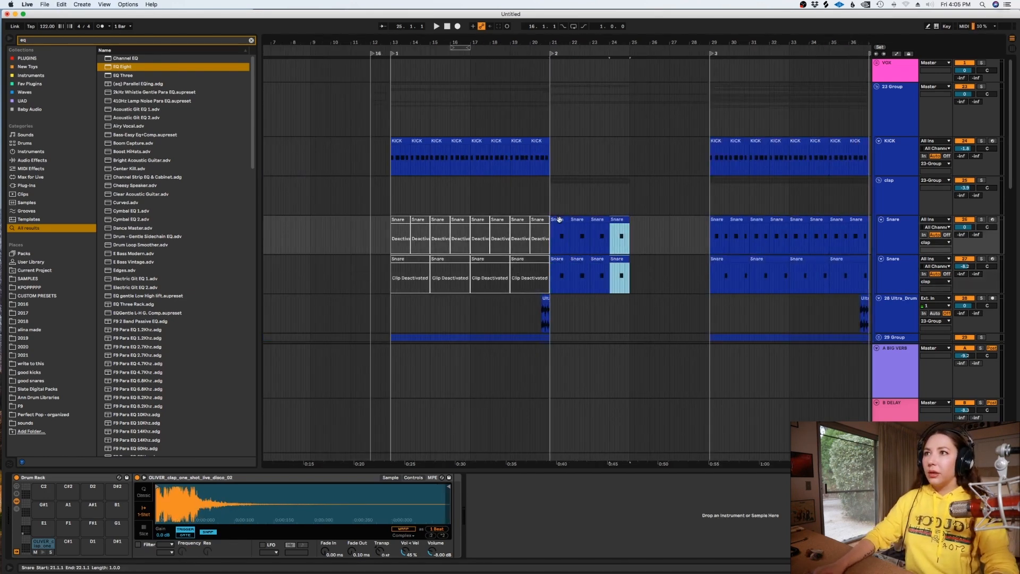
pyautogui.press('super+d')
pyautogui.press('super+d')
# Insert a MIDI track below the lower Snare track and copy that track's Drum Rack onto it
pyautogui.click(545, 199)
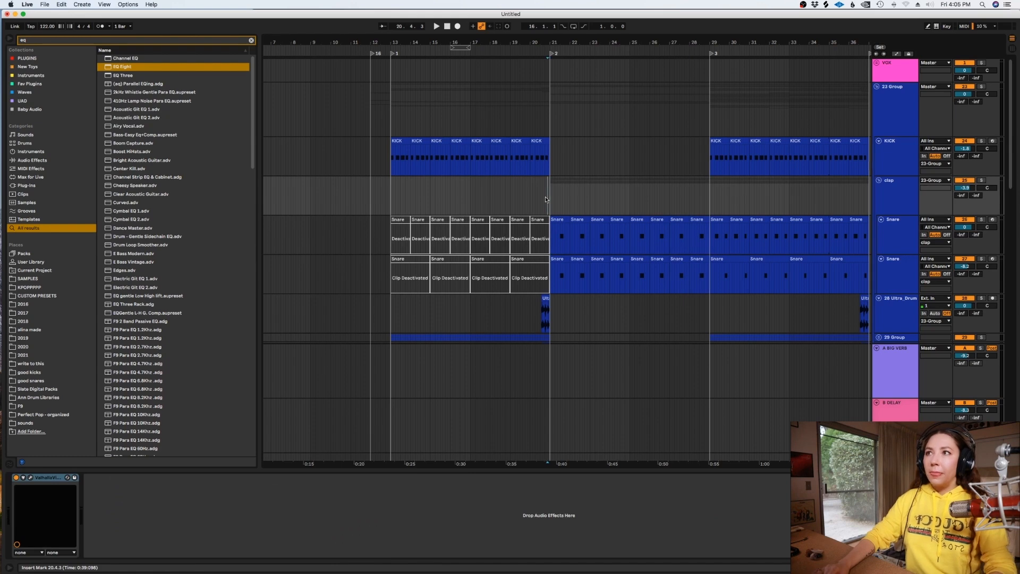
pyautogui.press('+')
pyautogui.click(895, 269)
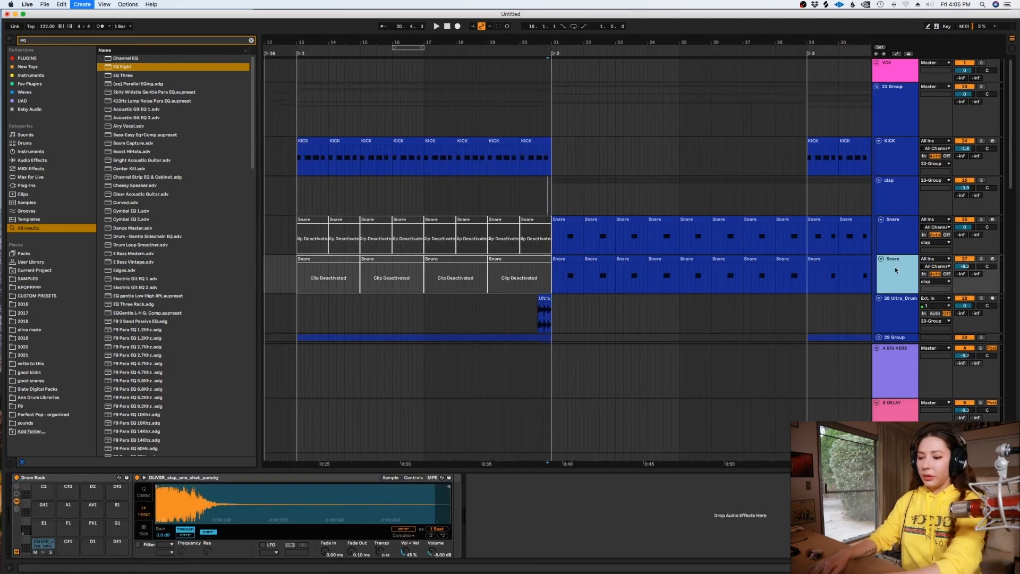
pyautogui.press('super+shift+t')
pyautogui.click(892, 282)
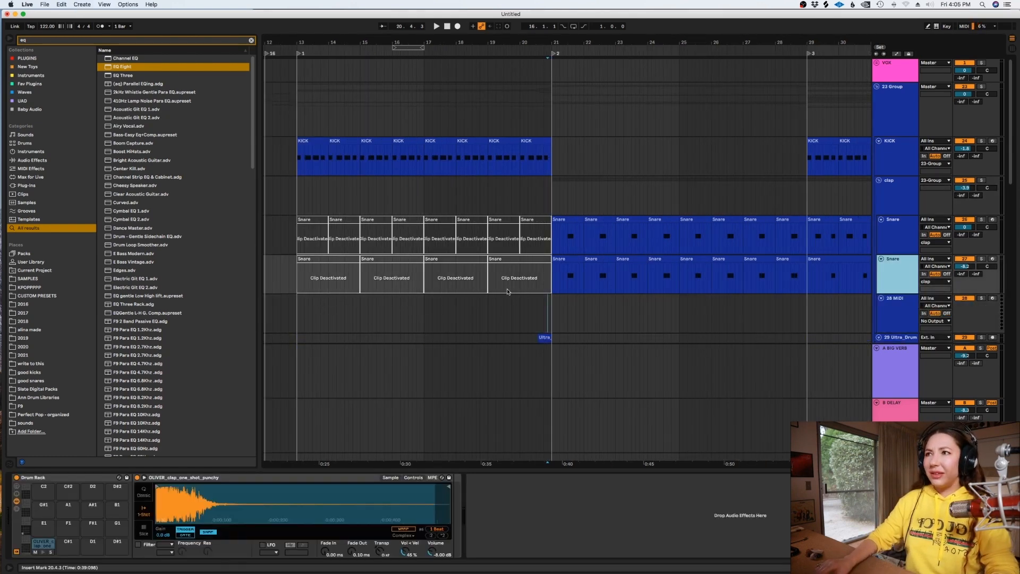
pyautogui.click(60, 477)
pyautogui.moveTo(60, 478); pyautogui.dragTo(599, 310)
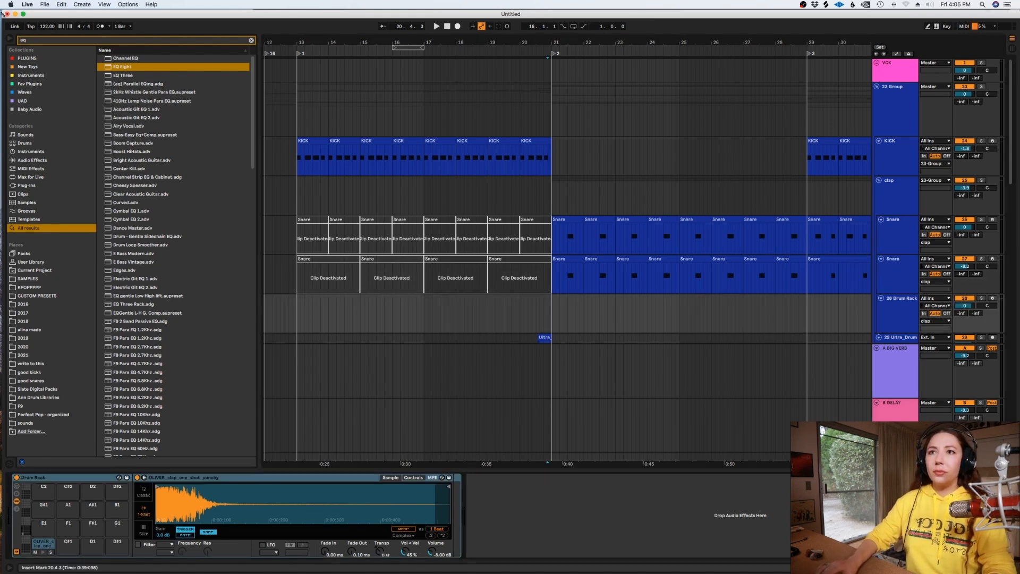
# Search the sample library for "verb sna" and audition a Snare Verb sample
pyautogui.click(251, 41)
pyautogui.write('verb sna')
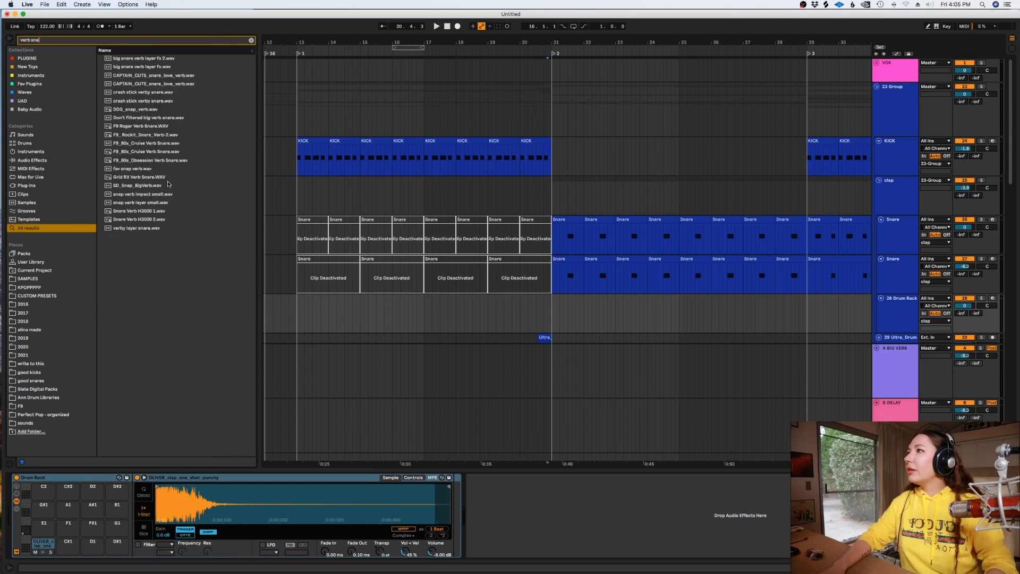
pyautogui.click(168, 211)
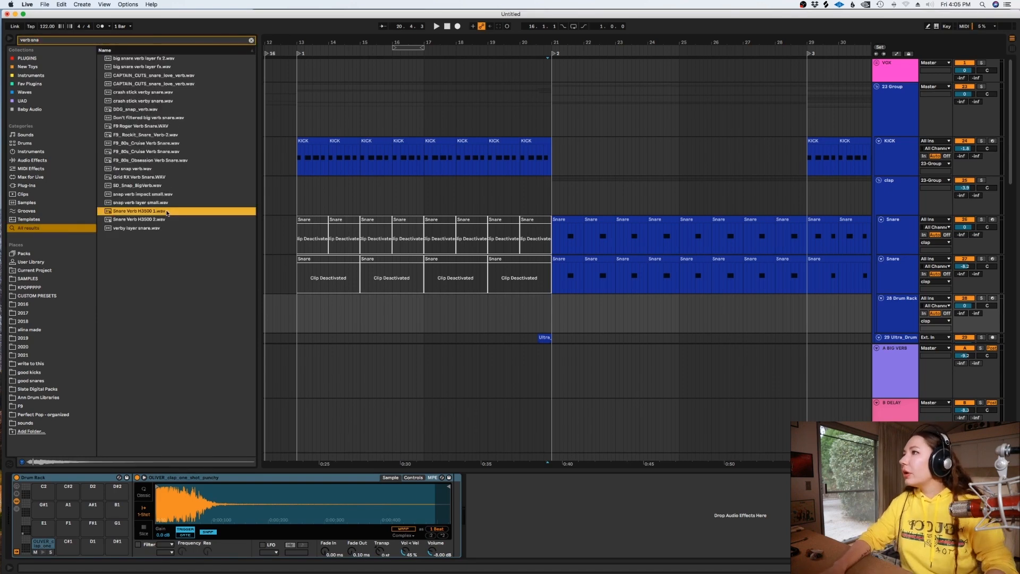
# Switch to Chrome and minimize the browser window showing the timer
pyautogui.moveTo(336, 567)
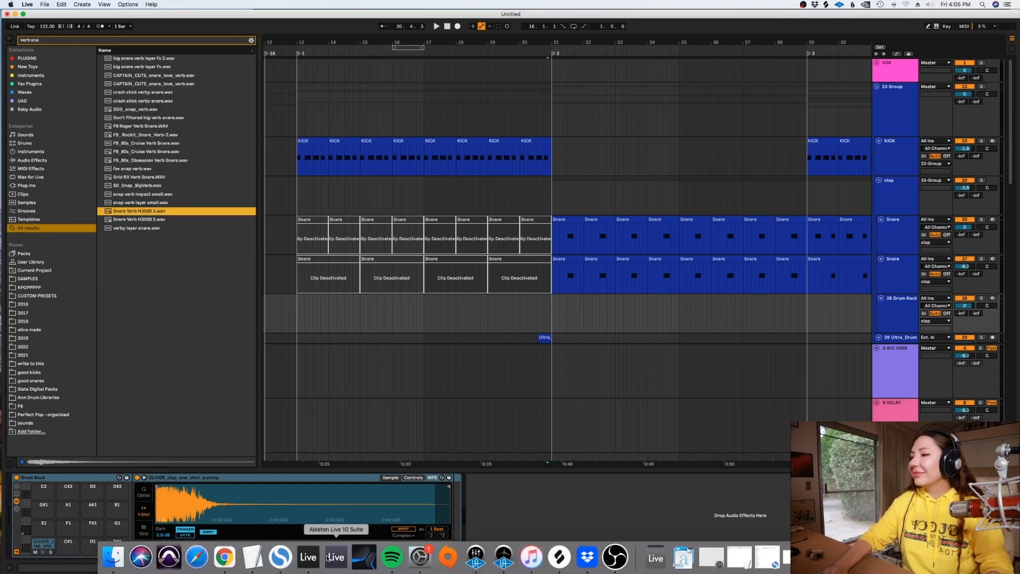
pyautogui.click(225, 559)
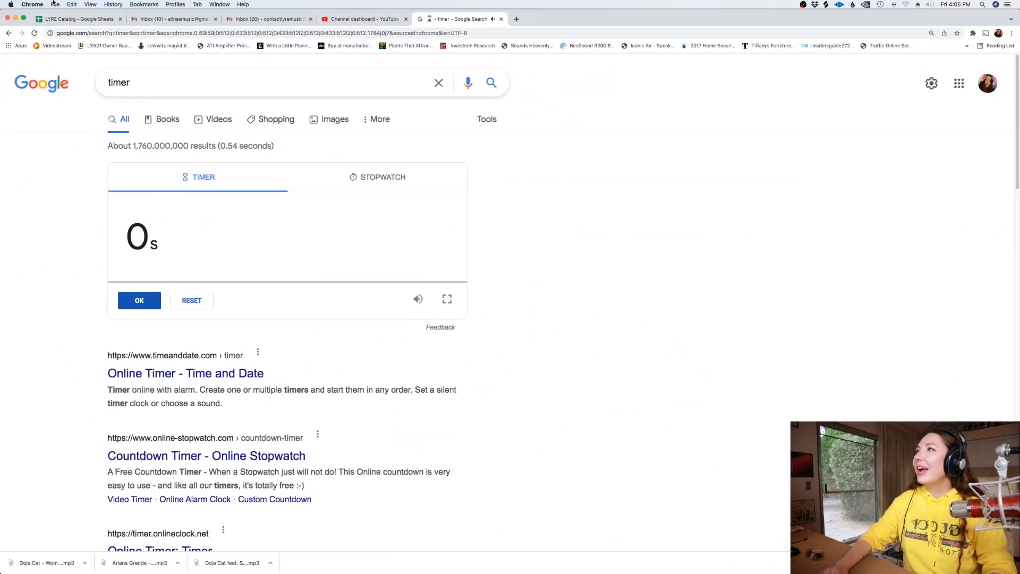
pyautogui.click(16, 18)
# Audition the snap verb impact small.wav and snap verb layer small.wav samples
pyautogui.click(145, 194)
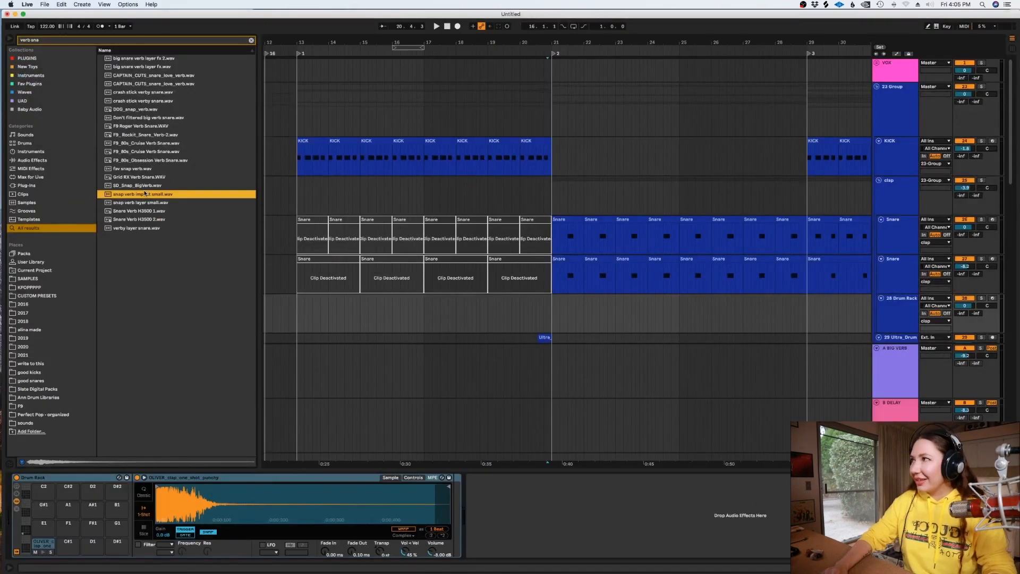
pyautogui.click(146, 202)
pyautogui.click(142, 196)
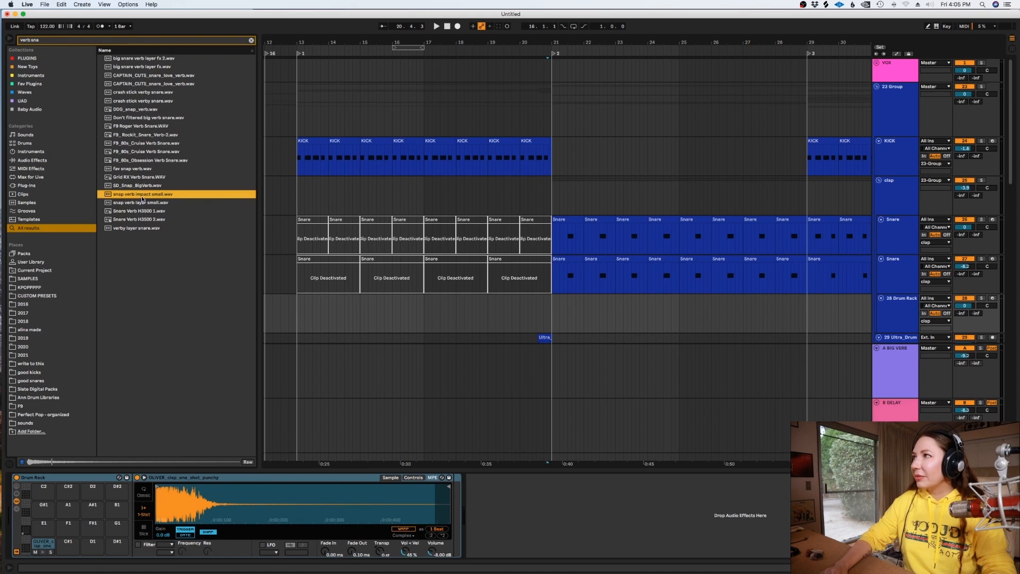
# Insert an audio track below the 33 track in the 23 Group and color it cyan
pyautogui.scroll(-6, 886, 284)
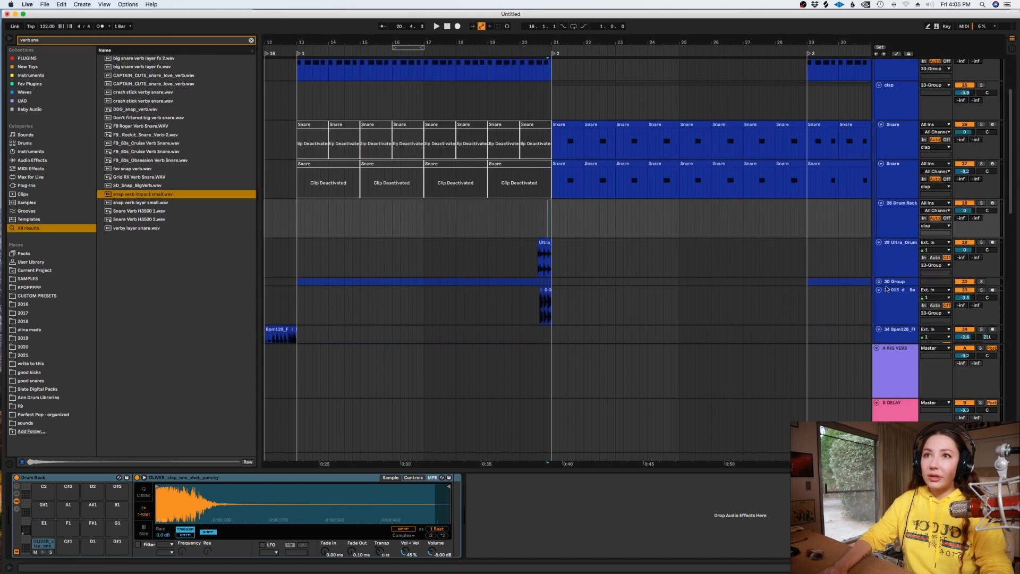
pyautogui.click(899, 309)
pyautogui.press('super+t')
pyautogui.rightClick(894, 332)
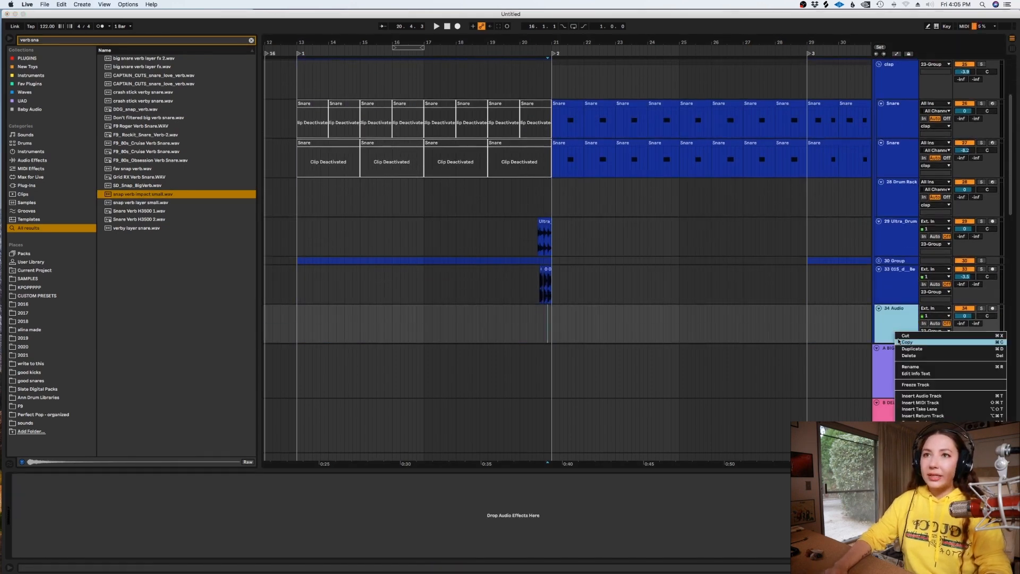
pyautogui.click(953, 473)
# Place snap verb impact small.wav on the cyan track starting at bar 21, and lower the track volume to -1.2 dB during playback
pyautogui.moveTo(160, 194); pyautogui.dragTo(529, 324)
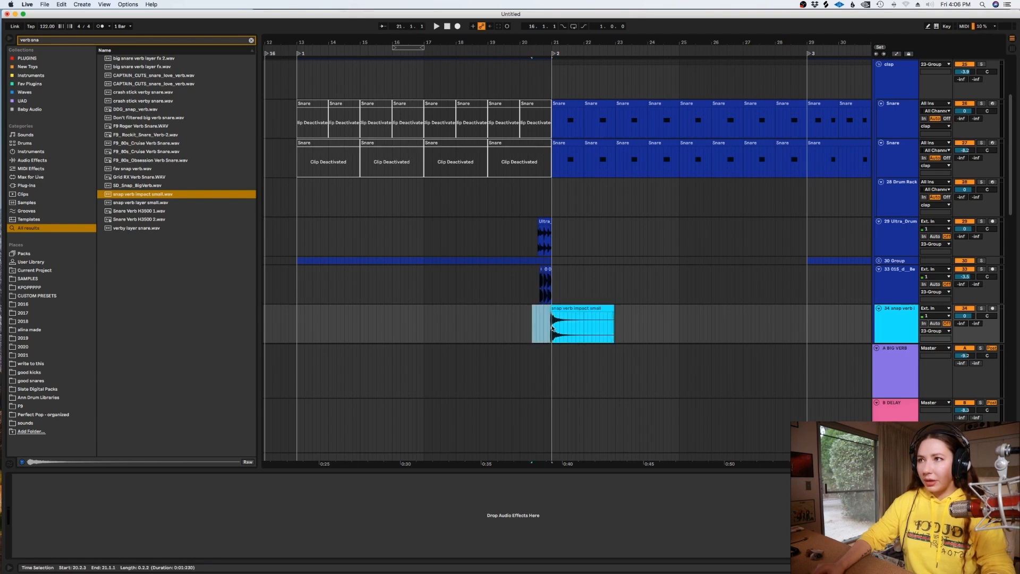
pyautogui.click(543, 324)
pyautogui.press('space')
pyautogui.moveTo(963, 315); pyautogui.dragTo(964, 319)
pyautogui.click(896, 159)
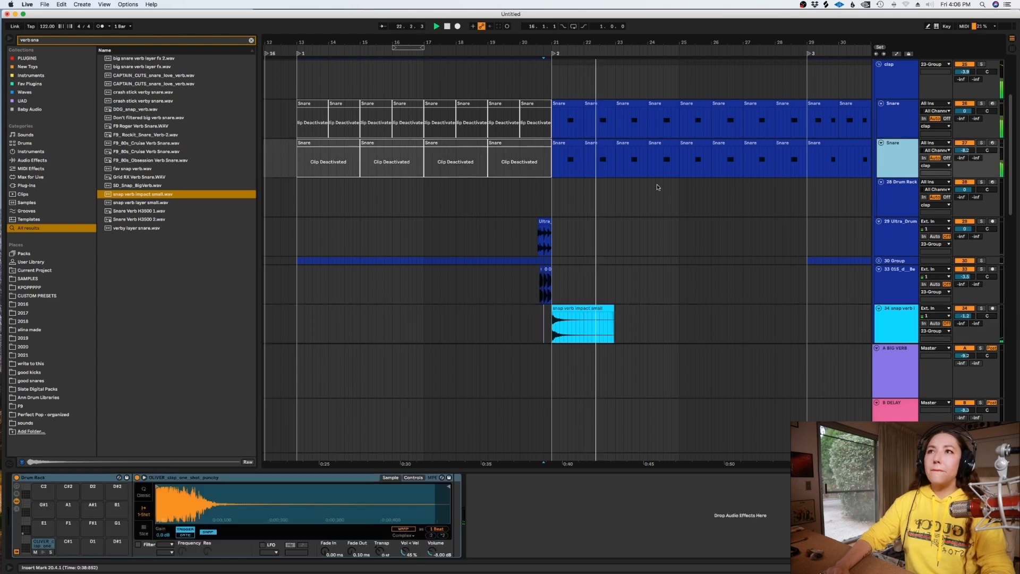
# Delete the clips on both Snare tracks between bars 22 and 29, and trim the end of the bar 21 clips
pyautogui.scroll(-6, 644, 190)
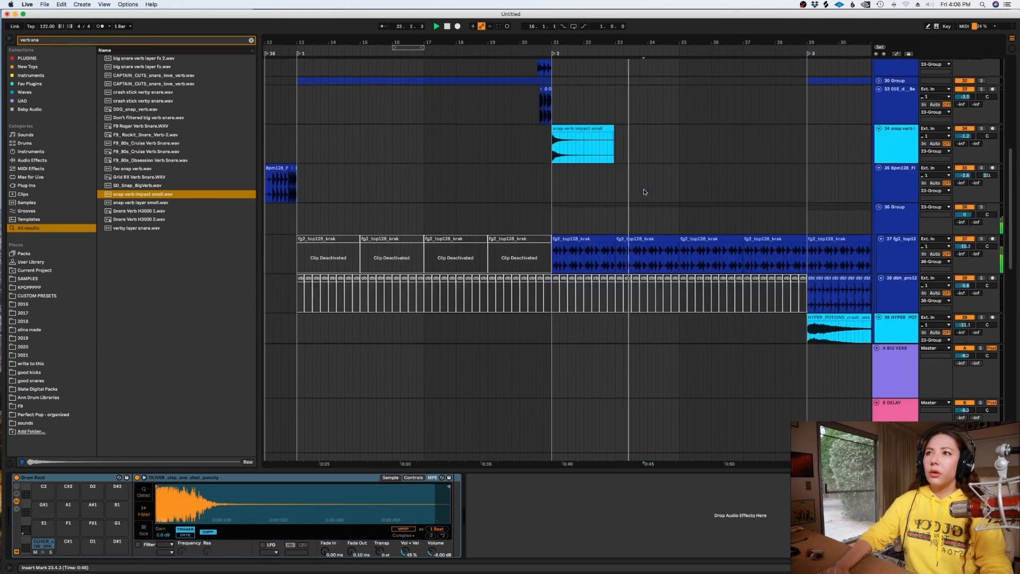
pyautogui.scroll(7, 642, 189)
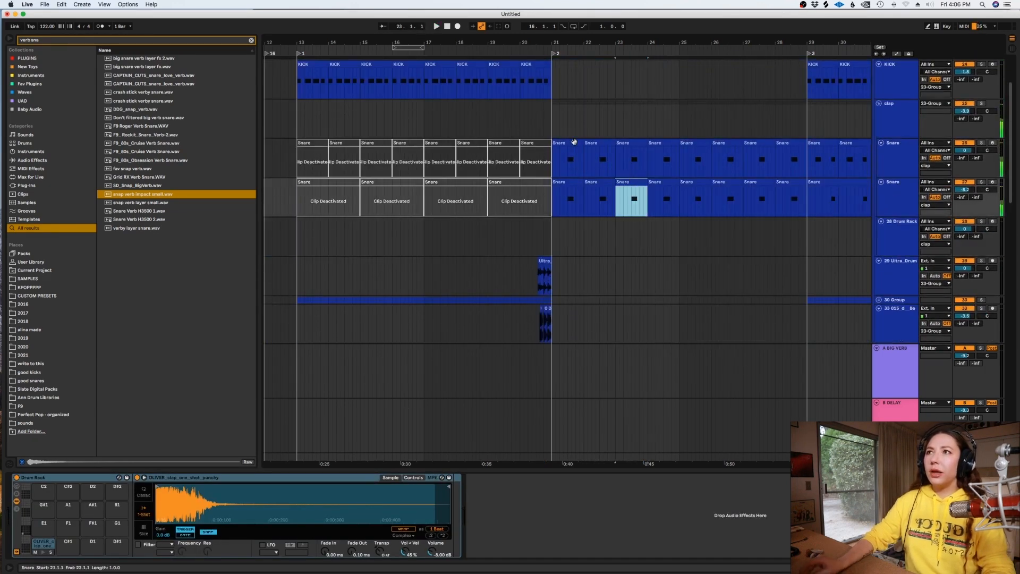
pyautogui.keyDown('shift'); pyautogui.click(576, 143); pyautogui.keyUp('shift')
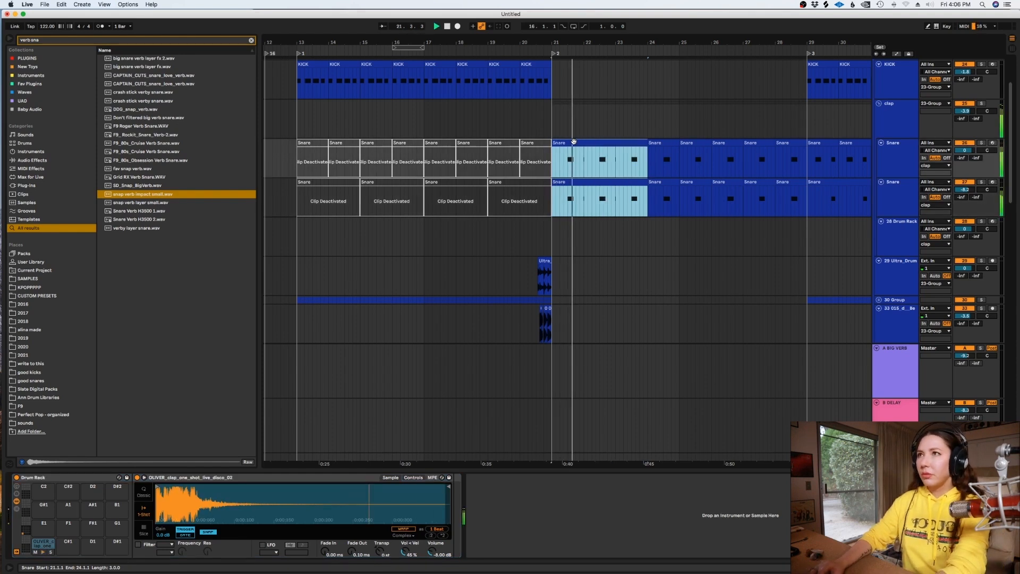
pyautogui.moveTo(574, 165); pyautogui.dragTo(808, 210)
pyautogui.press('Delete')
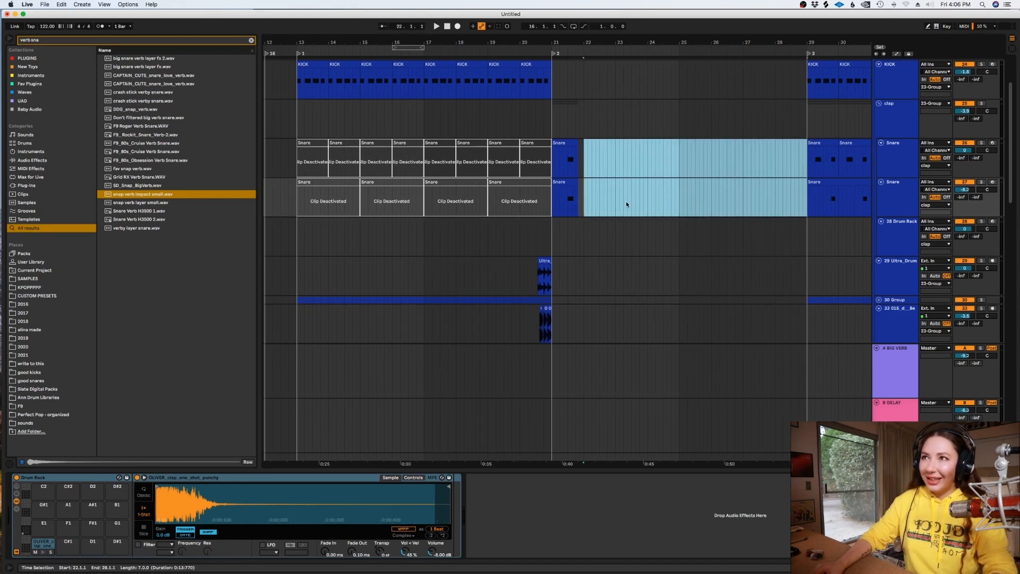
# Duplicate the trimmed bar 21 clips on both Snare tracks across the following bars
pyautogui.moveTo(586, 212); pyautogui.dragTo(561, 175)
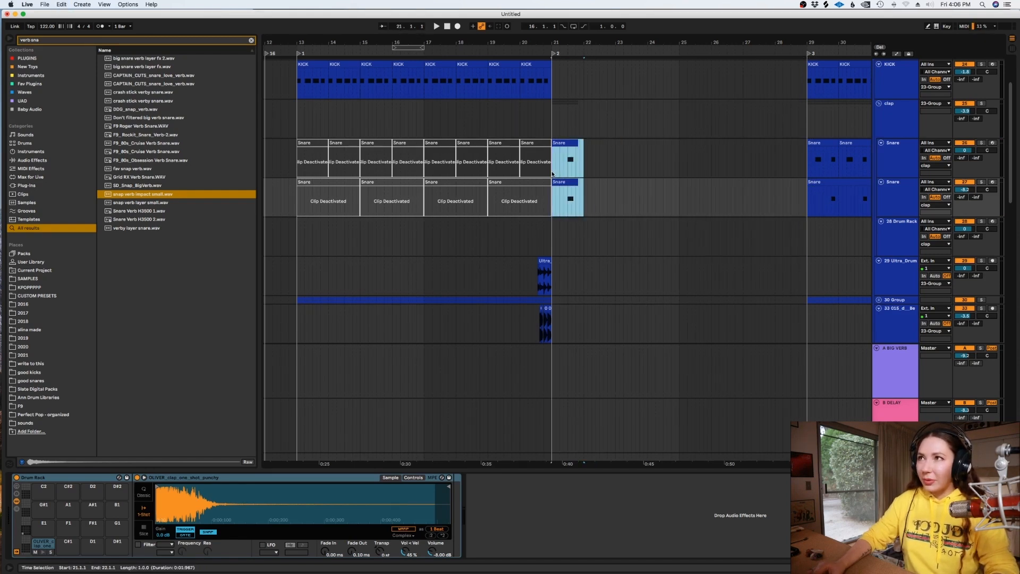
pyautogui.click(550, 172)
pyautogui.press('super+d')
pyautogui.press('super+d')
pyautogui.press('super+d')
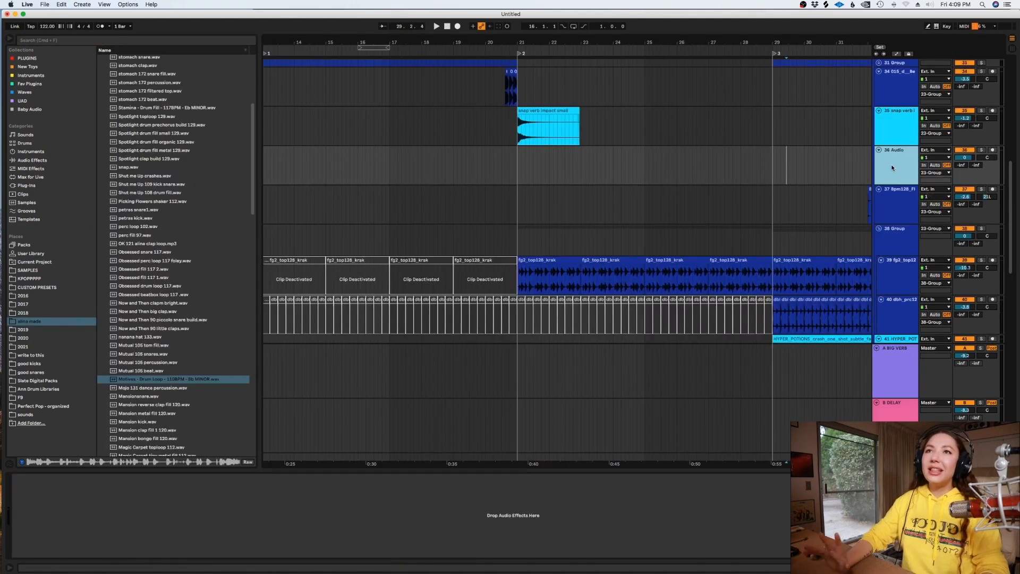
# Color audio track 36 cyan, and place Knockout 120 sweep riser.wav from a "sweep" search on it, leading into bar 29
pyautogui.rightClick(895, 167)
pyautogui.click(961, 315)
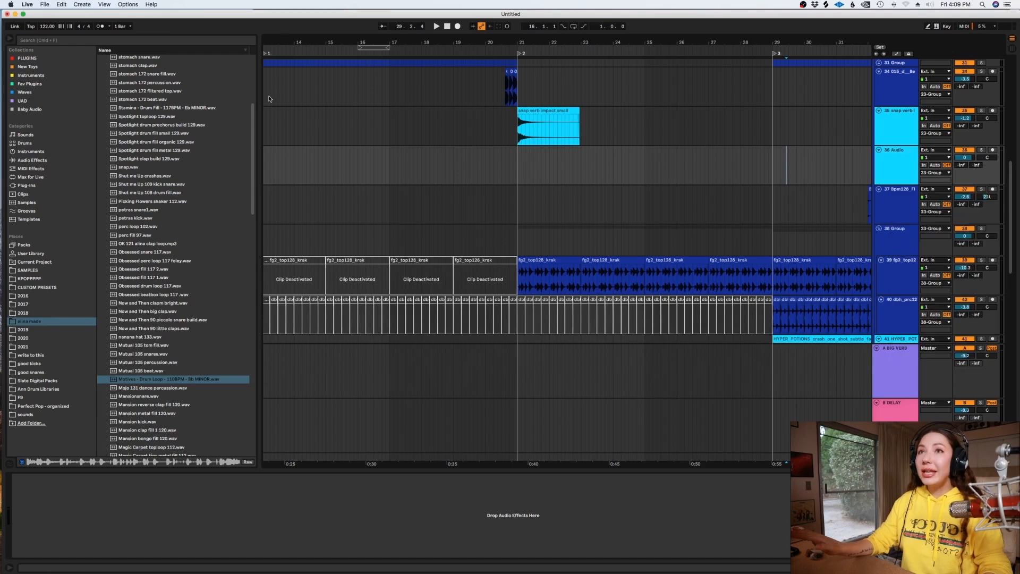
pyautogui.press('super+f')
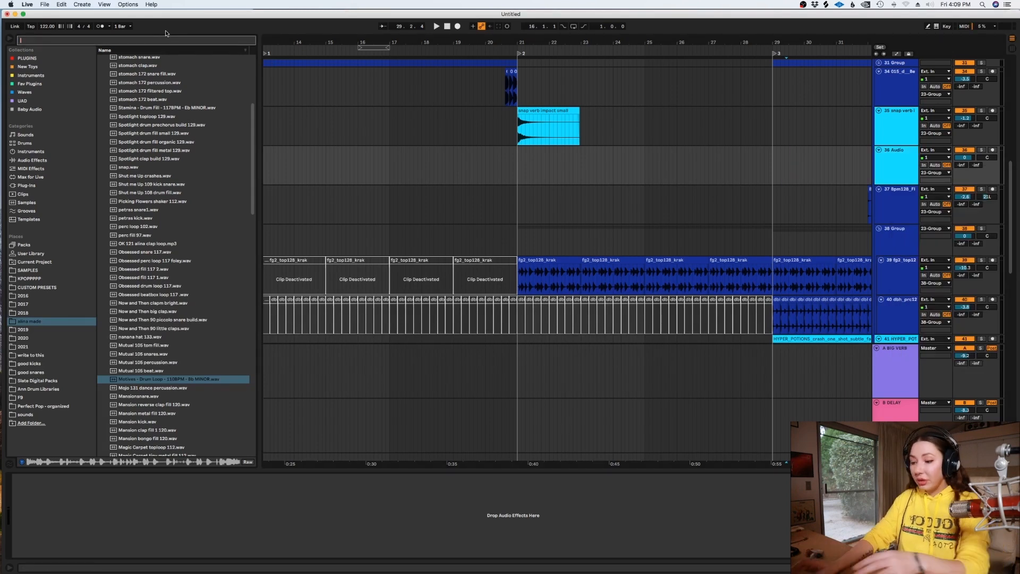
pyautogui.write('sweep')
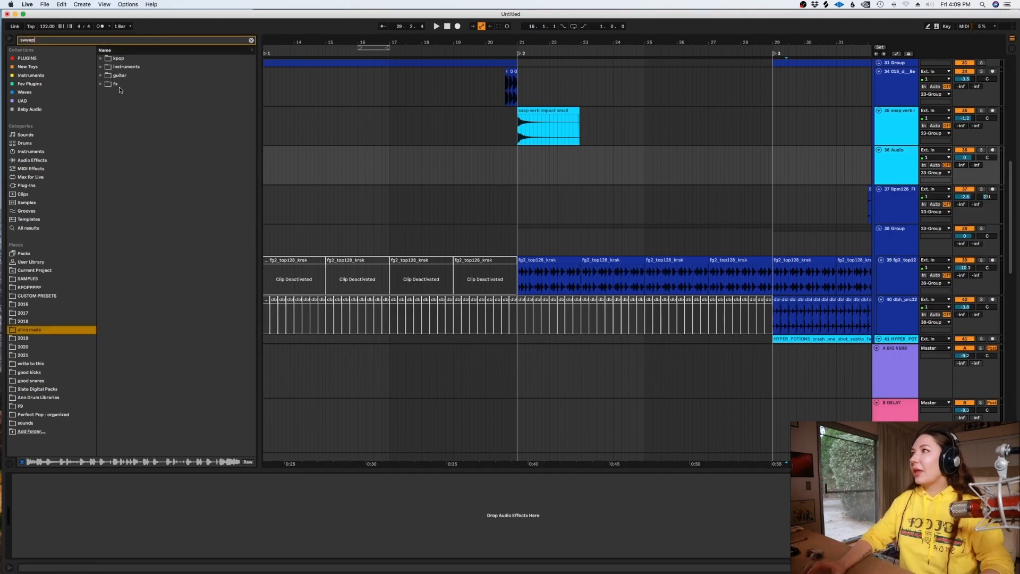
pyautogui.click(101, 84)
pyautogui.press('Down')
pyautogui.press('Down')
pyautogui.moveTo(133, 101); pyautogui.dragTo(666, 154)
# Insert a cyan audio track below the Knockout riser during playback, and delete the riser's tail after bar 29
pyautogui.press('space')
pyautogui.scroll(5, 838, 280)
pyautogui.scroll(-4, 838, 280)
pyautogui.press('super+t')
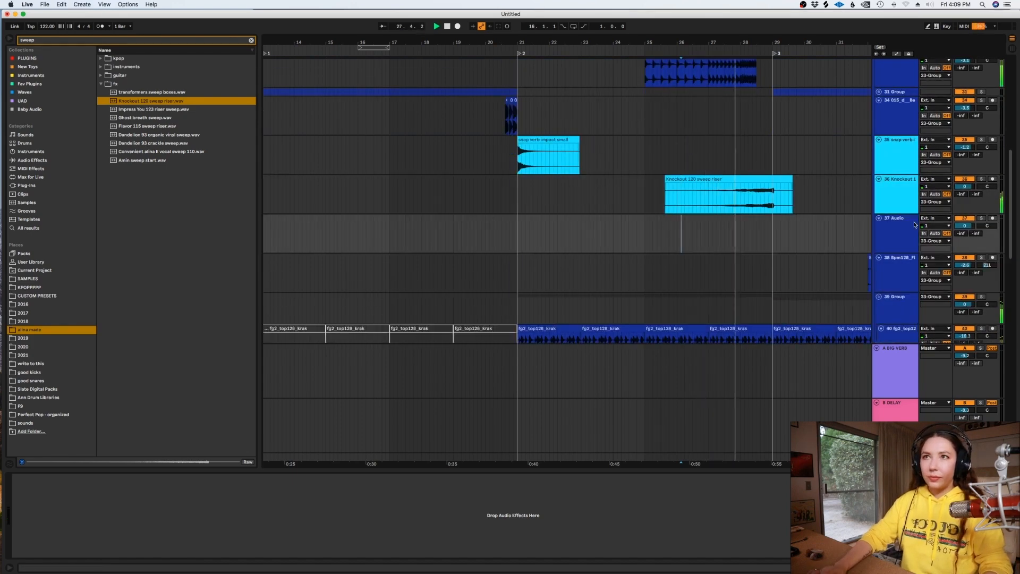
pyautogui.rightClick(910, 230)
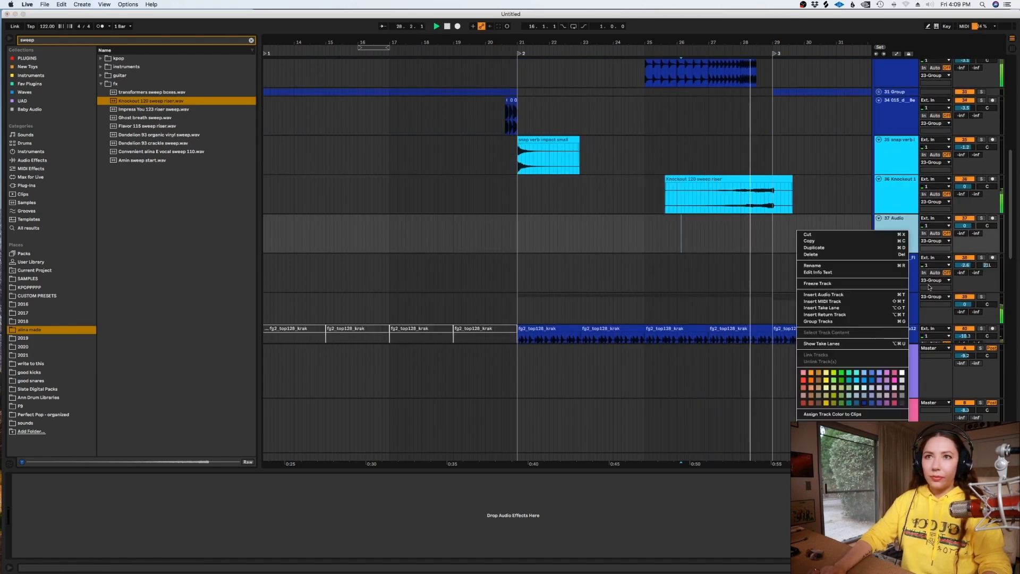
pyautogui.click(857, 385)
pyautogui.moveTo(800, 197); pyautogui.dragTo(772, 206)
pyautogui.press('Delete')
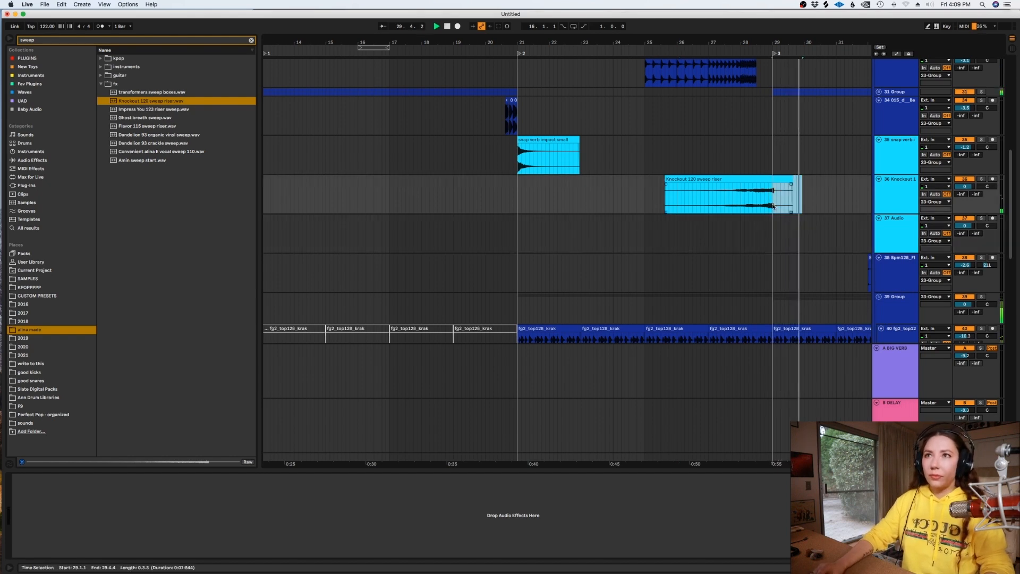
# Place Flavor 115 sweep riser.wav on the new audio track and delete its portion before bar 26
pyautogui.click(137, 127)
pyautogui.moveTo(175, 126); pyautogui.dragTo(594, 229)
pyautogui.click(693, 237)
pyautogui.press('space')
pyautogui.press('Delete')
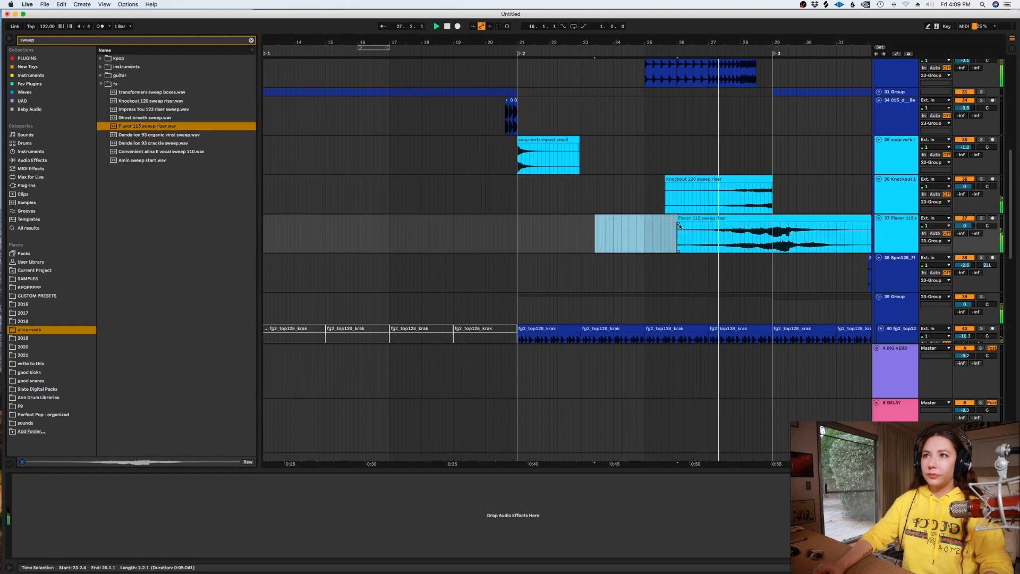
# Add a fade-in to the Flavor riser clip and delete everything on its track from bar 29 onward
pyautogui.moveTo(678, 224); pyautogui.dragTo(739, 223)
pyautogui.moveTo(840, 234); pyautogui.dragTo(773, 224)
pyautogui.press('Delete')
pyautogui.click(853, 218)
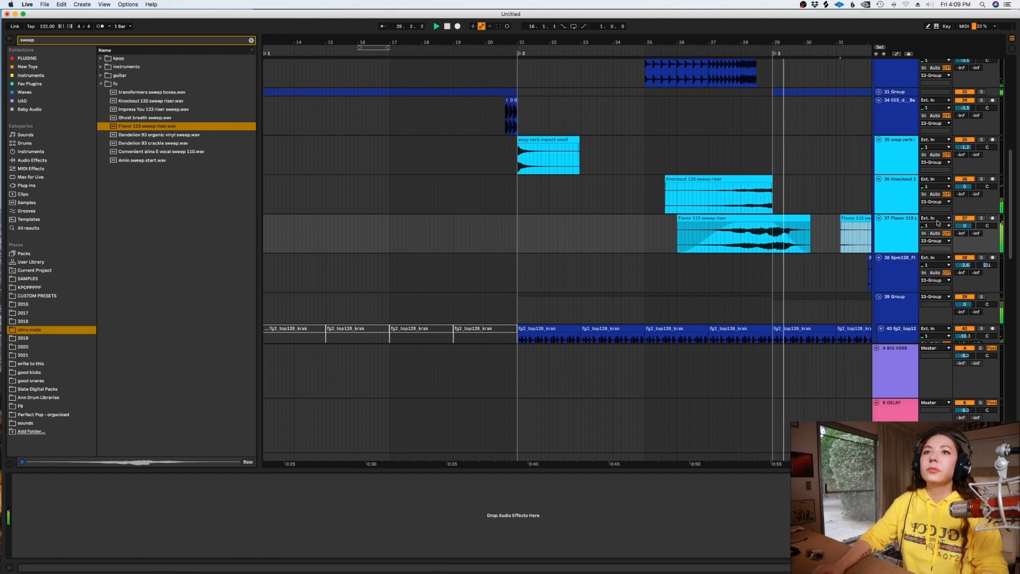
pyautogui.moveTo(825, 234); pyautogui.dragTo(772, 235)
pyautogui.press('Delete')
pyautogui.click(851, 219)
pyautogui.press('Delete')
# Stop playback, collapse the 23 Group and adjust the arrangement's grid setting
pyautogui.click(801, 233)
pyautogui.press('space')
pyautogui.press('-')
pyautogui.press('-')
pyautogui.press('-')
pyautogui.scroll(10, 664, 251)
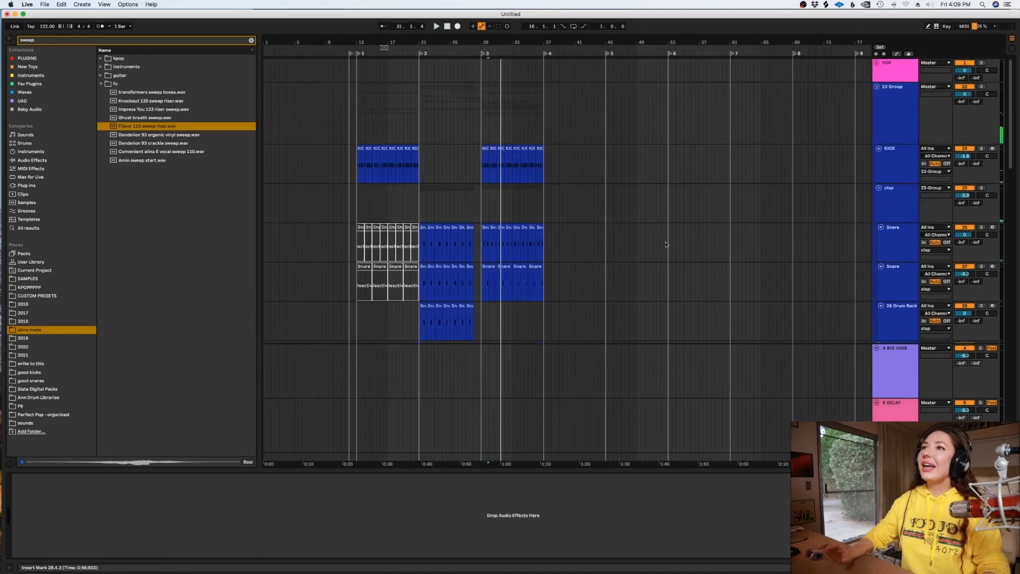
pyautogui.click(876, 87)
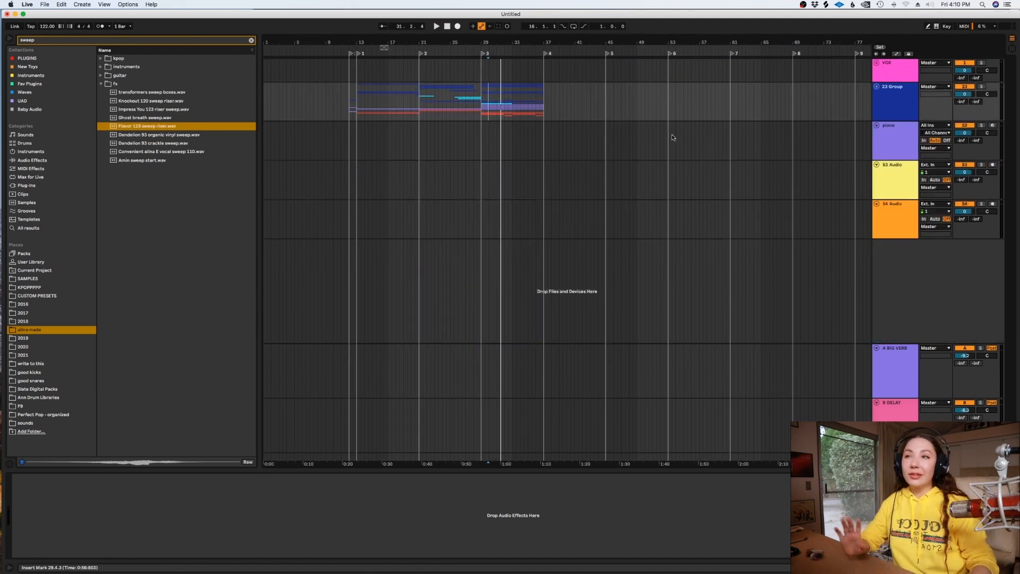
pyautogui.rightClick(385, 140)
pyautogui.click(474, 221)
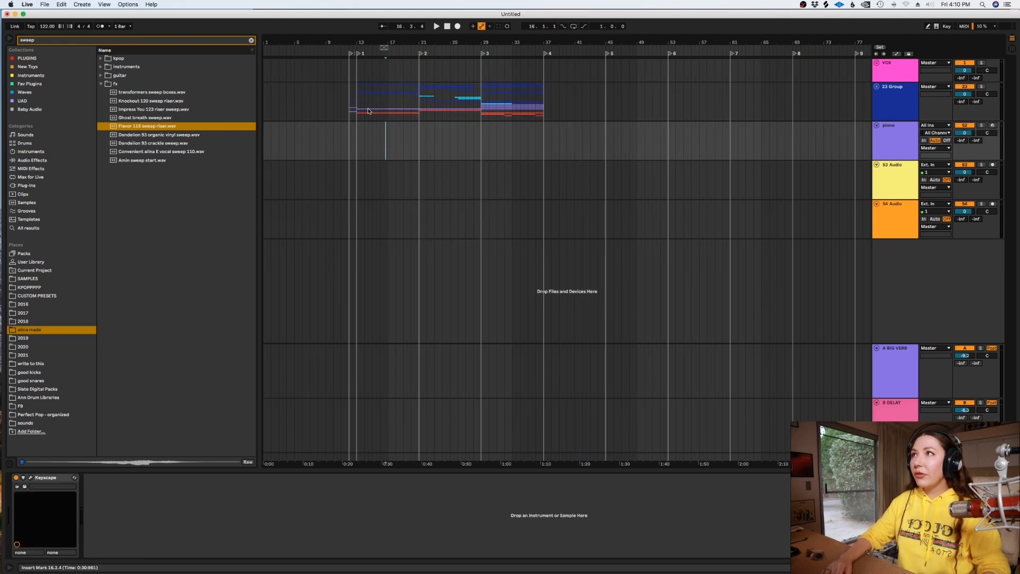
# Duplicate the 23 Group's material from bars 13 to 37 so the copy starts at bar 37
pyautogui.moveTo(361, 99); pyautogui.dragTo(544, 112)
pyautogui.press('super+d')
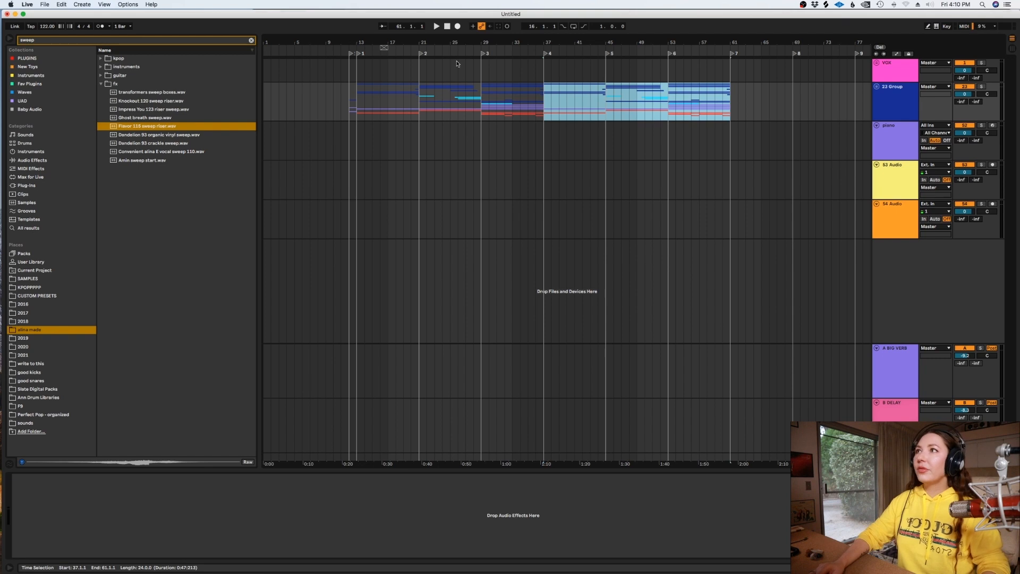
pyautogui.click(566, 92)
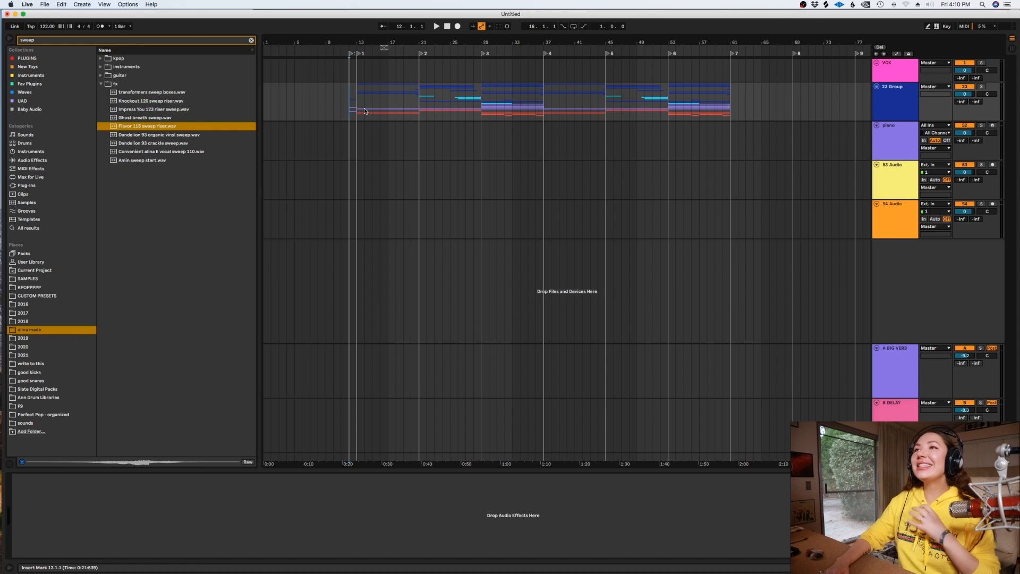
# Play the arrangement from bar 12 through the end of the full section at bar 37
pyautogui.click(894, 456)
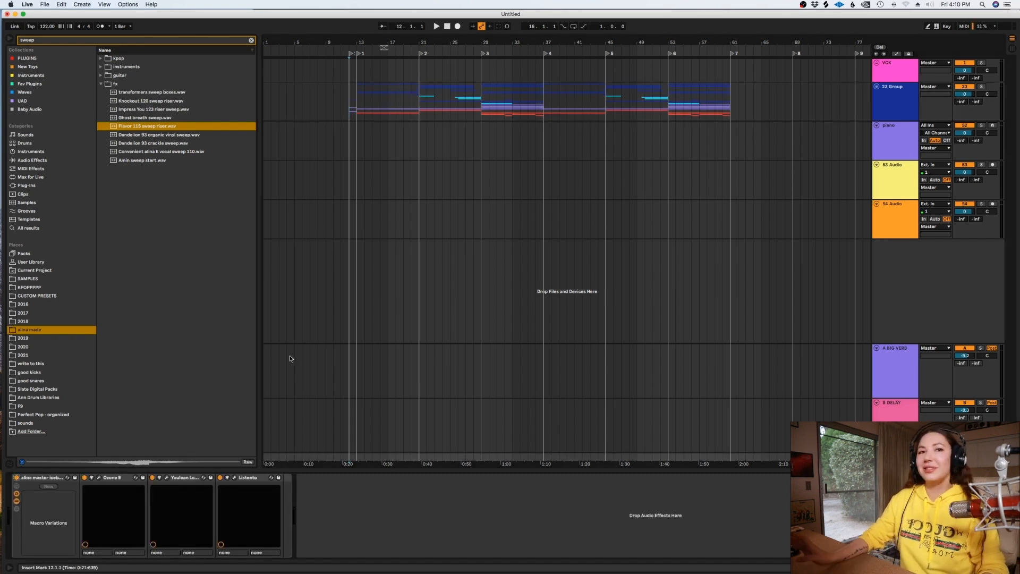
pyautogui.click(350, 98)
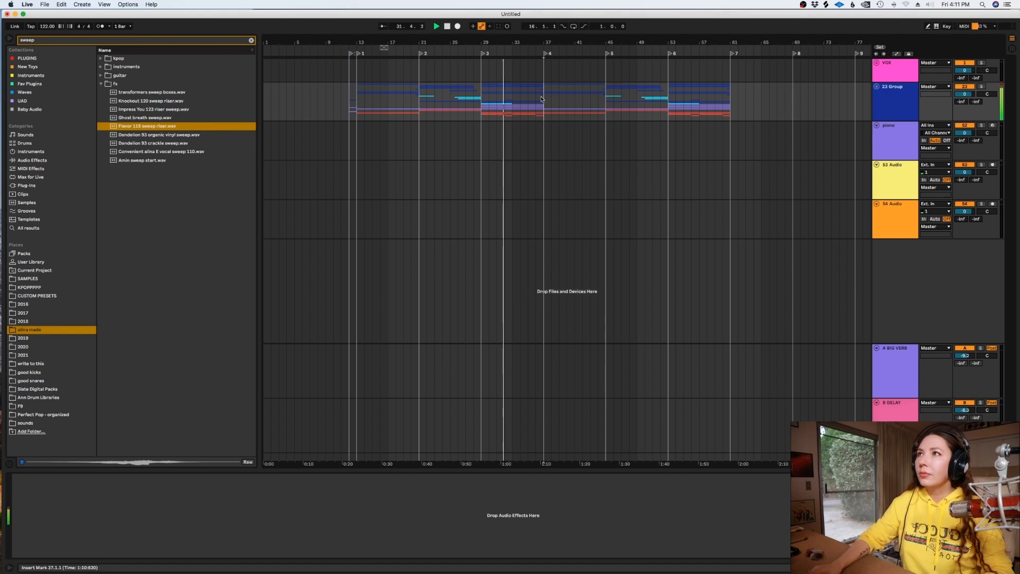
pyautogui.moveTo(541, 104); pyautogui.dragTo(483, 103)
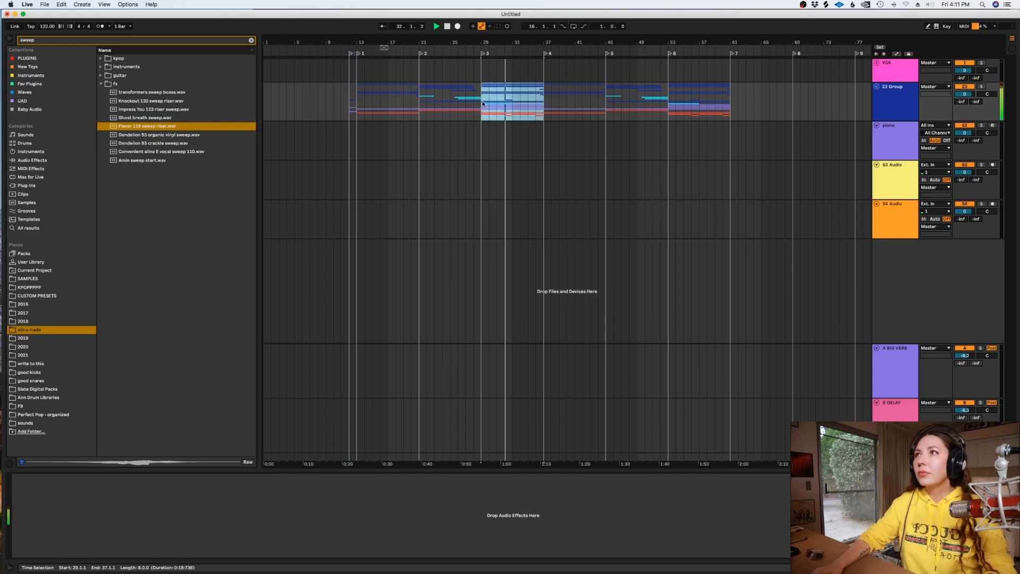
pyautogui.click(542, 110)
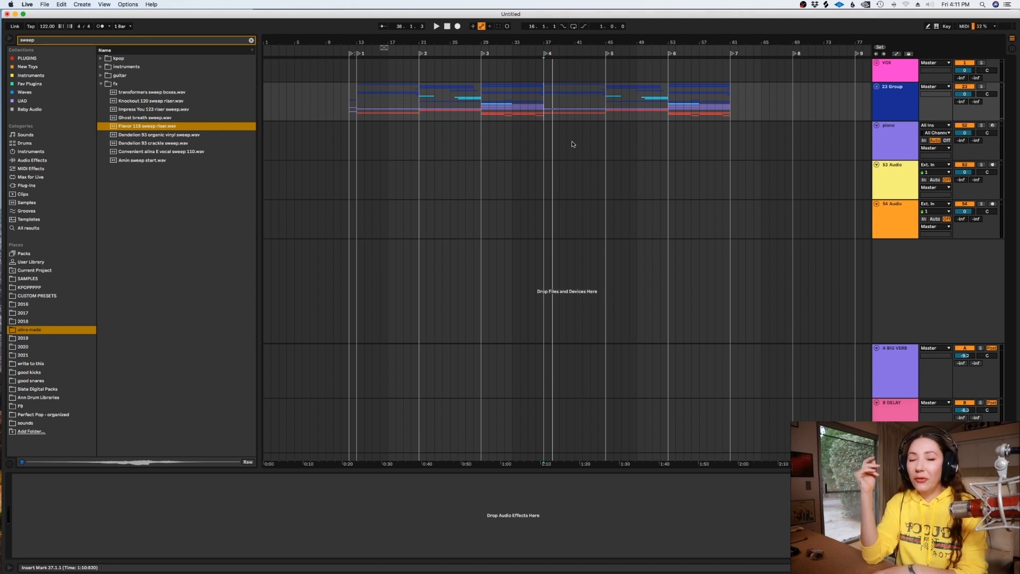
pyautogui.moveTo(479, 86); pyautogui.dragTo(455, 100)
pyautogui.click(455, 99)
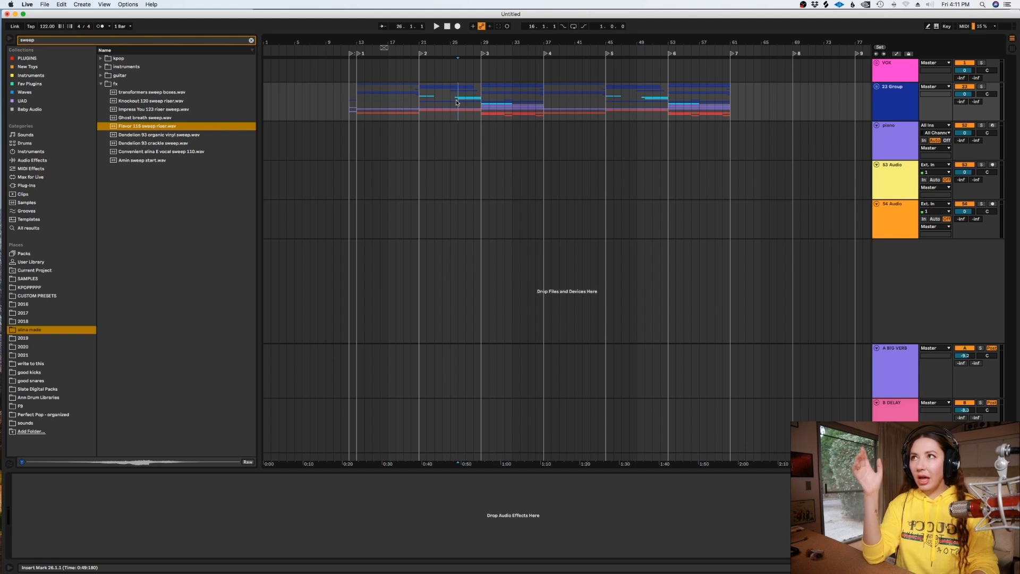
pyautogui.moveTo(671, 99); pyautogui.dragTo(377, 85)
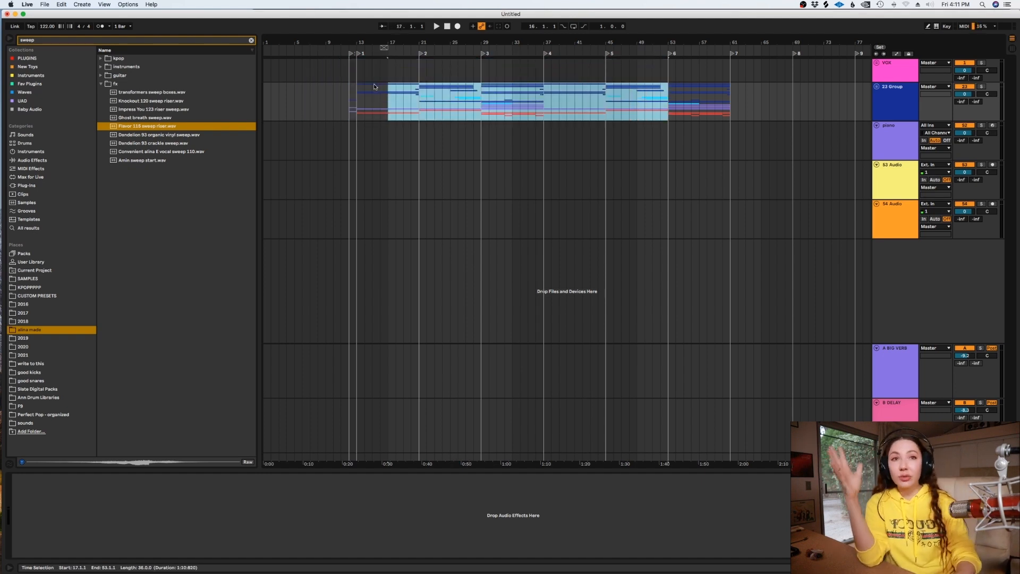
pyautogui.click(373, 86)
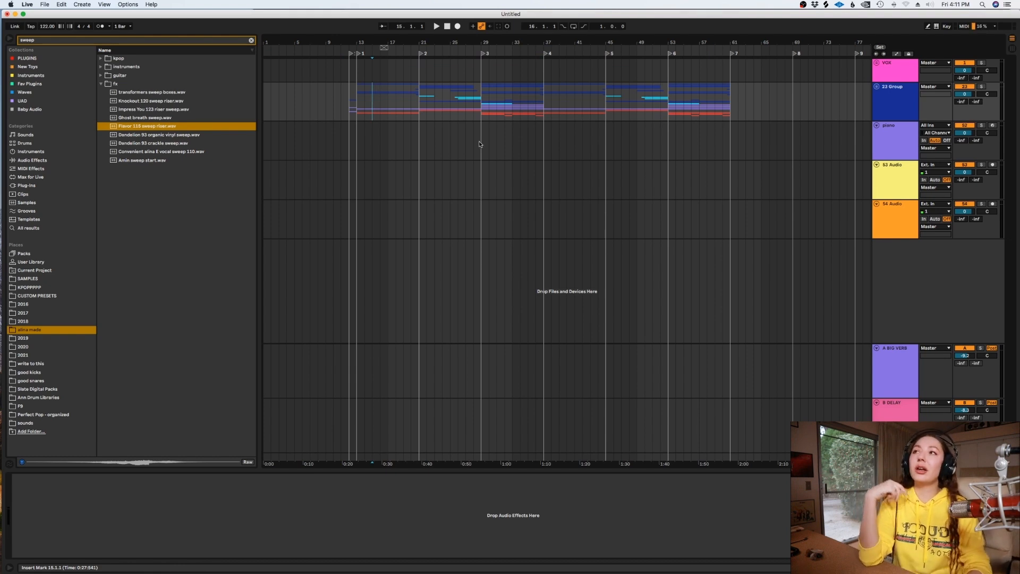
pyautogui.moveTo(497, 101); pyautogui.dragTo(421, 98)
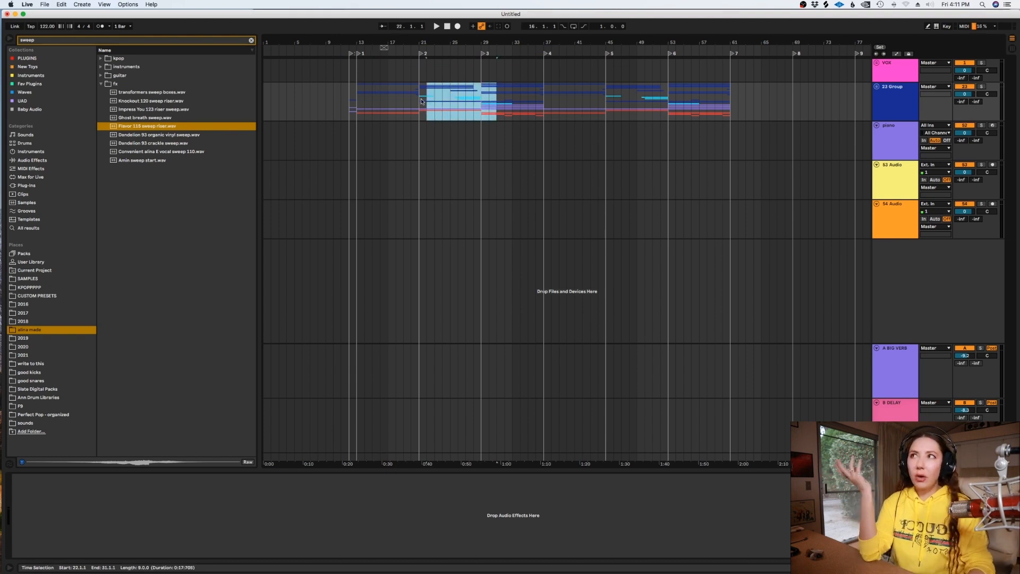
pyautogui.click(481, 106)
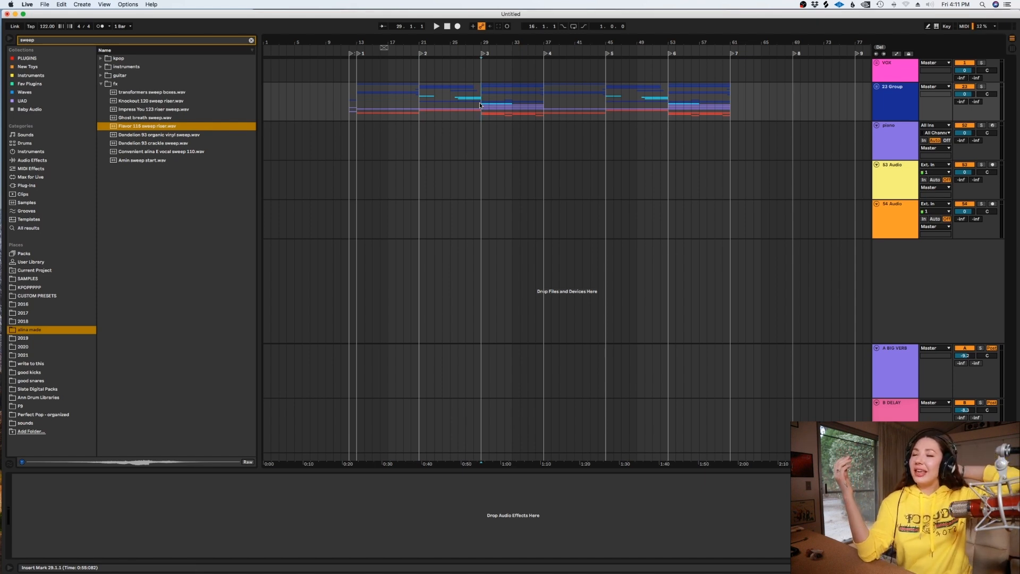
# Expand the 23 Group and audition the Rhodes track in solo from bar 29
pyautogui.click(876, 86)
pyautogui.scroll(-10, 592, 202)
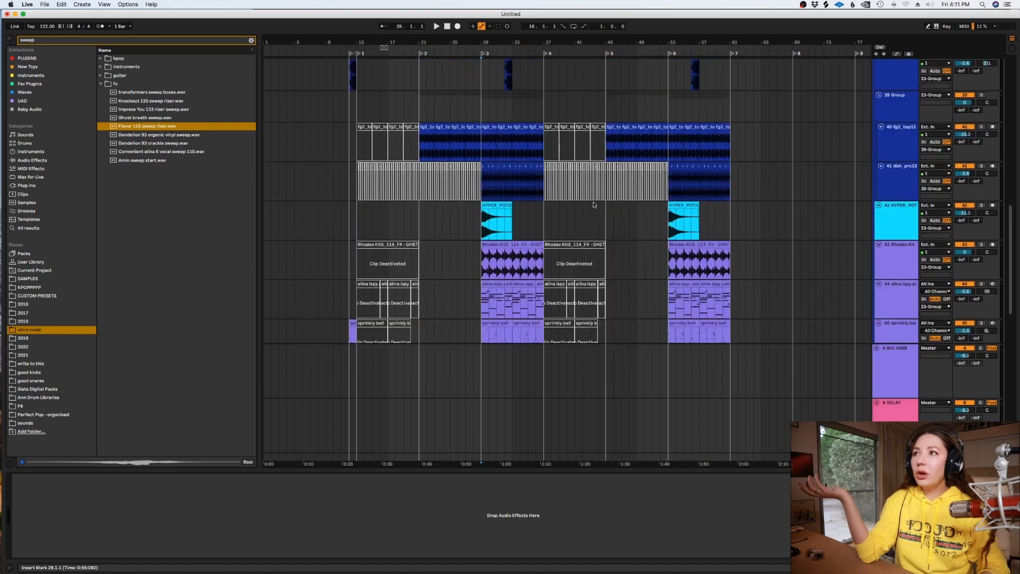
pyautogui.moveTo(542, 261); pyautogui.dragTo(483, 261)
pyautogui.click(981, 244)
pyautogui.press('space')
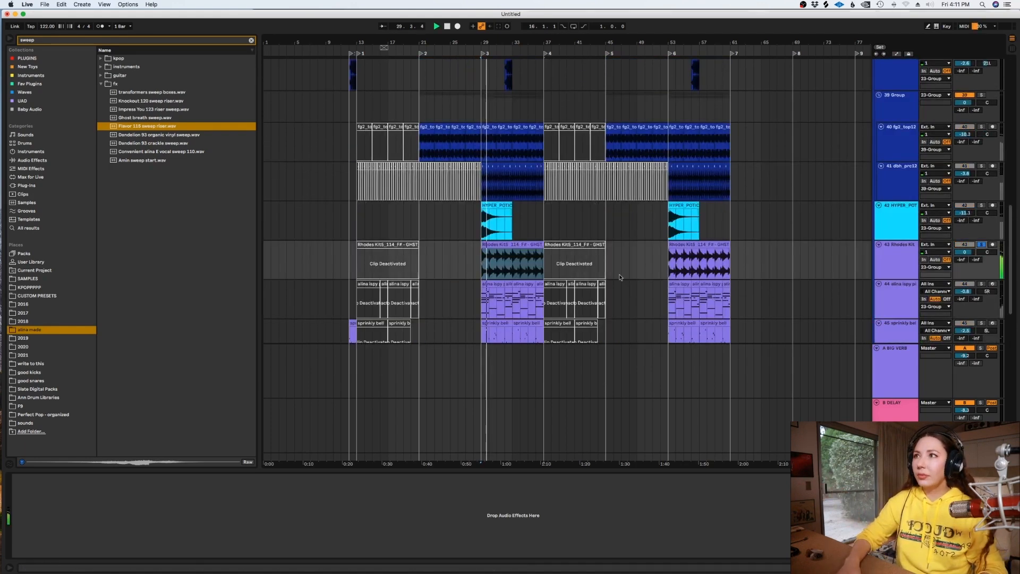
pyautogui.doubleClick(518, 243)
pyautogui.hotkey('shift', 'Tab')
pyautogui.press('space')
pyautogui.scroll(5, 742, 192)
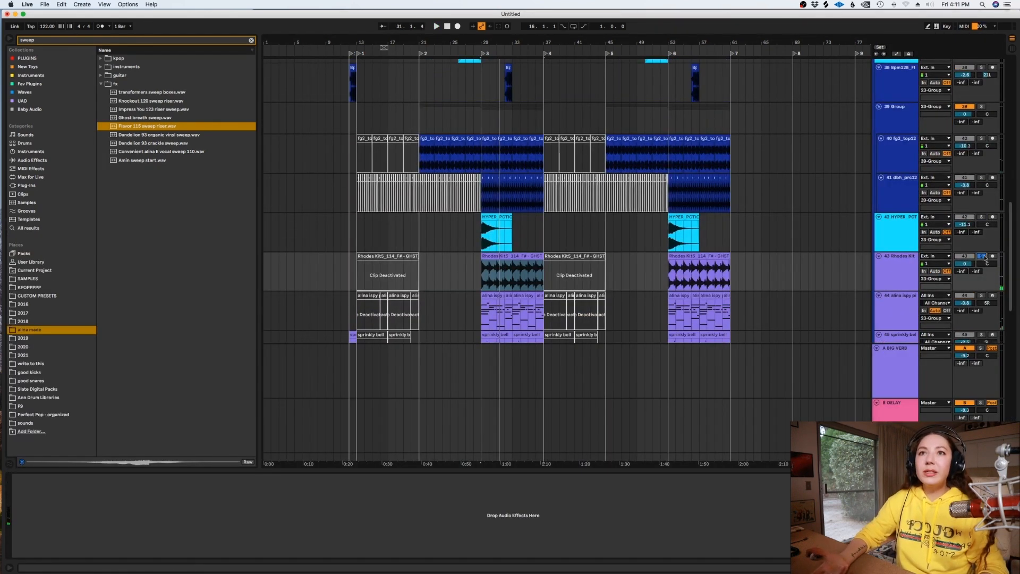
# Examine the Rhodes, piano, bell, Diva and drum tracks' clips and devices in the section at bars 29 to 37
pyautogui.scroll(-6, 609, 233)
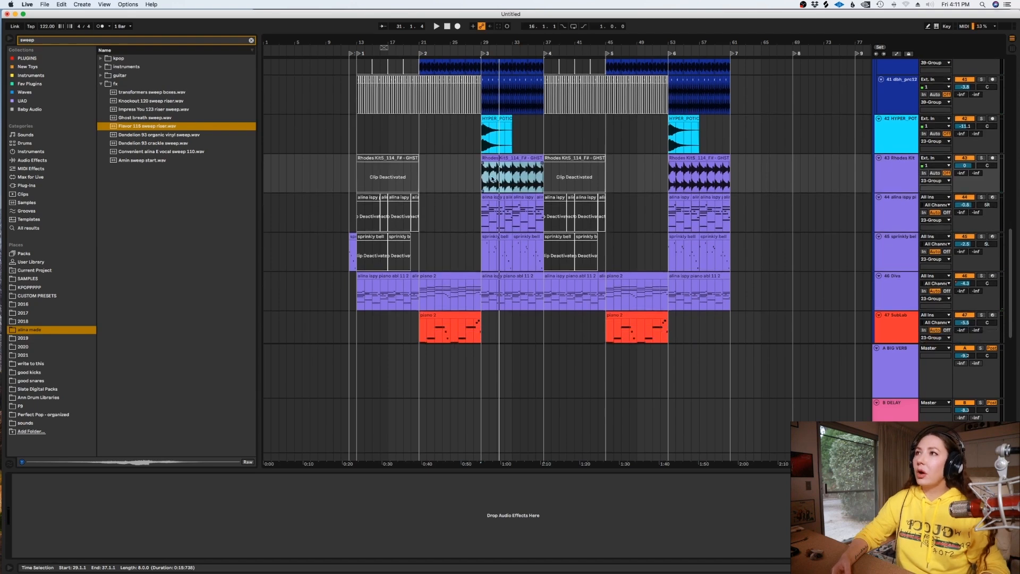
pyautogui.scroll(-6, 492, 179)
pyautogui.click(530, 141)
pyautogui.scroll(4, 504, 174)
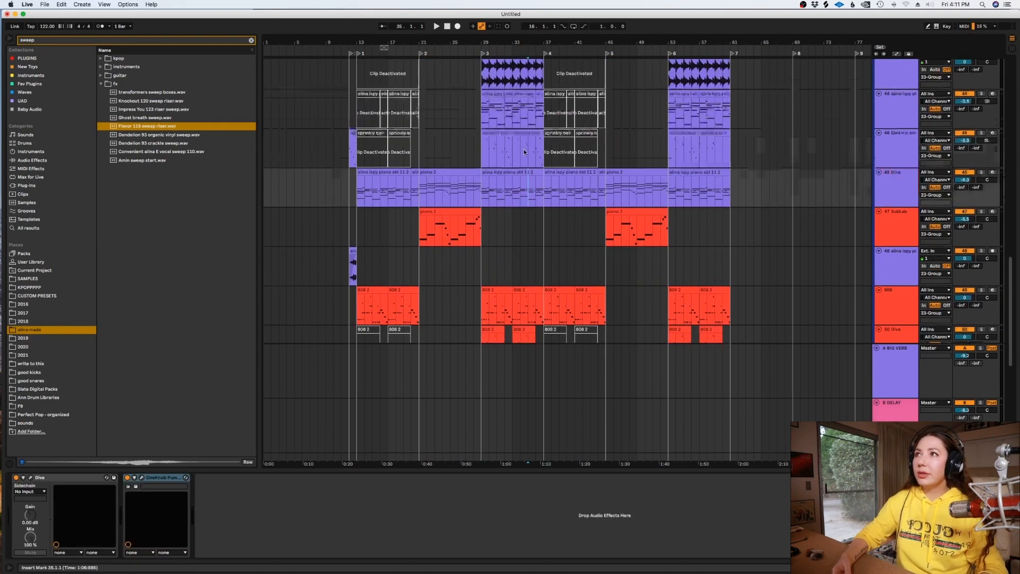
pyautogui.click(492, 218)
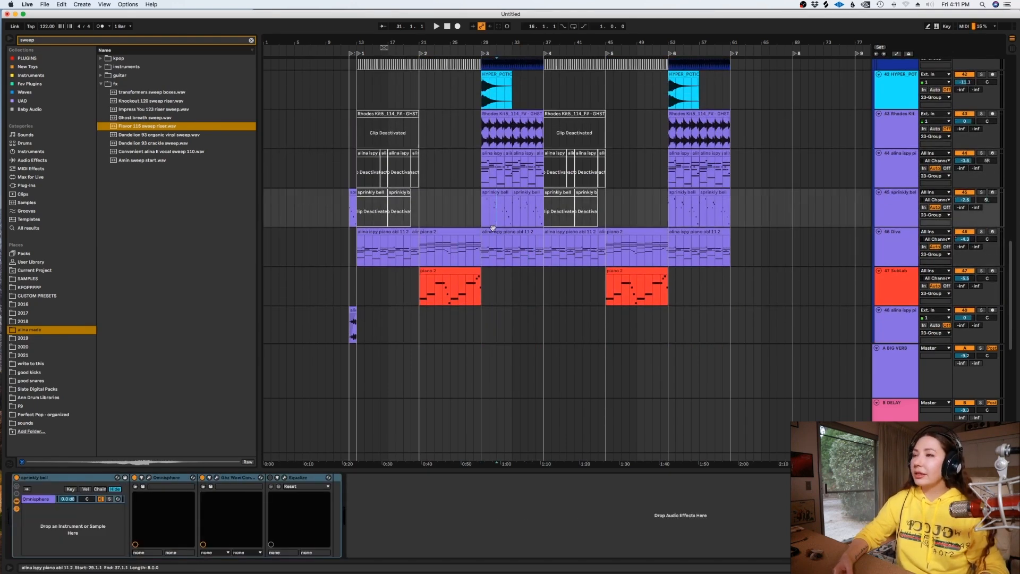
pyautogui.click(502, 233)
pyautogui.click(509, 246)
pyautogui.click(520, 173)
pyautogui.scroll(-2, 518, 192)
pyautogui.scroll(15, 519, 192)
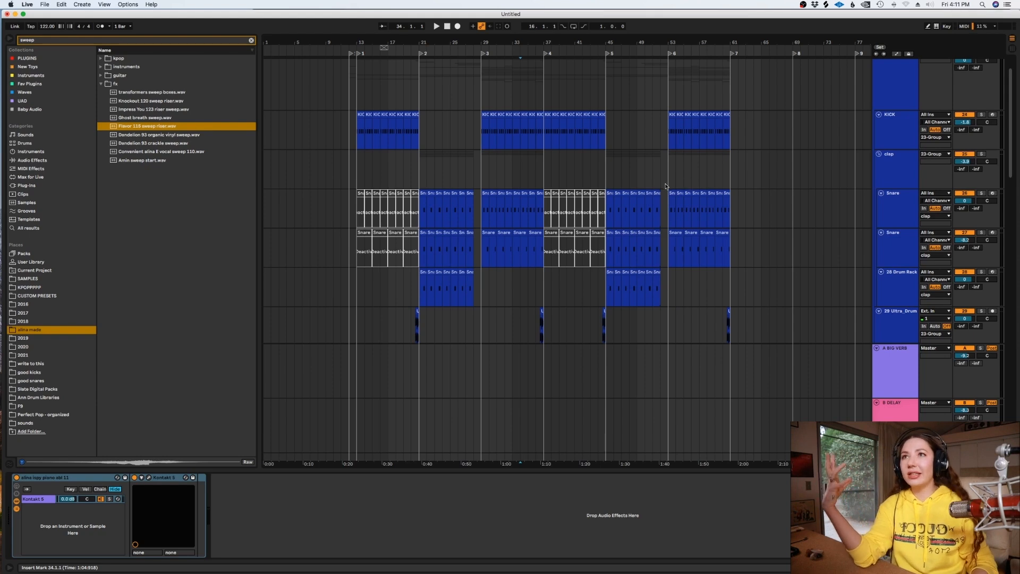
pyautogui.scroll(2, 672, 178)
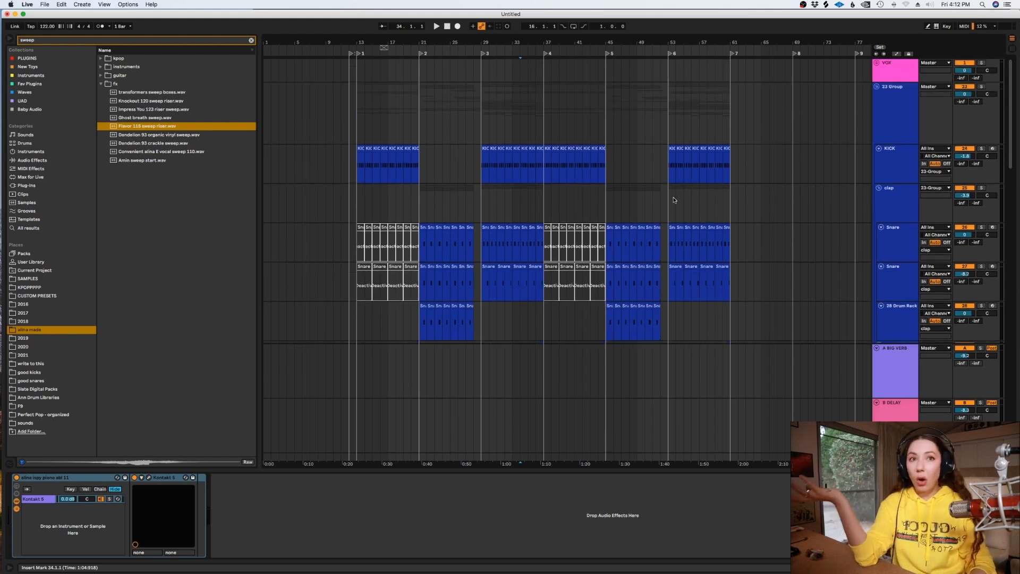
# Collapse the 23 Group and place the insert marker on it at bar 37
pyautogui.click(876, 88)
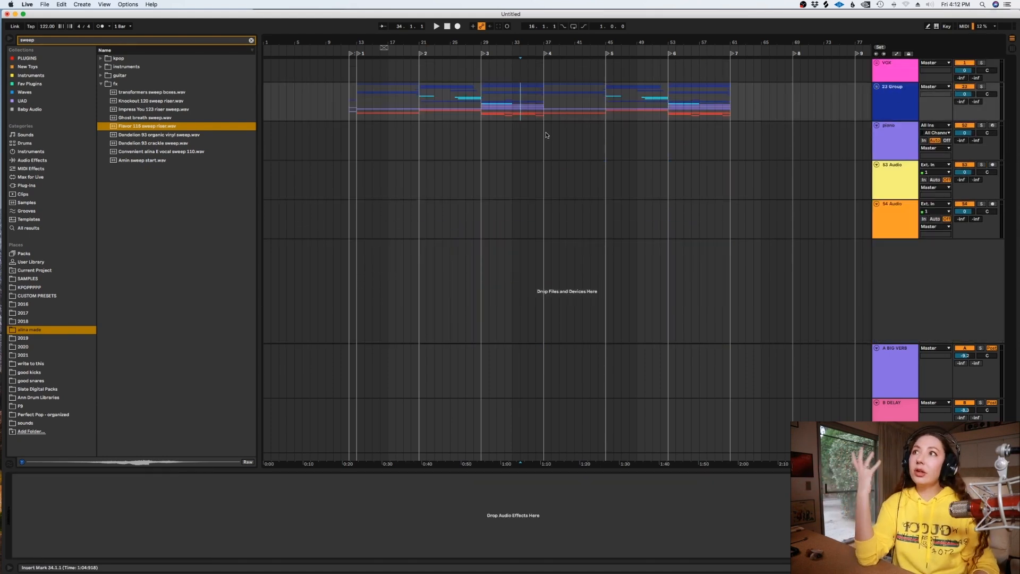
pyautogui.click(496, 122)
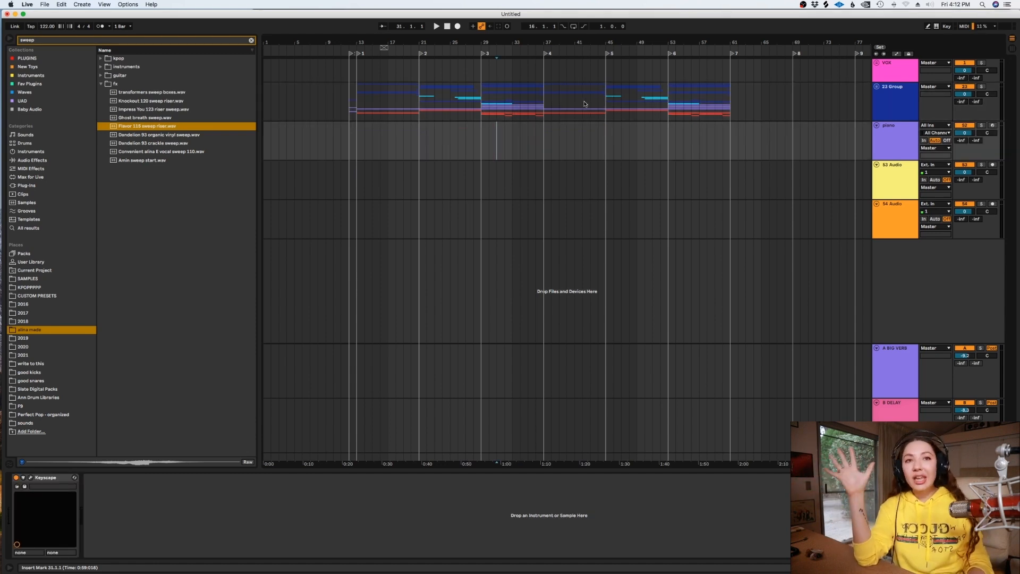
pyautogui.click(544, 88)
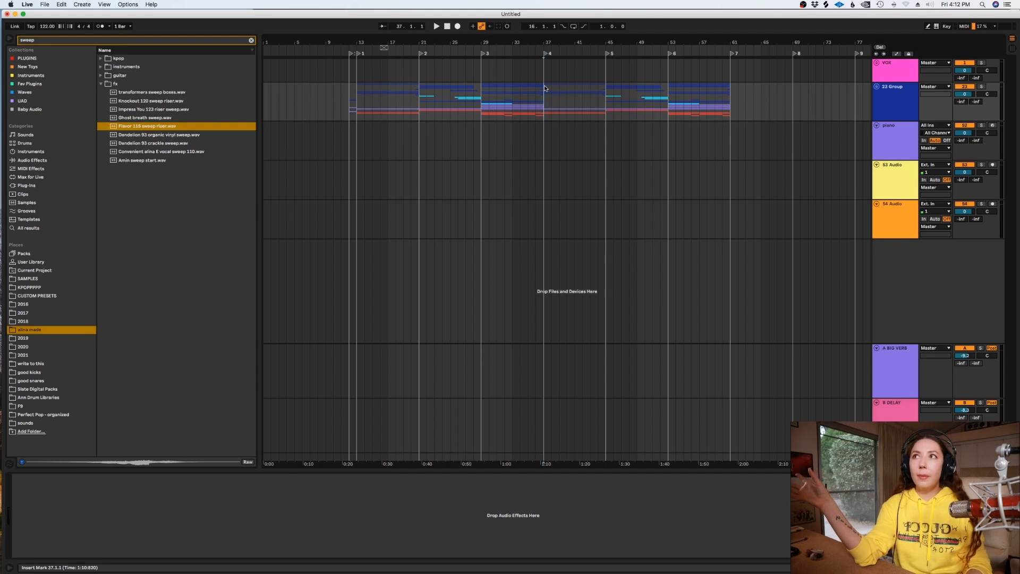